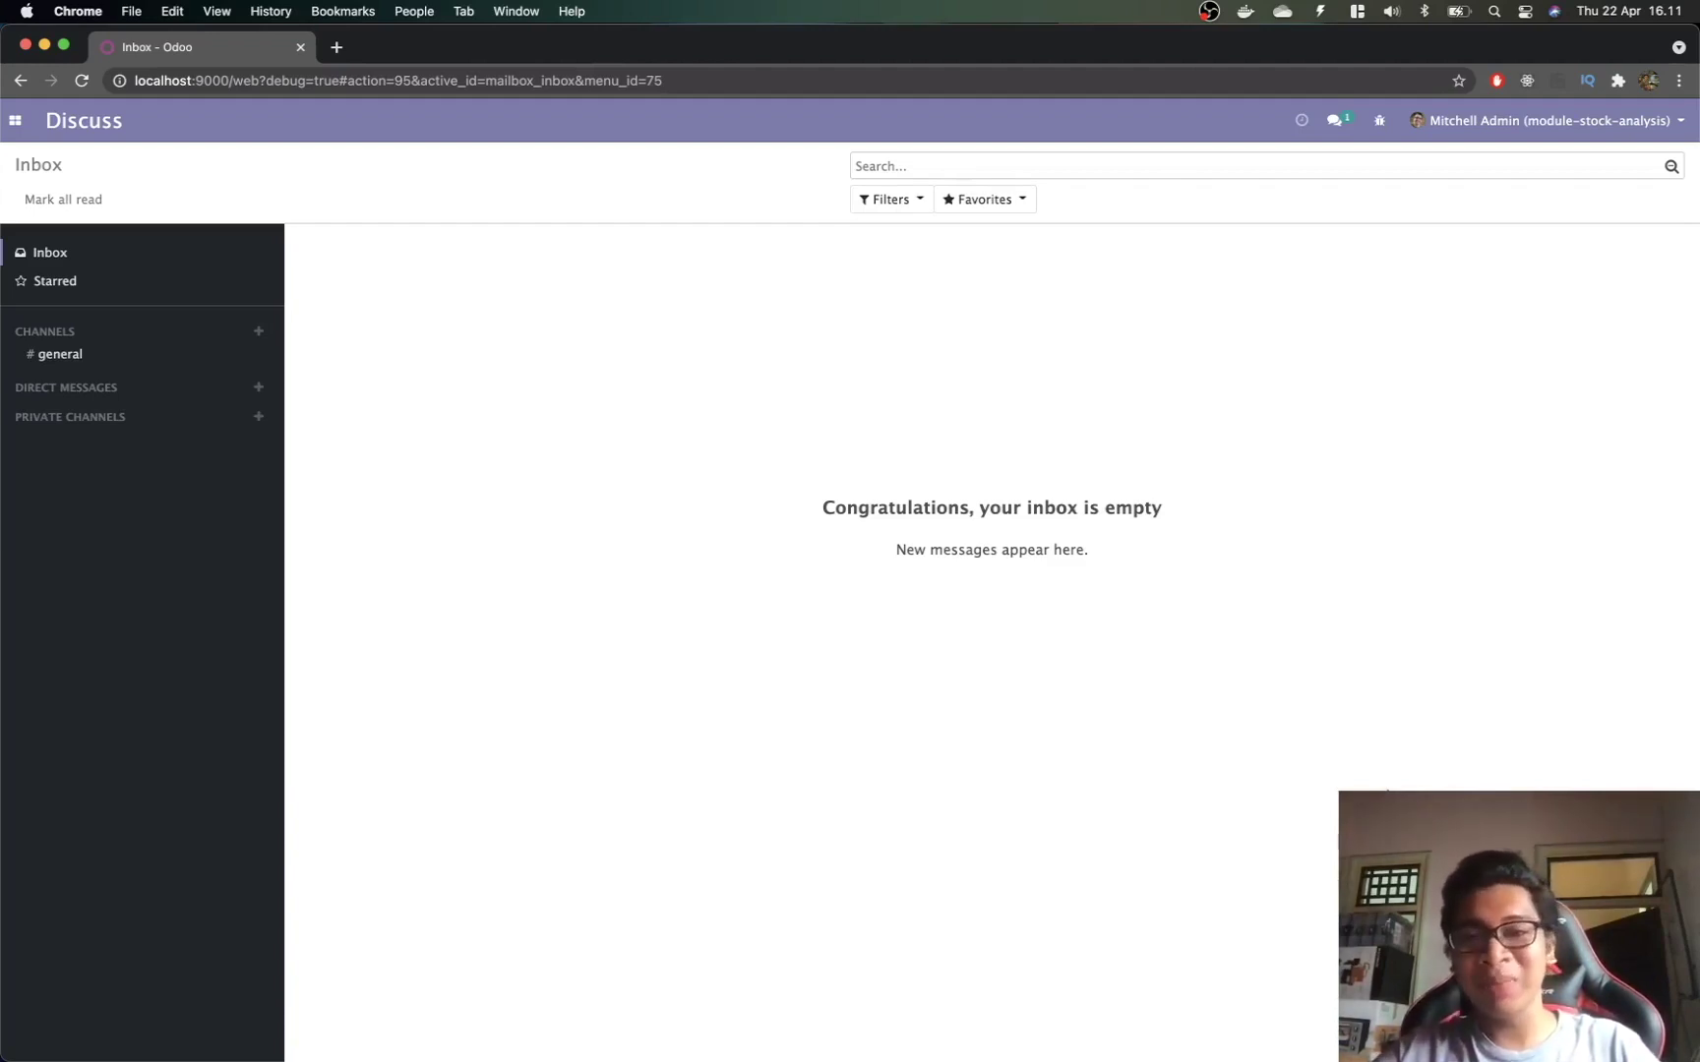
Step: Switch to Safari, close the Purchase Stock Picking Restrict Cancel page and enlarge row 3 of the Add-Ons sheet
key("super+Tab")
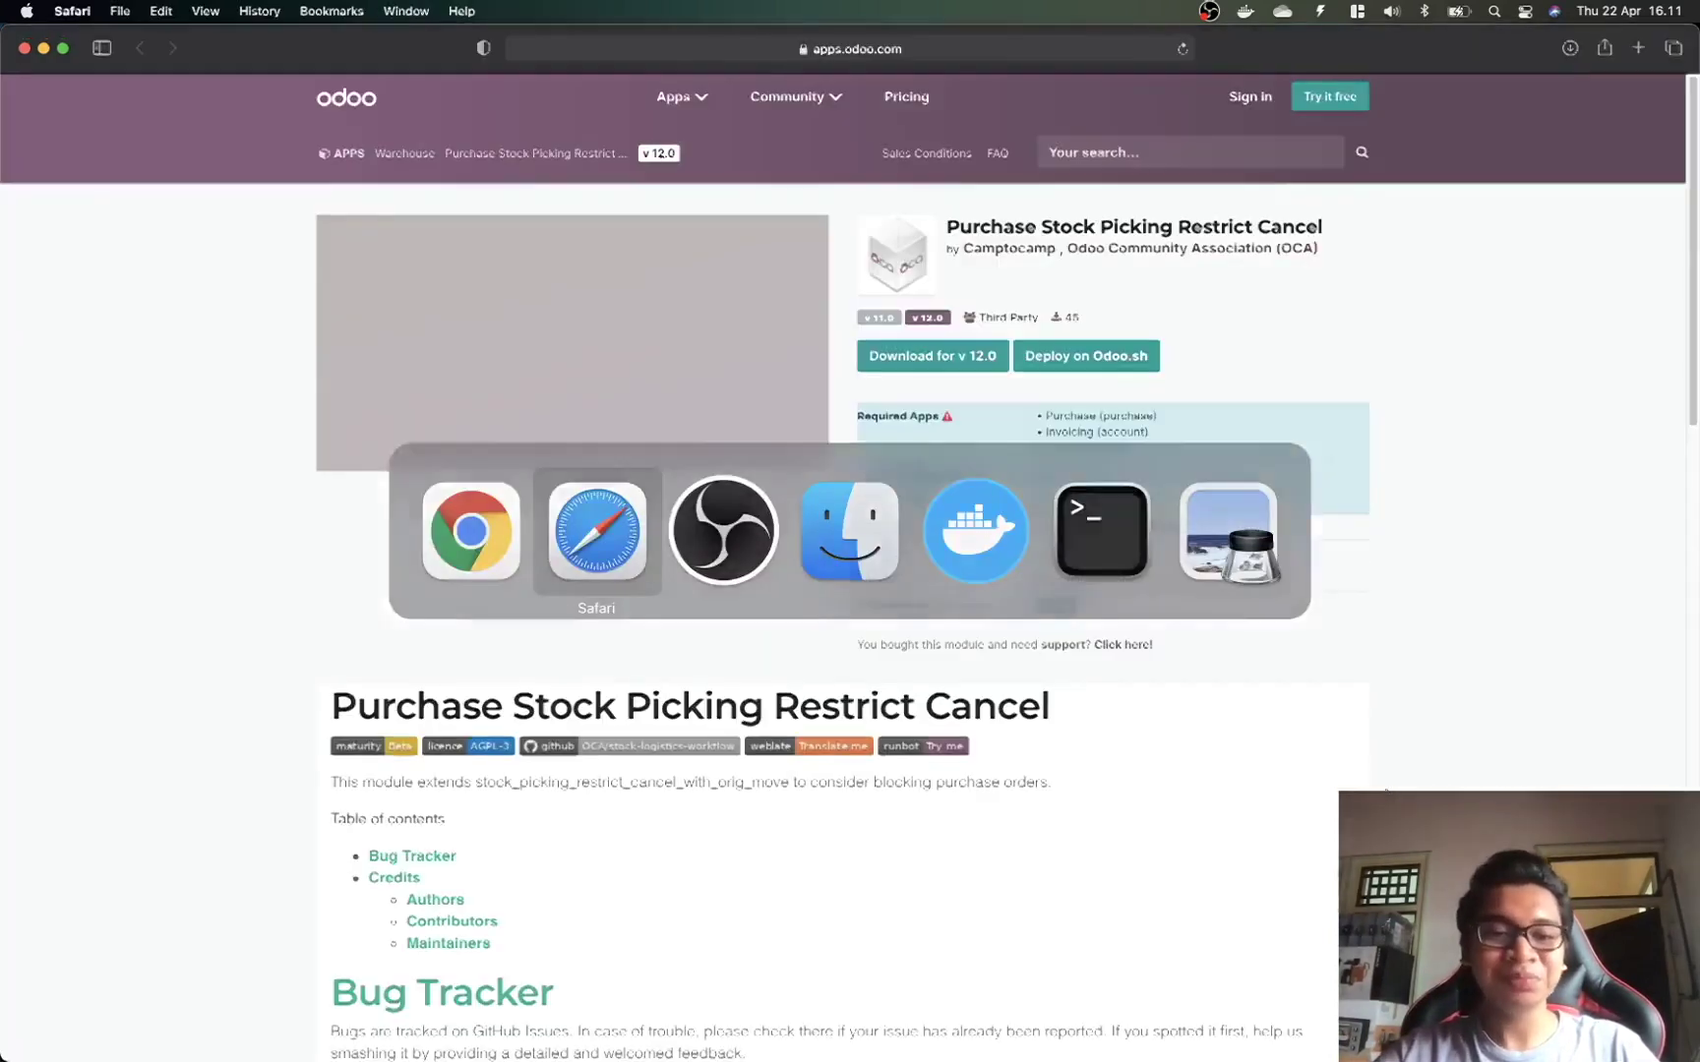
key("super+w")
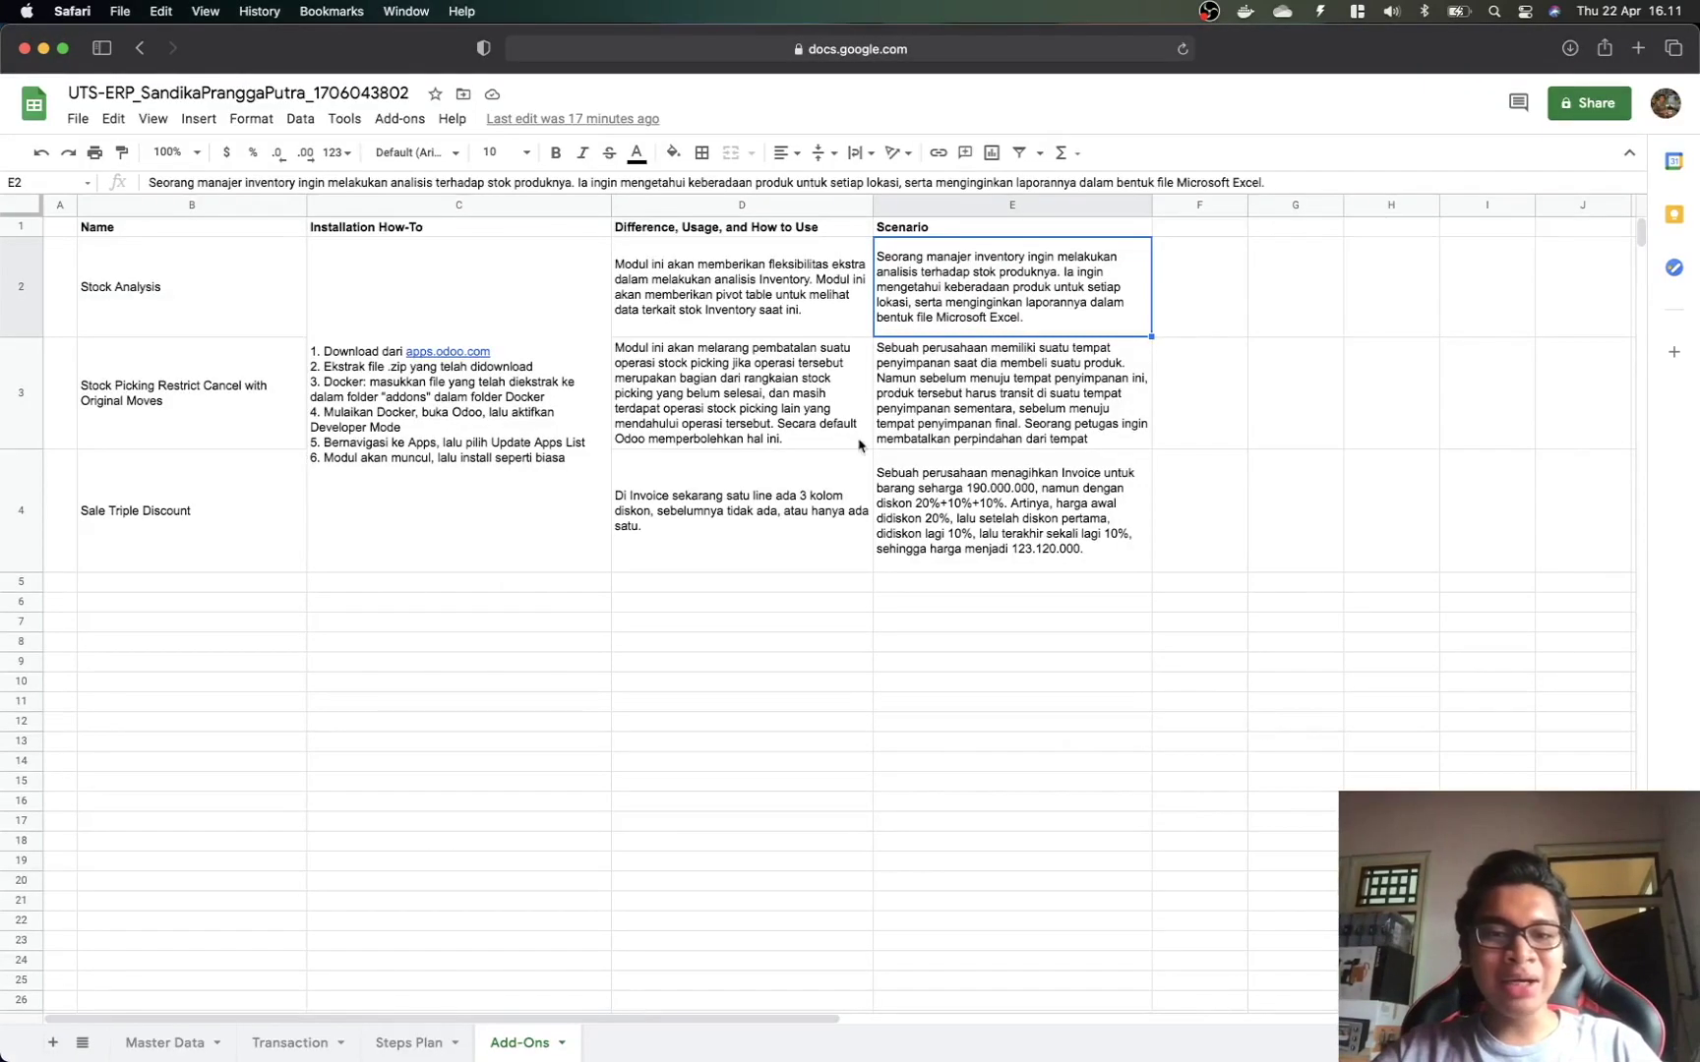
left_click(939, 425)
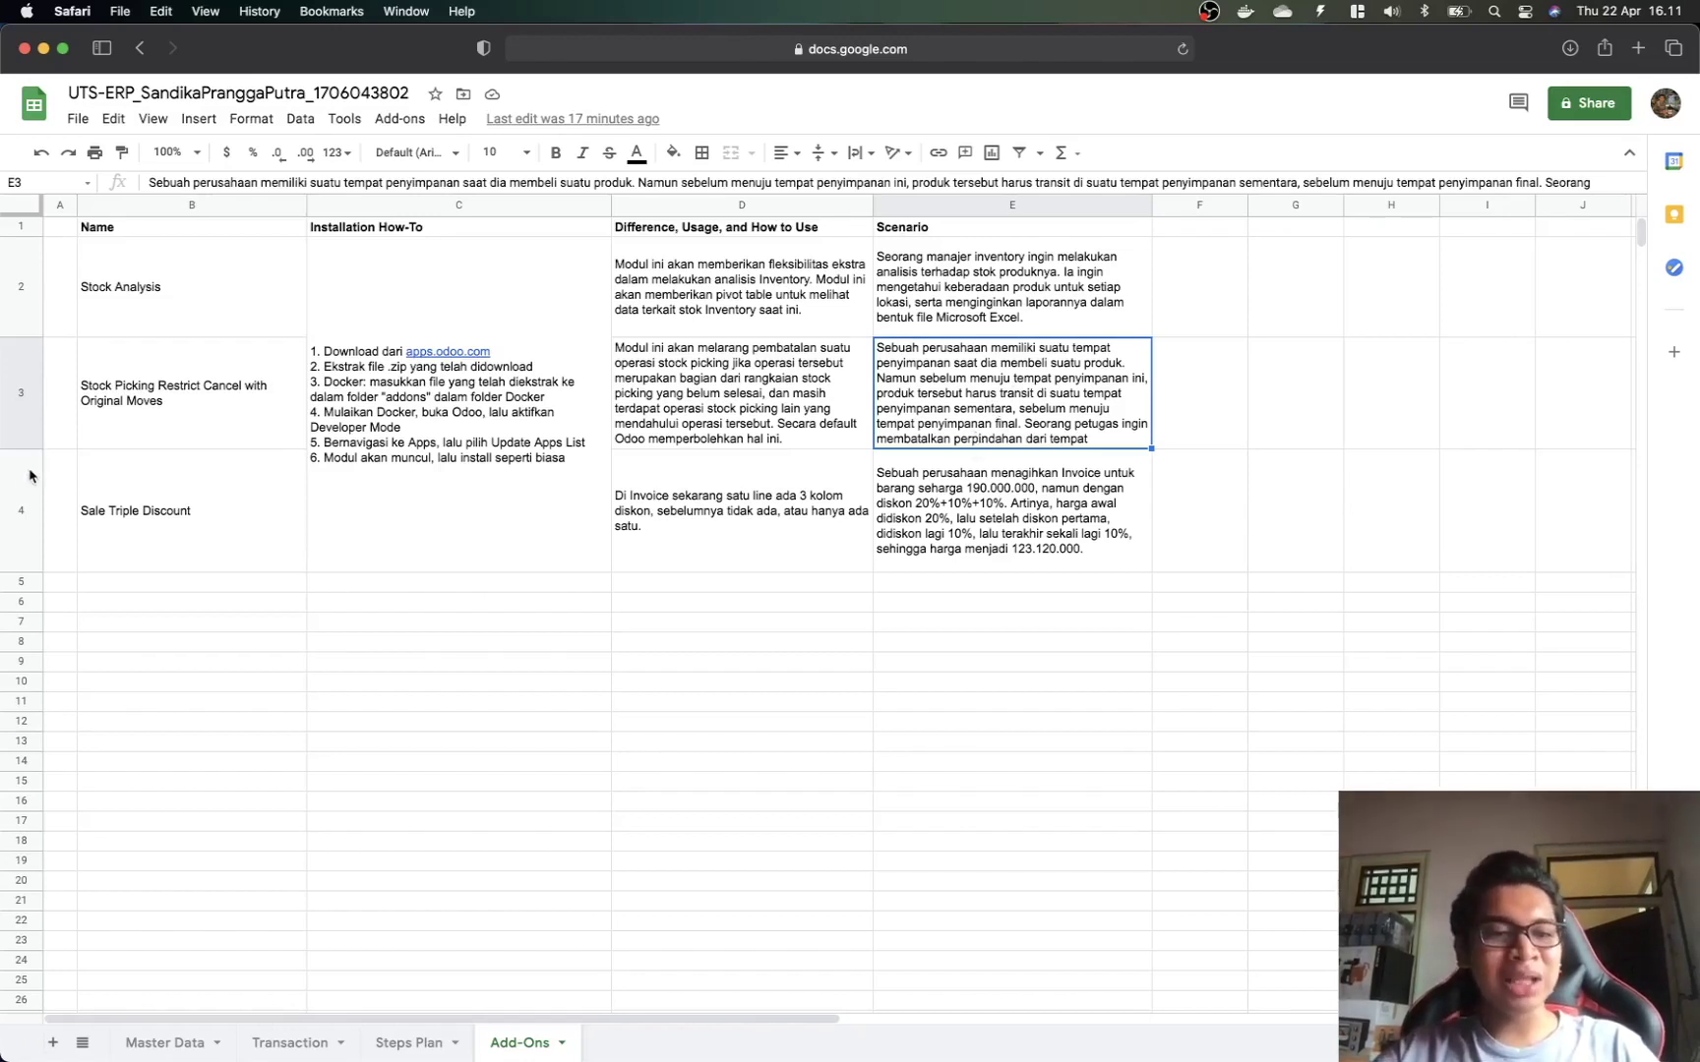
left_click_drag(10, 450, 13, 544)
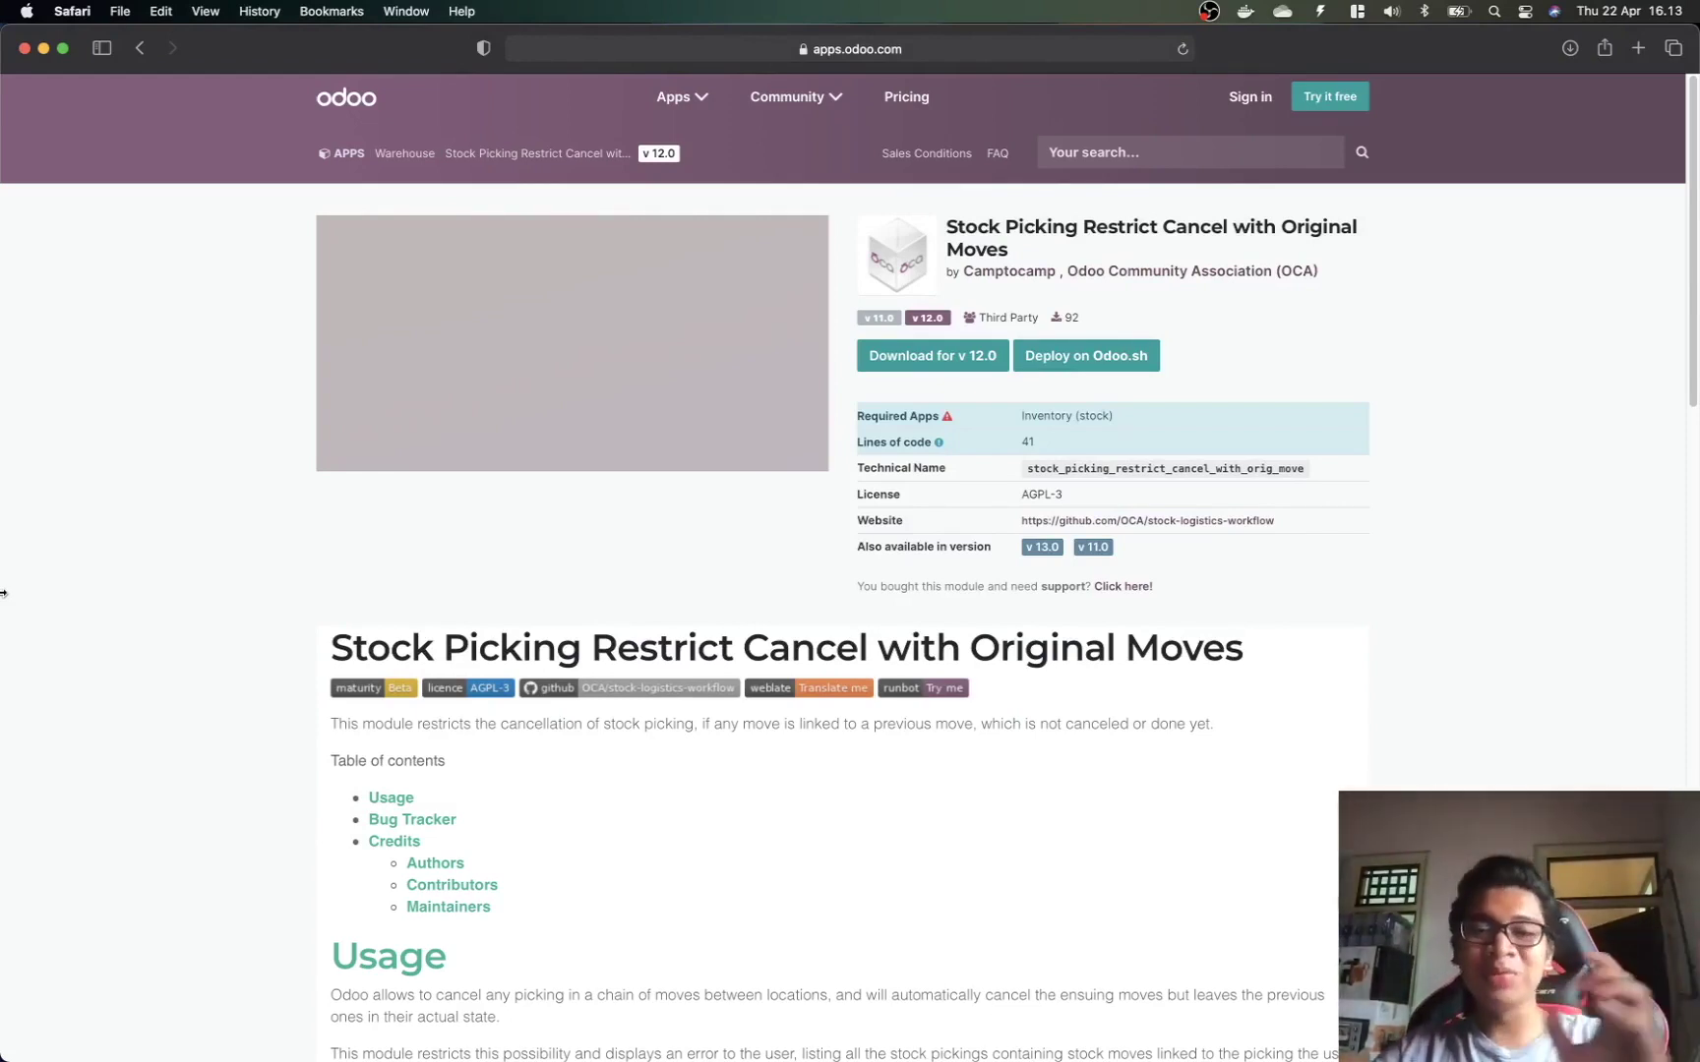
Step: Switch to Finder and inspect the contents of the extracted stock_picking_restrict_cancel_with_orig_move folder, returning to the Add-Ons folder
key("super+Tab")
key("super+Tab")
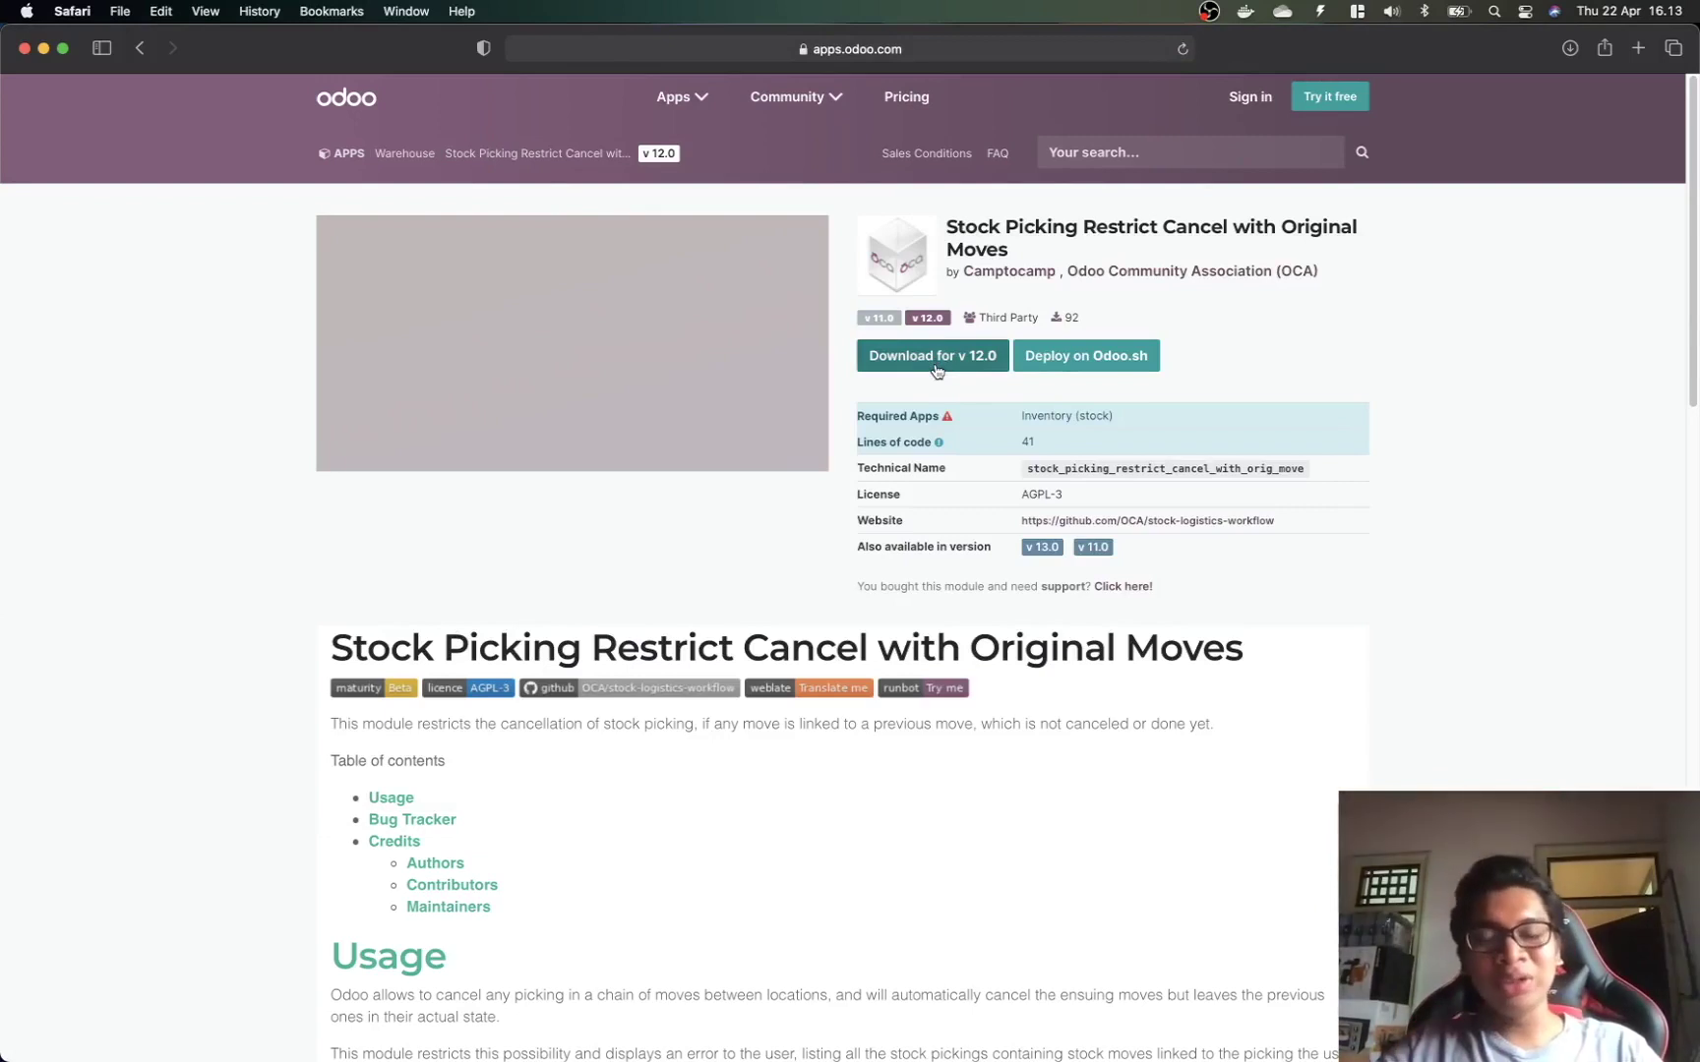
key("super+Tab")
left_click(520, 490)
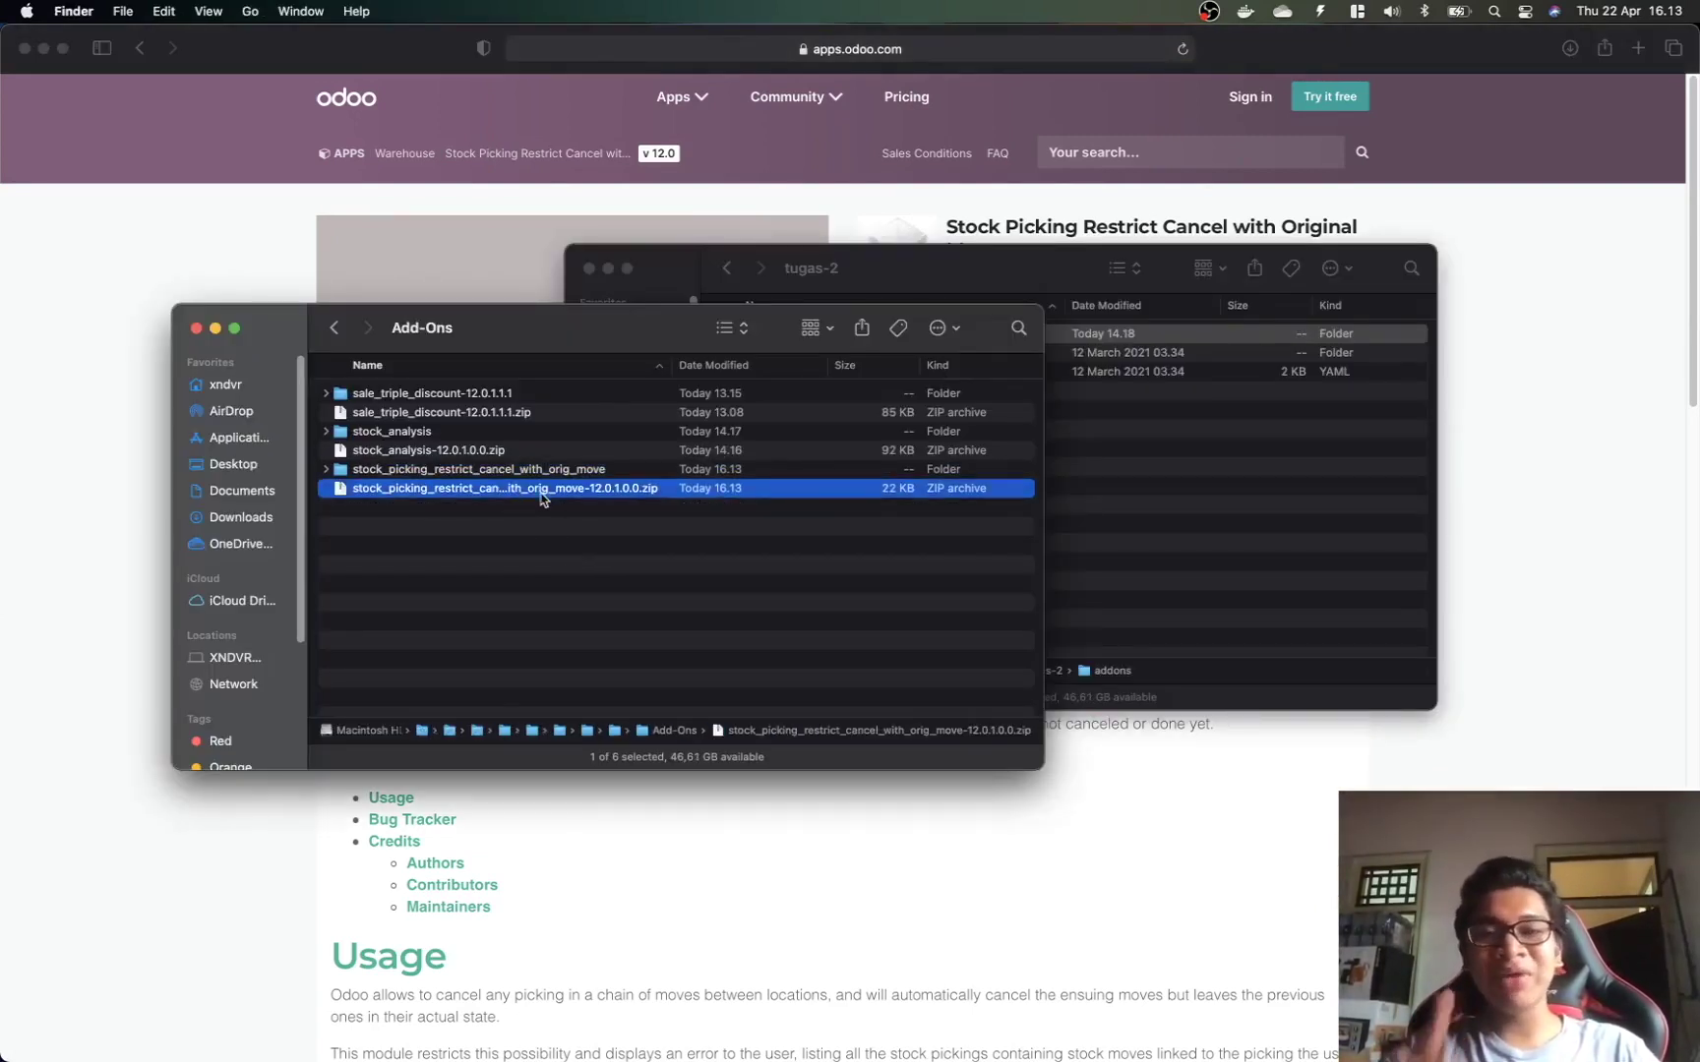
left_click(486, 471)
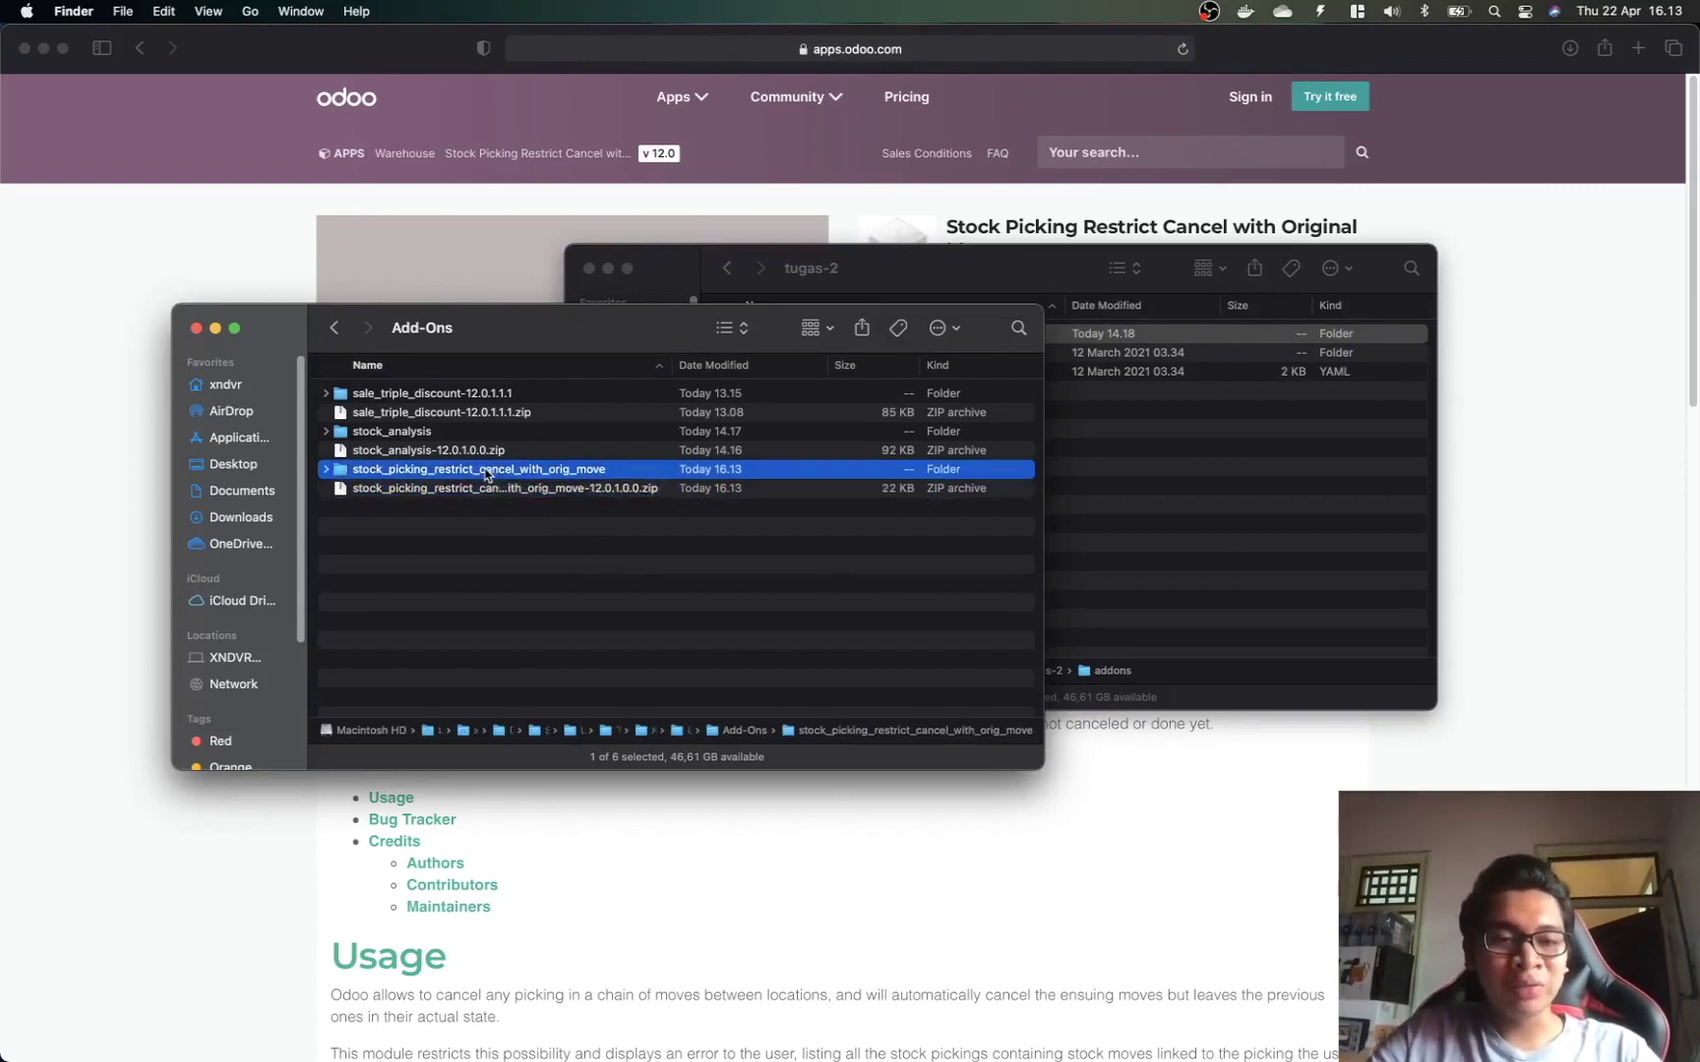
double_click(413, 476)
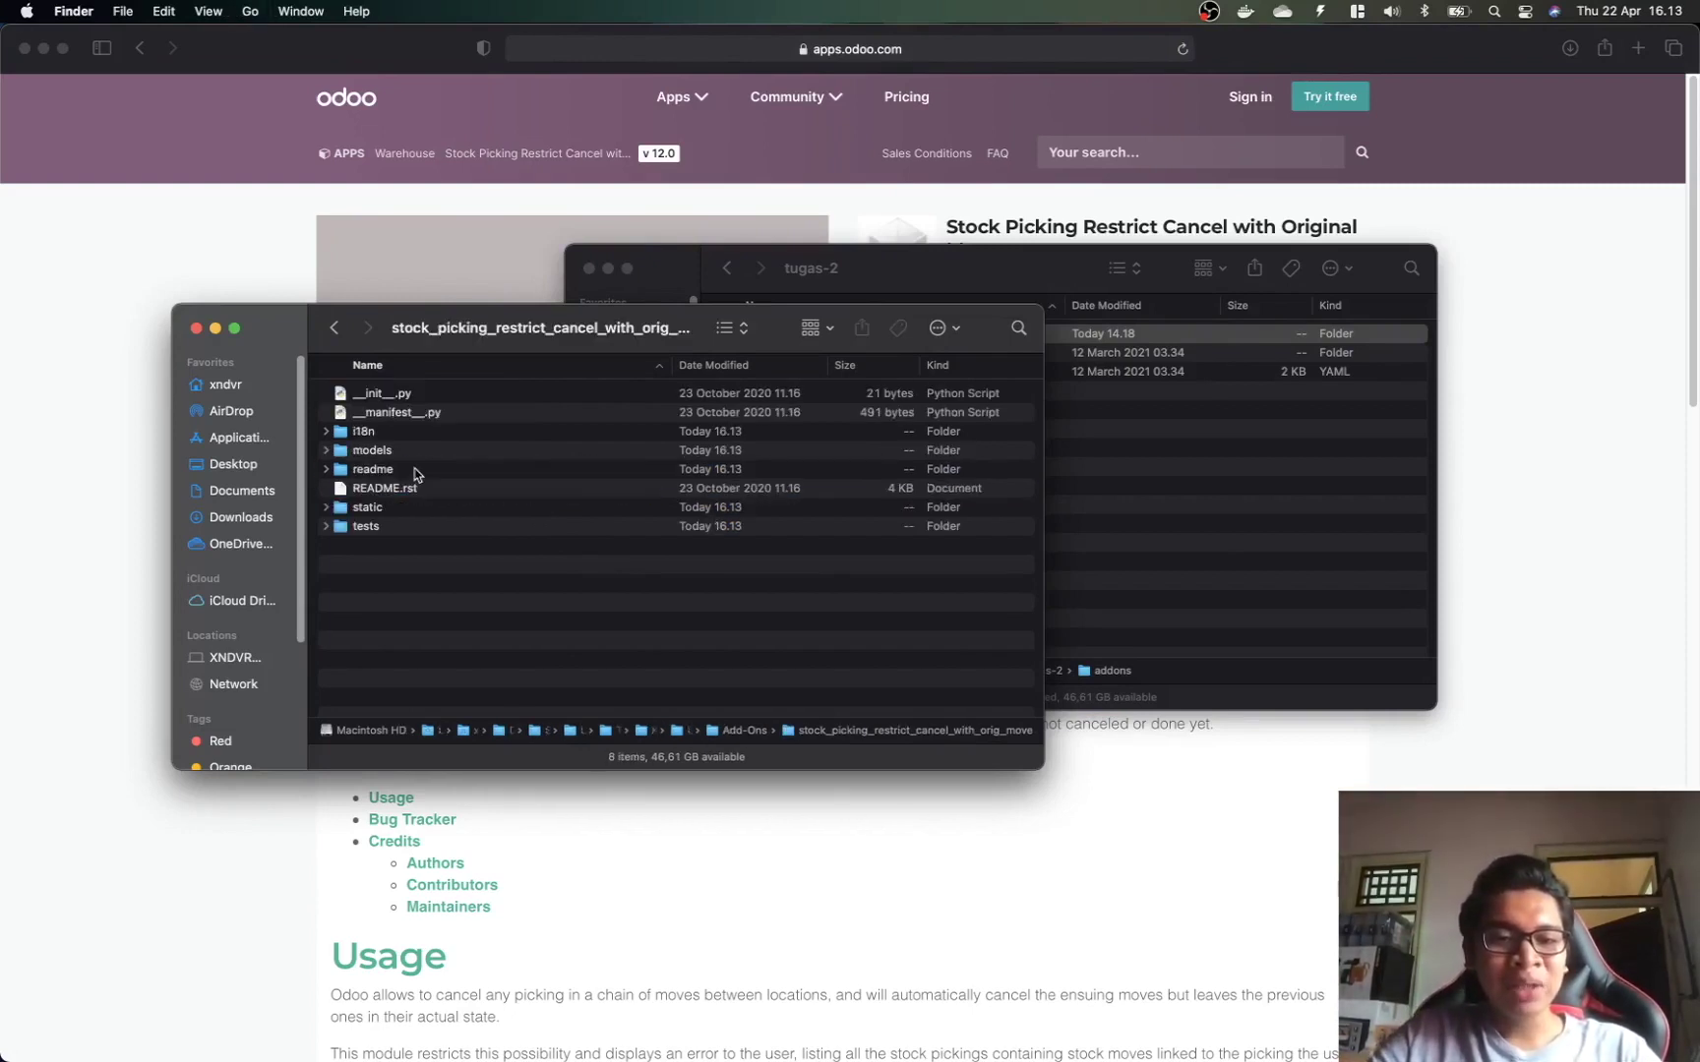
key("super+bracketleft")
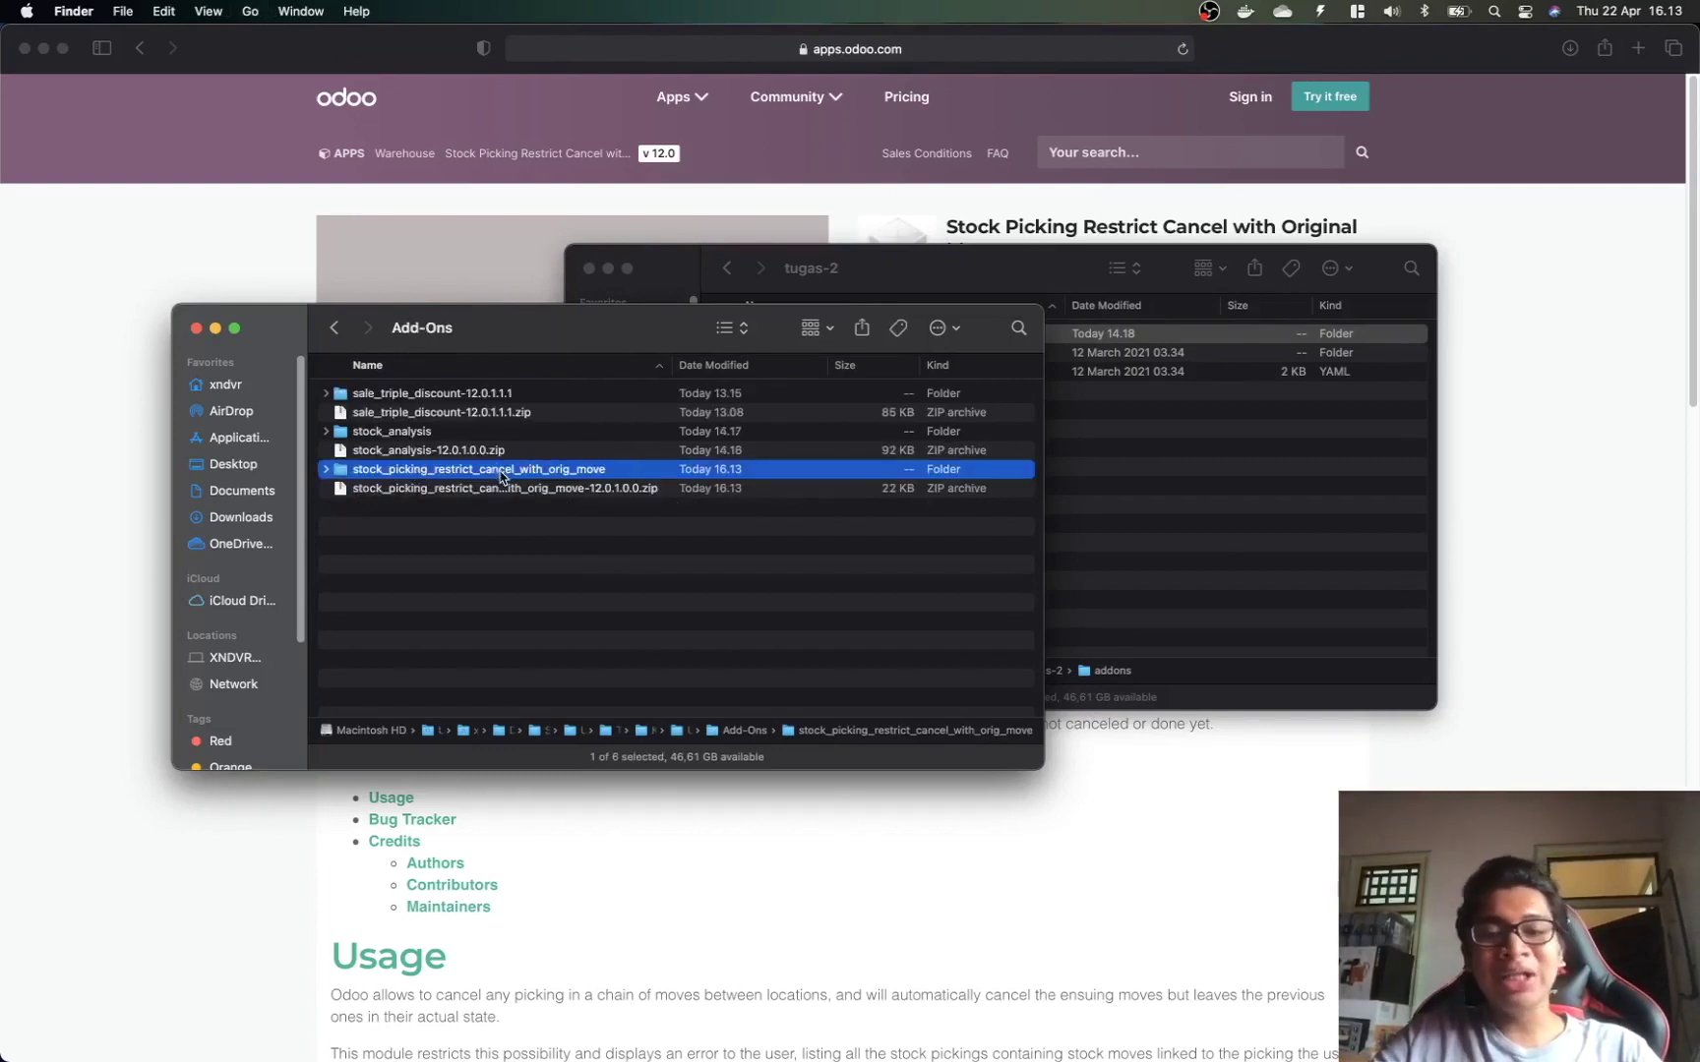
Step: Look through the module folders inside the addons folder of the tugas-2 project and return to tugas-2
left_click(1202, 505)
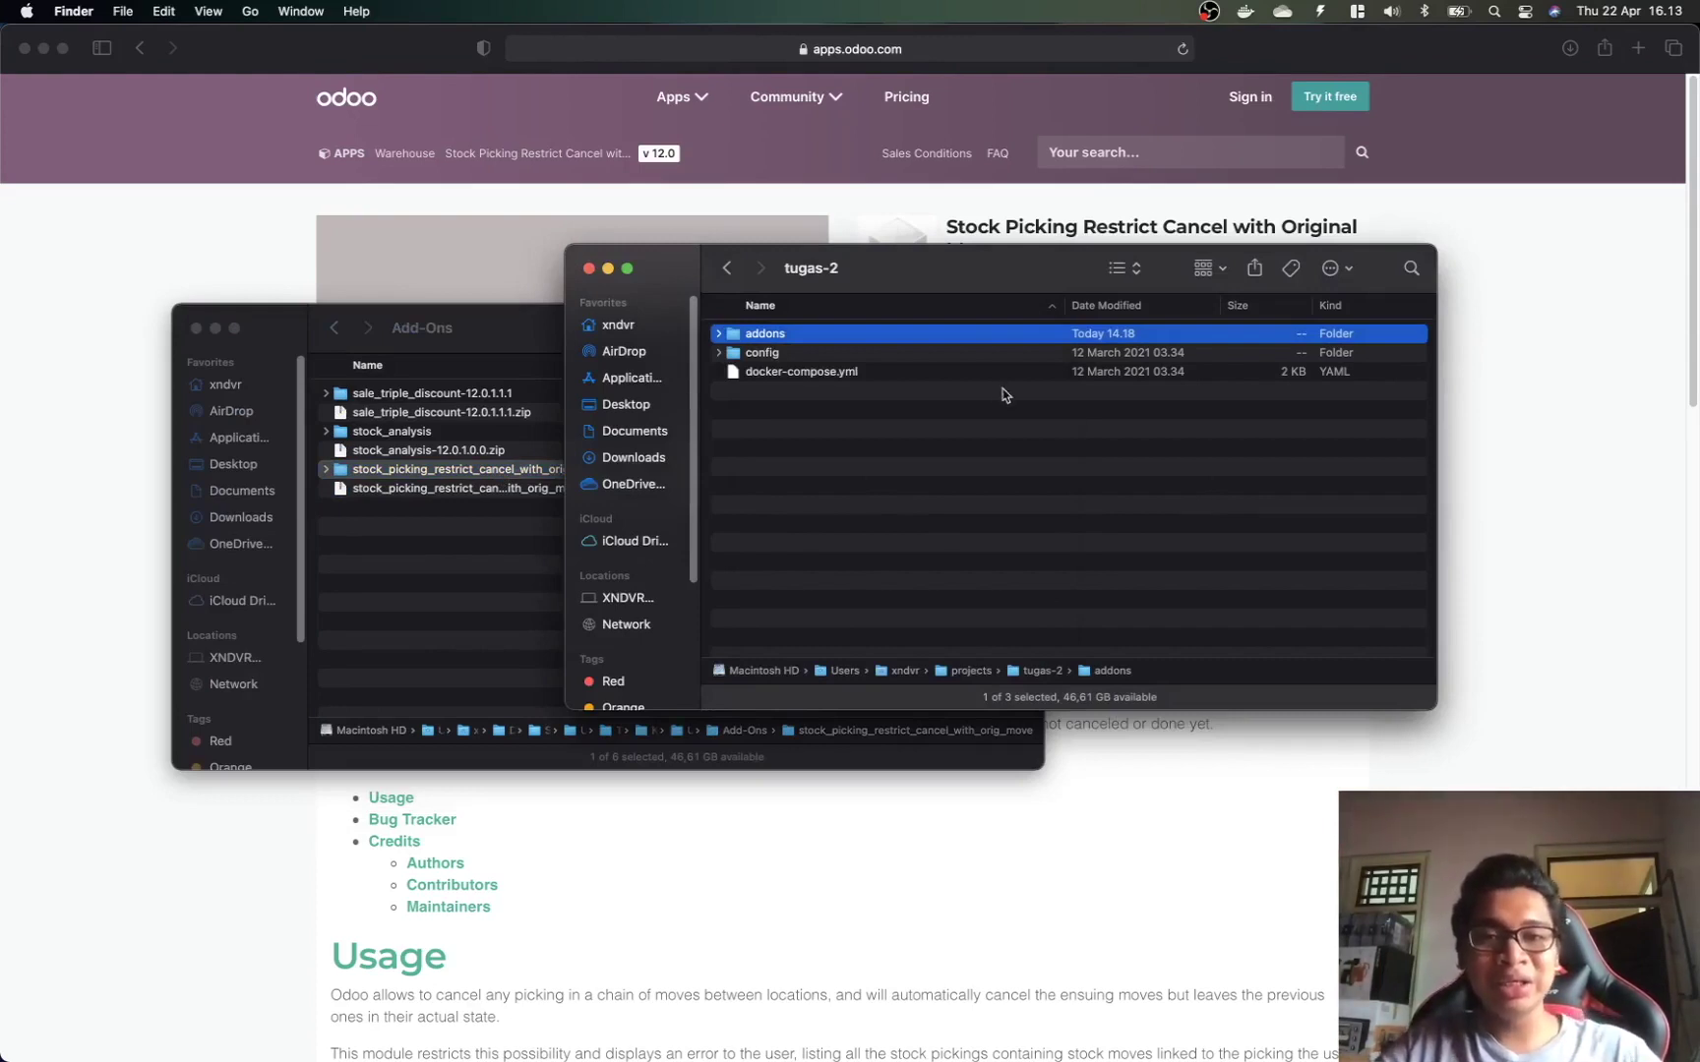
key("super+Up")
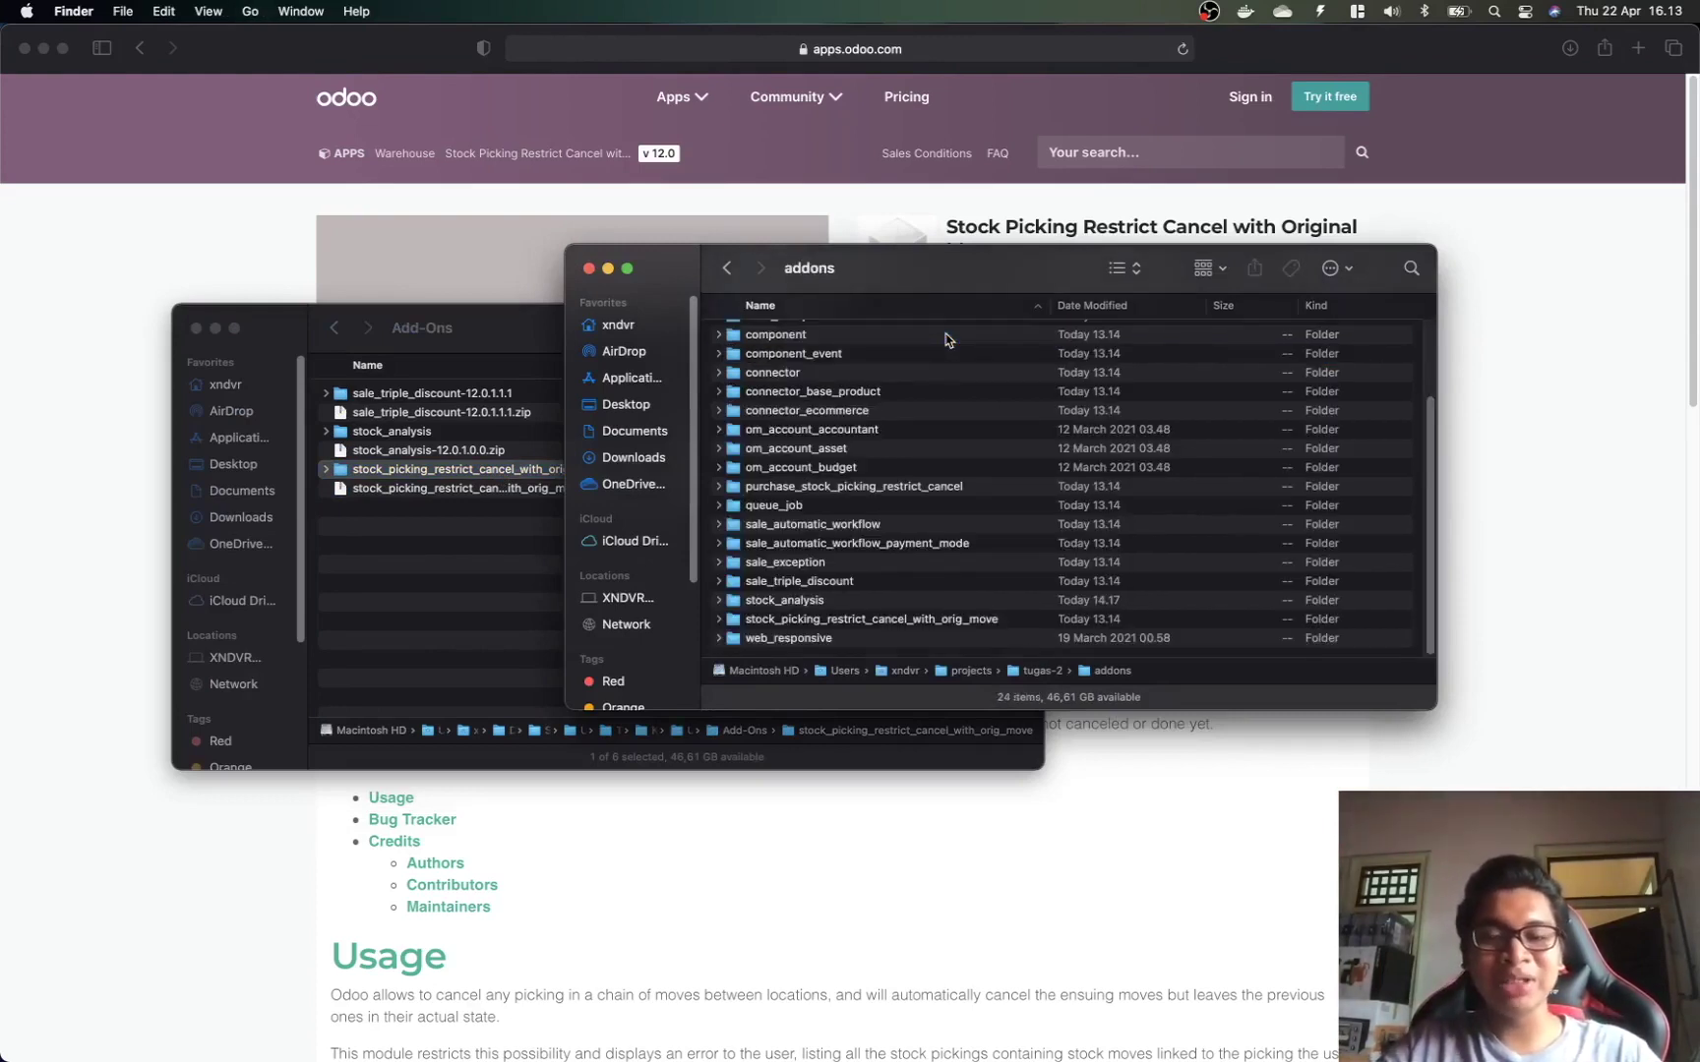
scroll(946, 339, "up", 3)
scroll(945, 340, "down", 4)
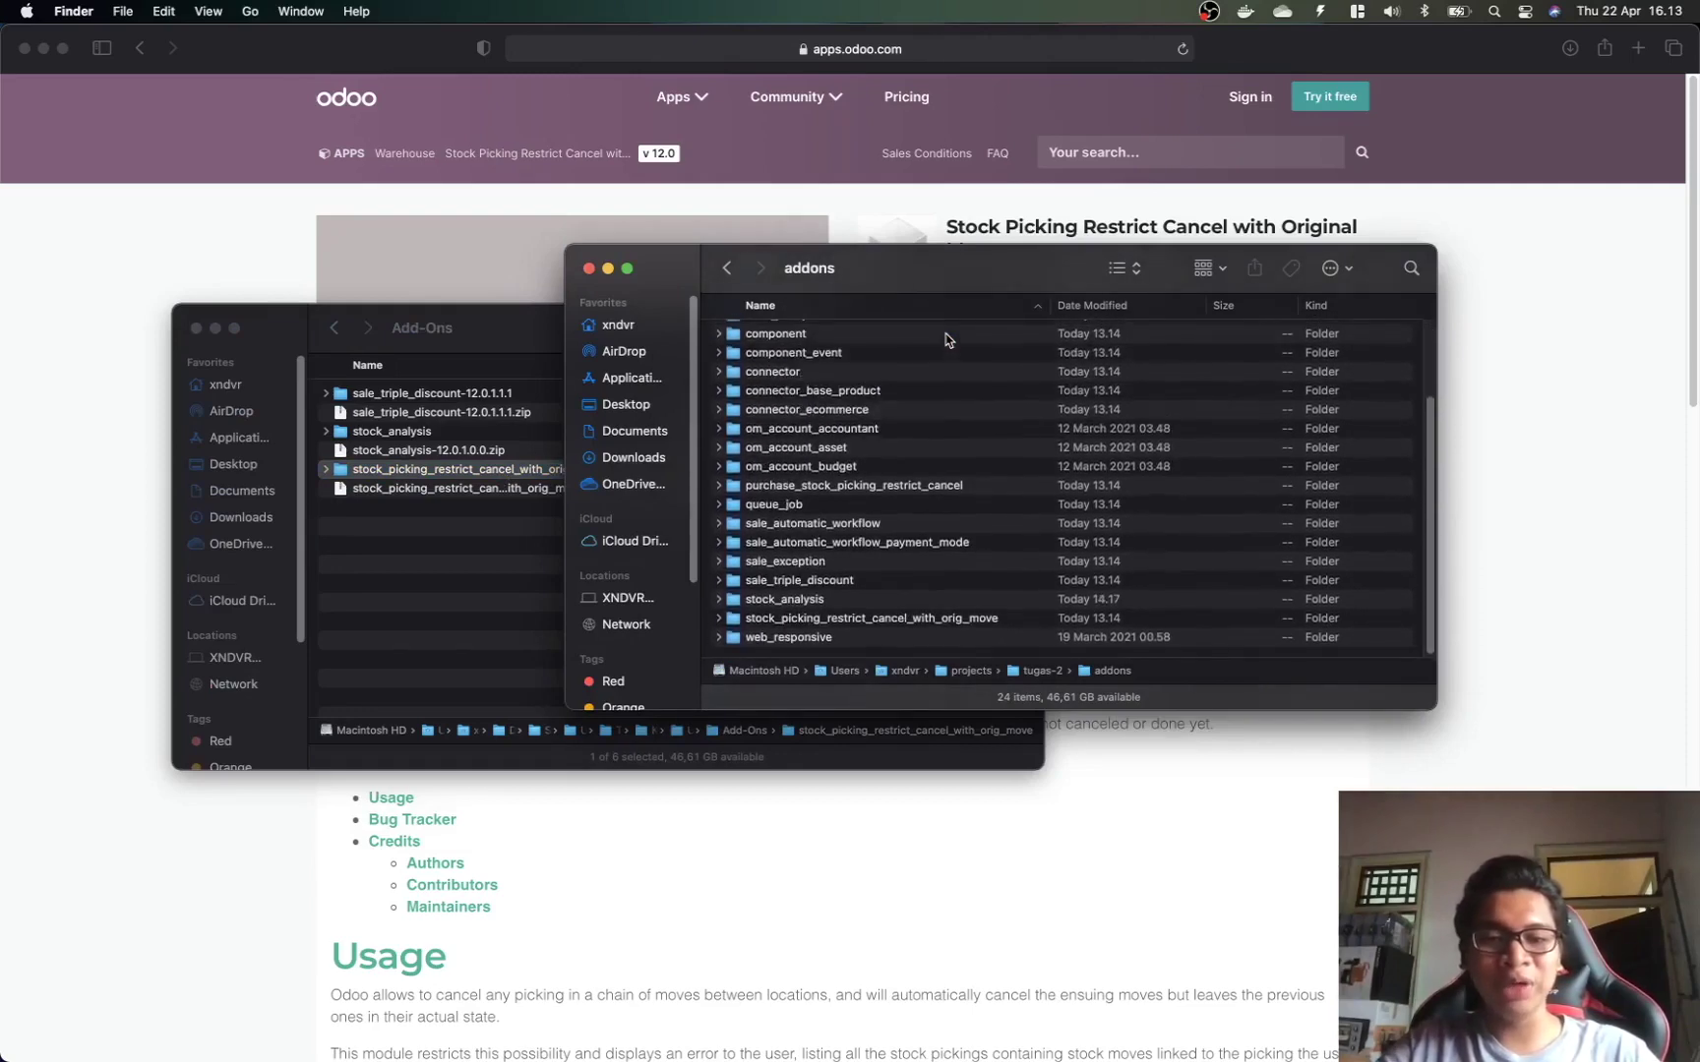
key("super+Up")
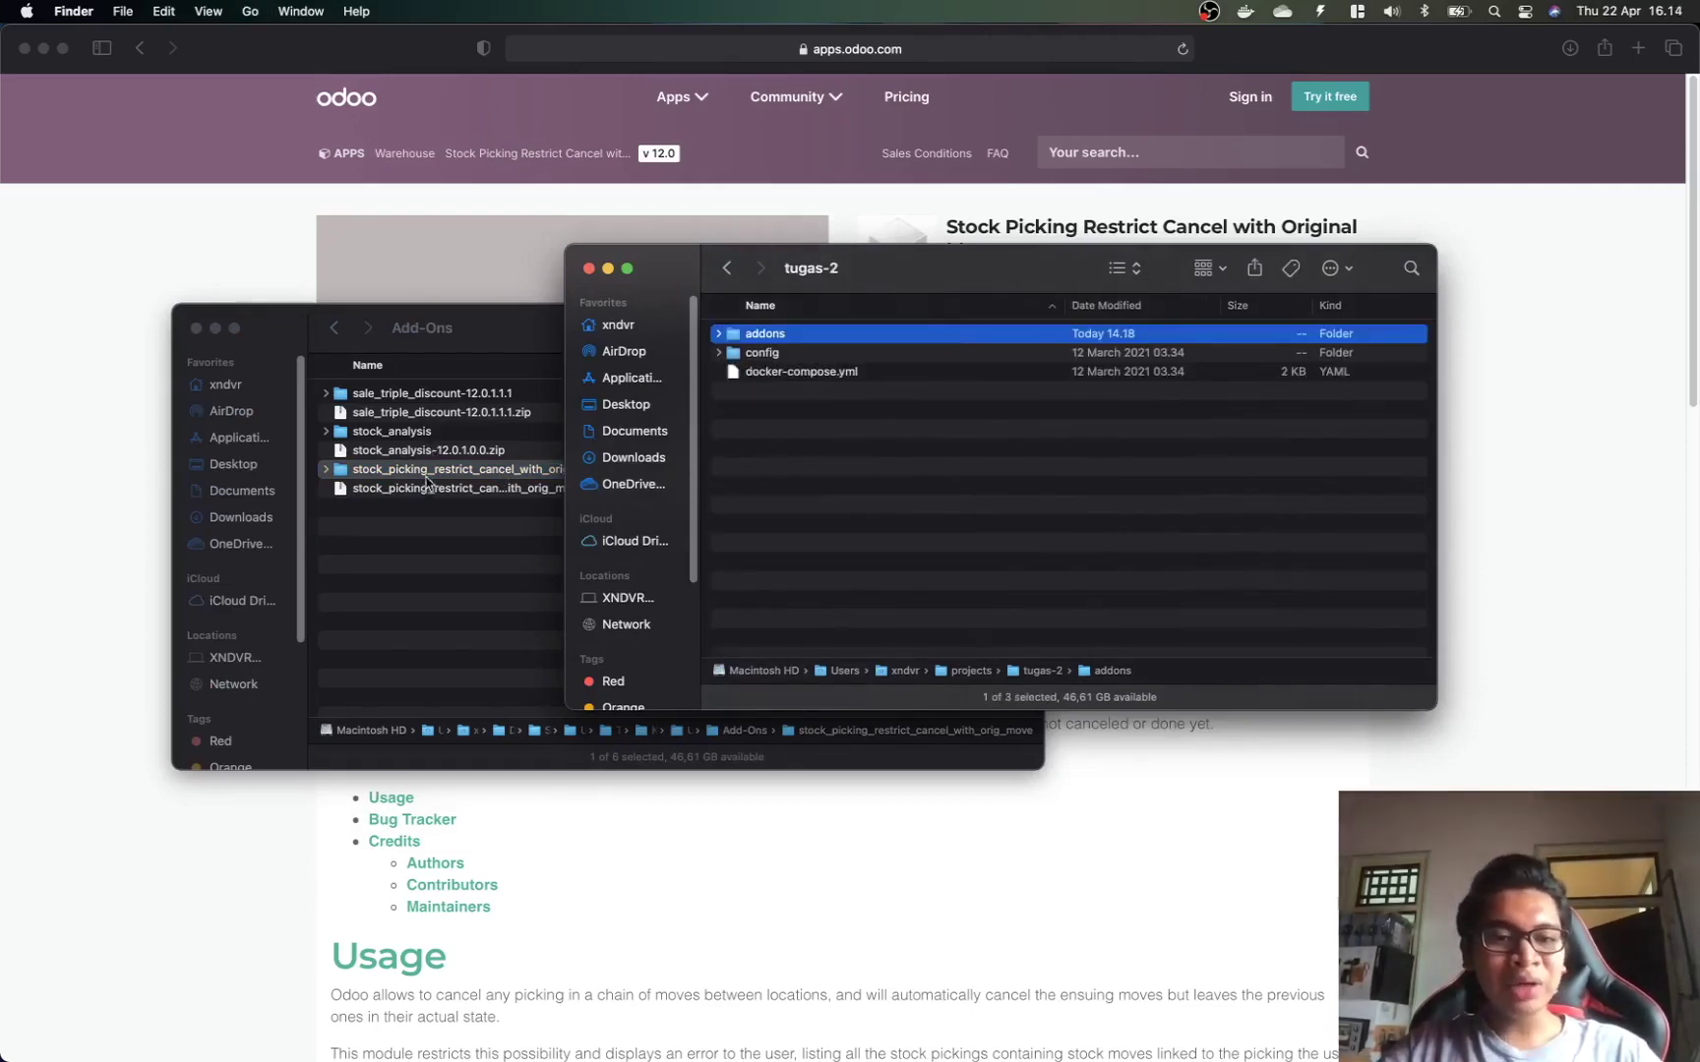
Step: Open the tugas-2 addons folder, shift its window off the Add-Ons window and locate stock_picking_restrict_cancel_with_orig_move in it
left_click(427, 476)
left_click(985, 342)
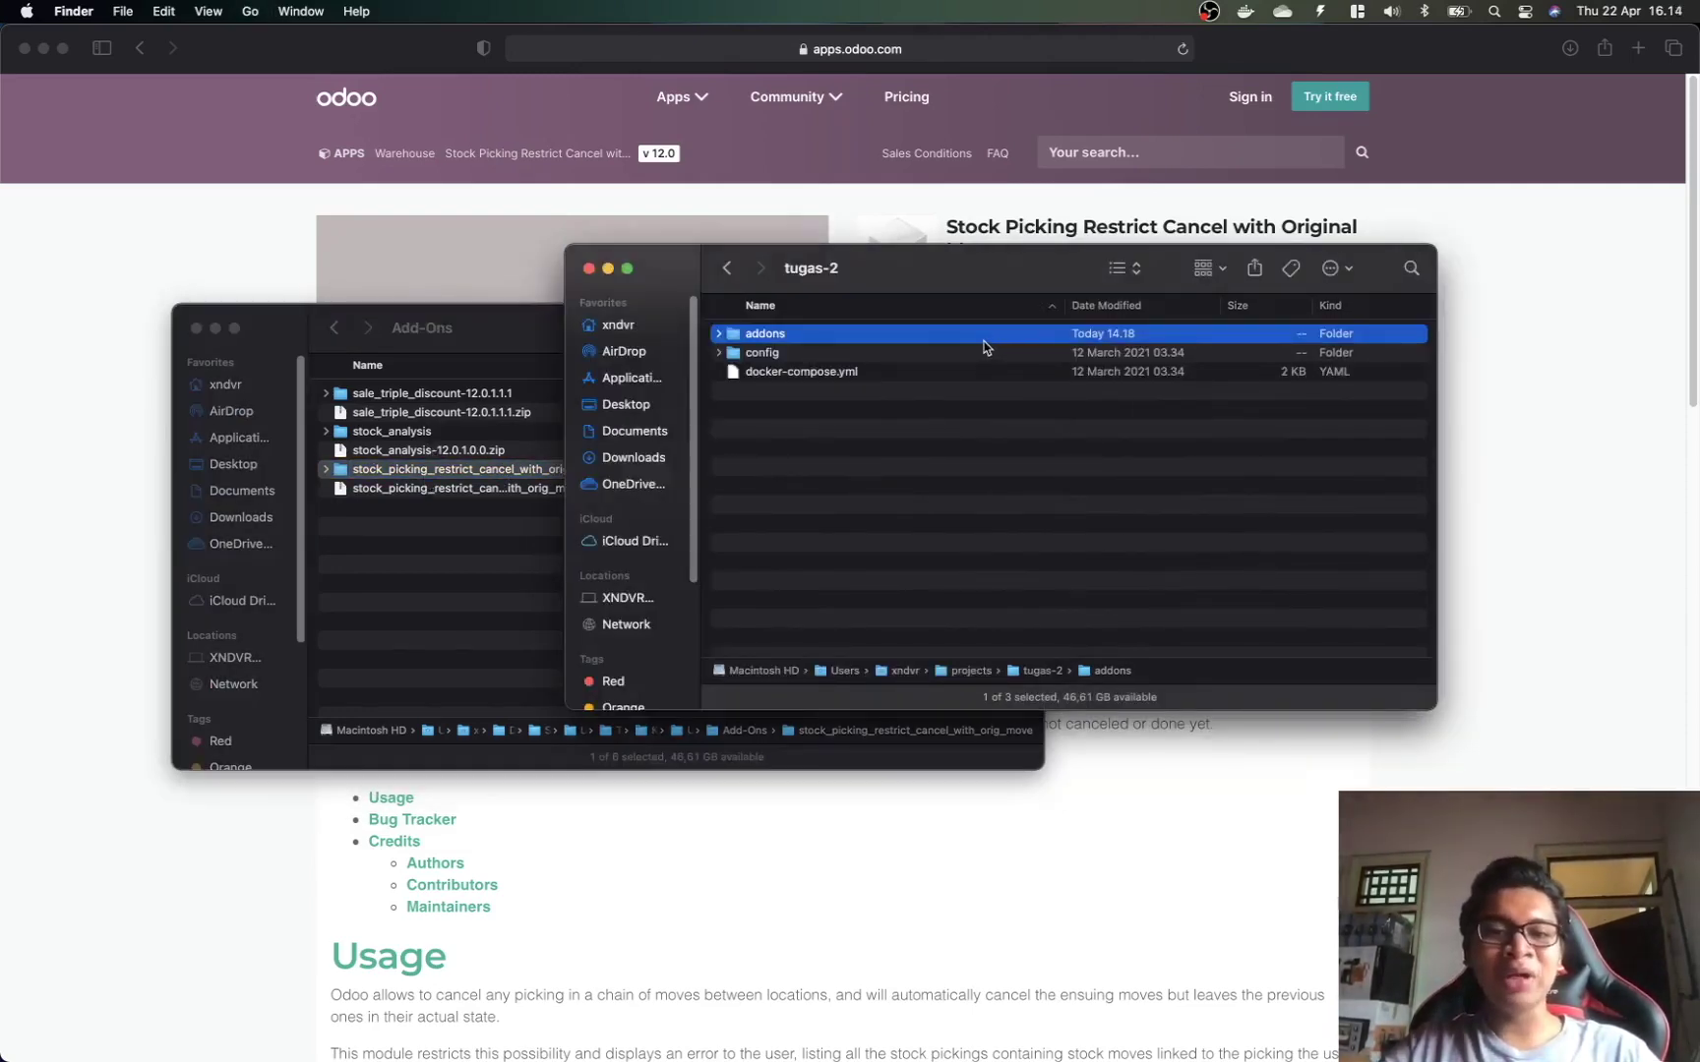
double_click(984, 341)
left_click_drag(915, 278, 1008, 241)
left_click(996, 418)
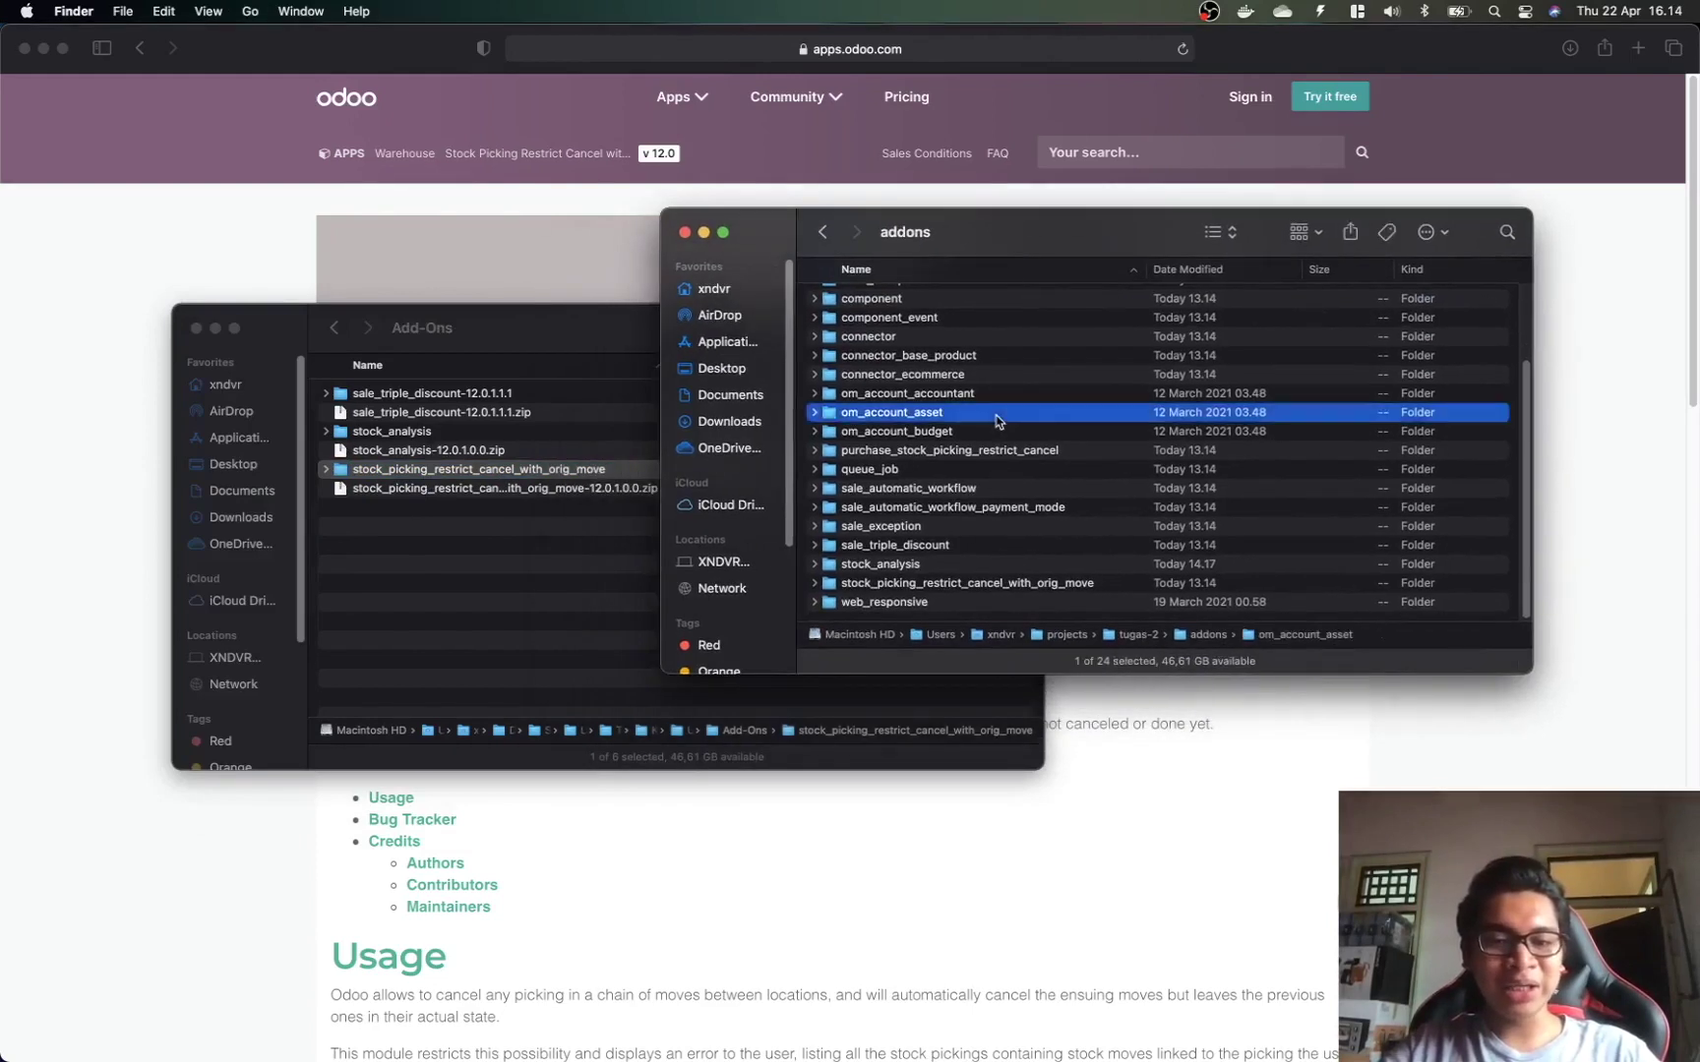
key("s")
left_click(915, 586)
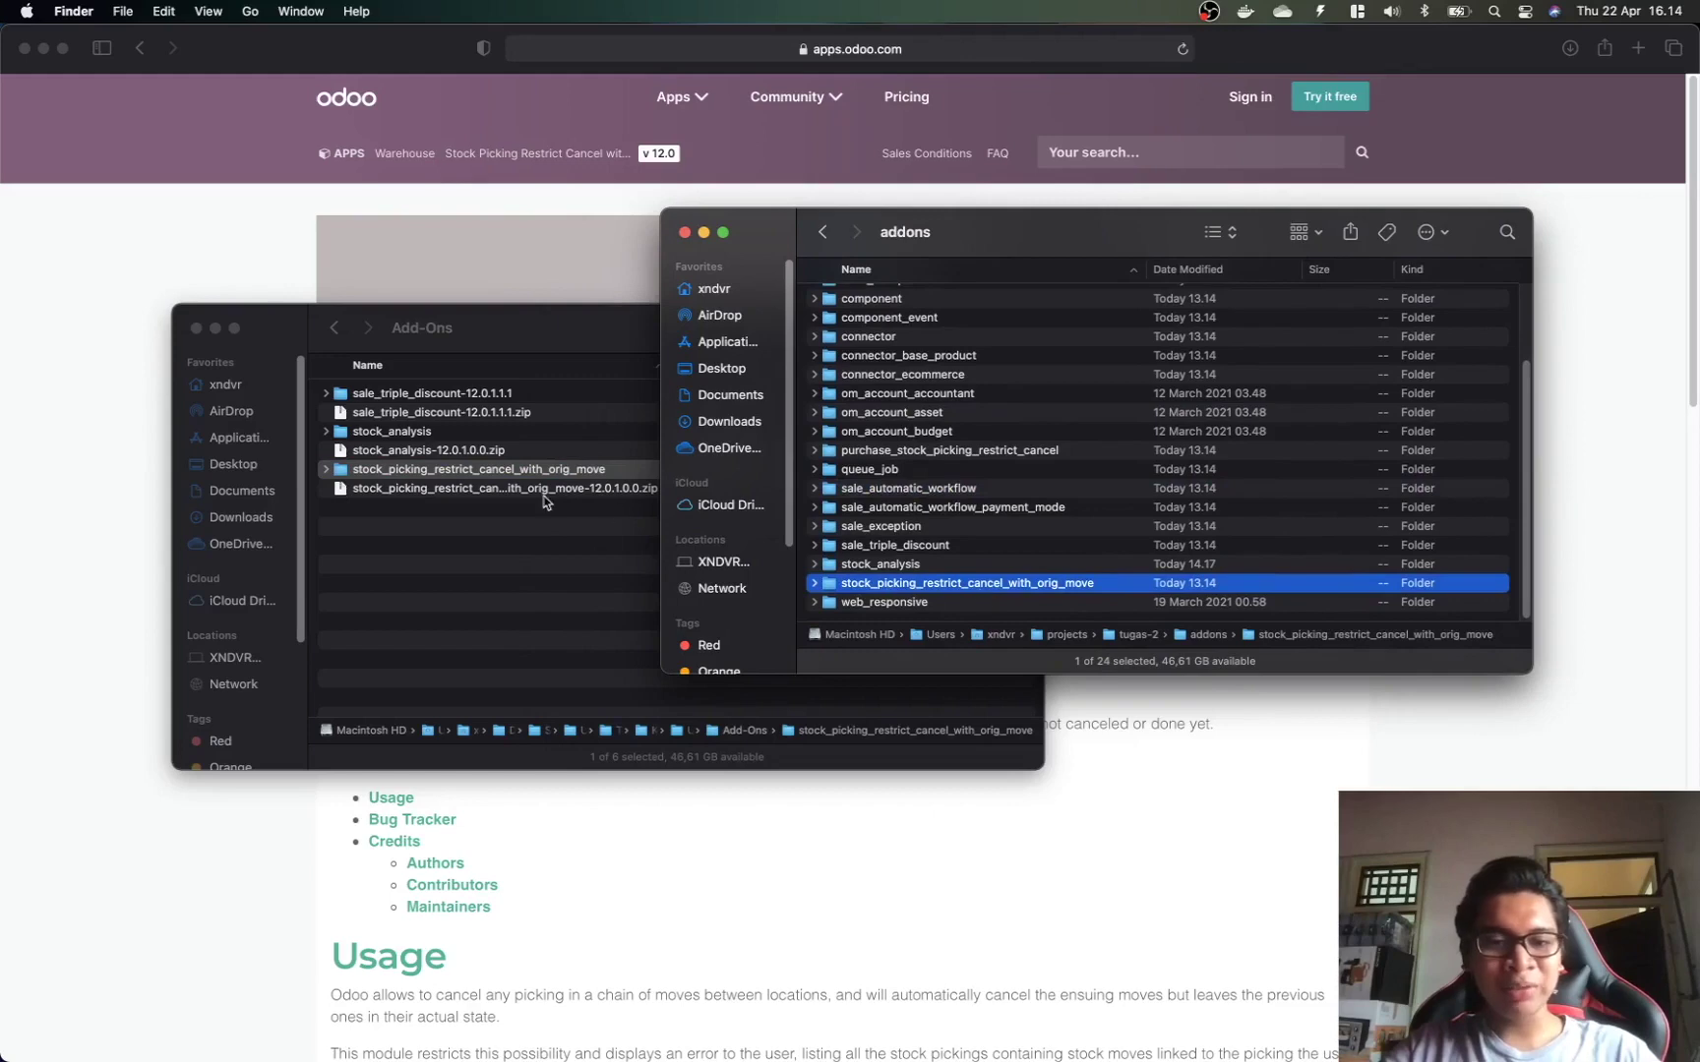
left_click(583, 590)
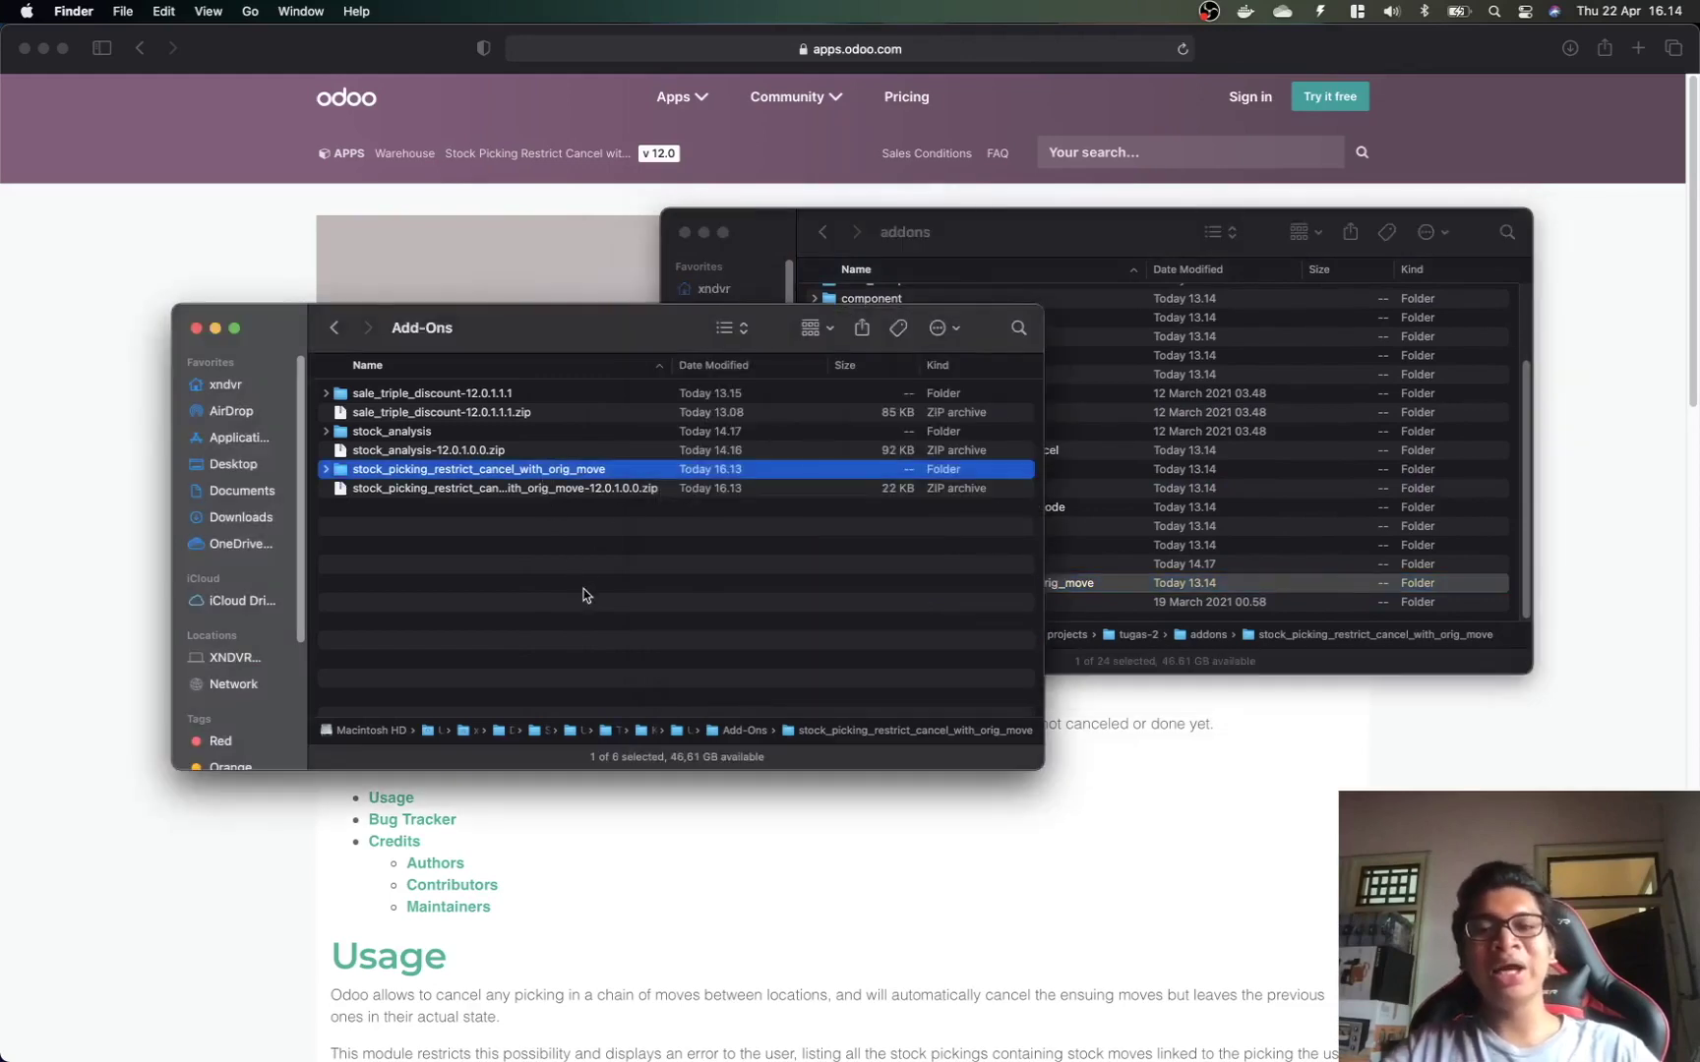
Step: Leave the Finder windows and switch to the local Odoo site in Chrome
left_click(99, 500)
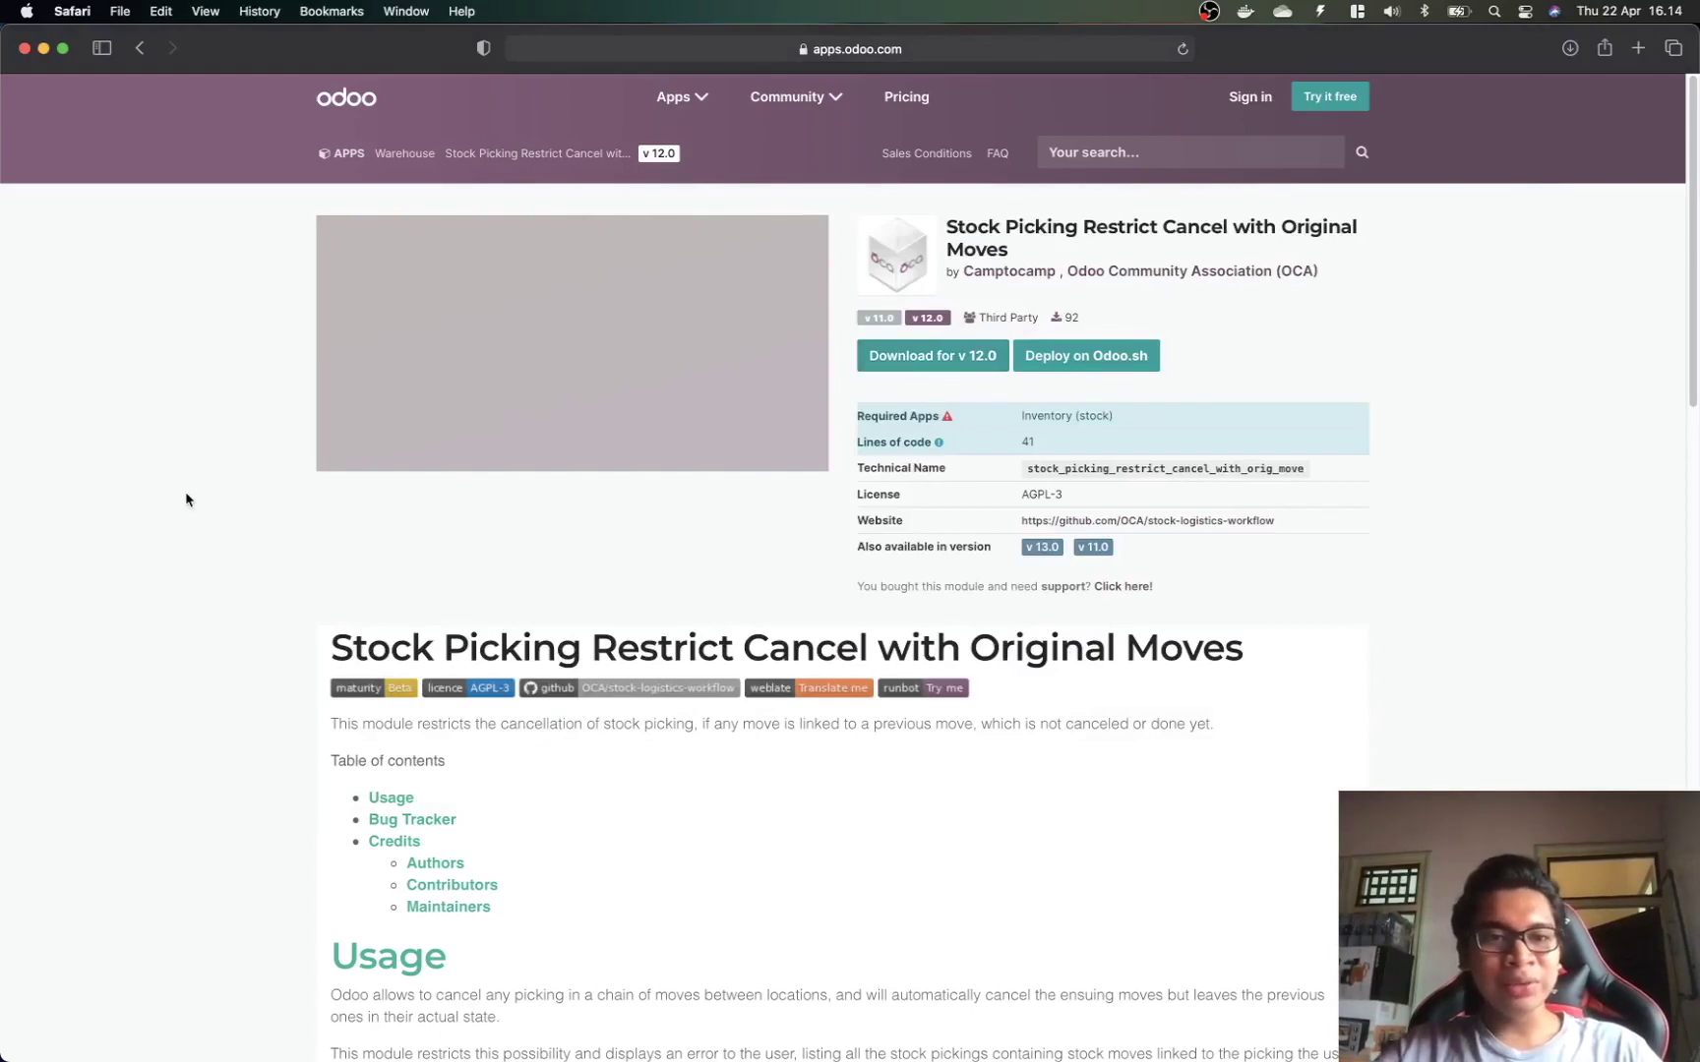
key("super+Tab")
key("super+Tab")
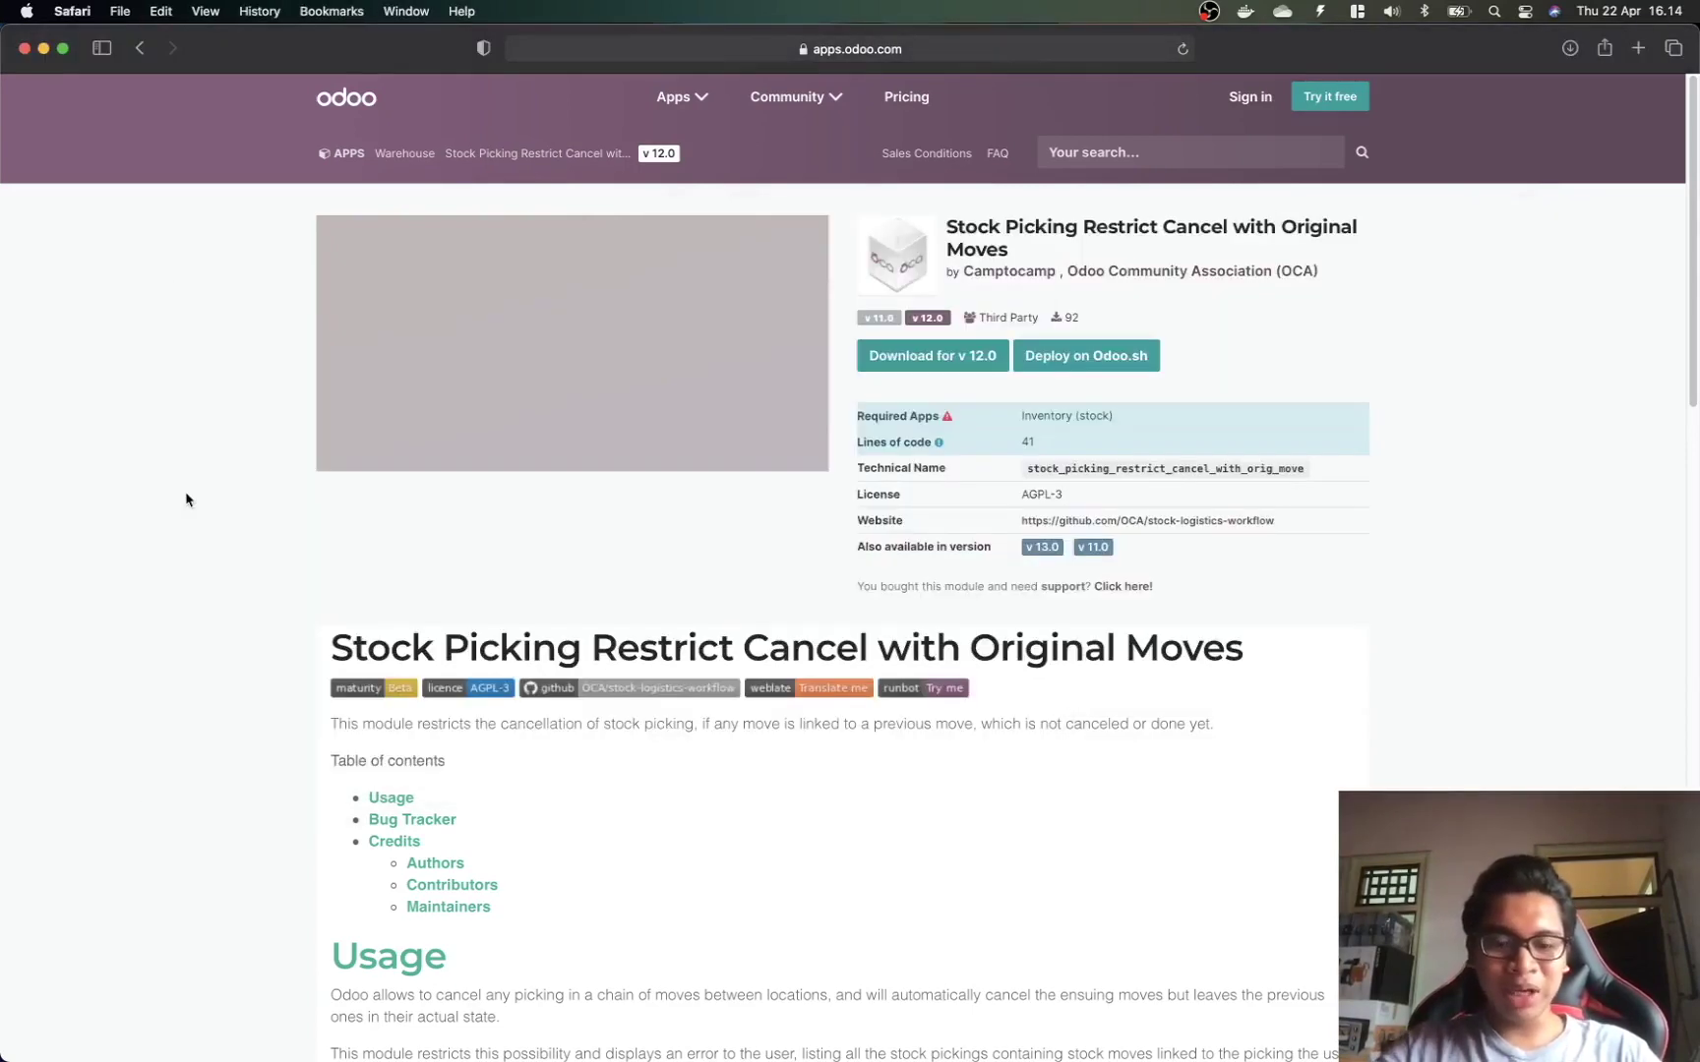
key("ctrl+Tab")
key("super+Tab")
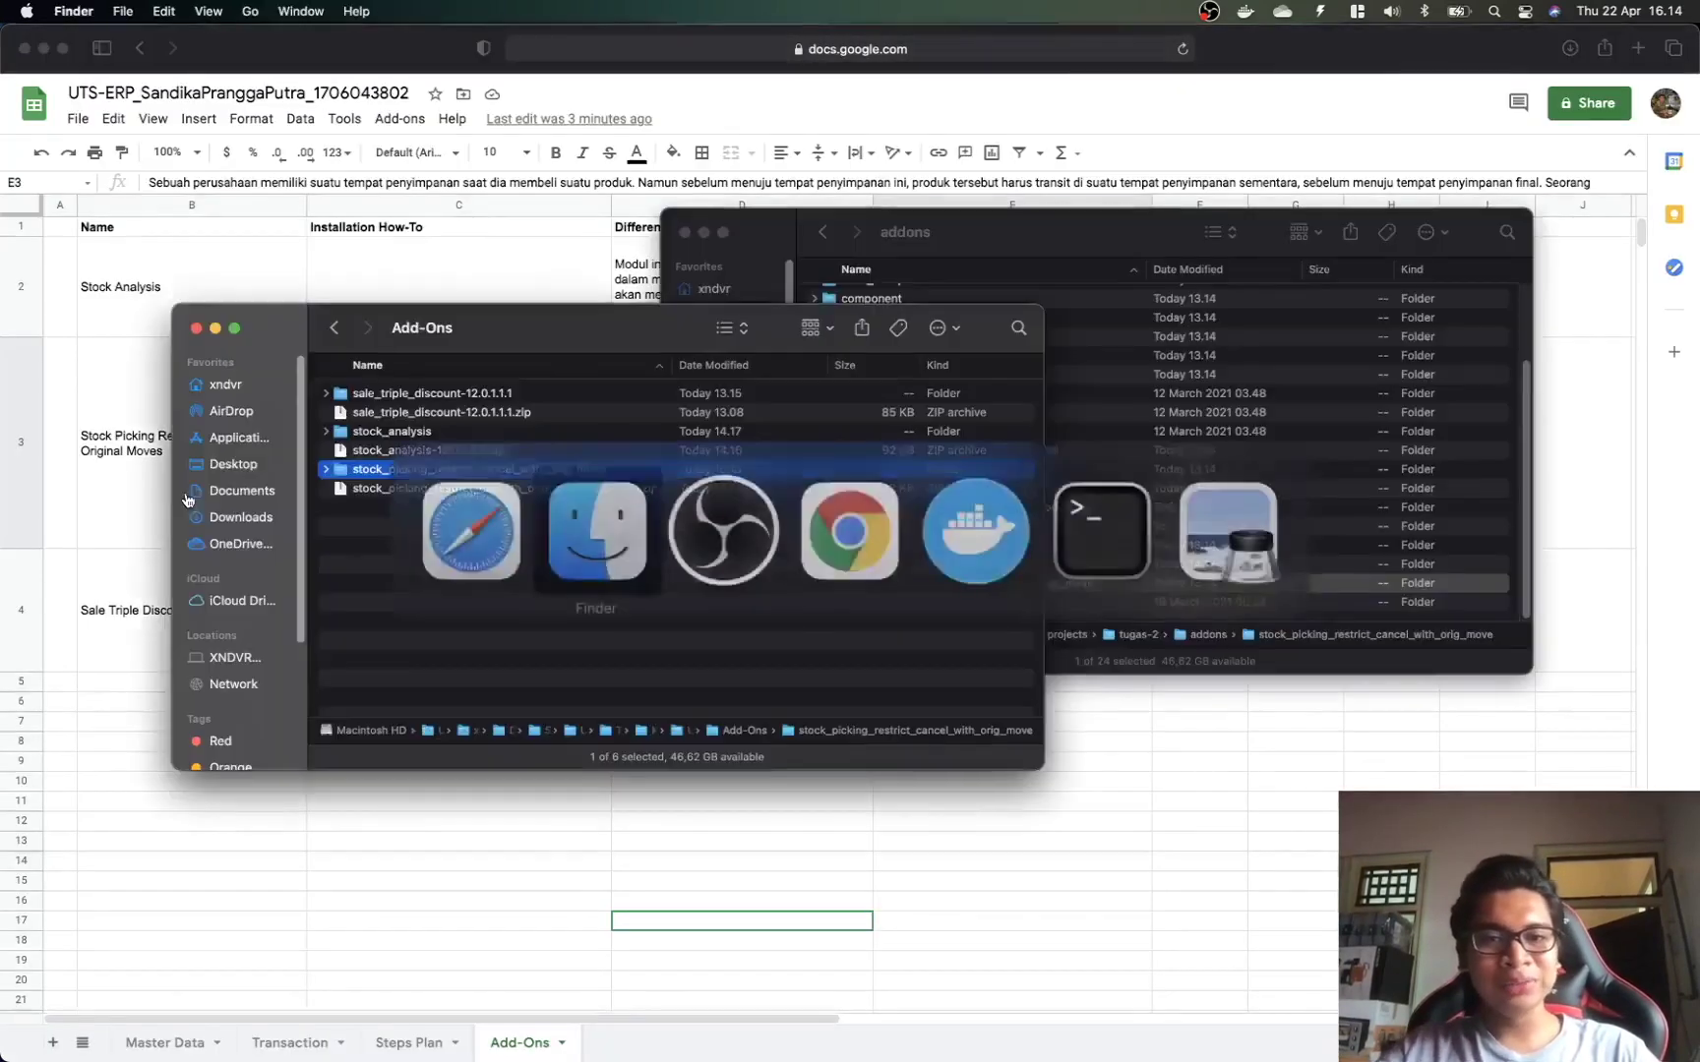
key("ctrl+Tab")
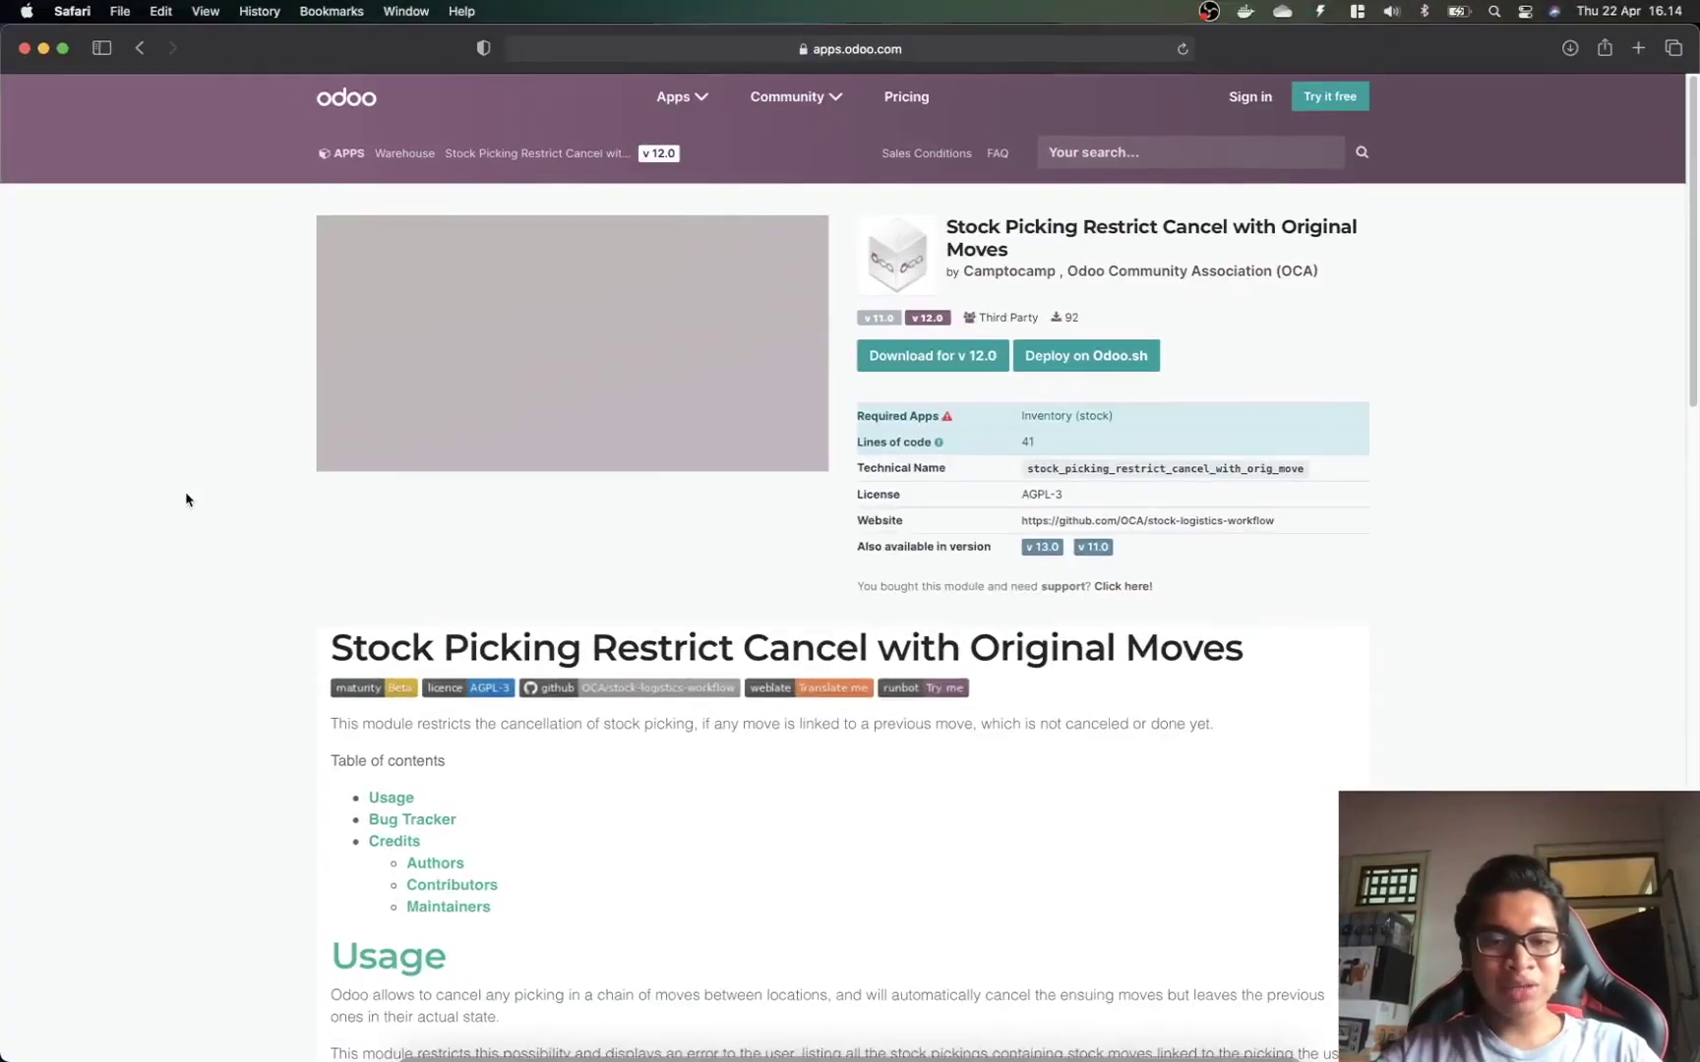
key("super+Tab")
key("super+Tab")
key("super+Tab")
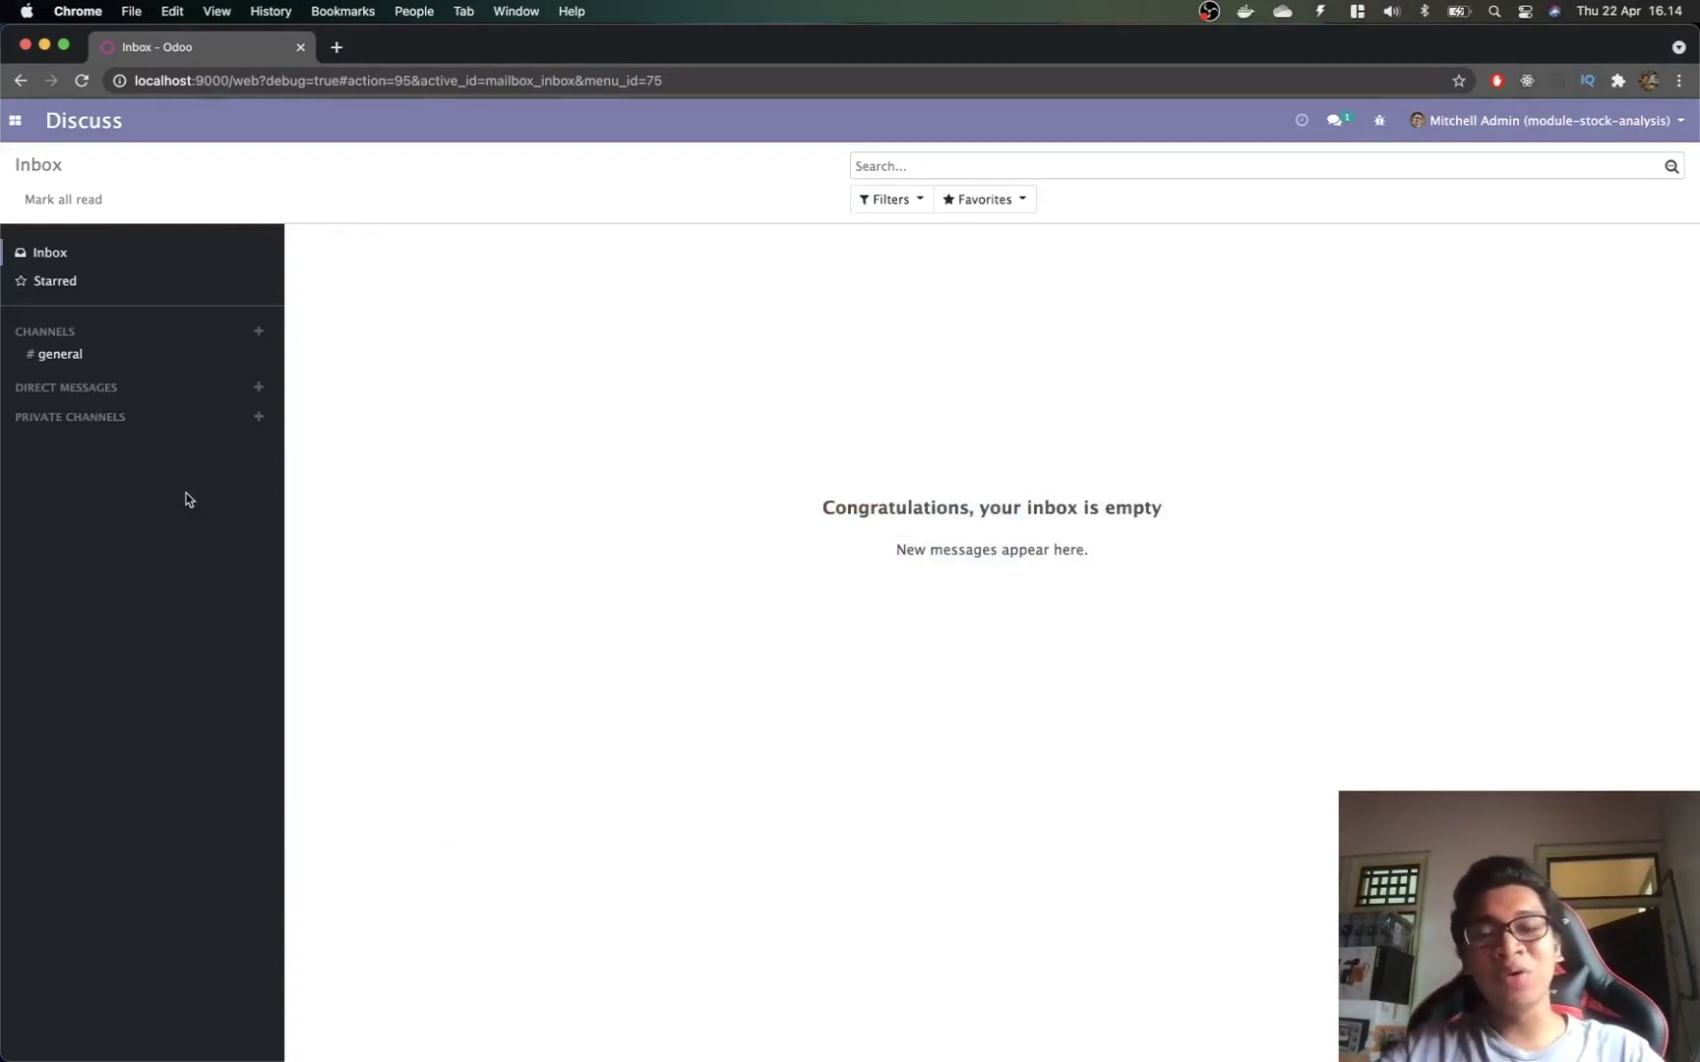
Step: Activate the developer mode from Odoo's Settings dashboard
left_click(15, 120)
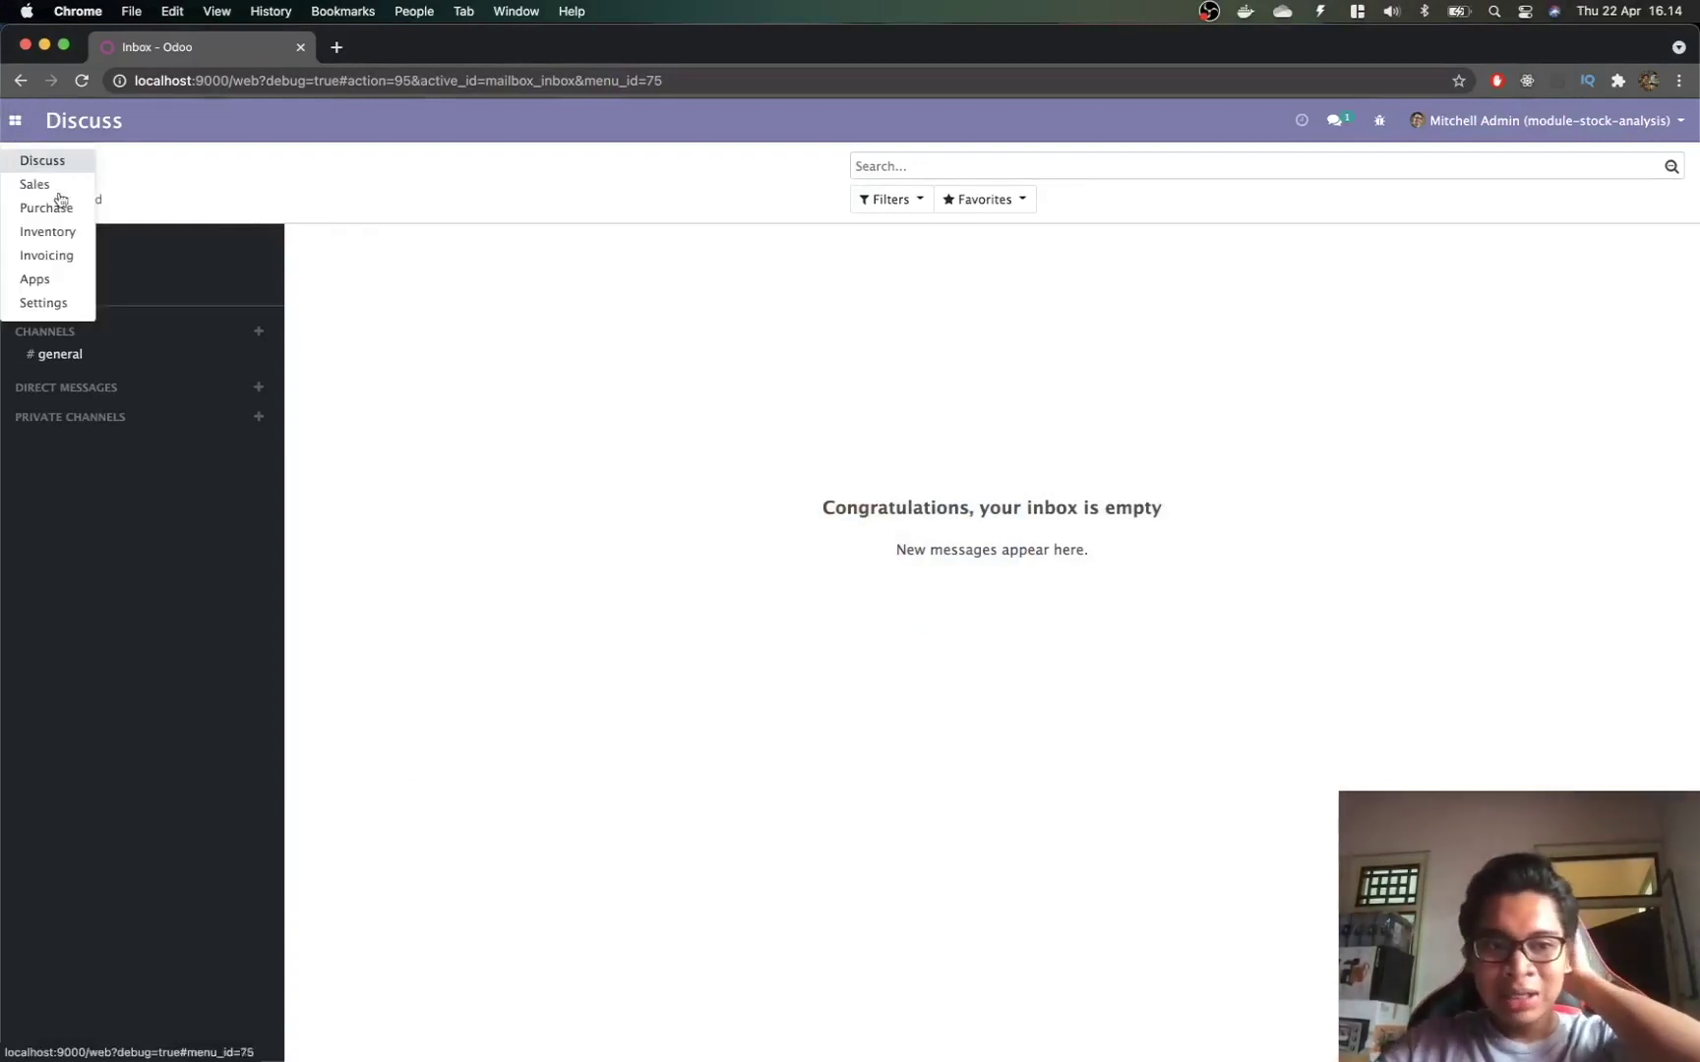
left_click(59, 281)
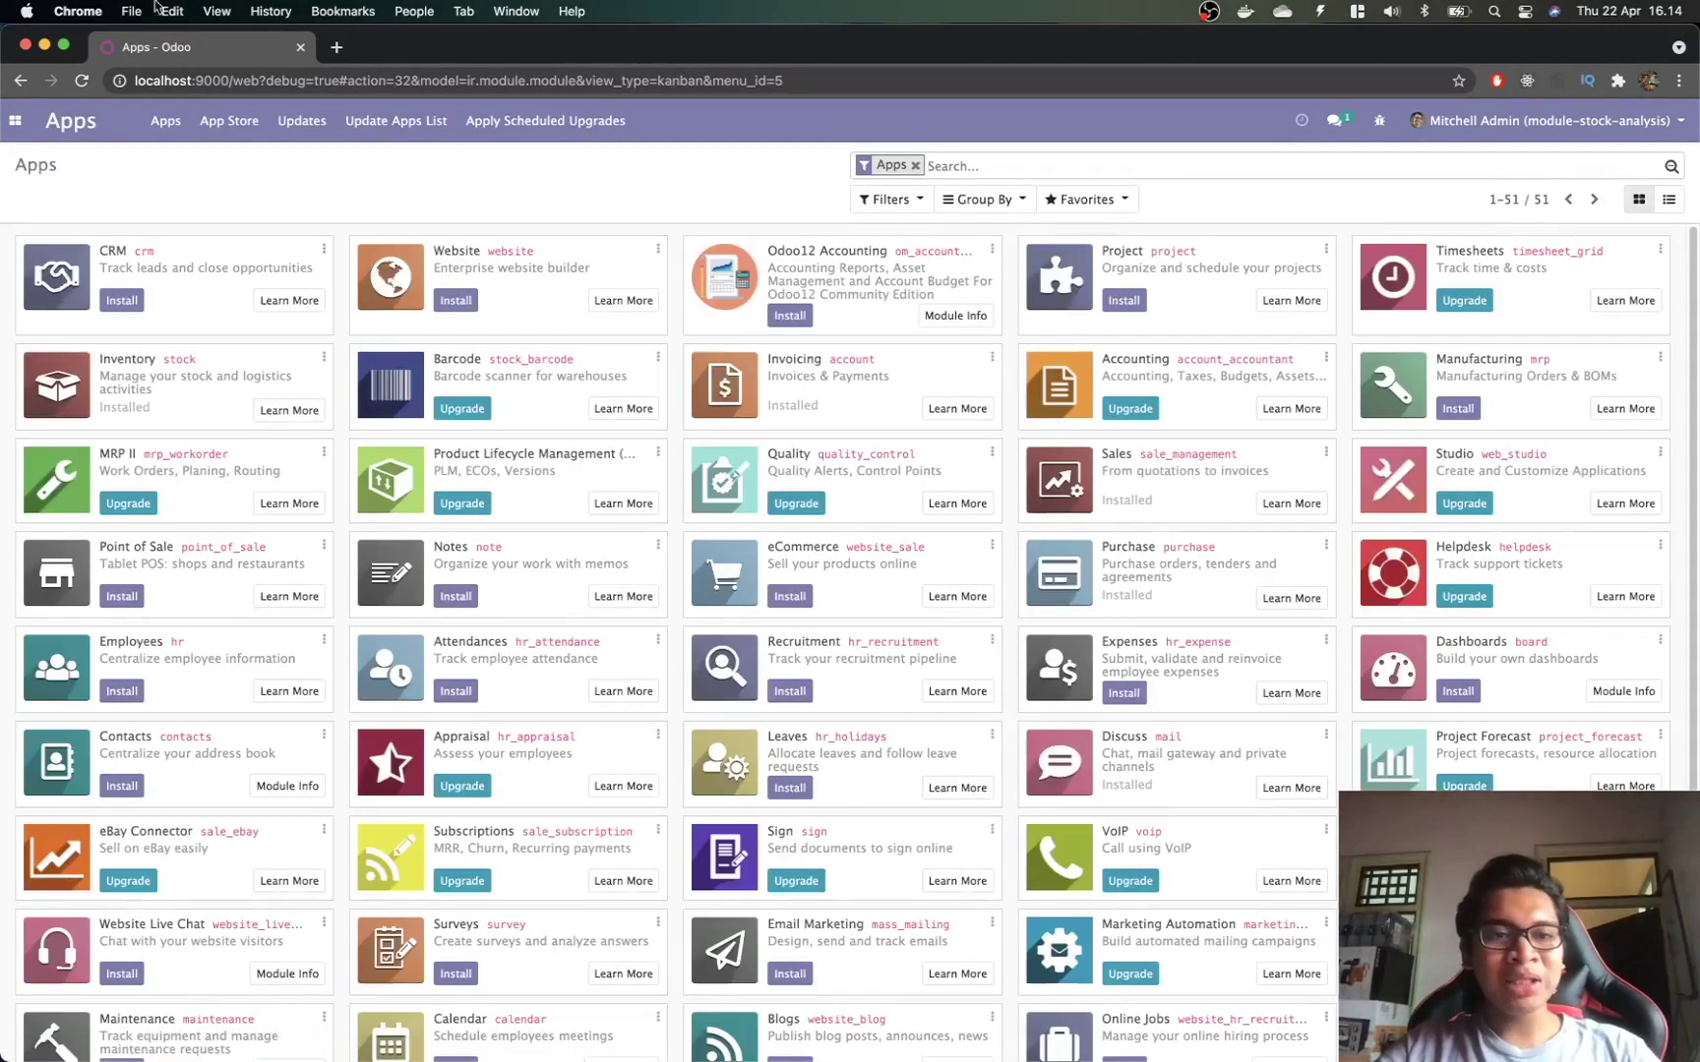
left_click(15, 120)
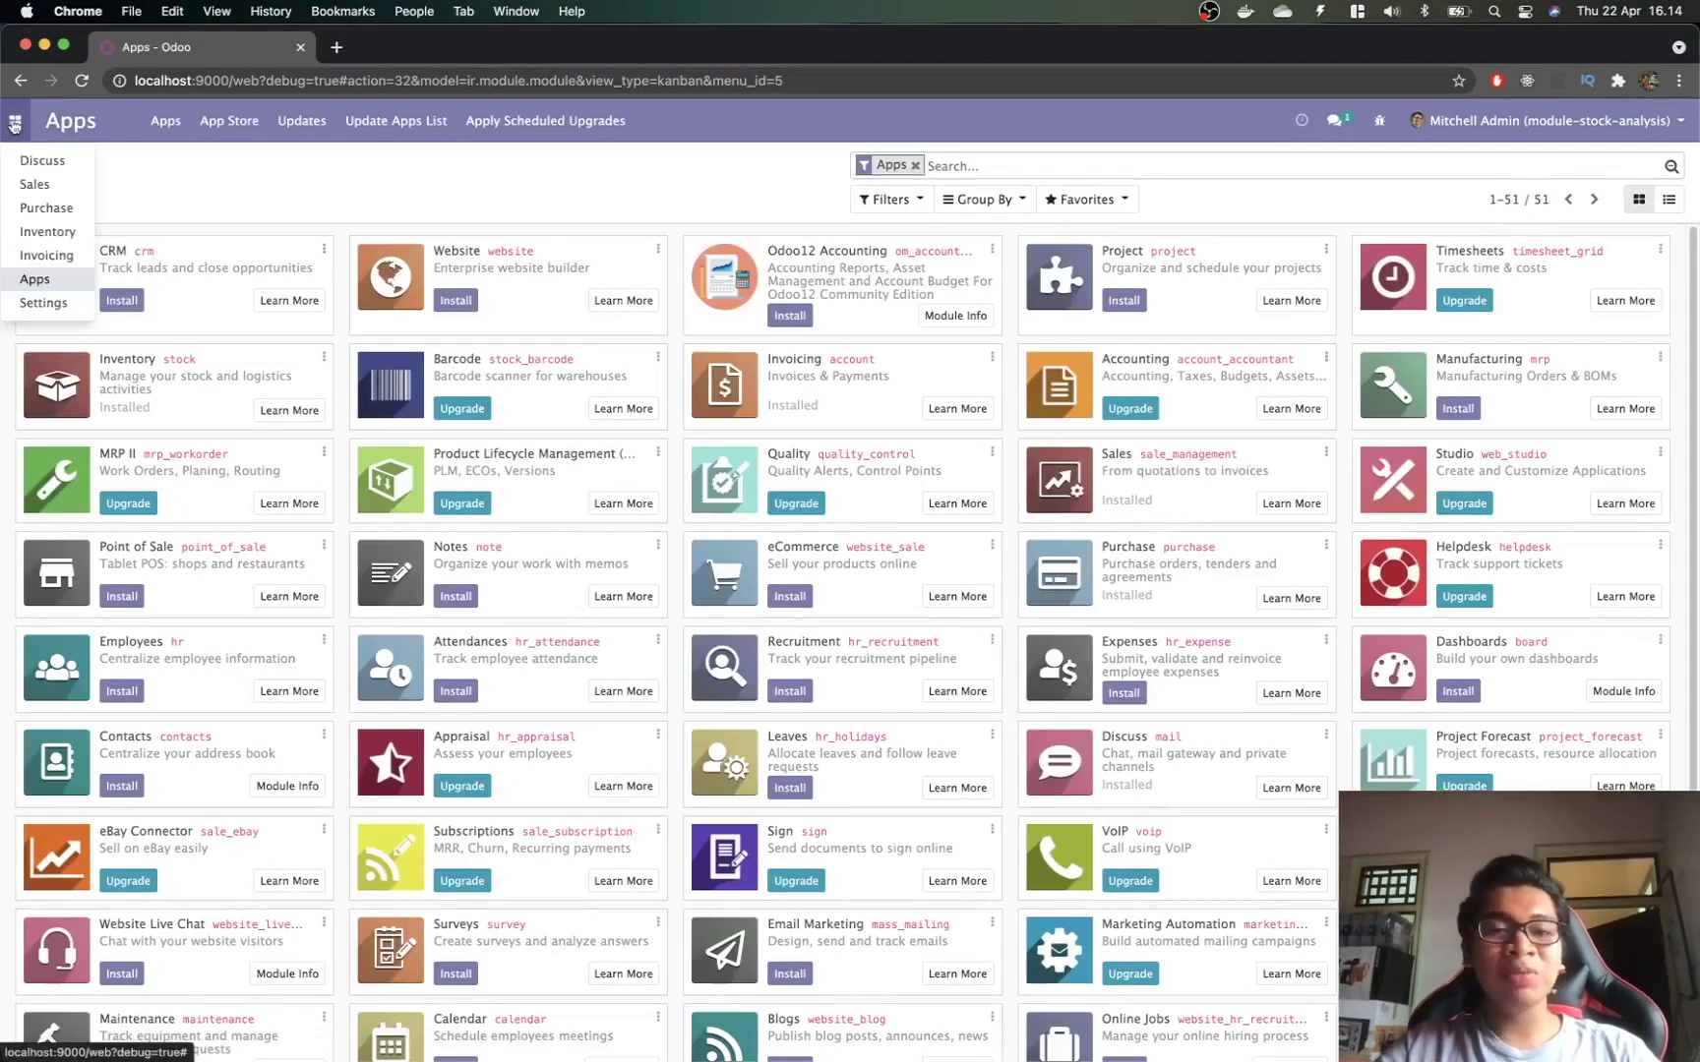
left_click(39, 305)
left_click(1599, 438)
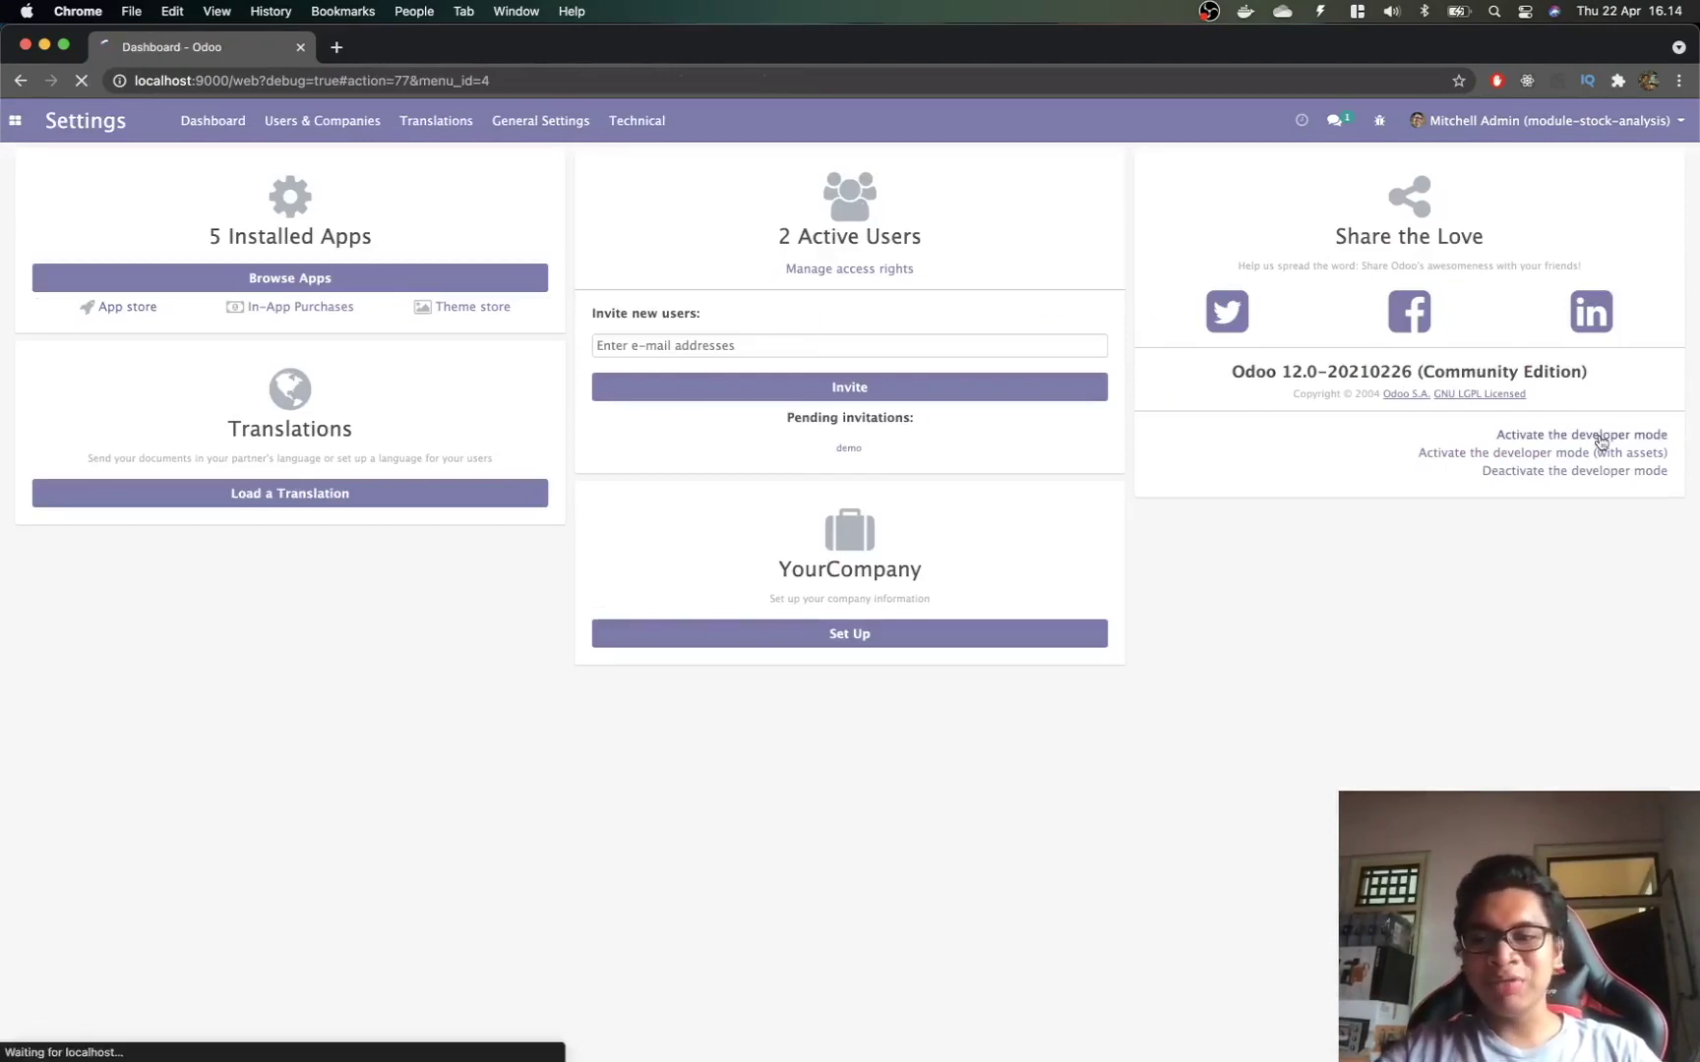
Step: Open the Apps list, remove the default Apps filter and search the modules for "stock pick"
left_click(17, 122)
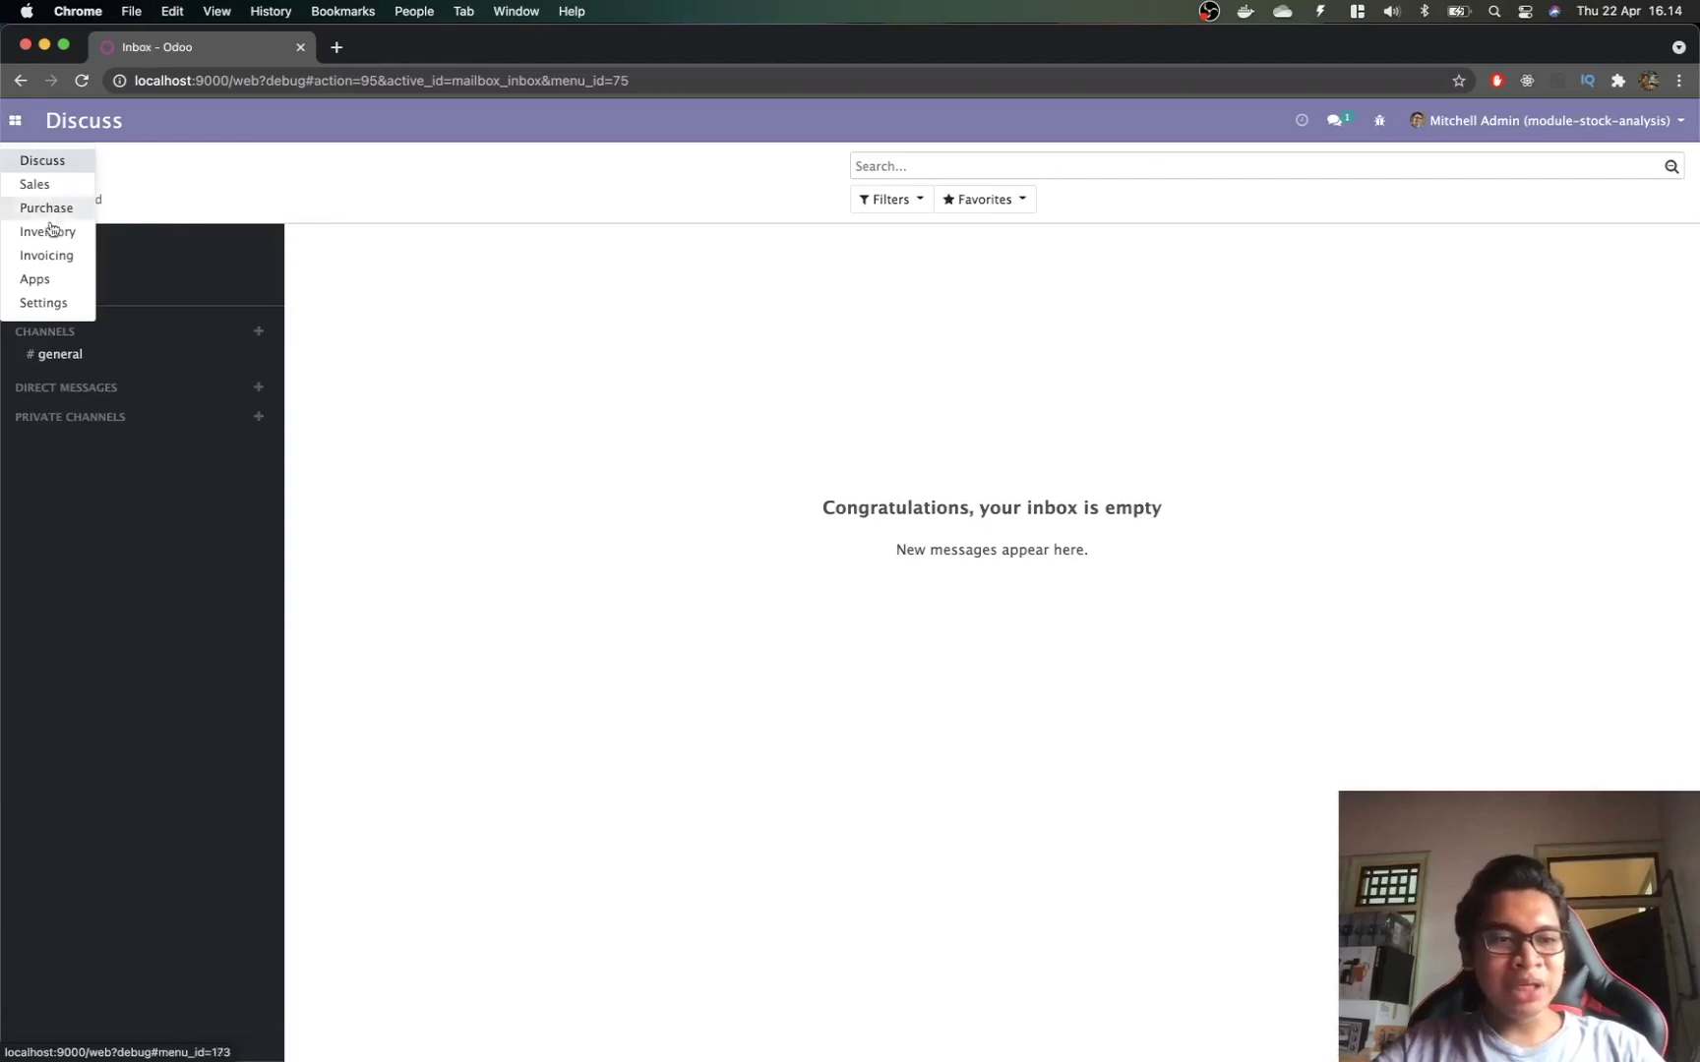
left_click(57, 257)
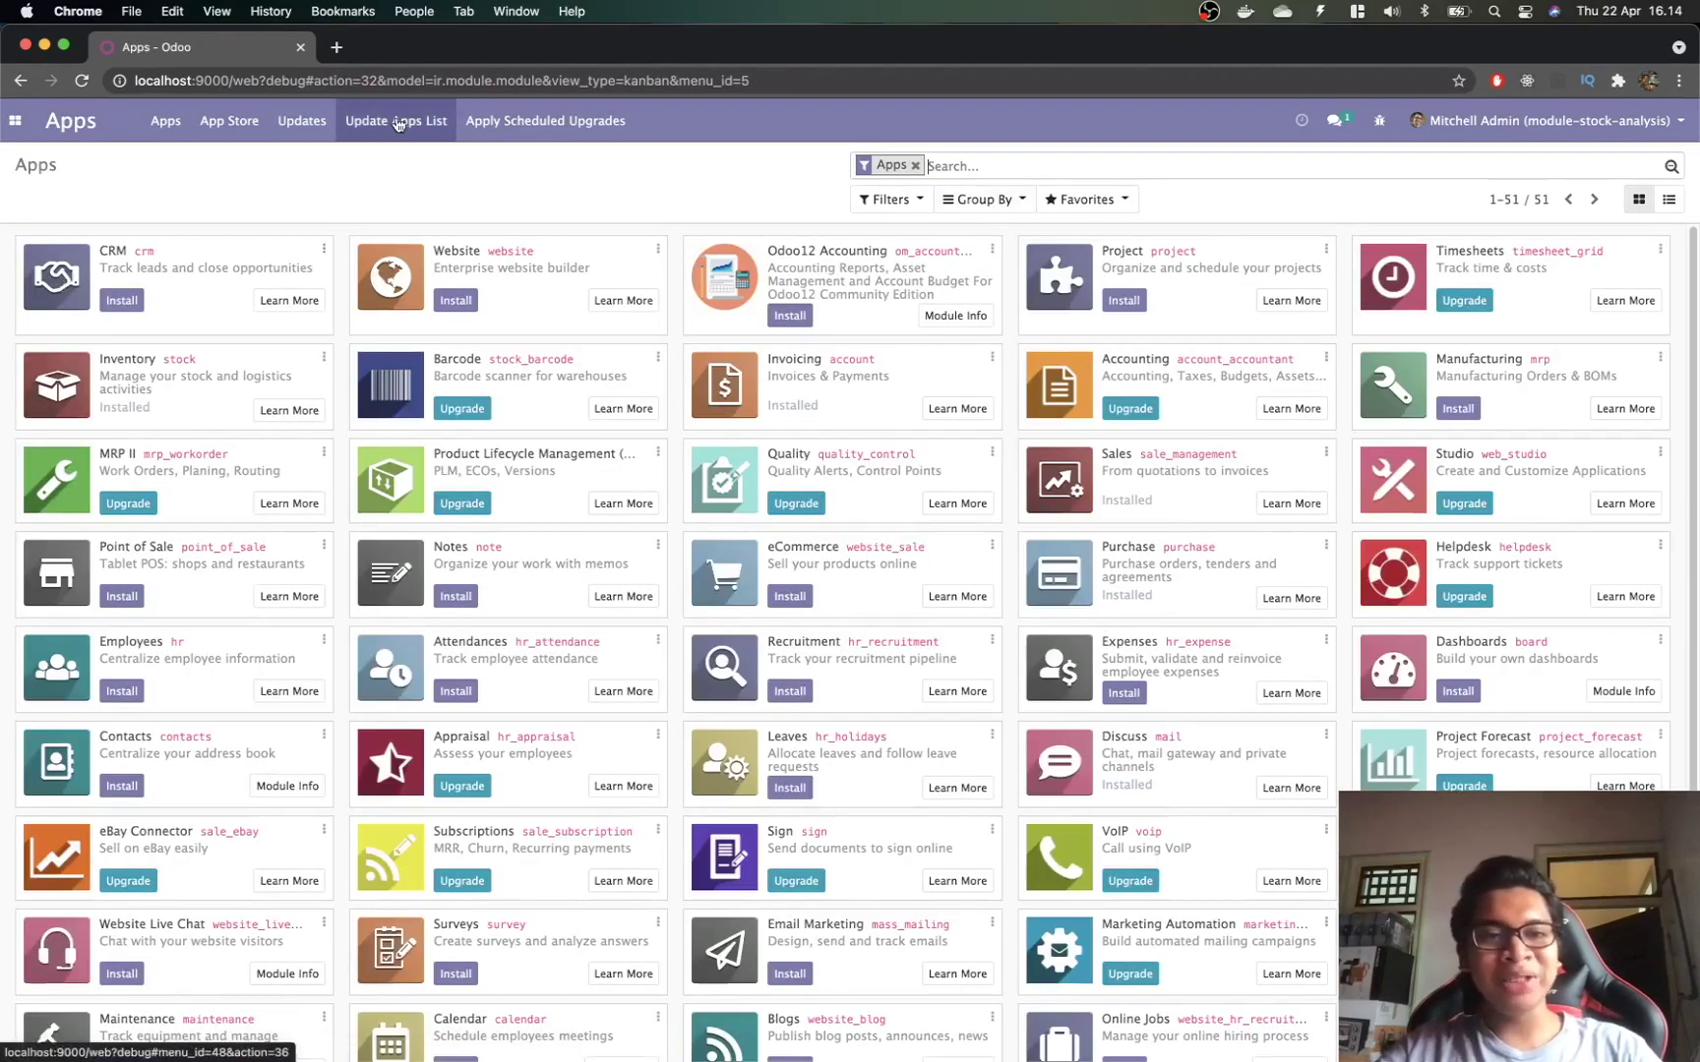
left_click(914, 166)
type("stock pick")
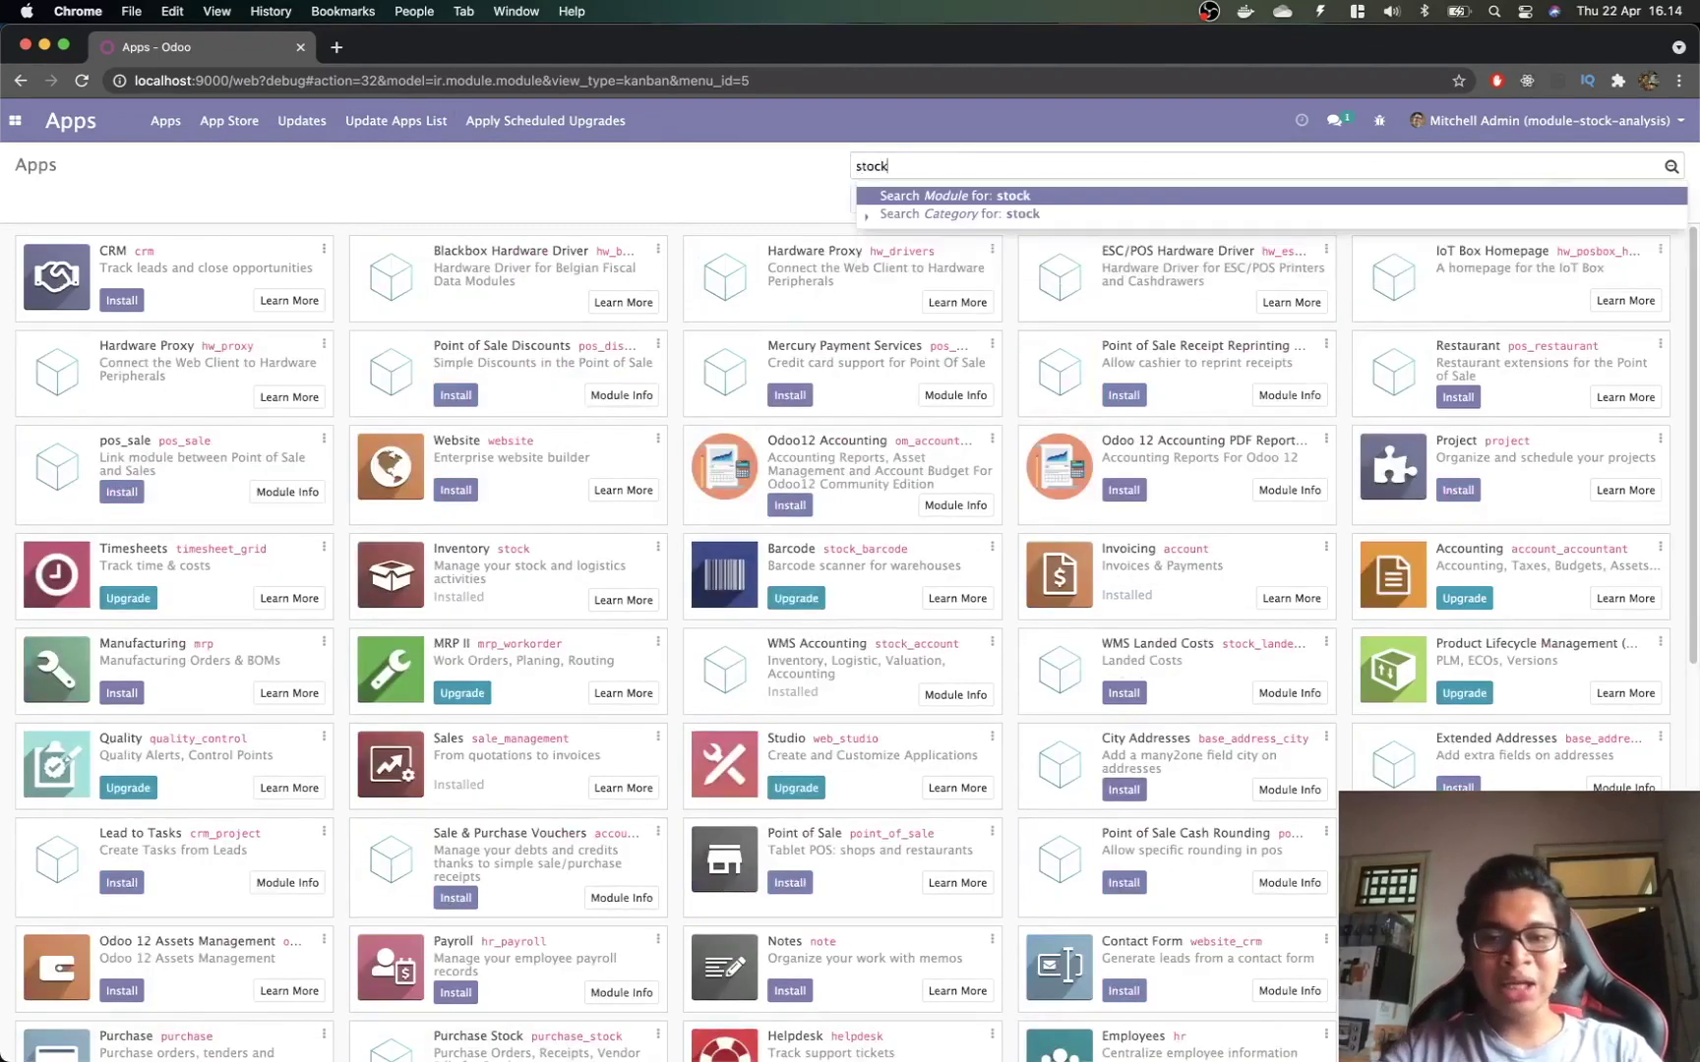
key("Return")
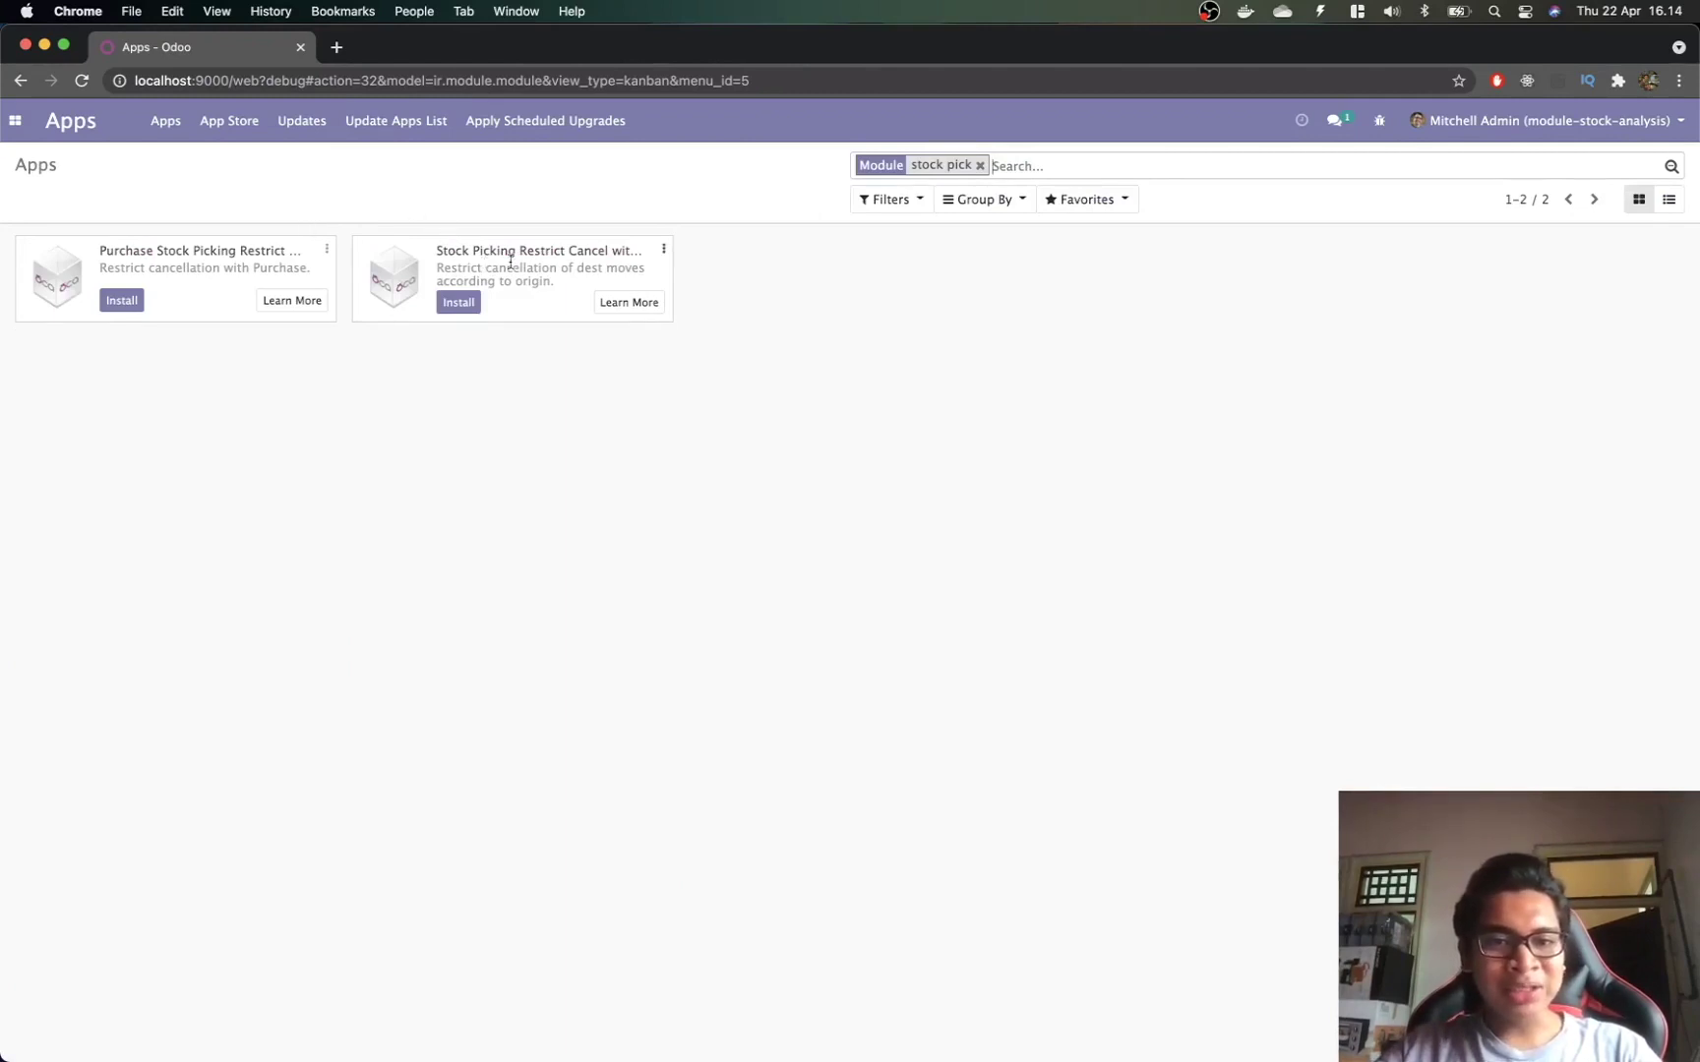
Step: View the module information of Stock Picking Restrict Cancel with Original Moves and return to the apps list
left_click(664, 250)
left_click(635, 278)
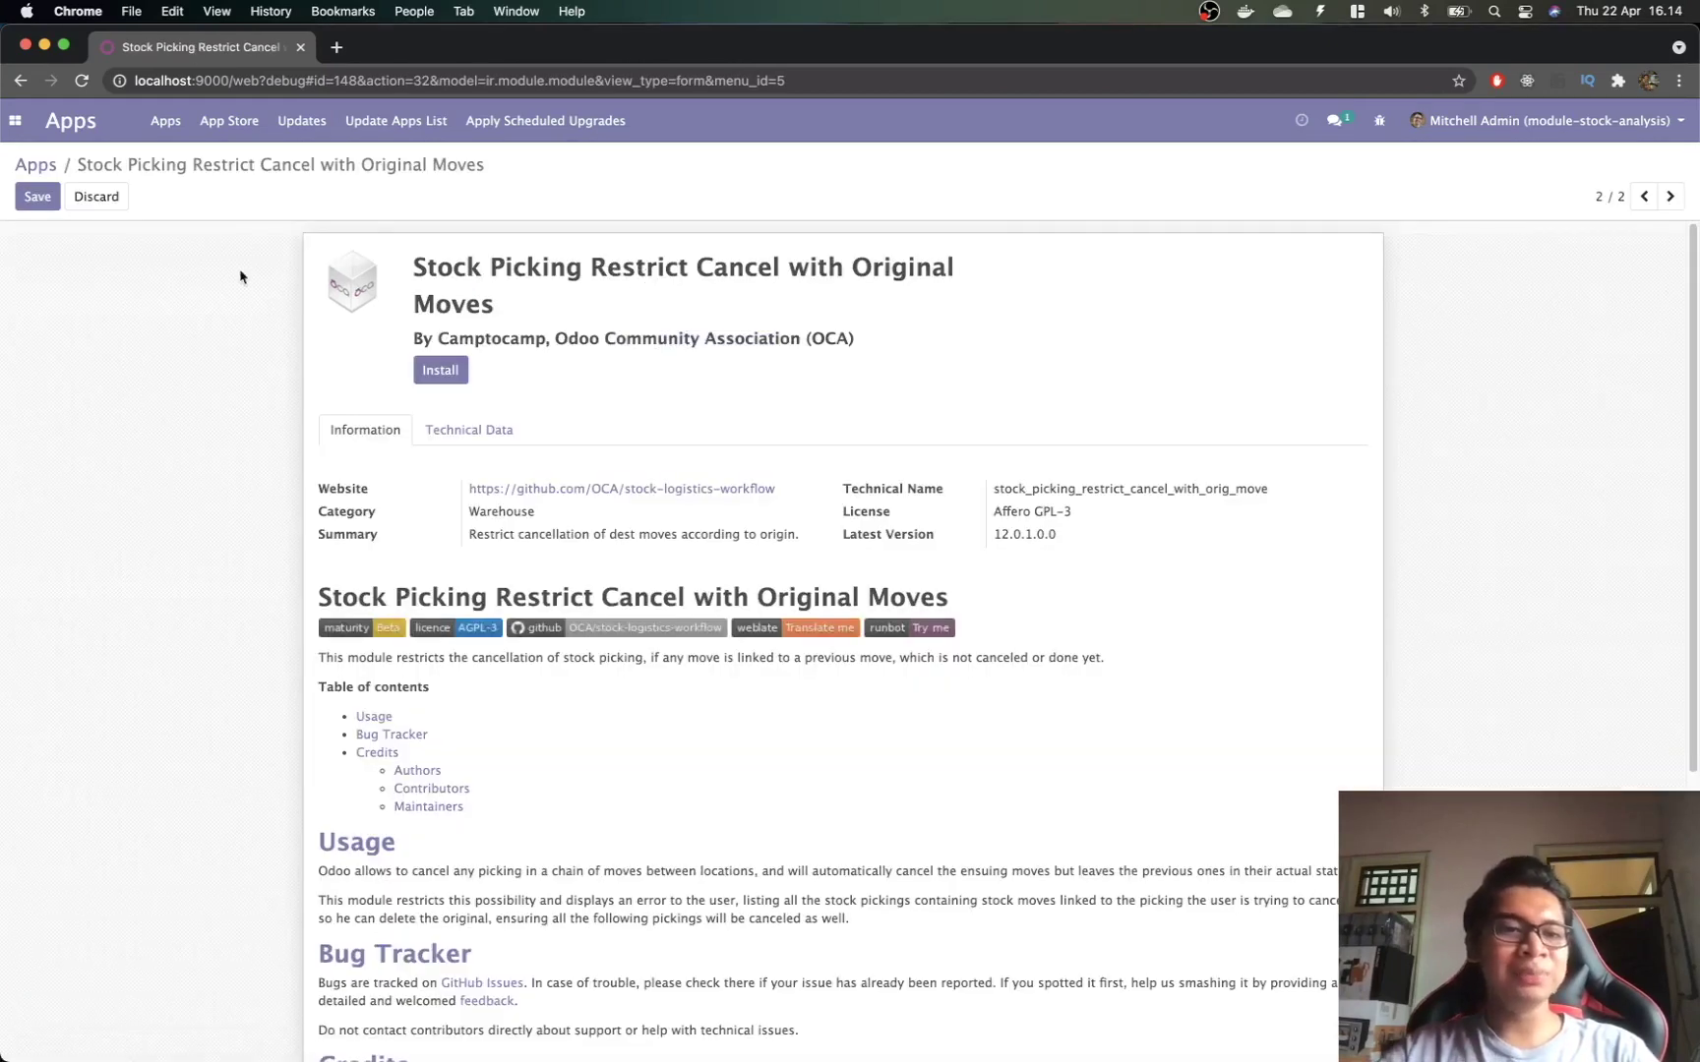
left_click(37, 165)
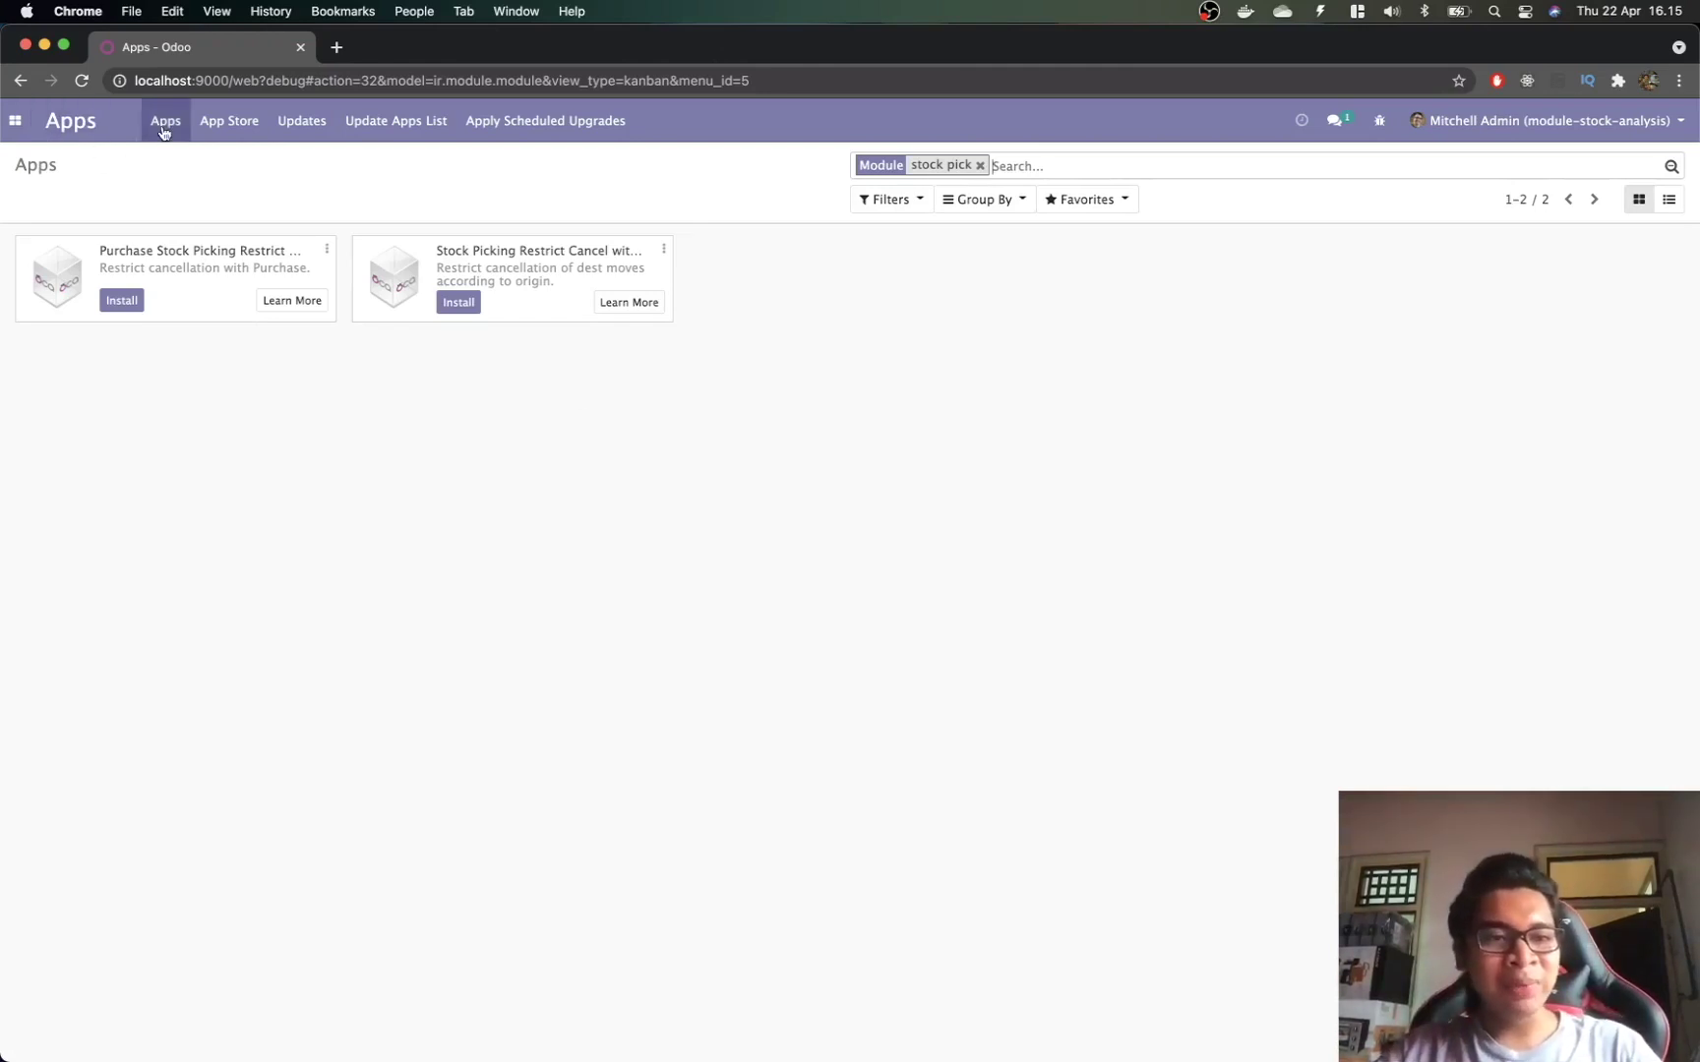
Step: Enable Multi-Step Routes in the Warehouse section of the Inventory settings and save the settings
left_click(16, 120)
left_click(68, 227)
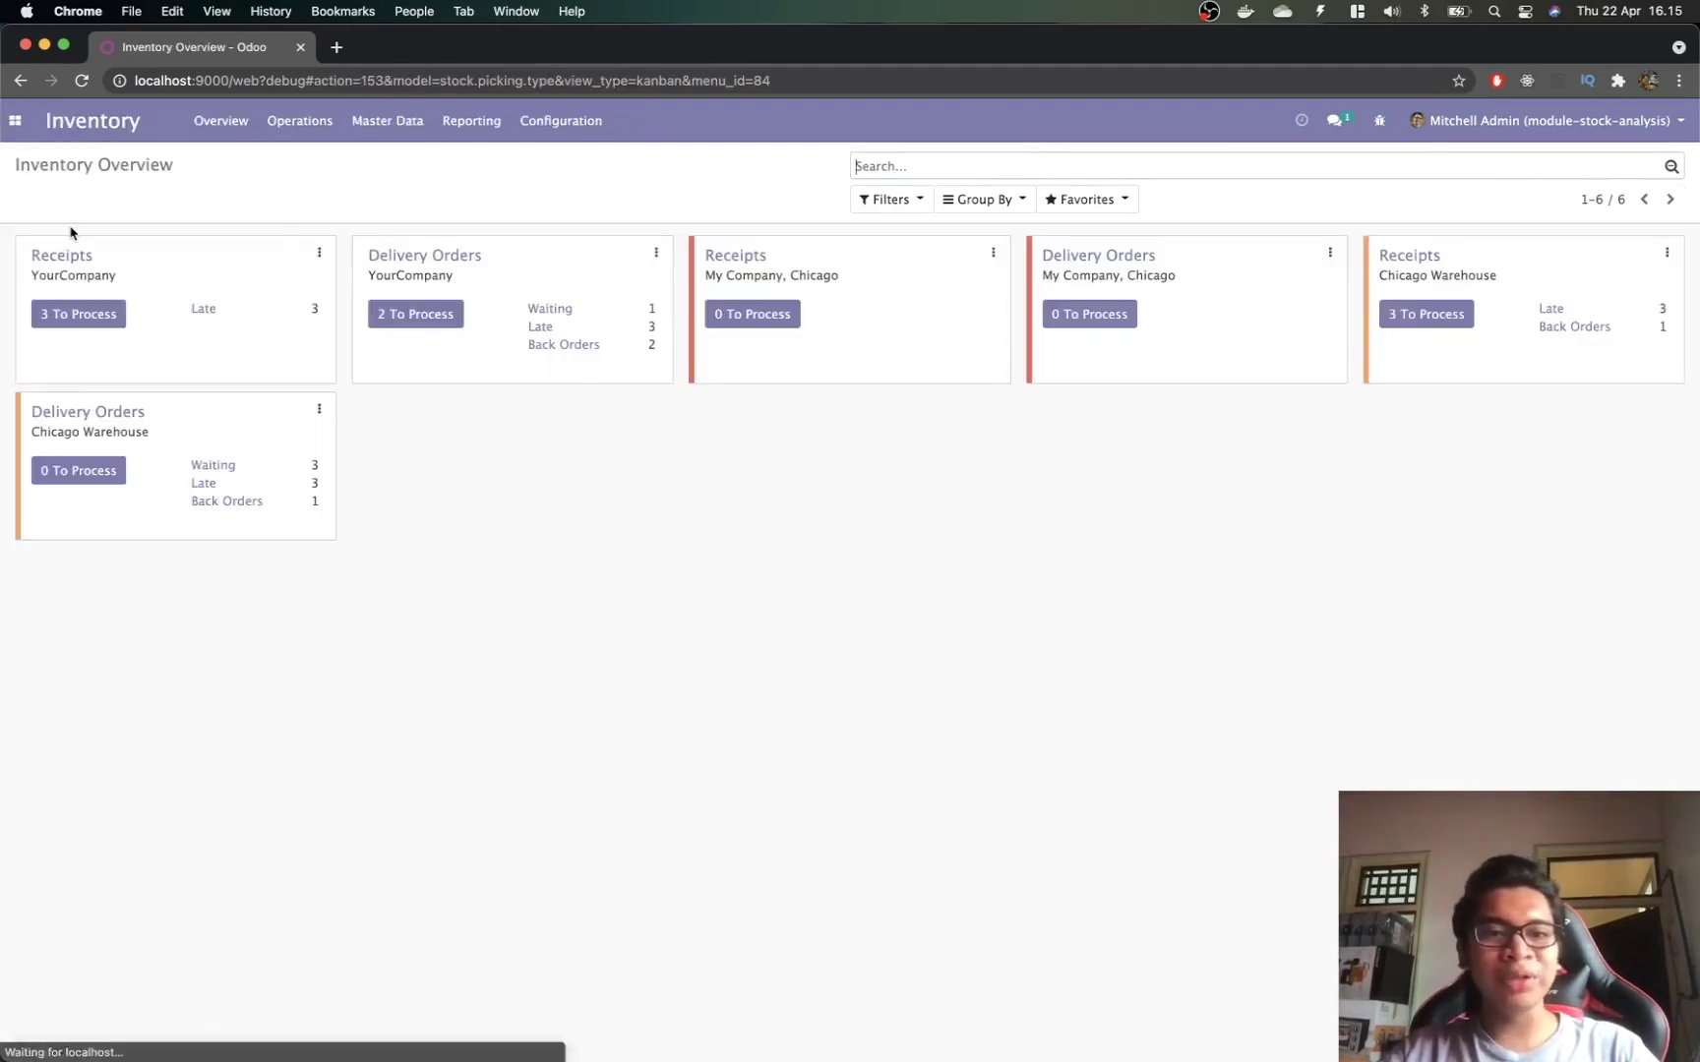
left_click(587, 119)
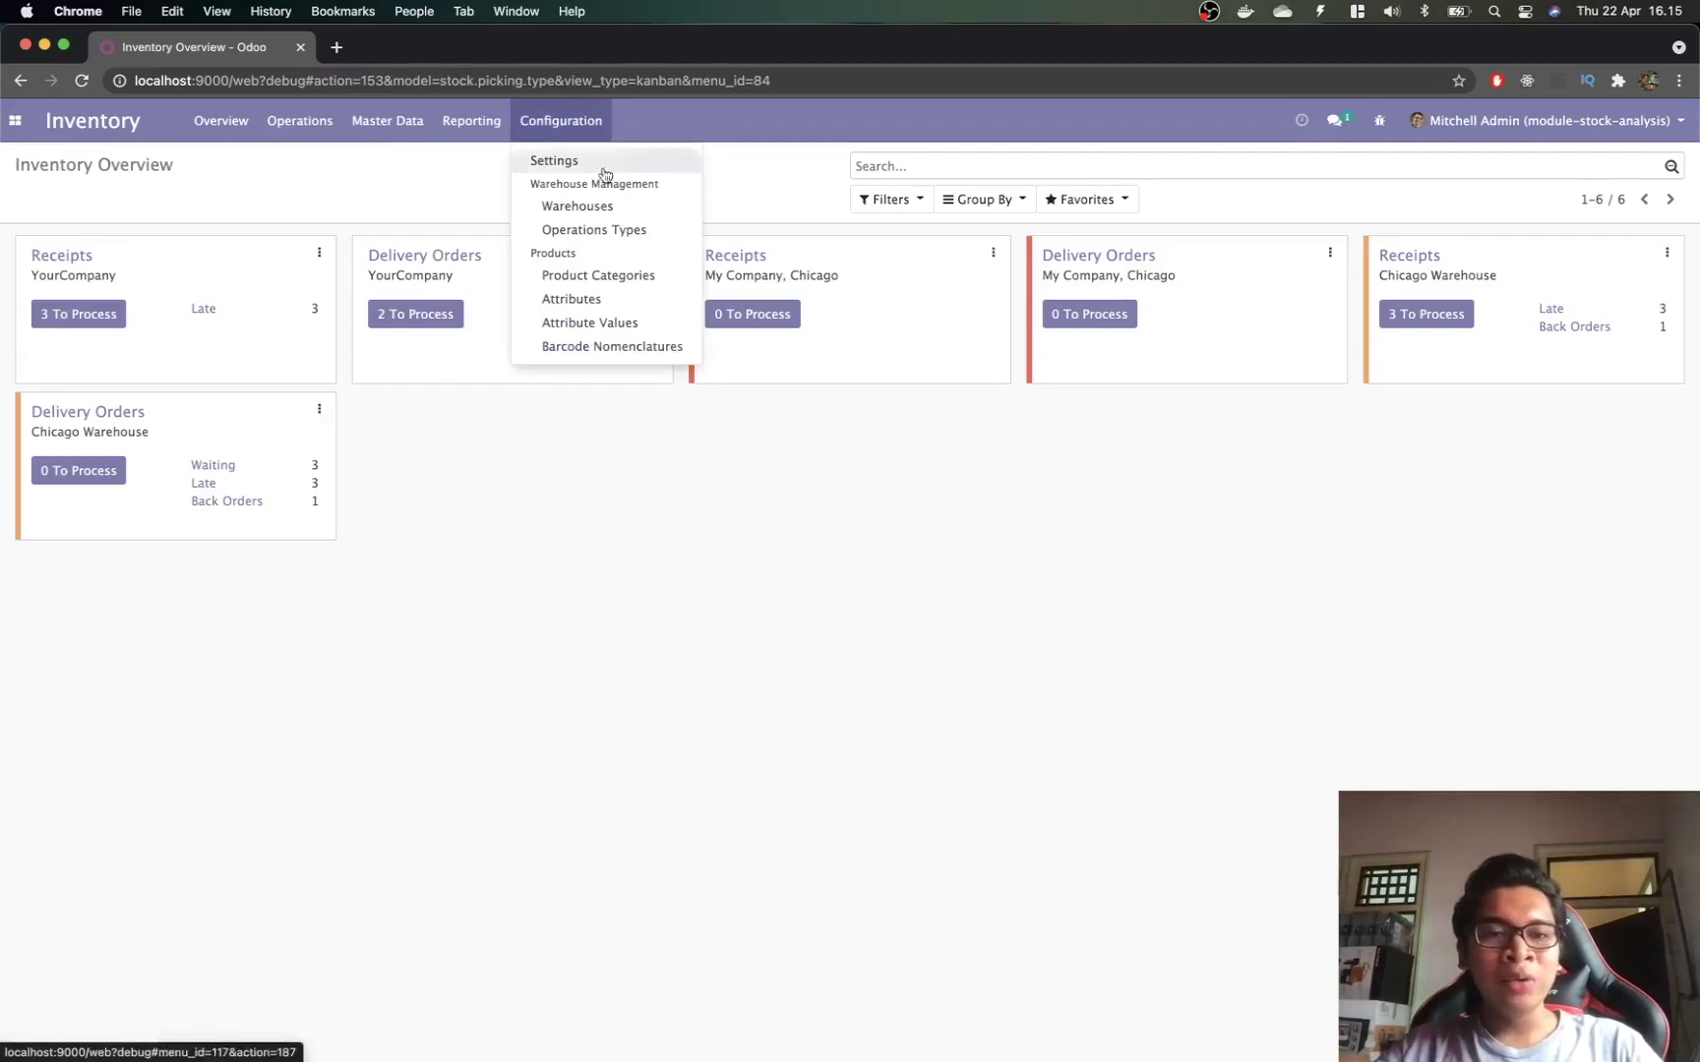
left_click(573, 163)
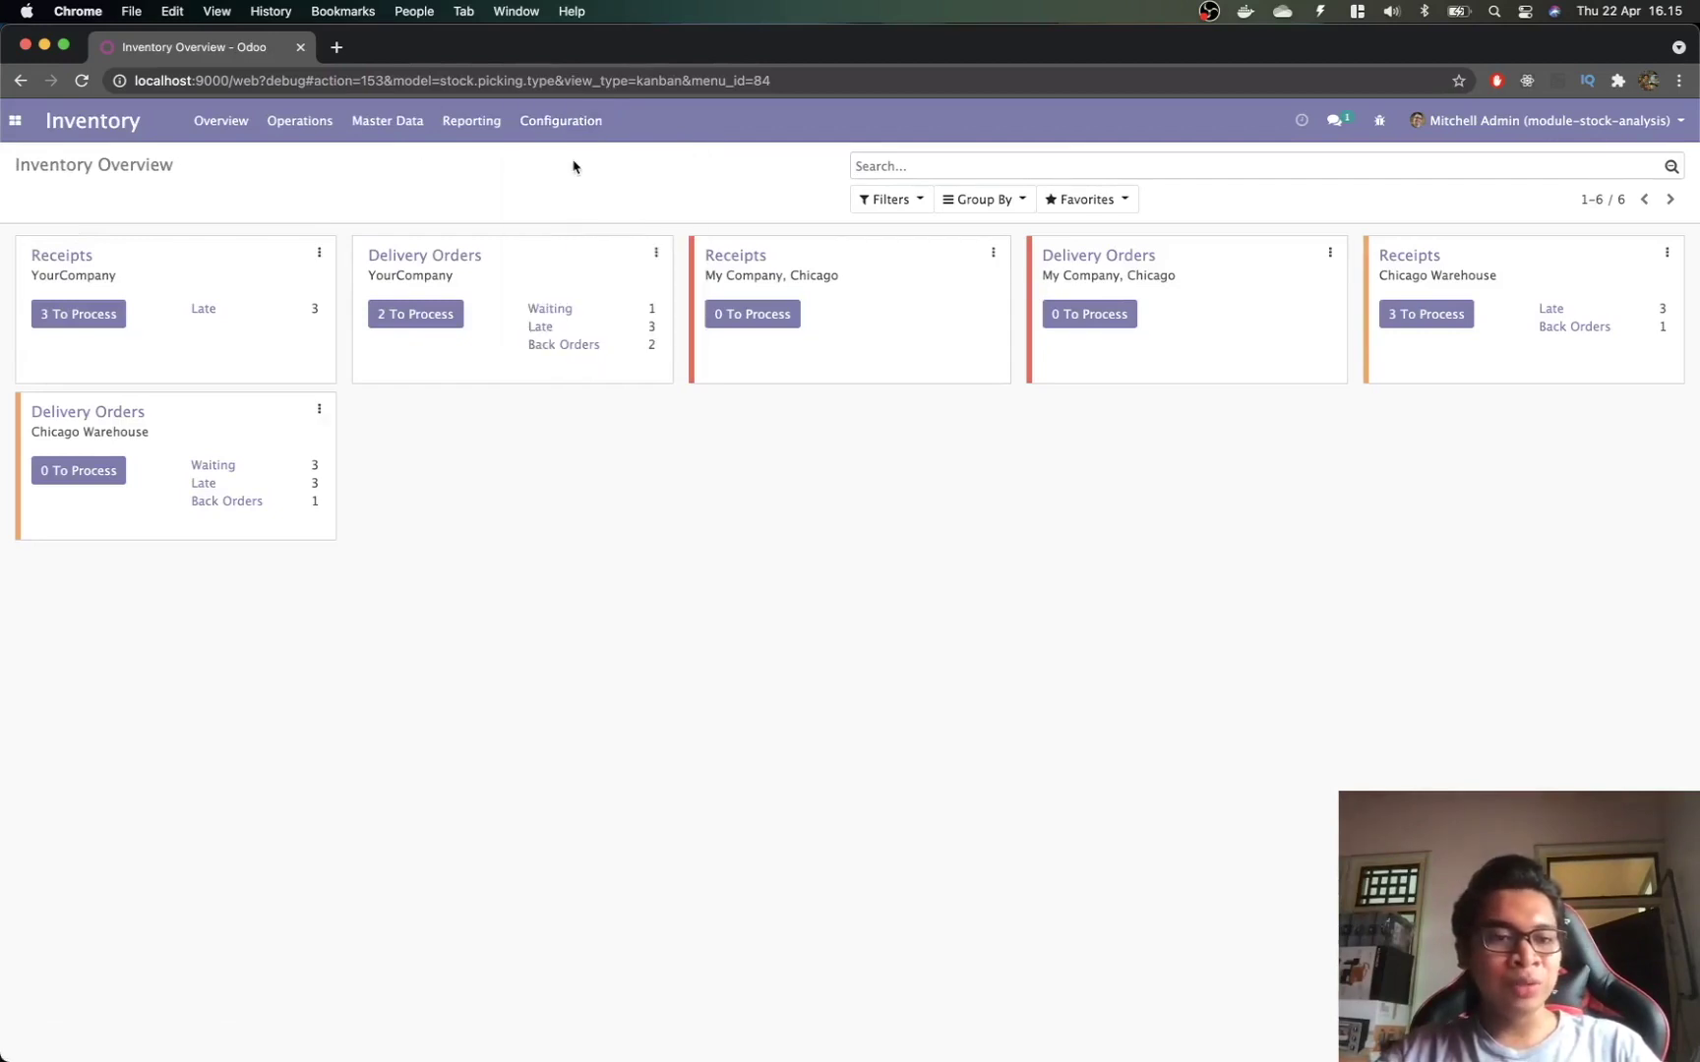
scroll(572, 505, "down", 6)
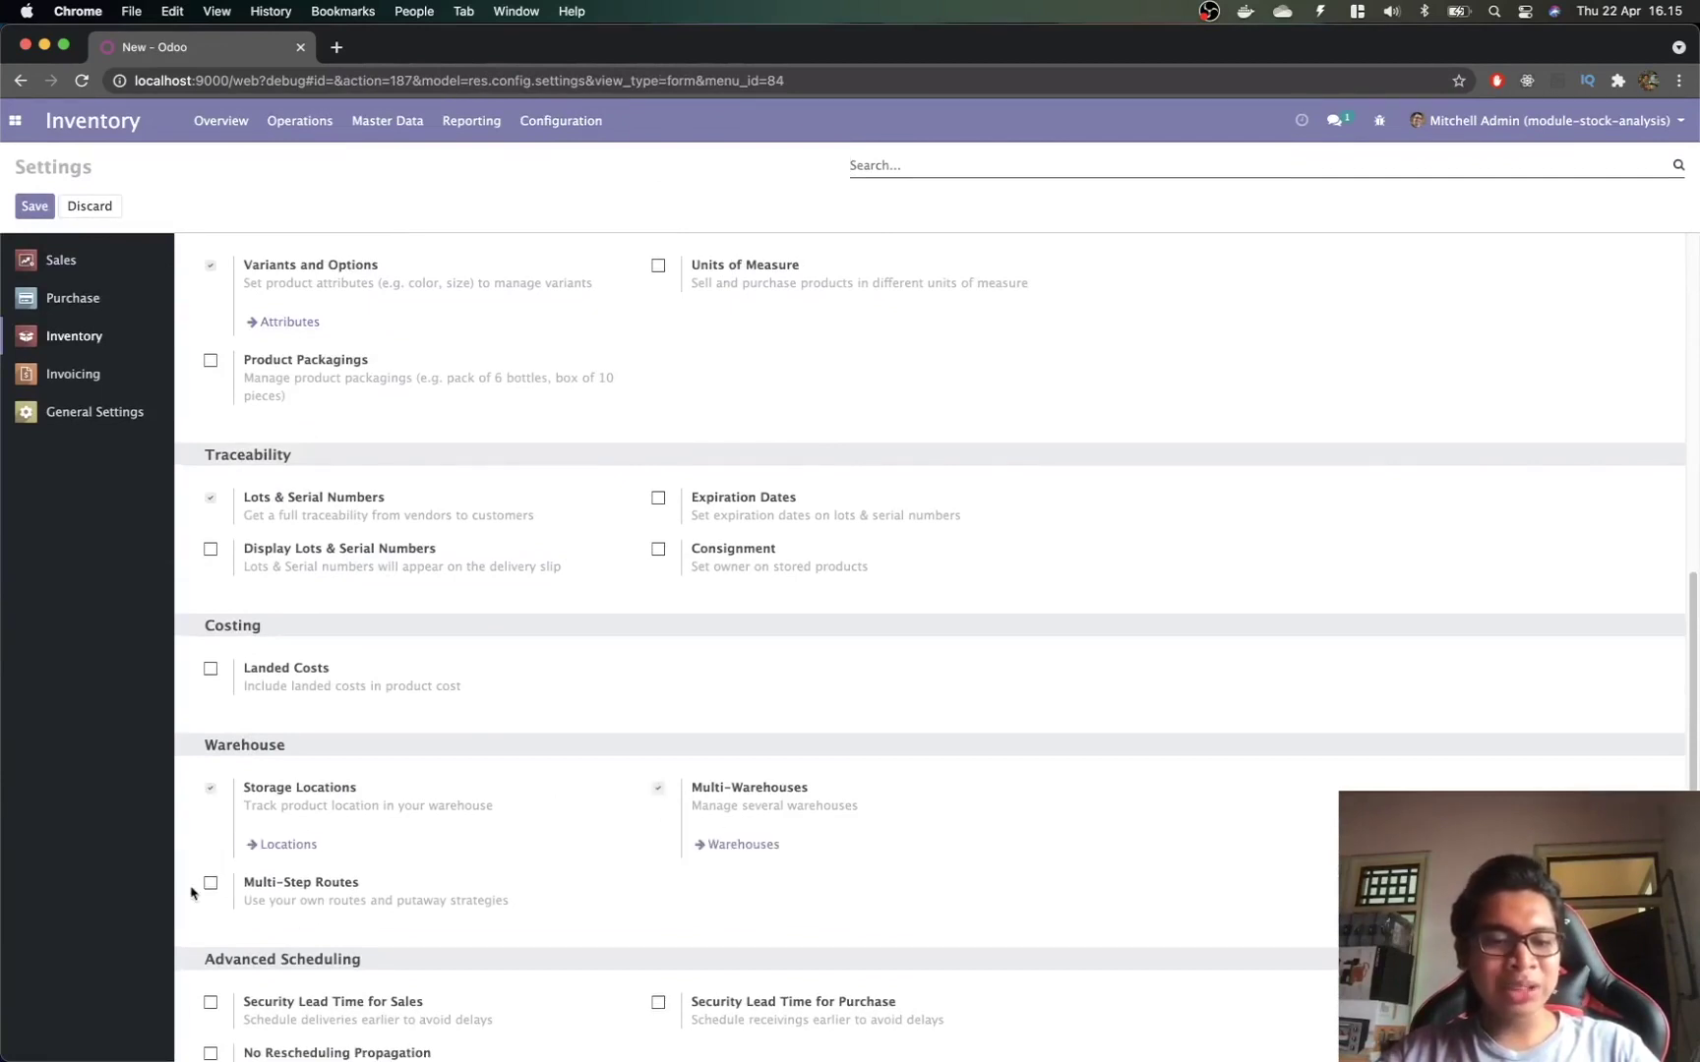
left_click(210, 883)
scroll(206, 890, "up", 6)
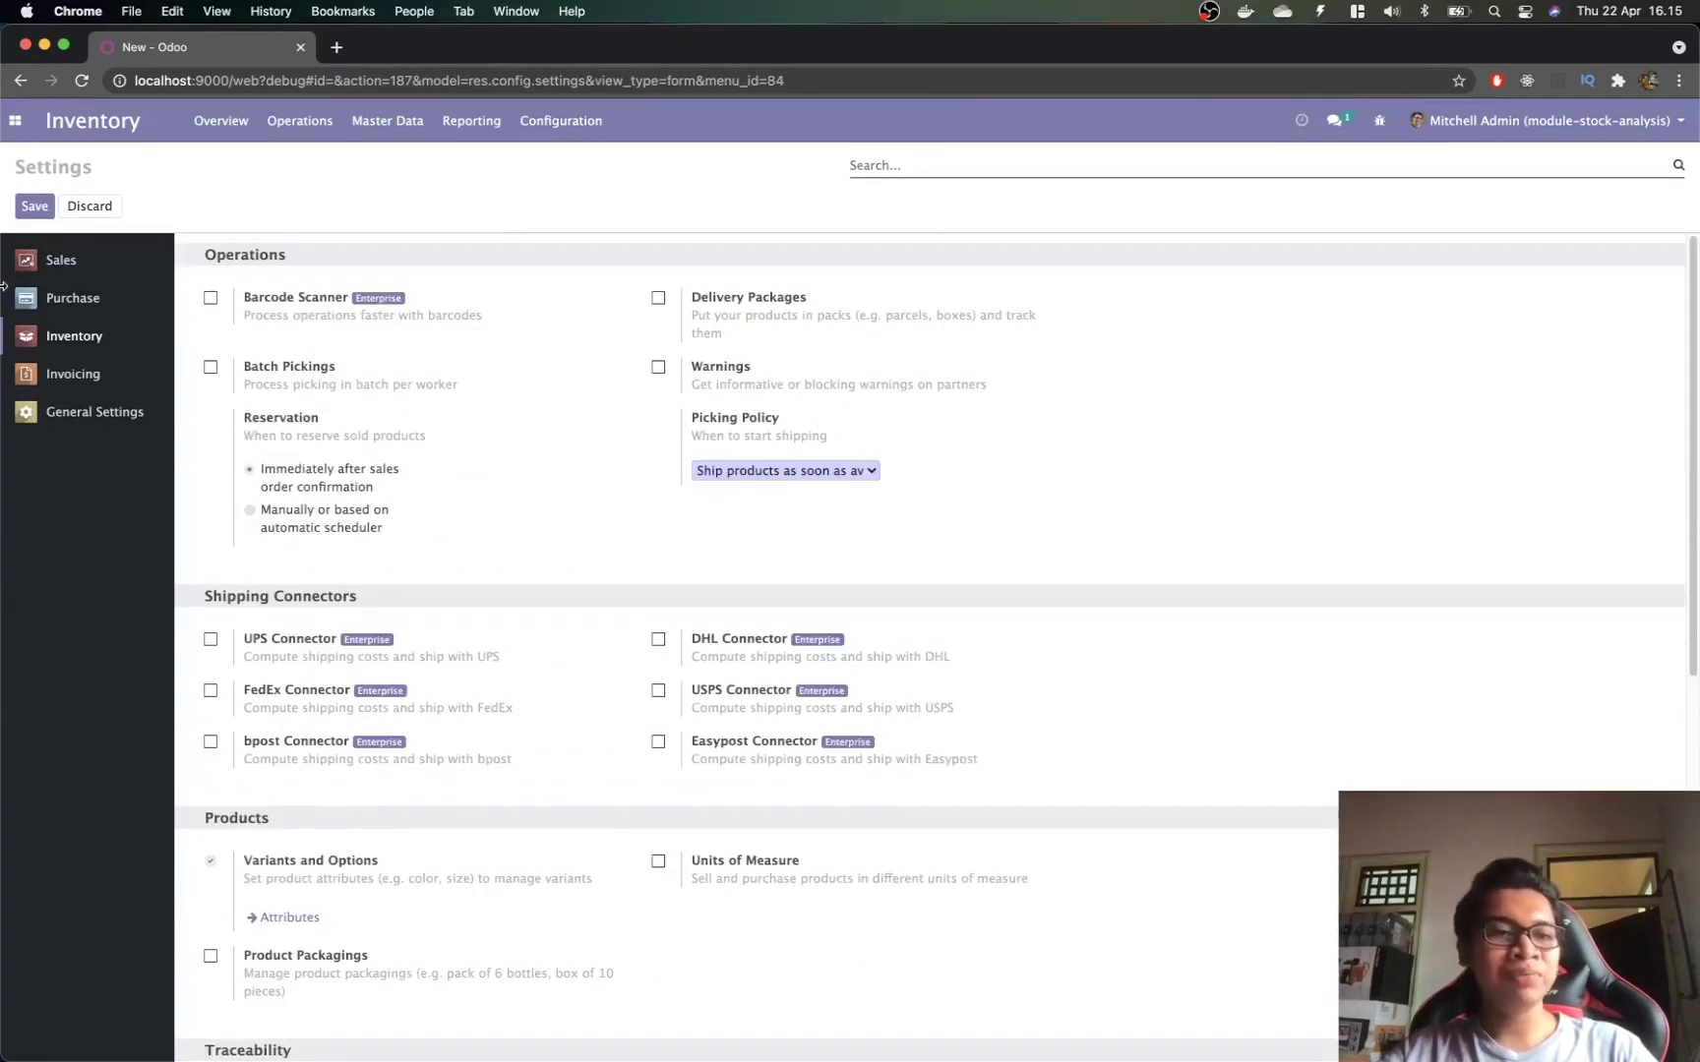
left_click(48, 206)
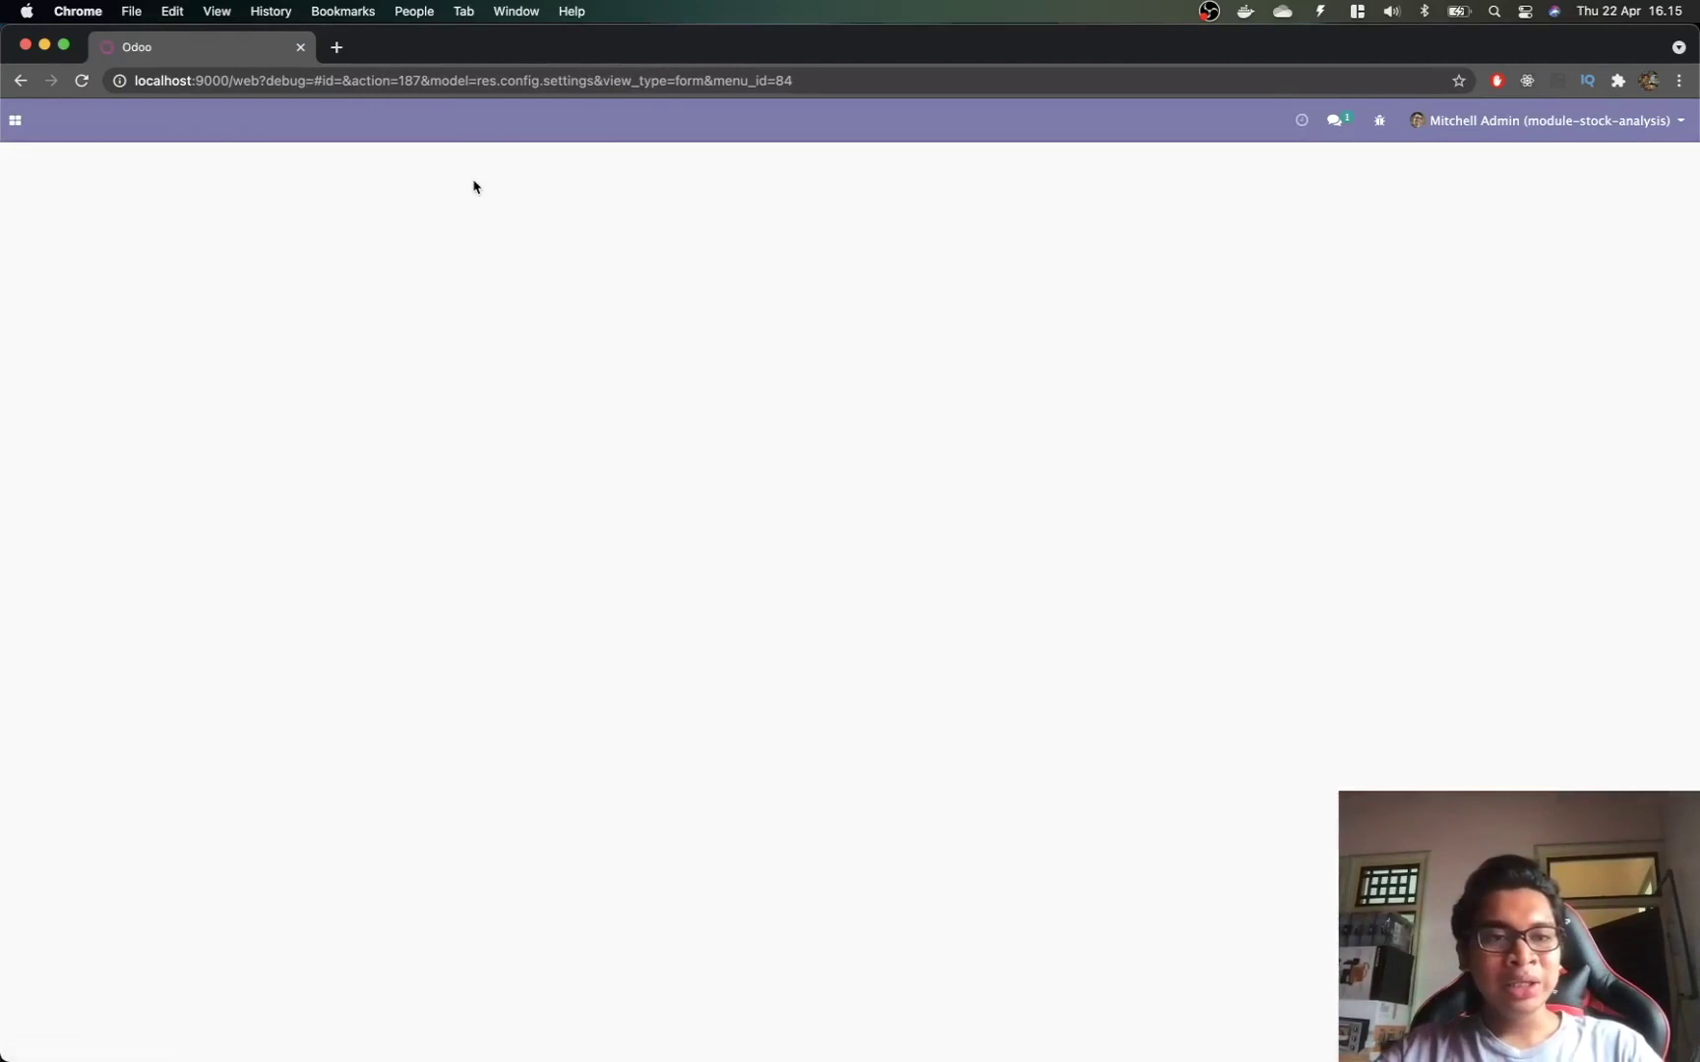
Step: Edit the Buy route from the warehouse routes list and delete its Chic/Stock and My Co/Stock rules
left_click(560, 120)
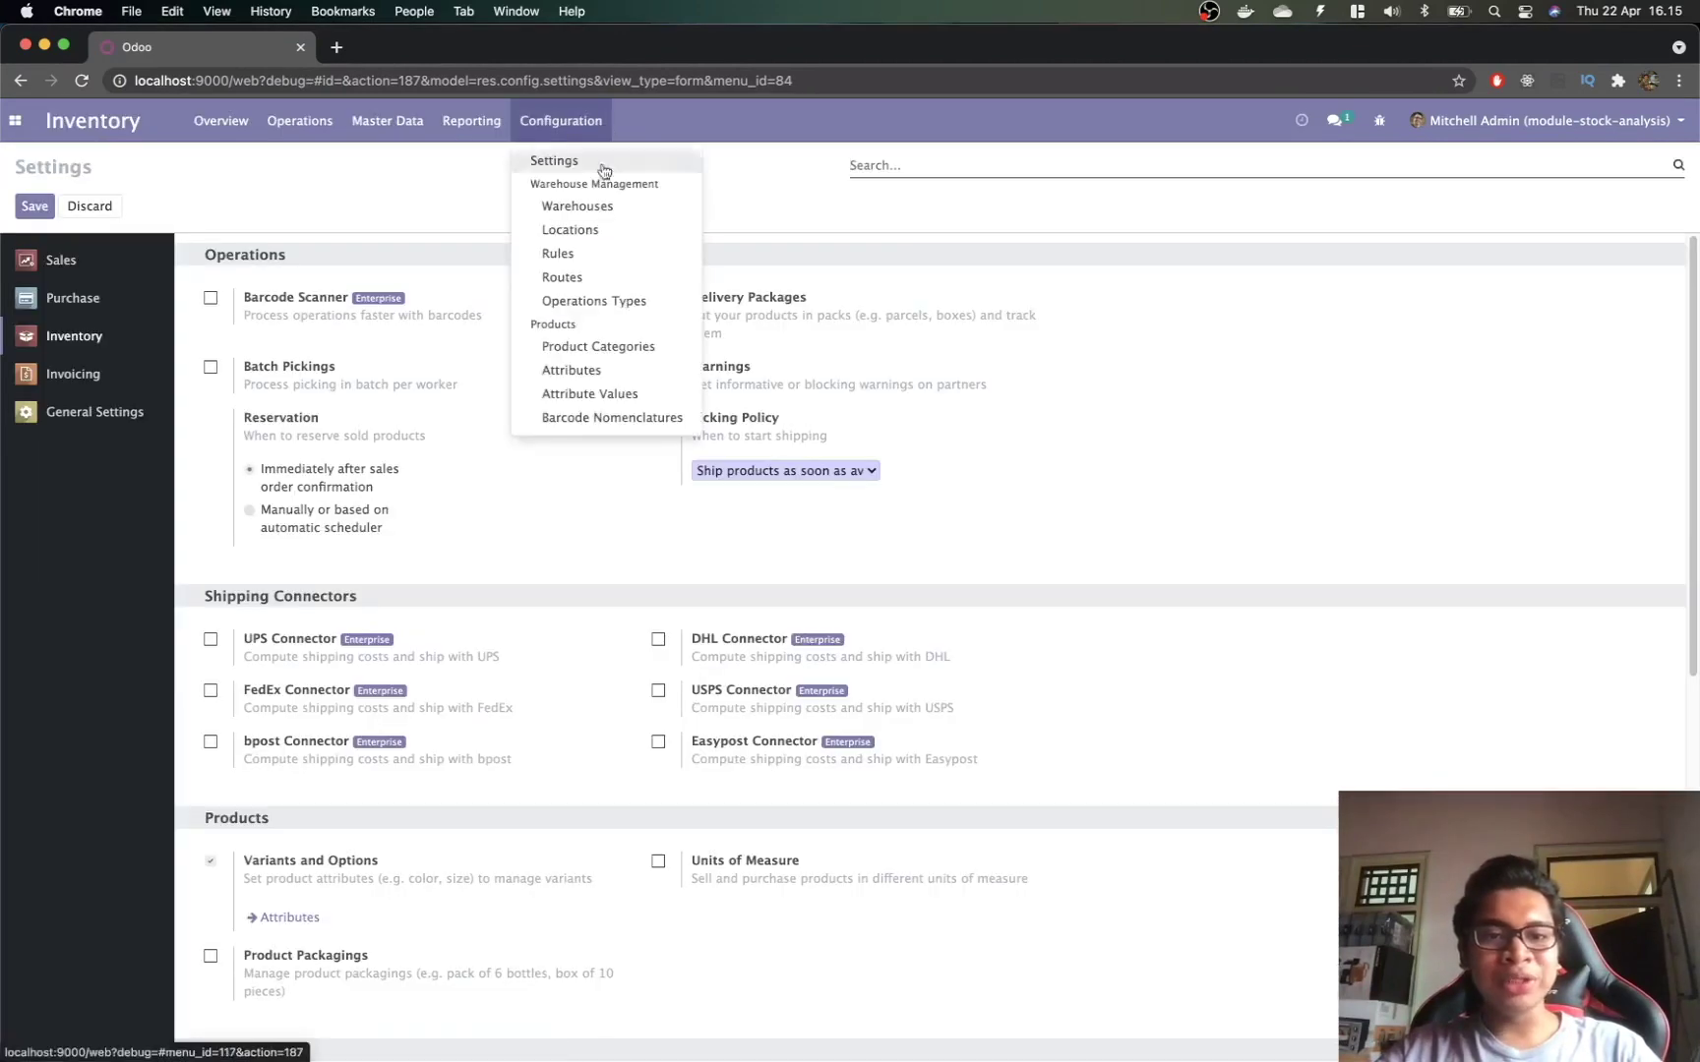
left_click(594, 276)
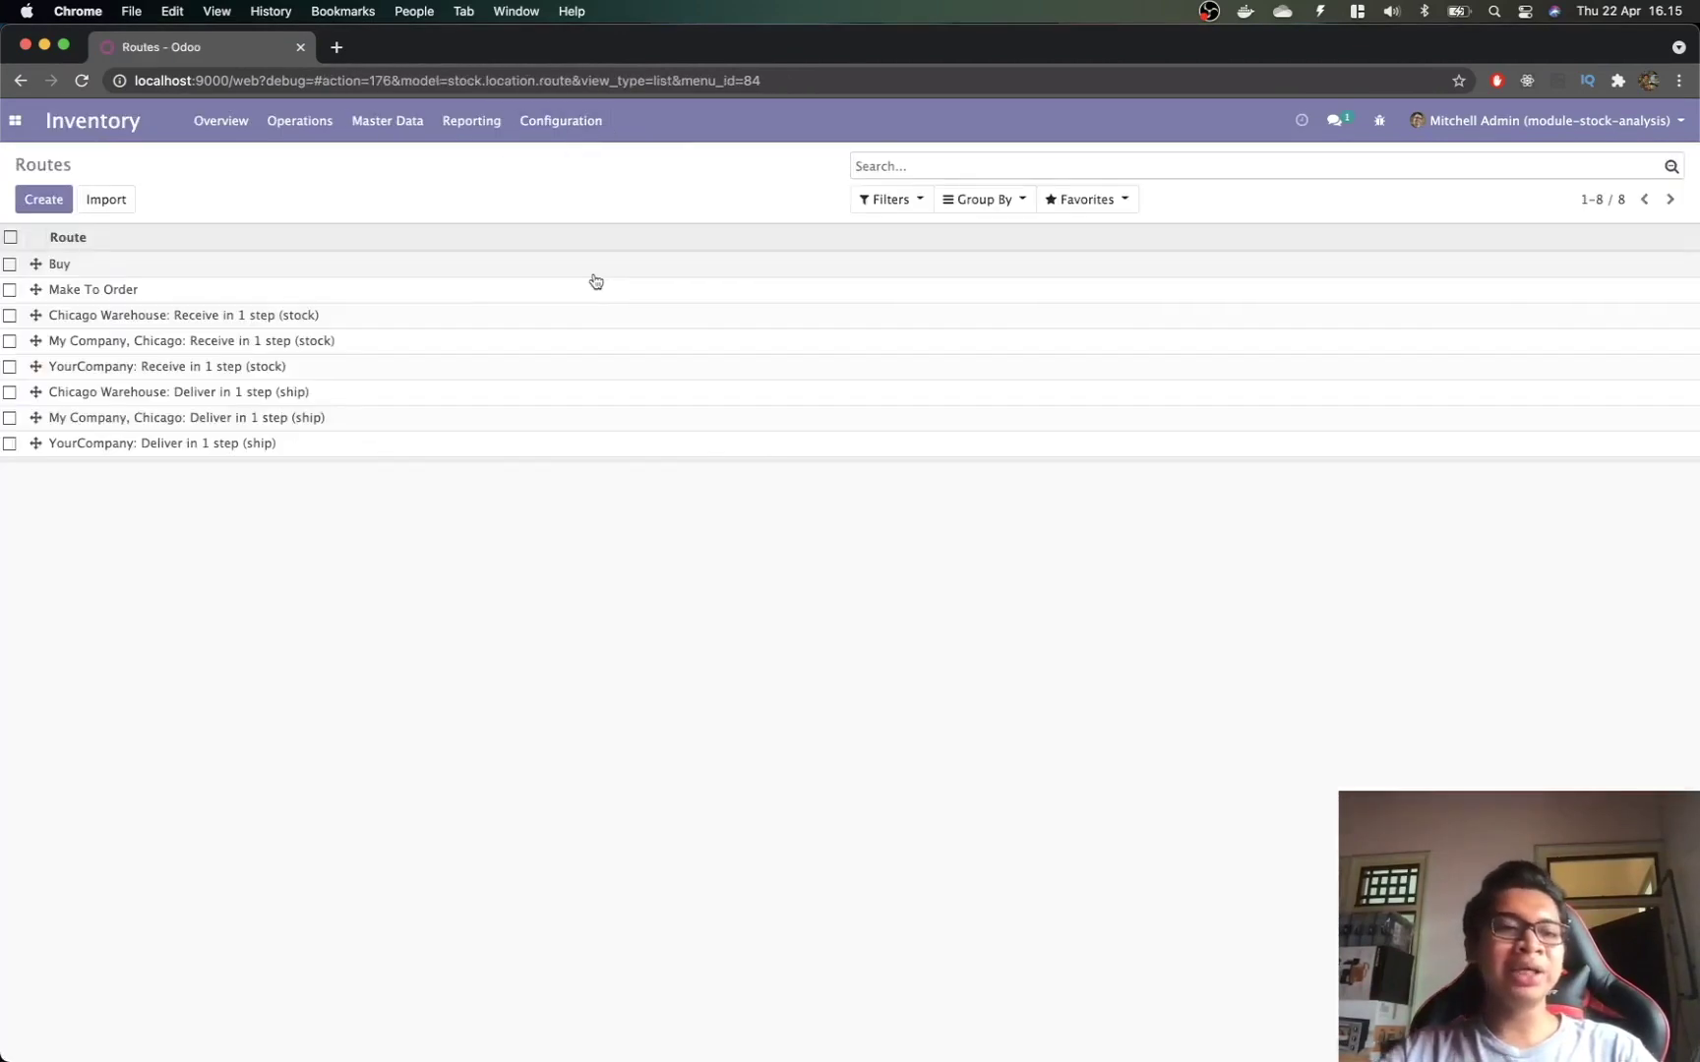
left_click(61, 264)
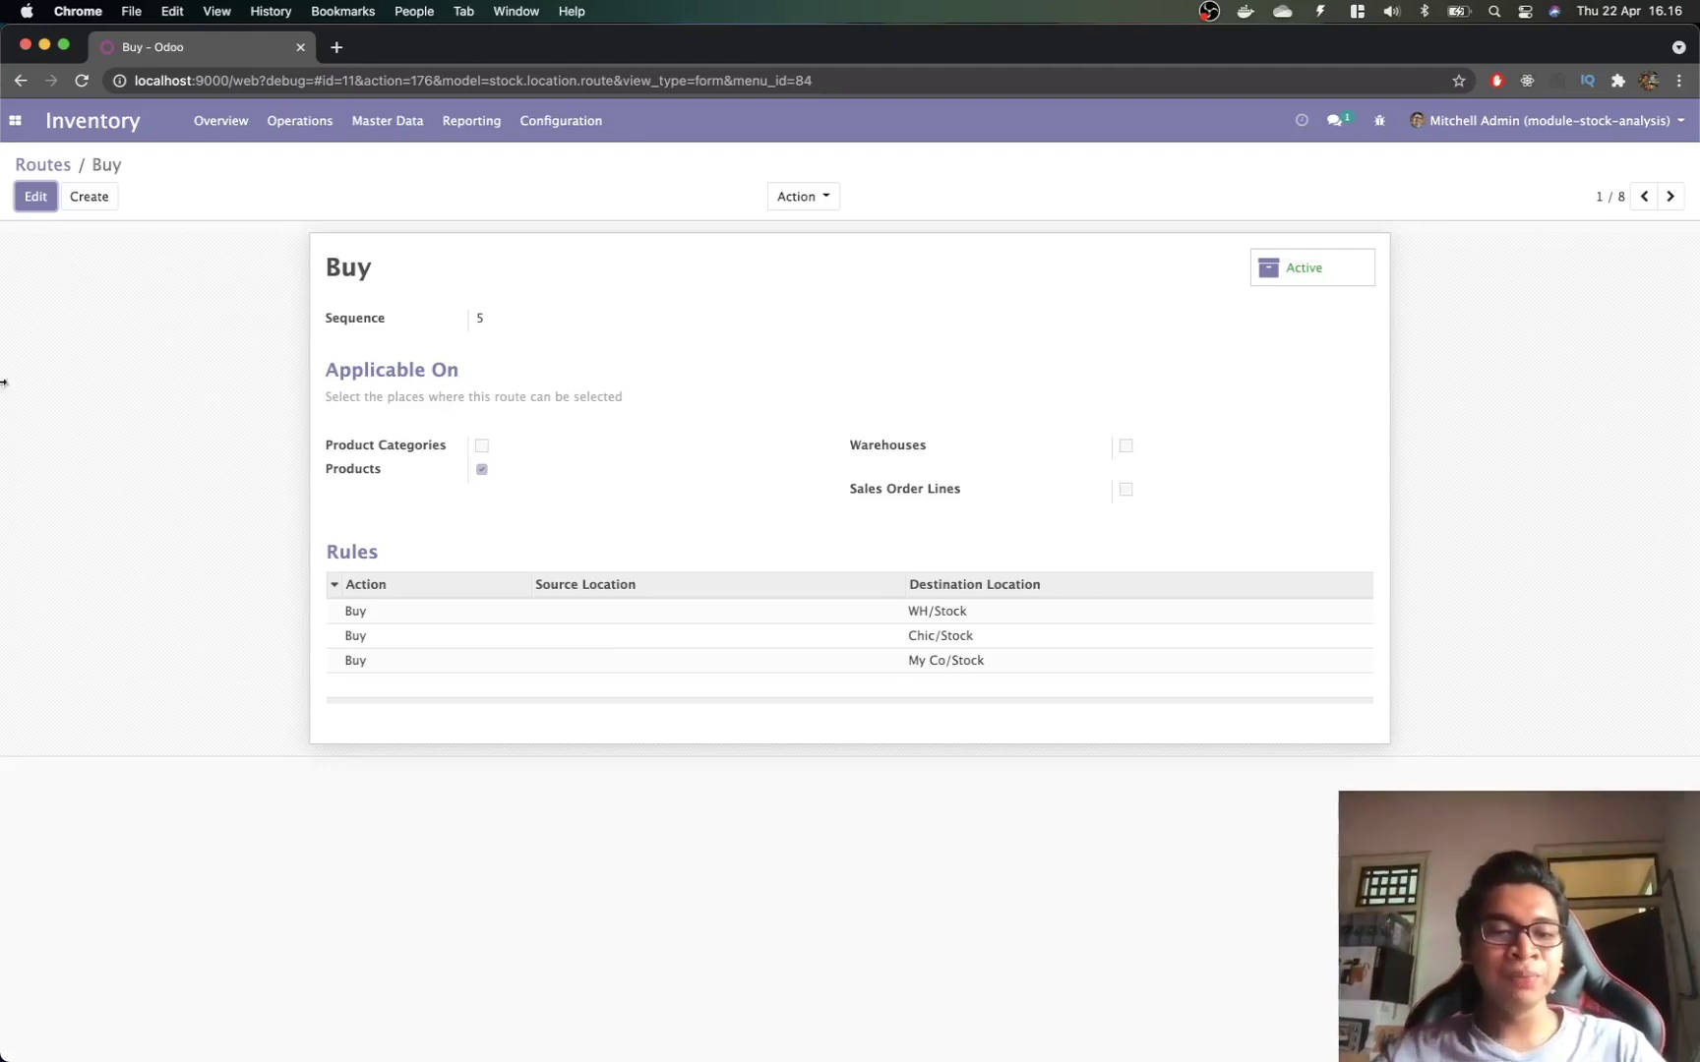
left_click(35, 194)
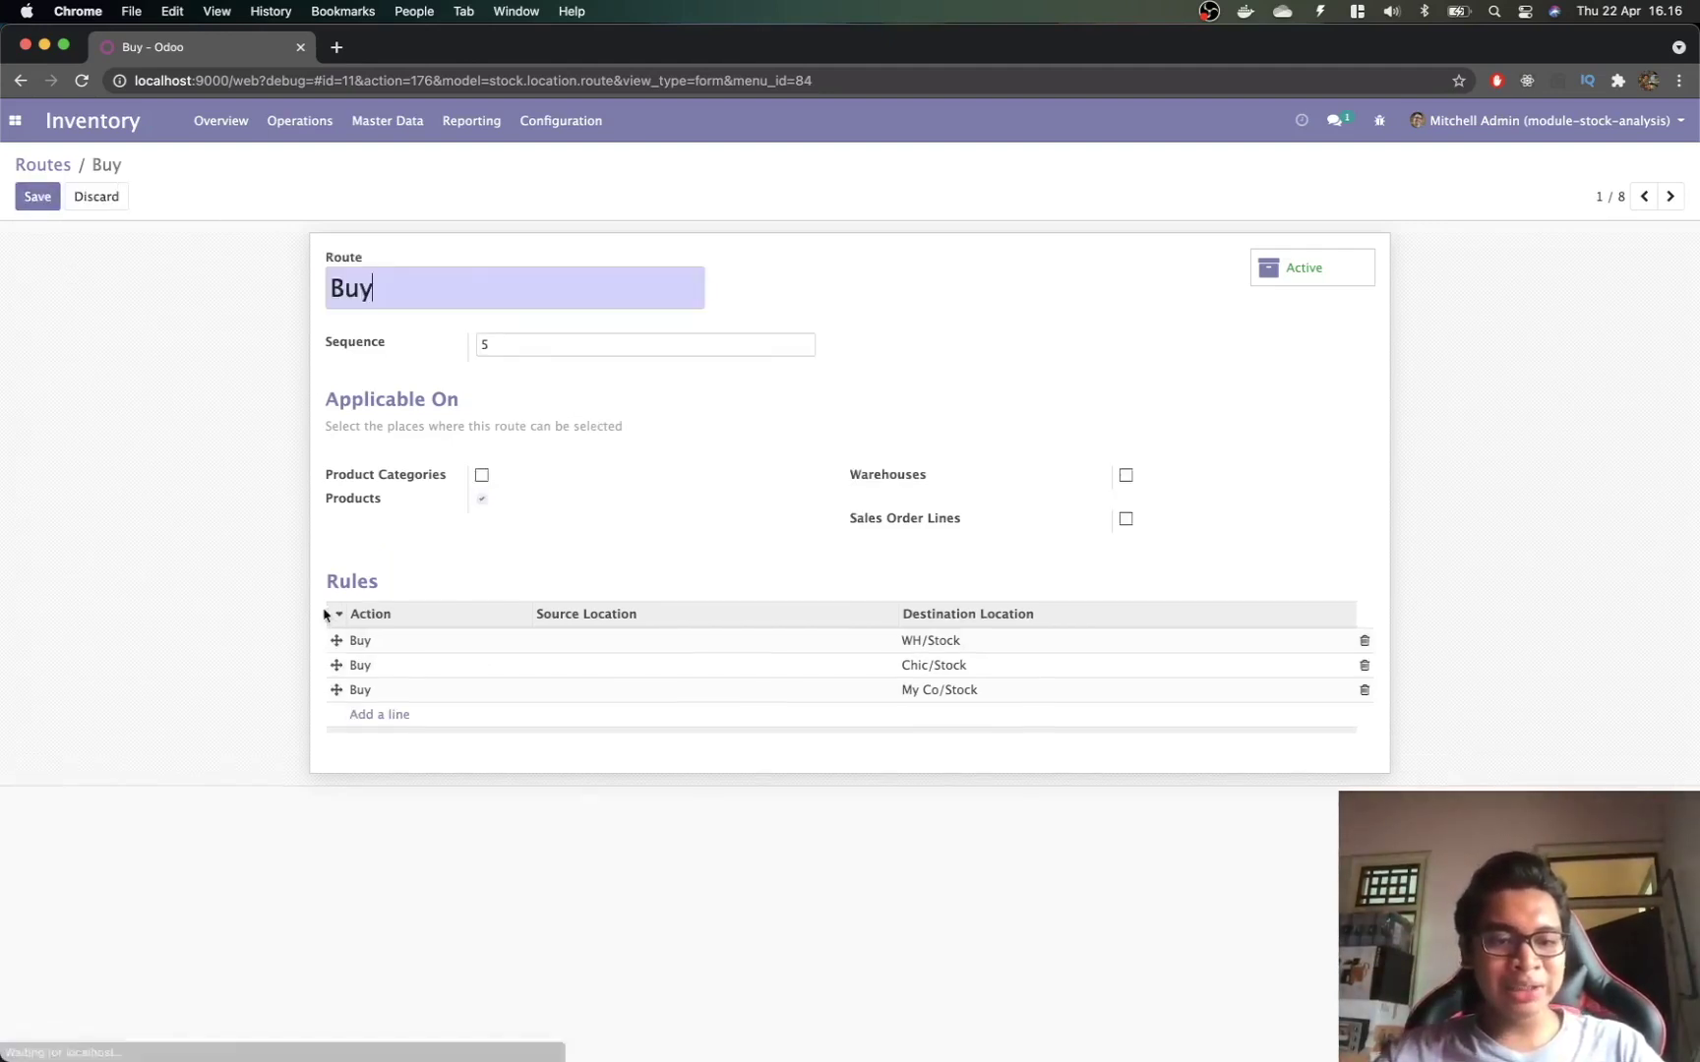
left_click(1365, 668)
left_click(1364, 666)
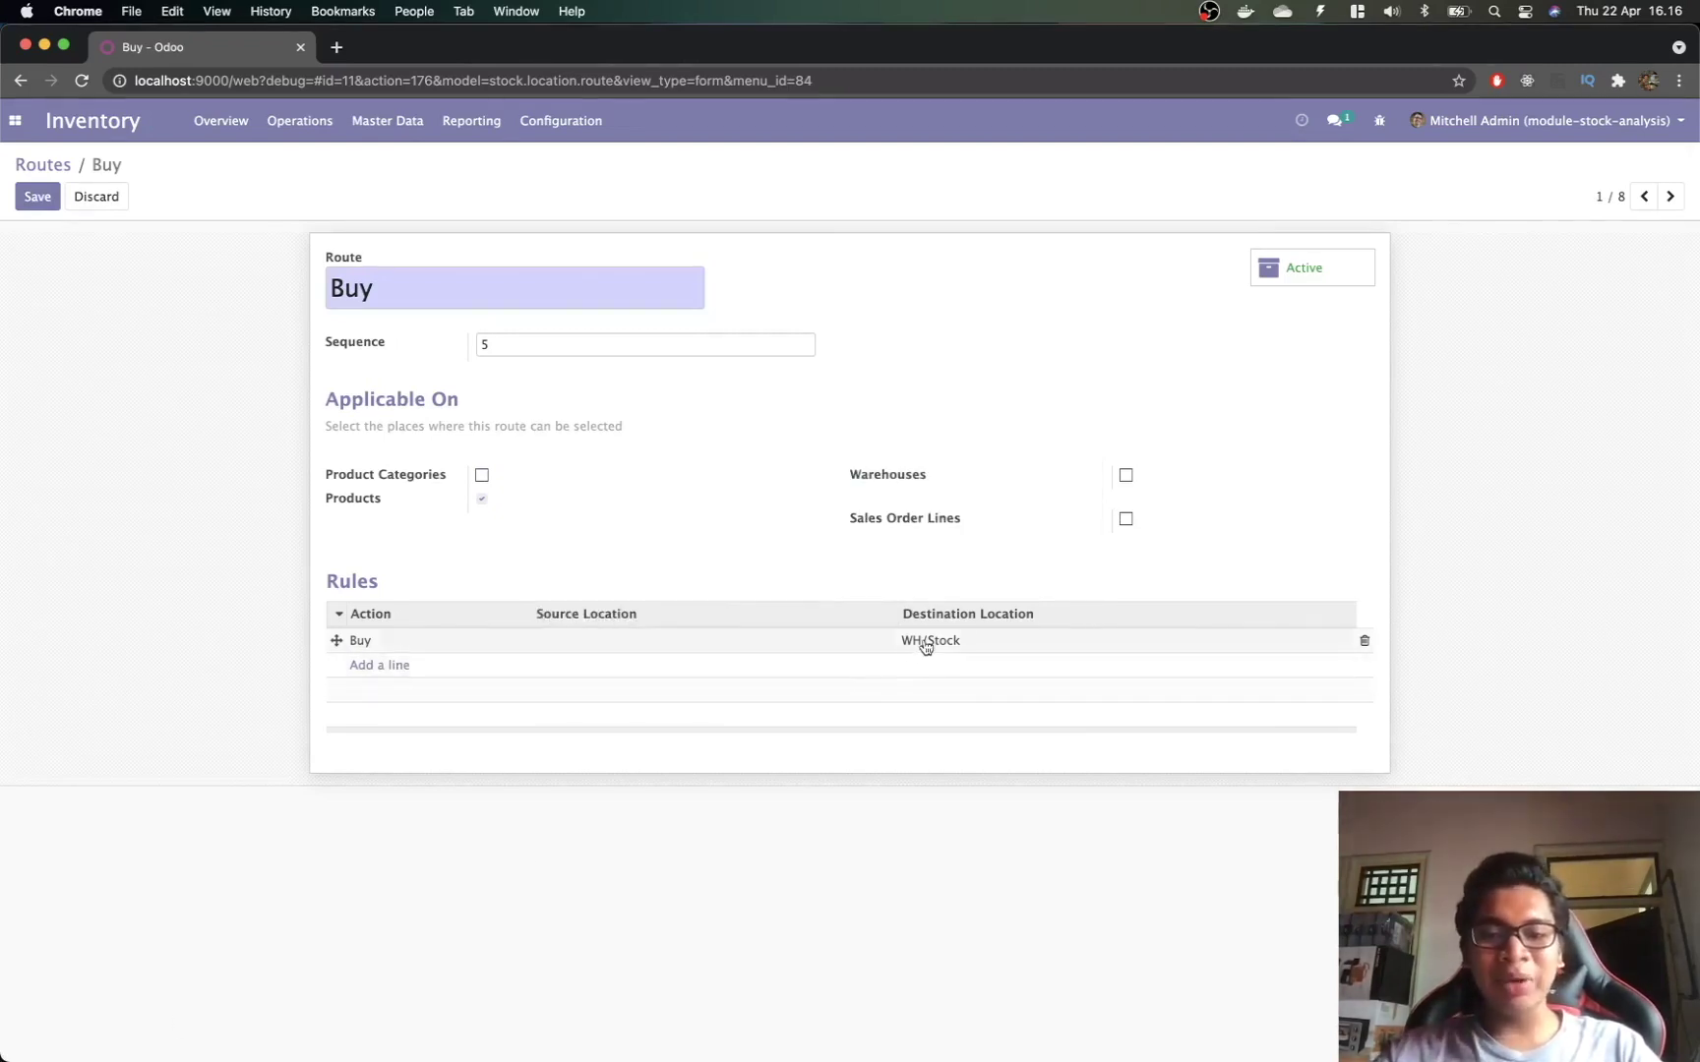
Step: Add a rule named "Move 2" to the Buy route with action Push To and operation type YourCompany: Internal Transfers
left_click(366, 666)
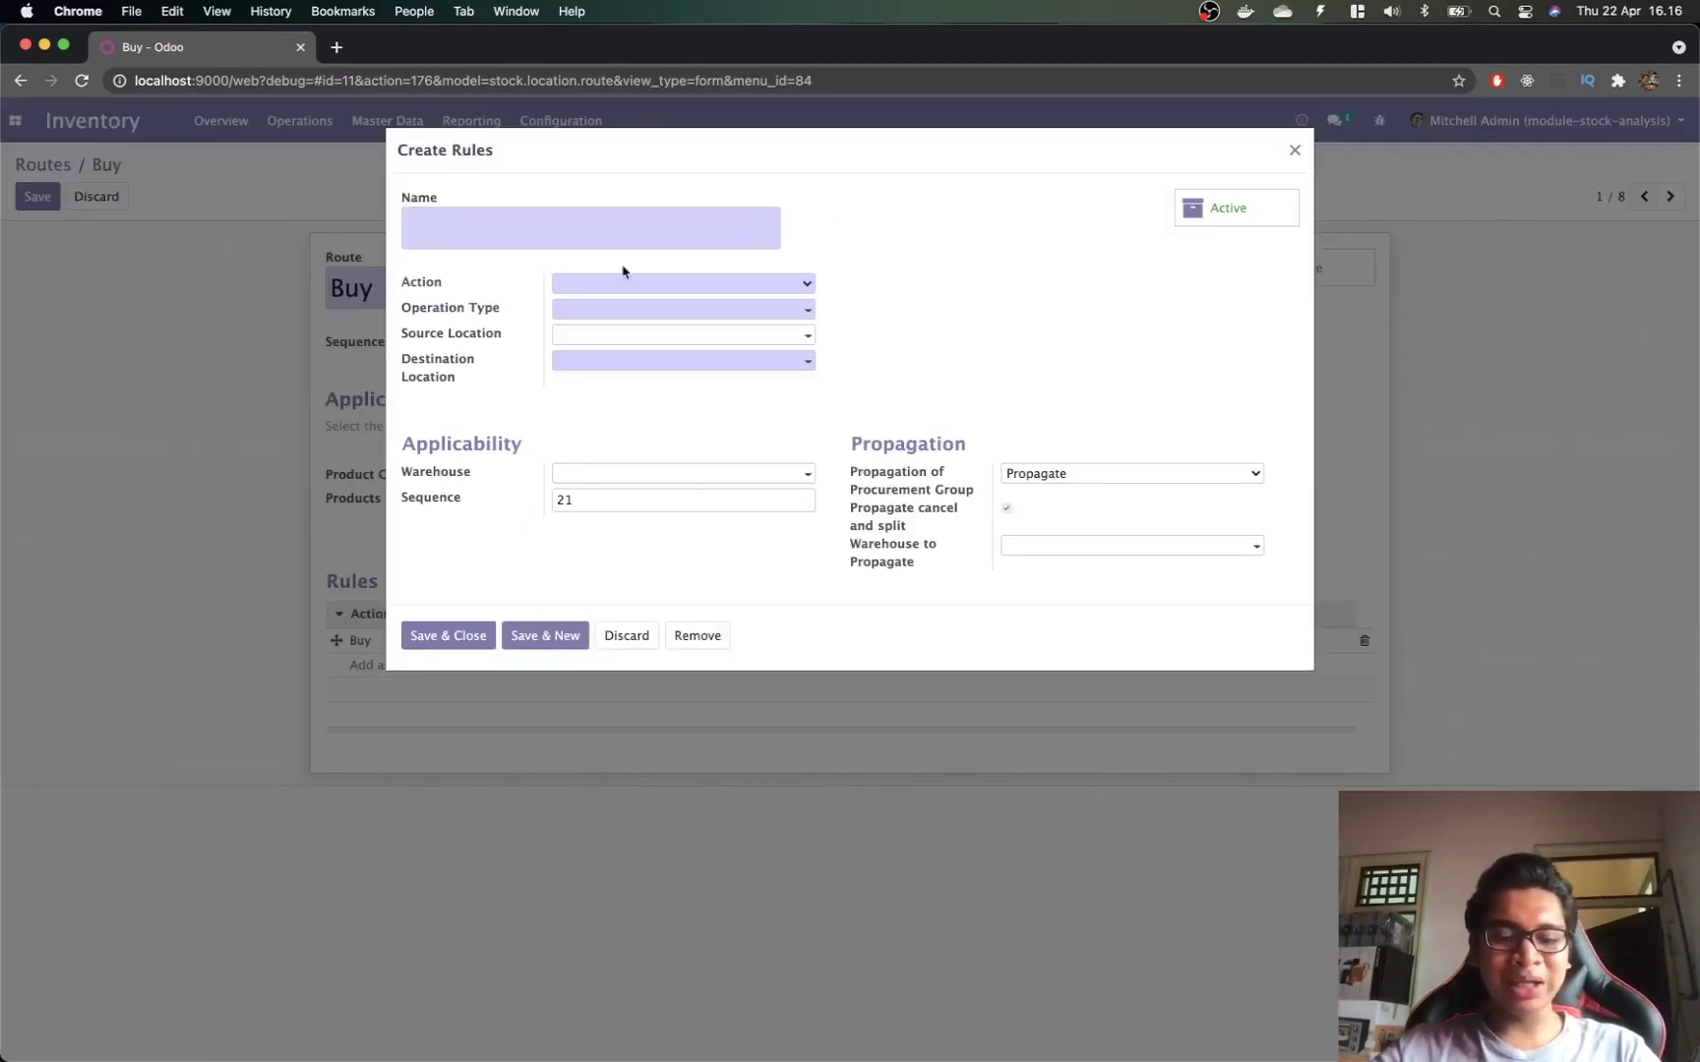
type("Move 2")
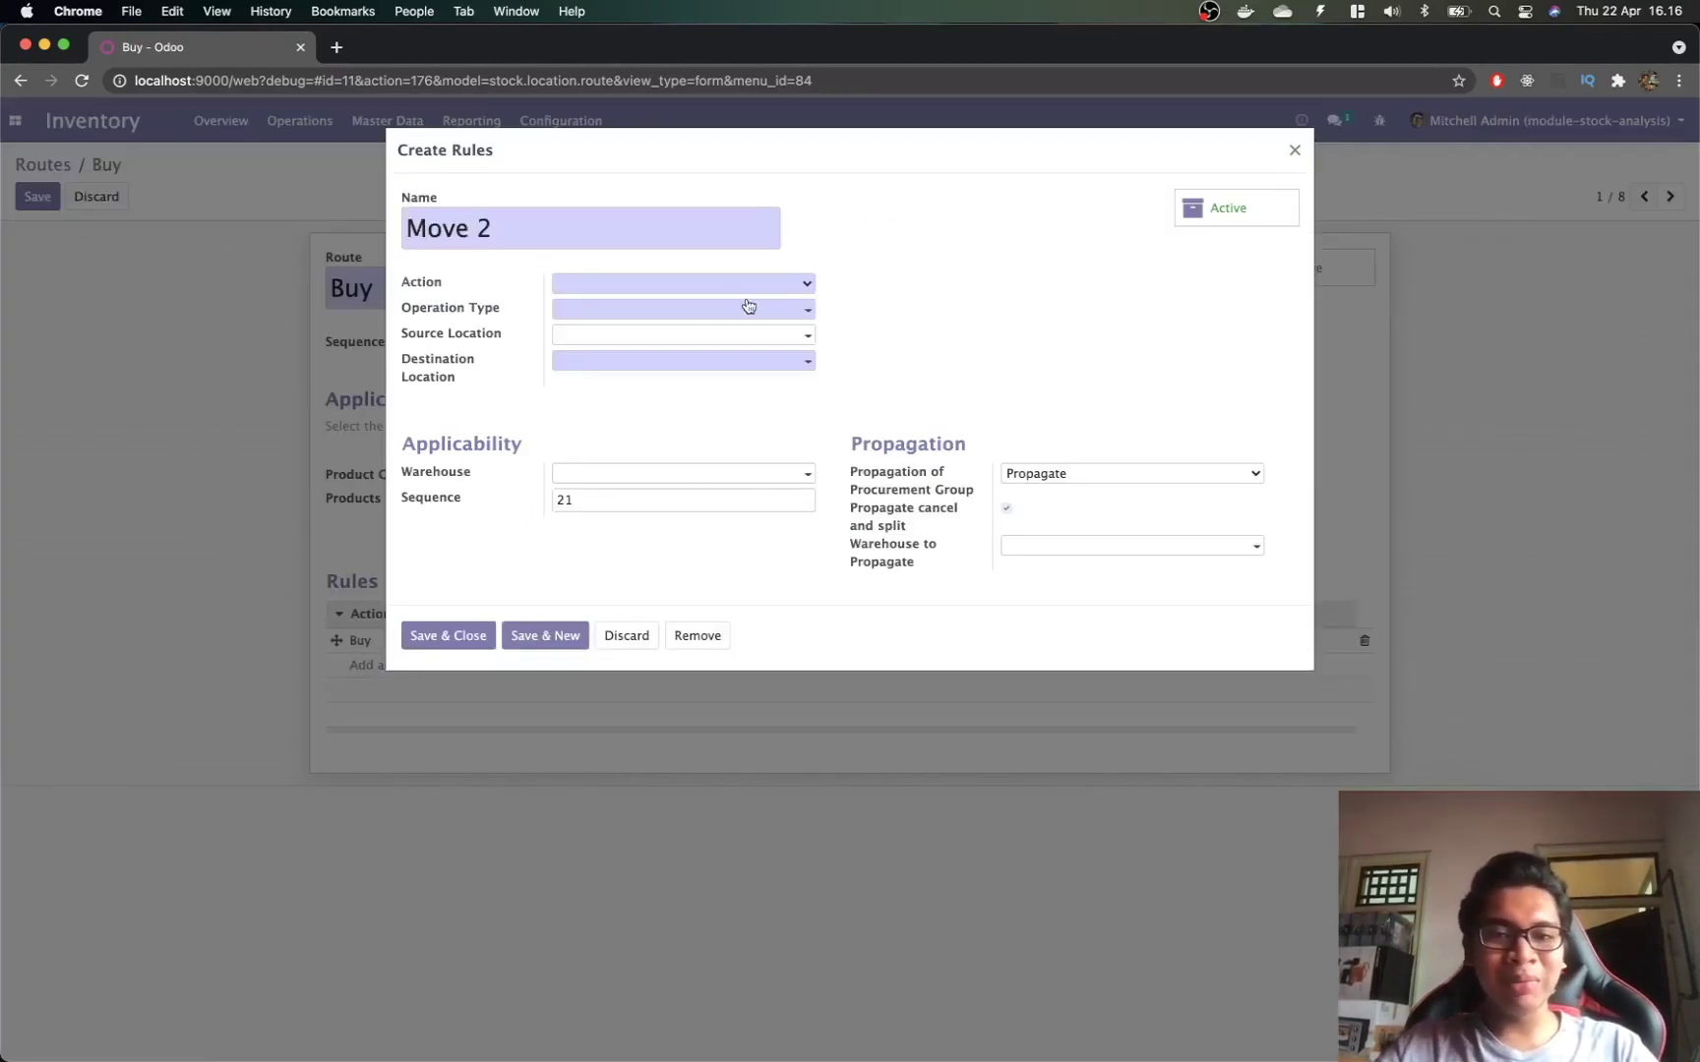
left_click(736, 288)
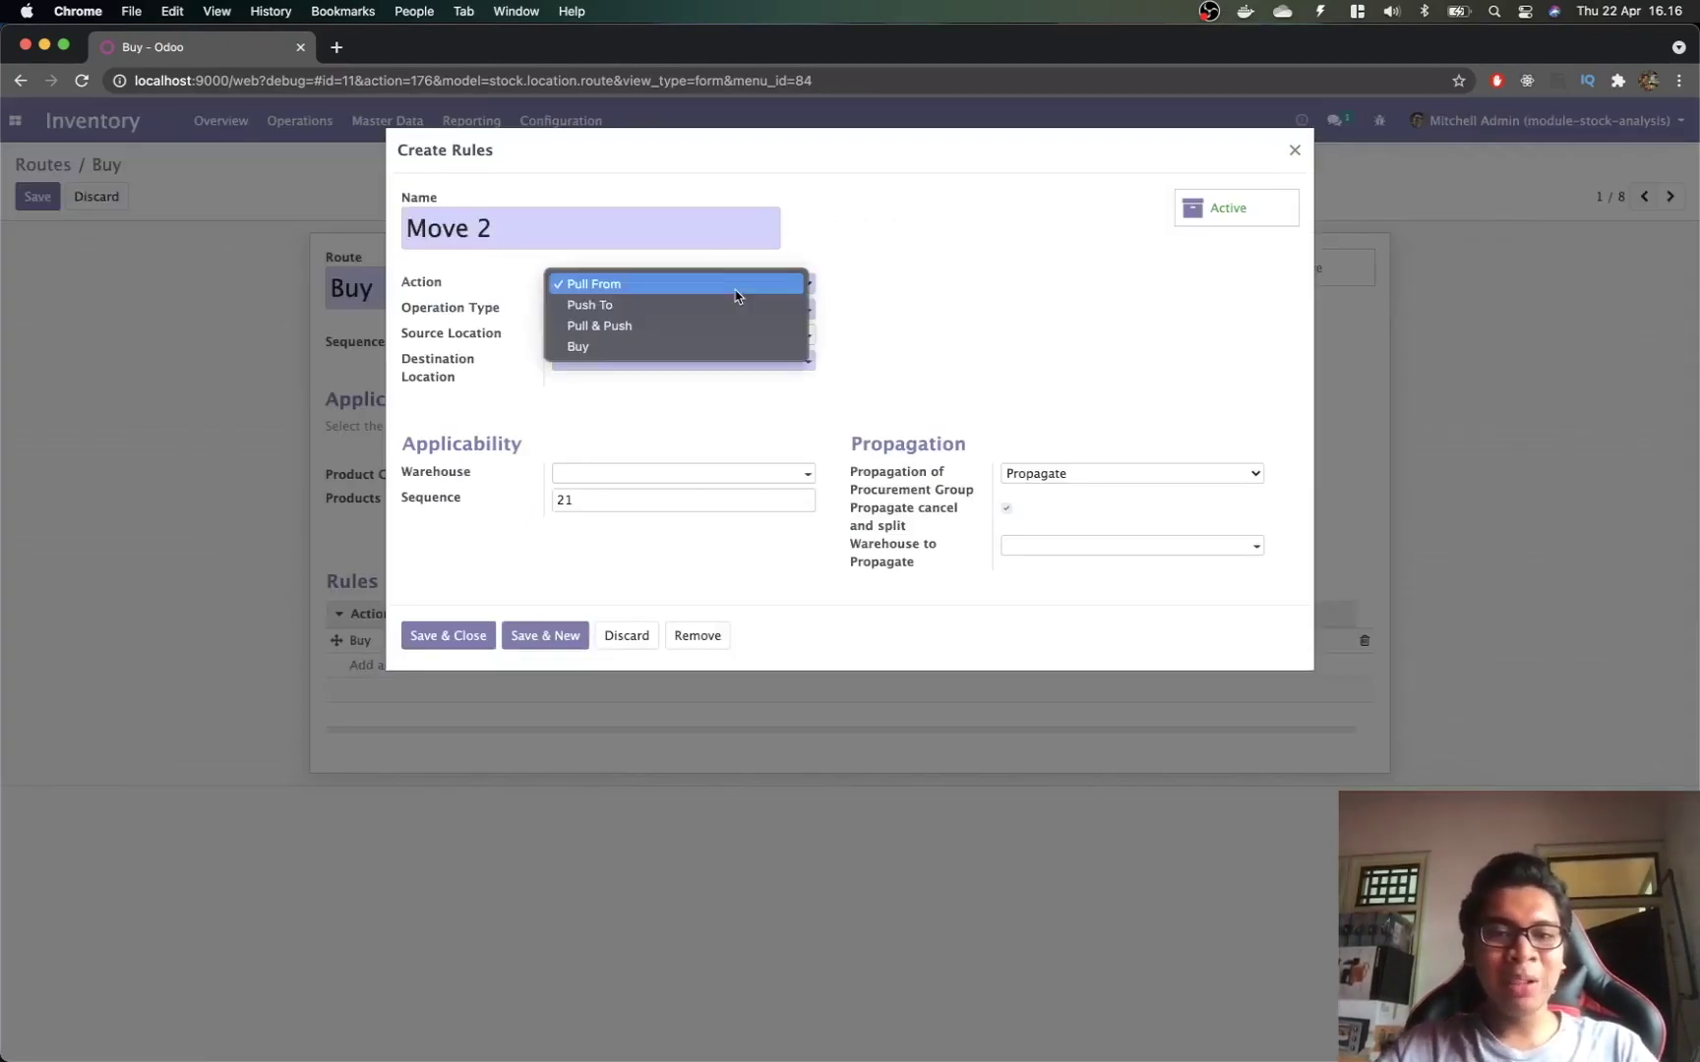
left_click(679, 306)
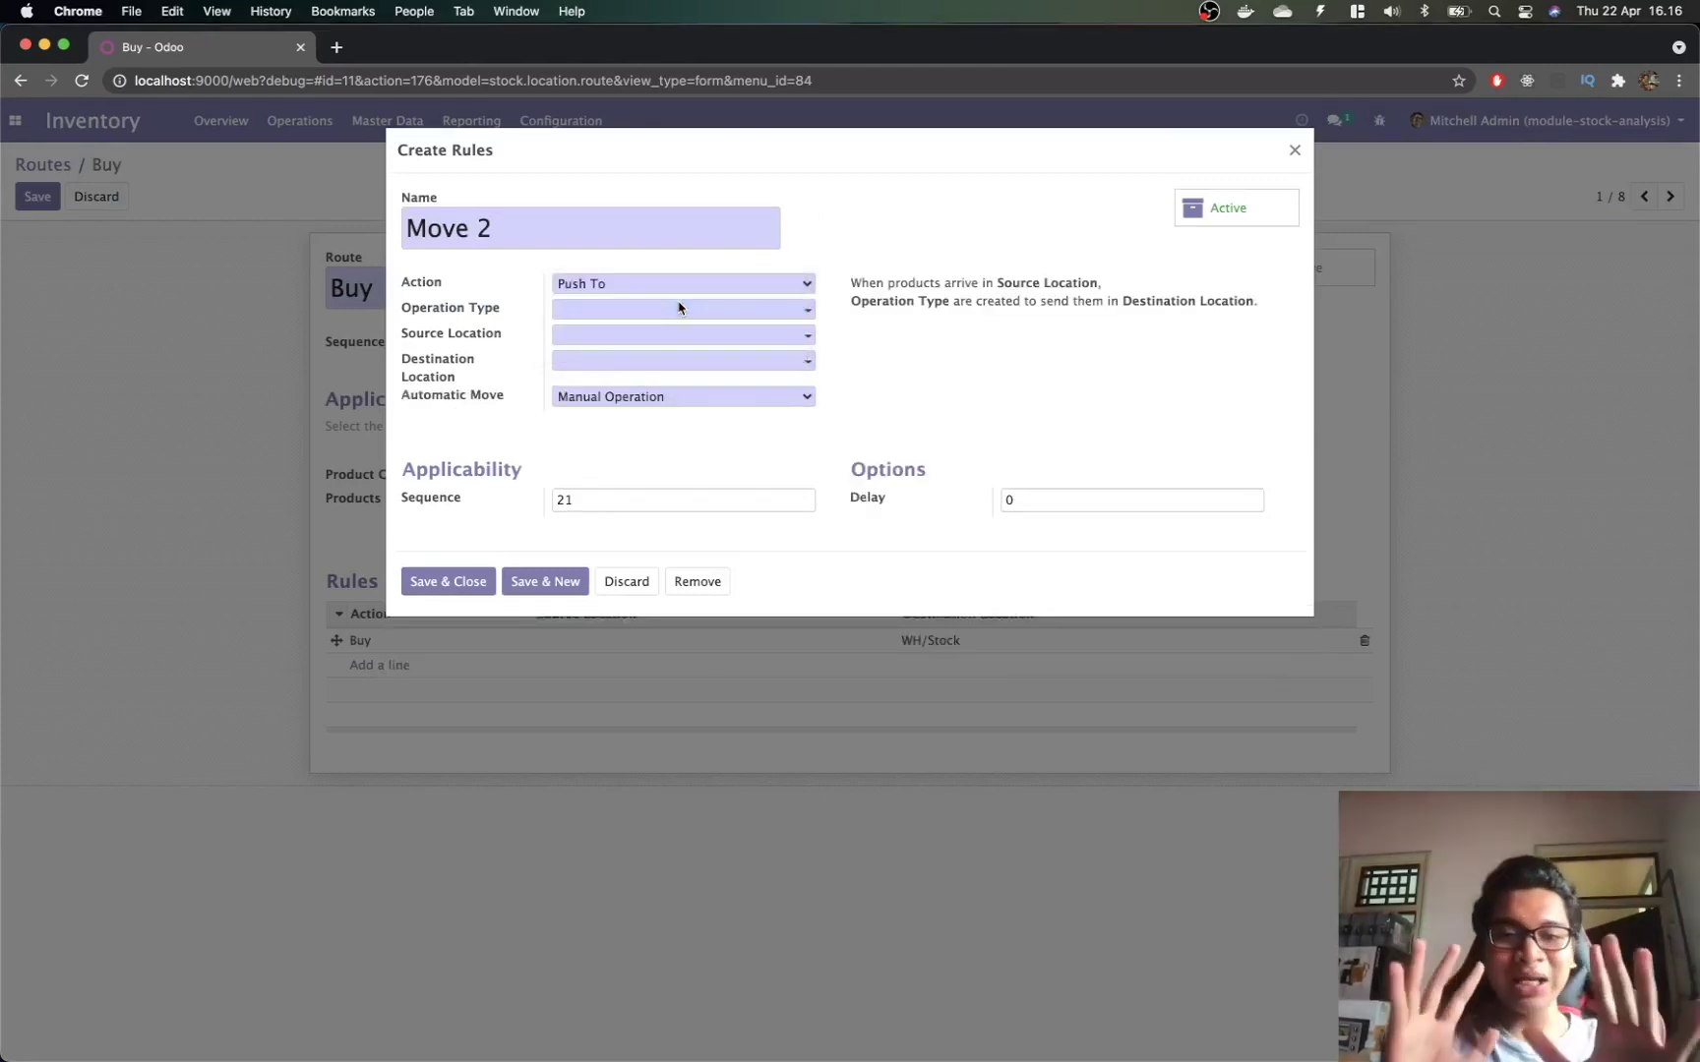
left_click(679, 307)
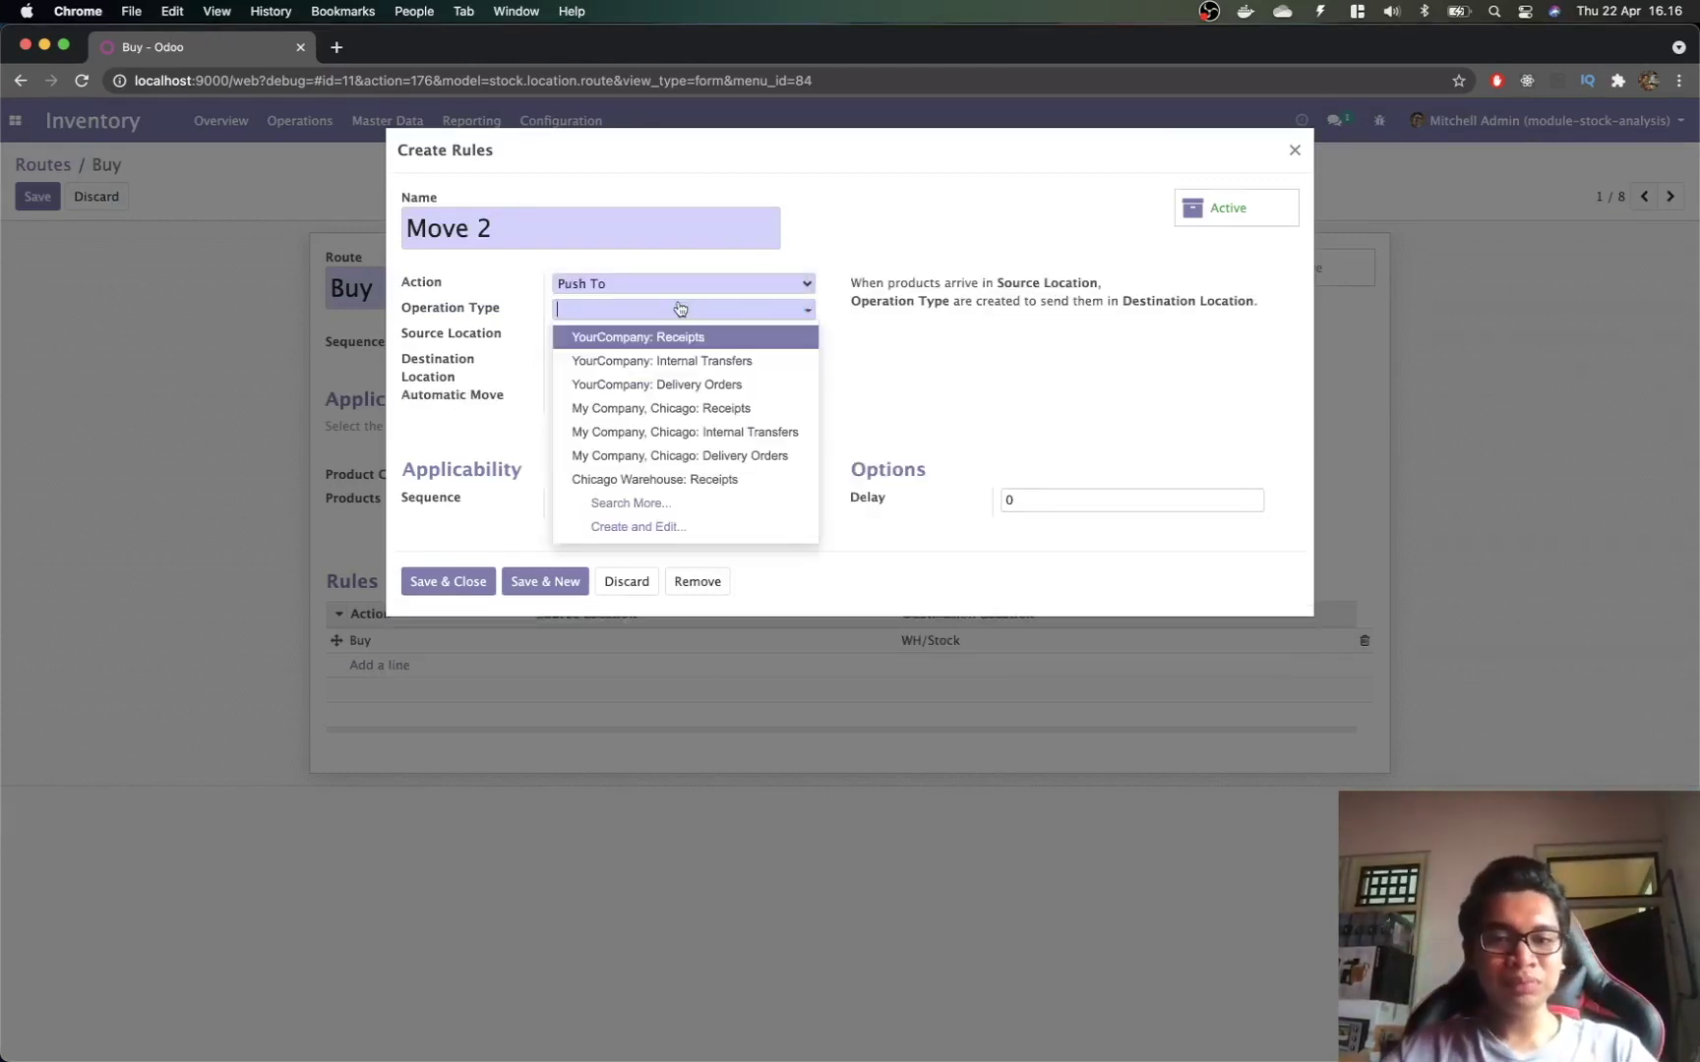
left_click(694, 362)
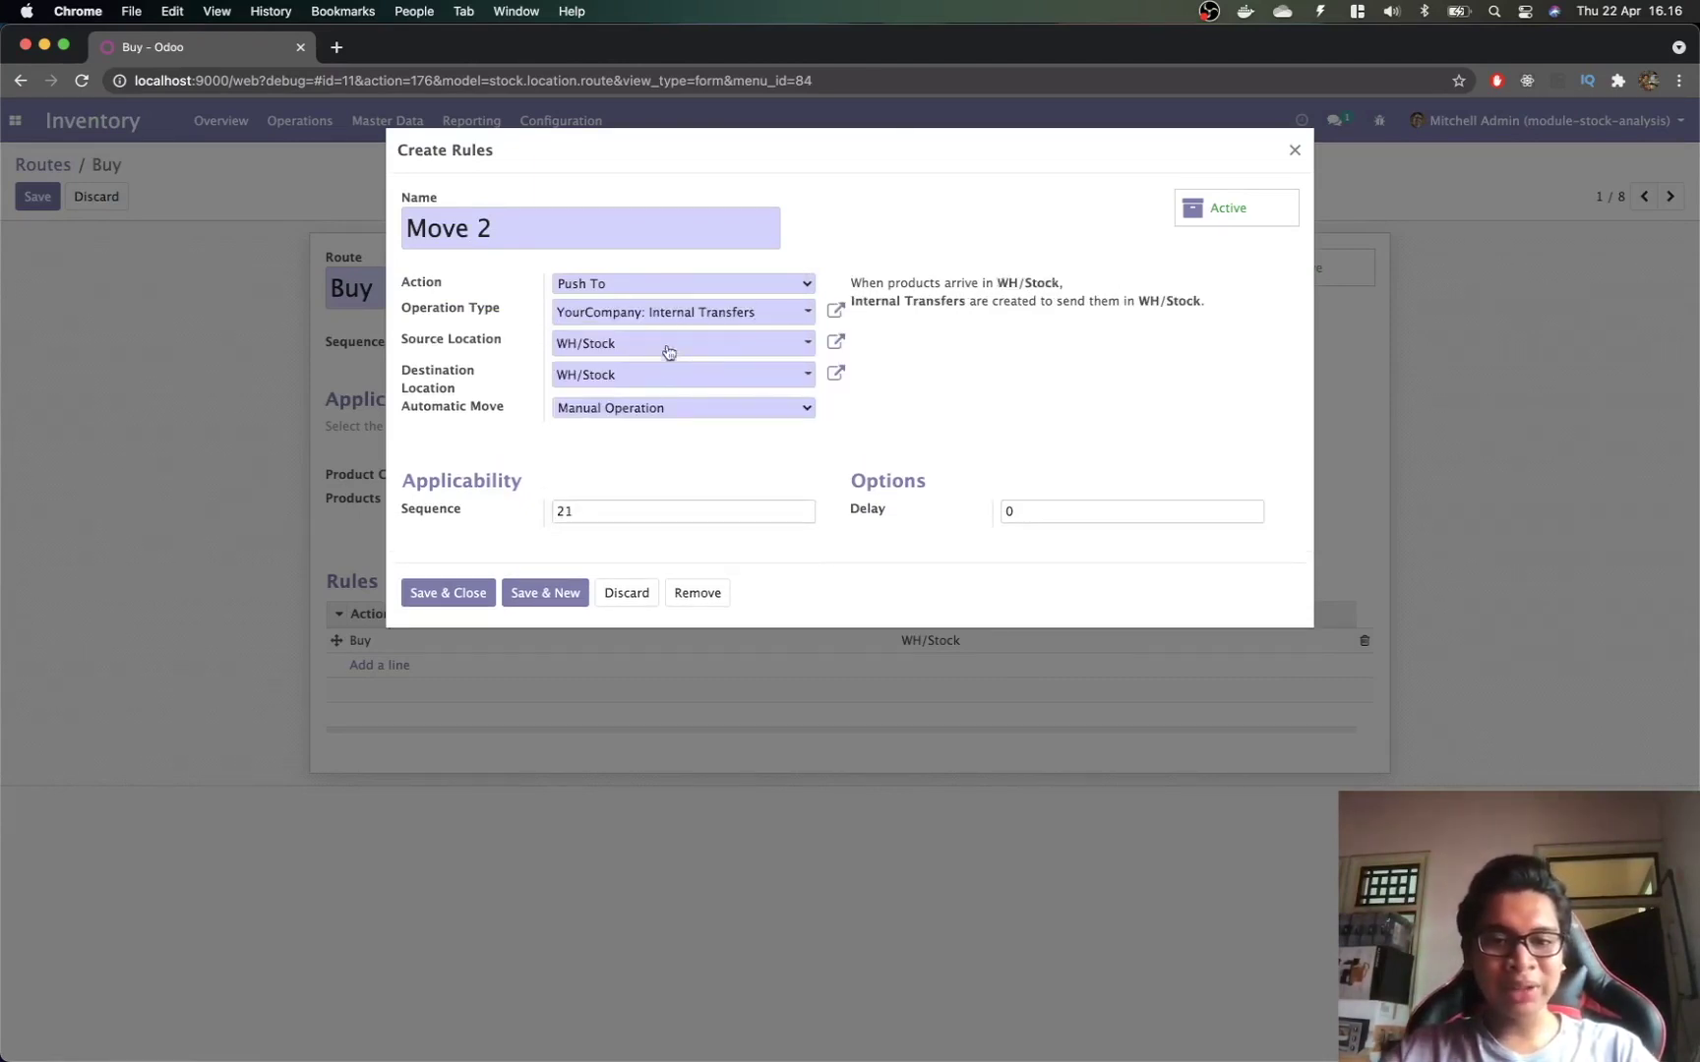
Step: Set the Move 2 rule's destination location to WH/Stock/Shelf 1, keep Automatic Move as Manual Operation, and save the rule
left_click(660, 379)
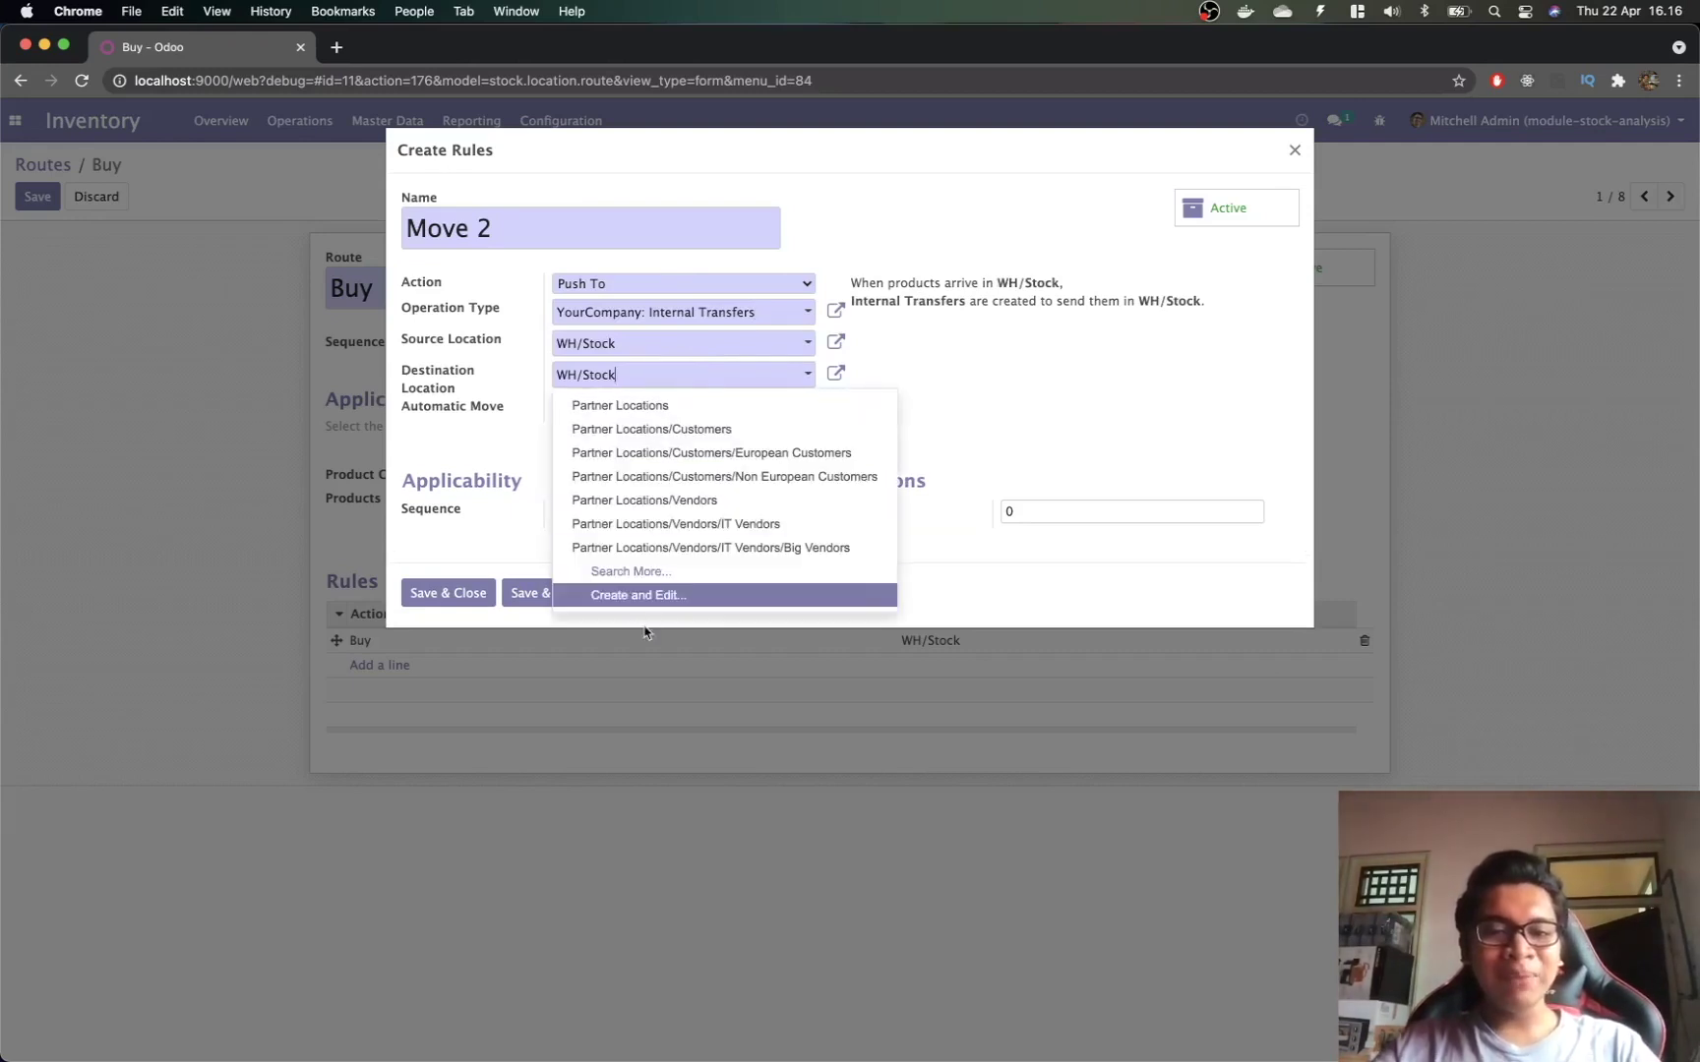
left_click(630, 573)
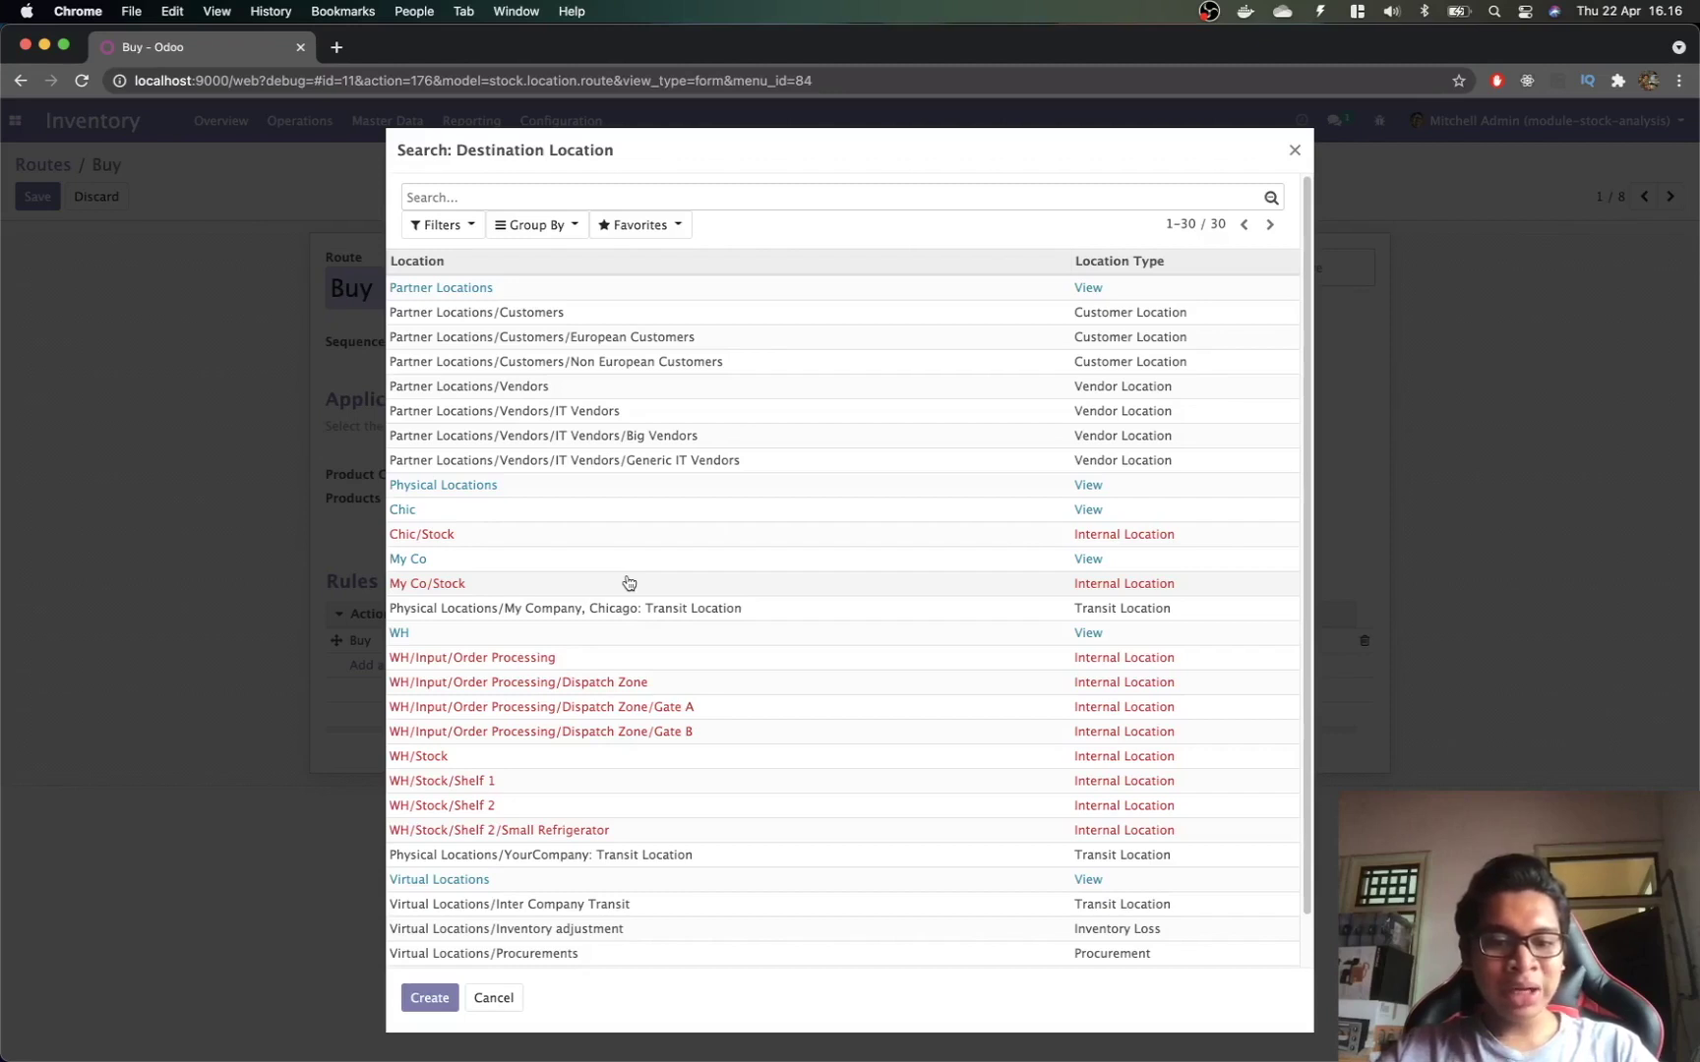
left_click(536, 780)
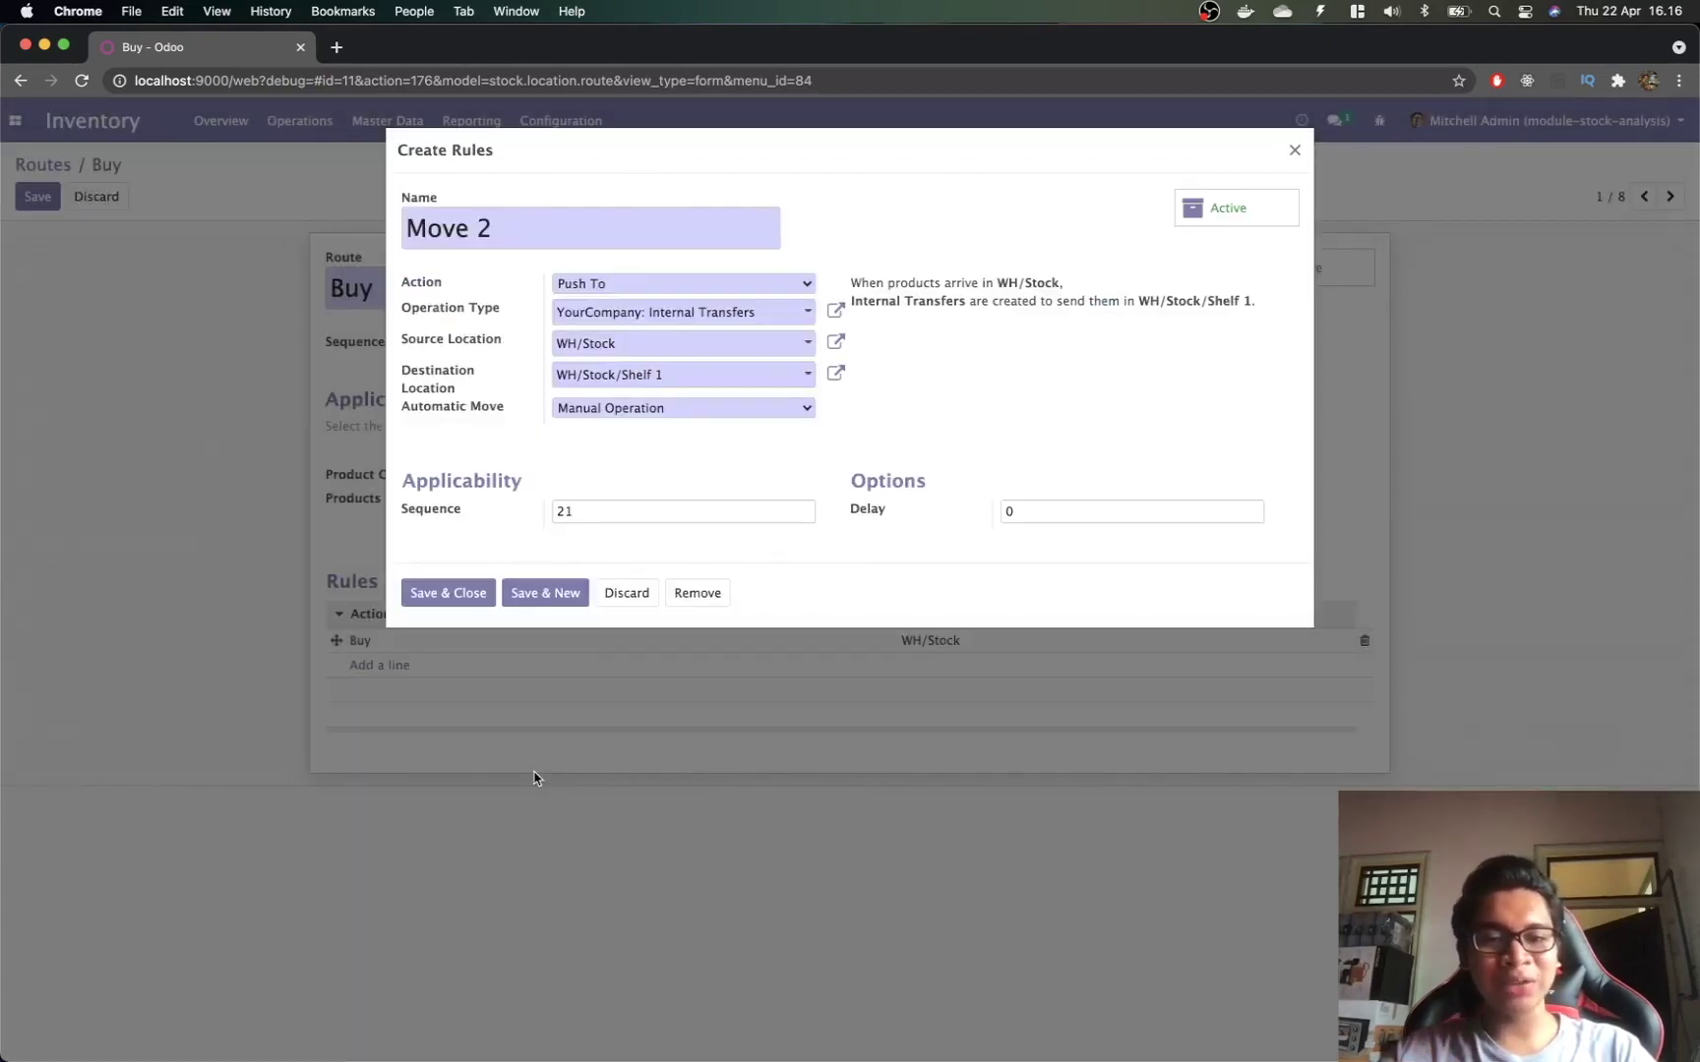
left_click(752, 414)
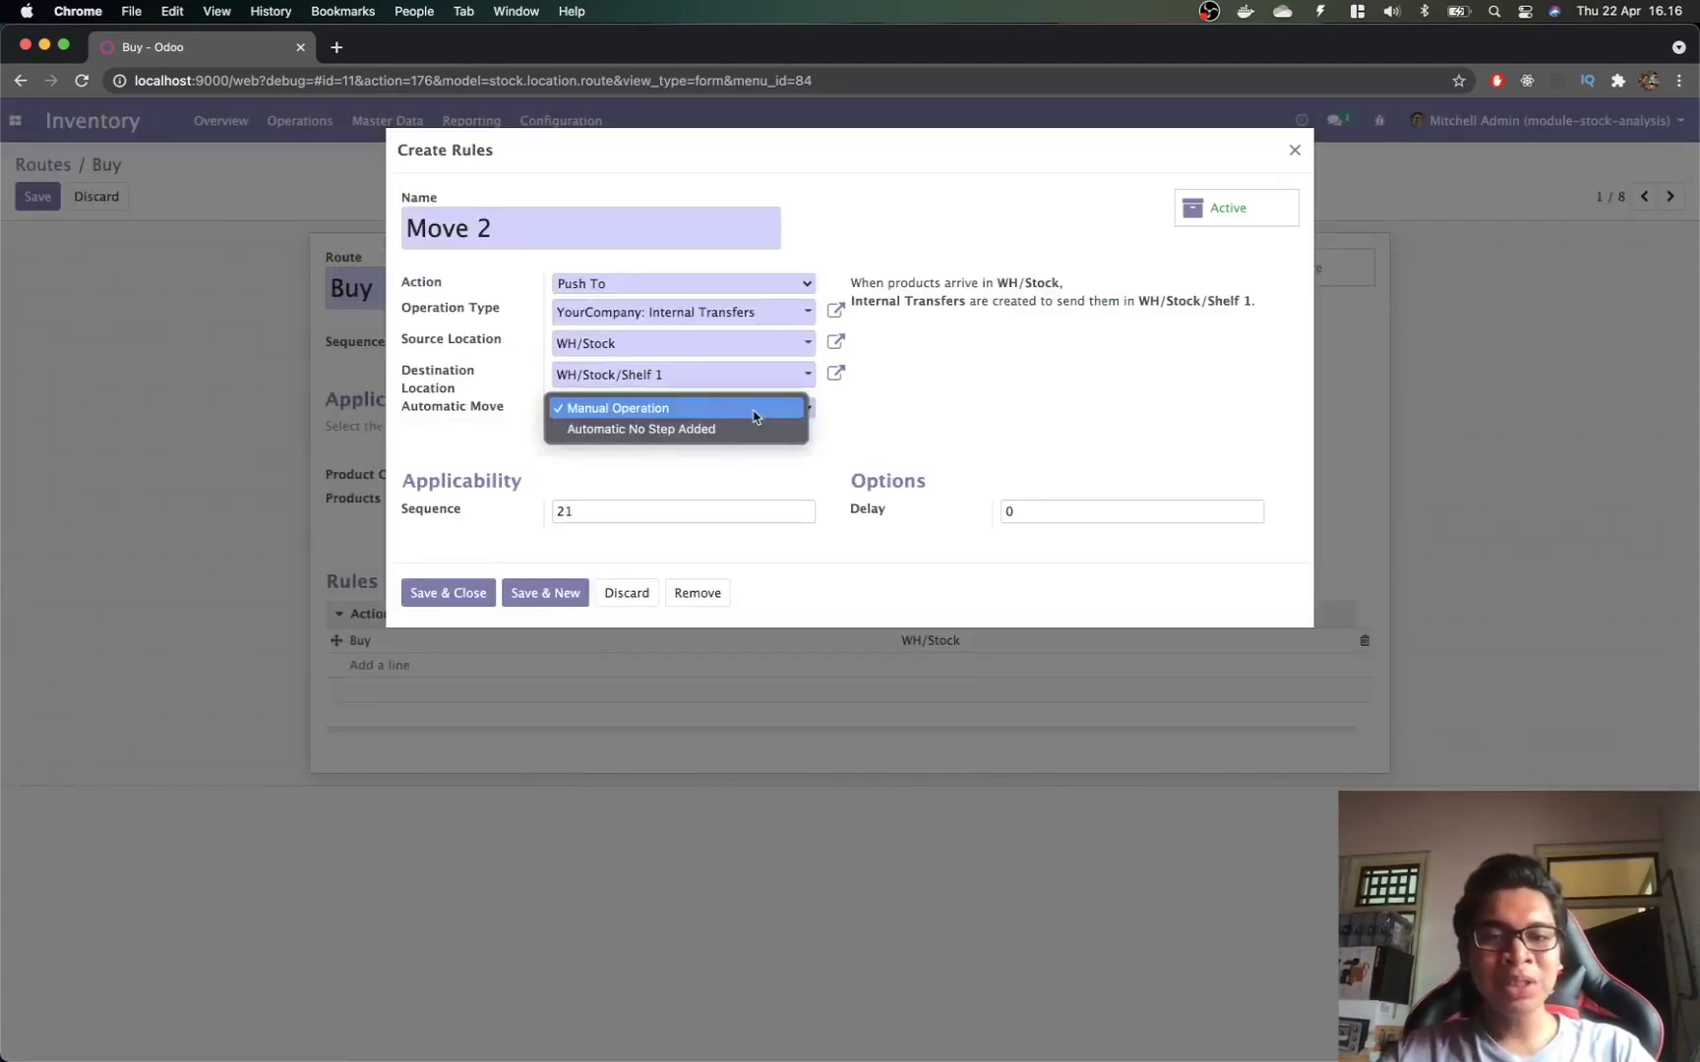
left_click(753, 415)
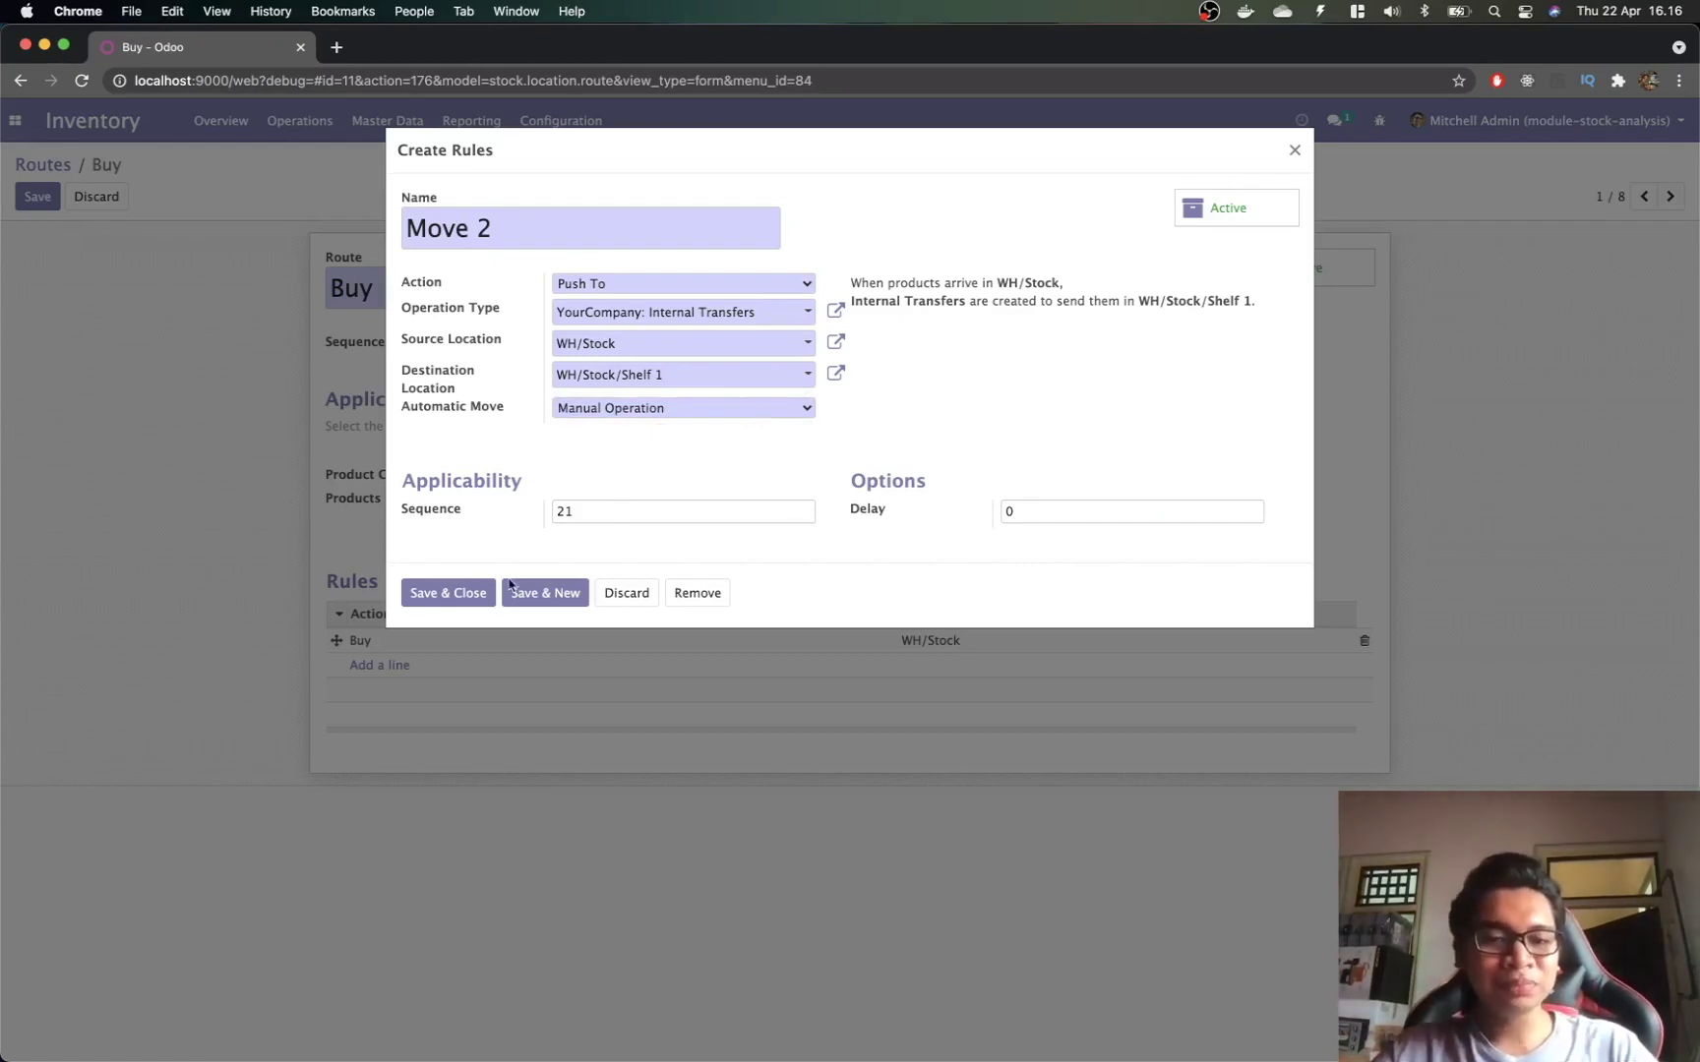
left_click(463, 595)
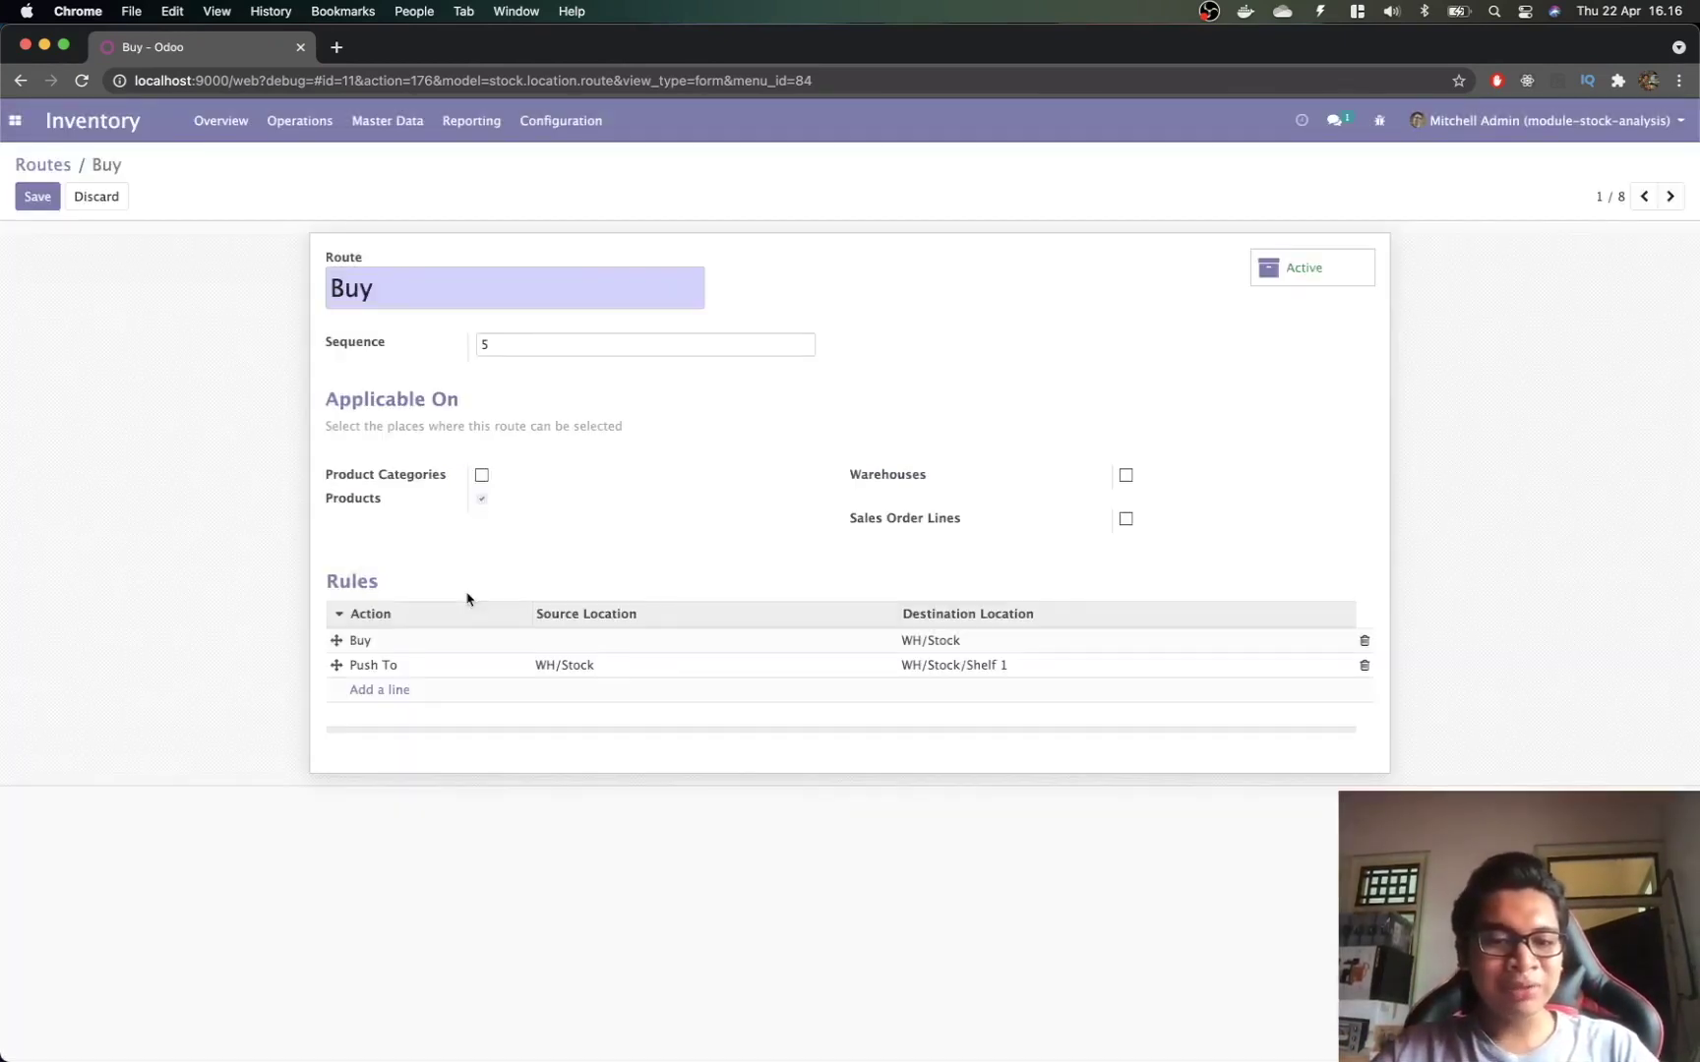
Step: Add a rule named "Move 3" to the Buy route with action Push To and operation type YourCompany: Internal Transfers
left_click(374, 696)
type("Move 3")
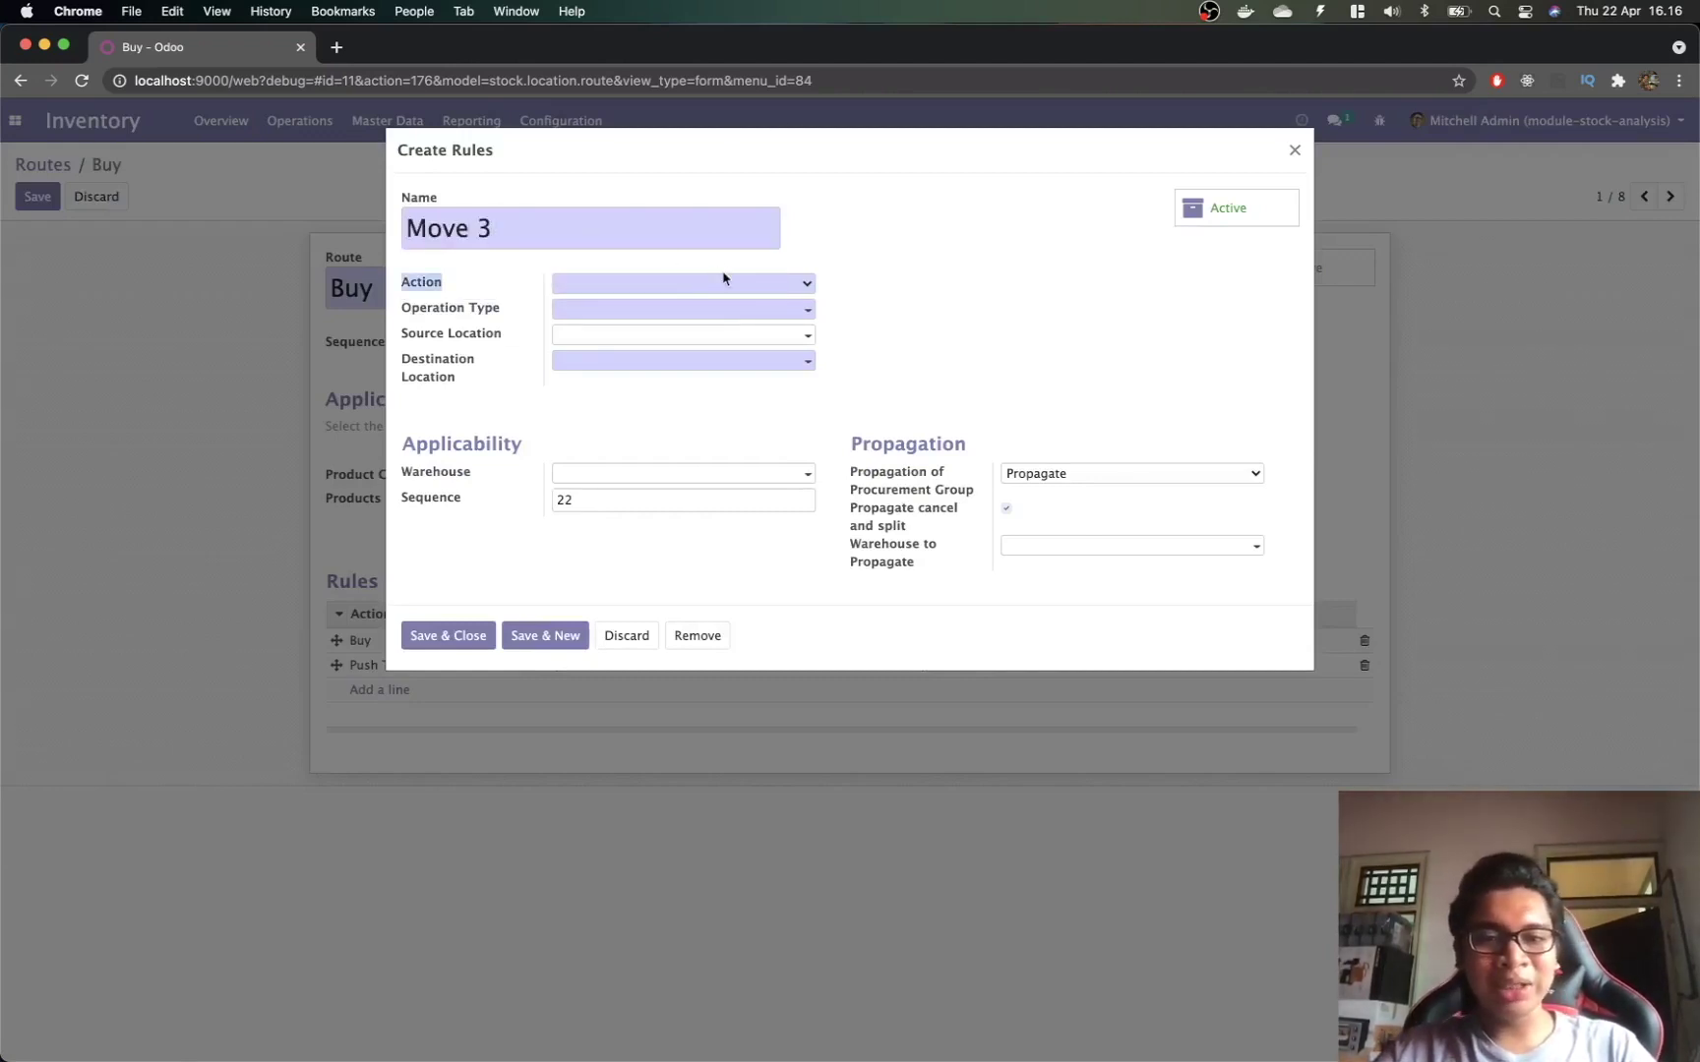
left_click(725, 280)
left_click(702, 307)
left_click(657, 313)
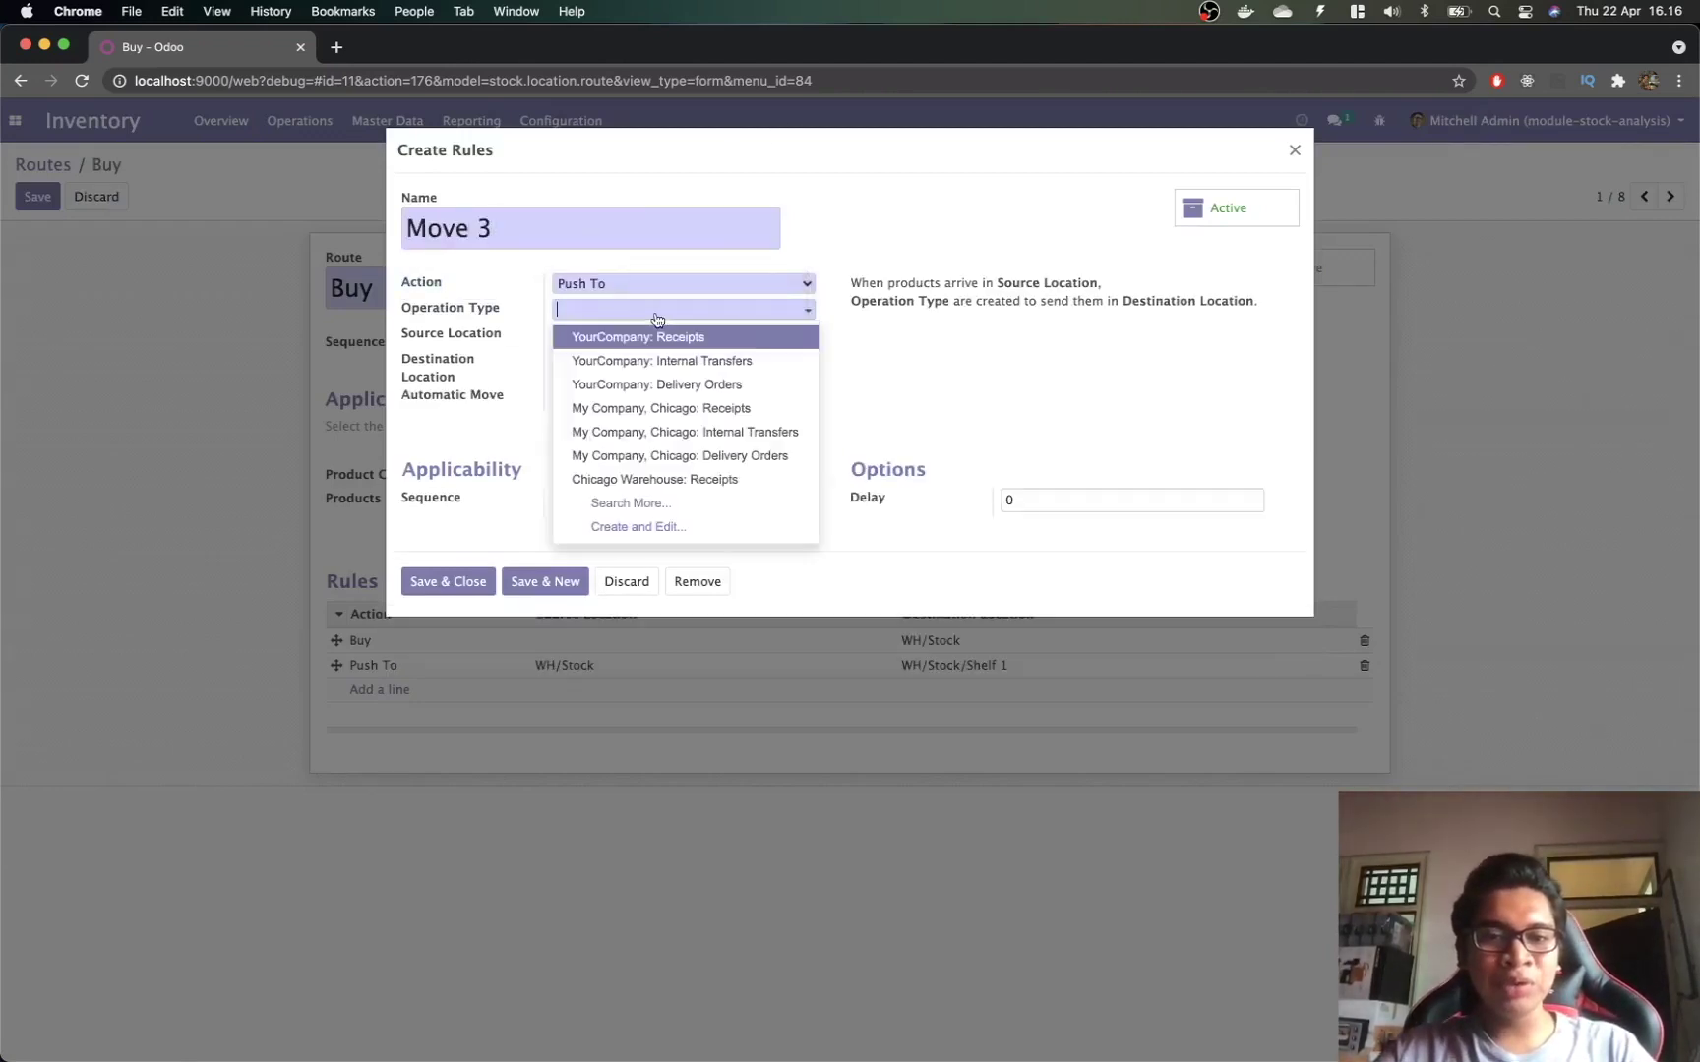
left_click(674, 364)
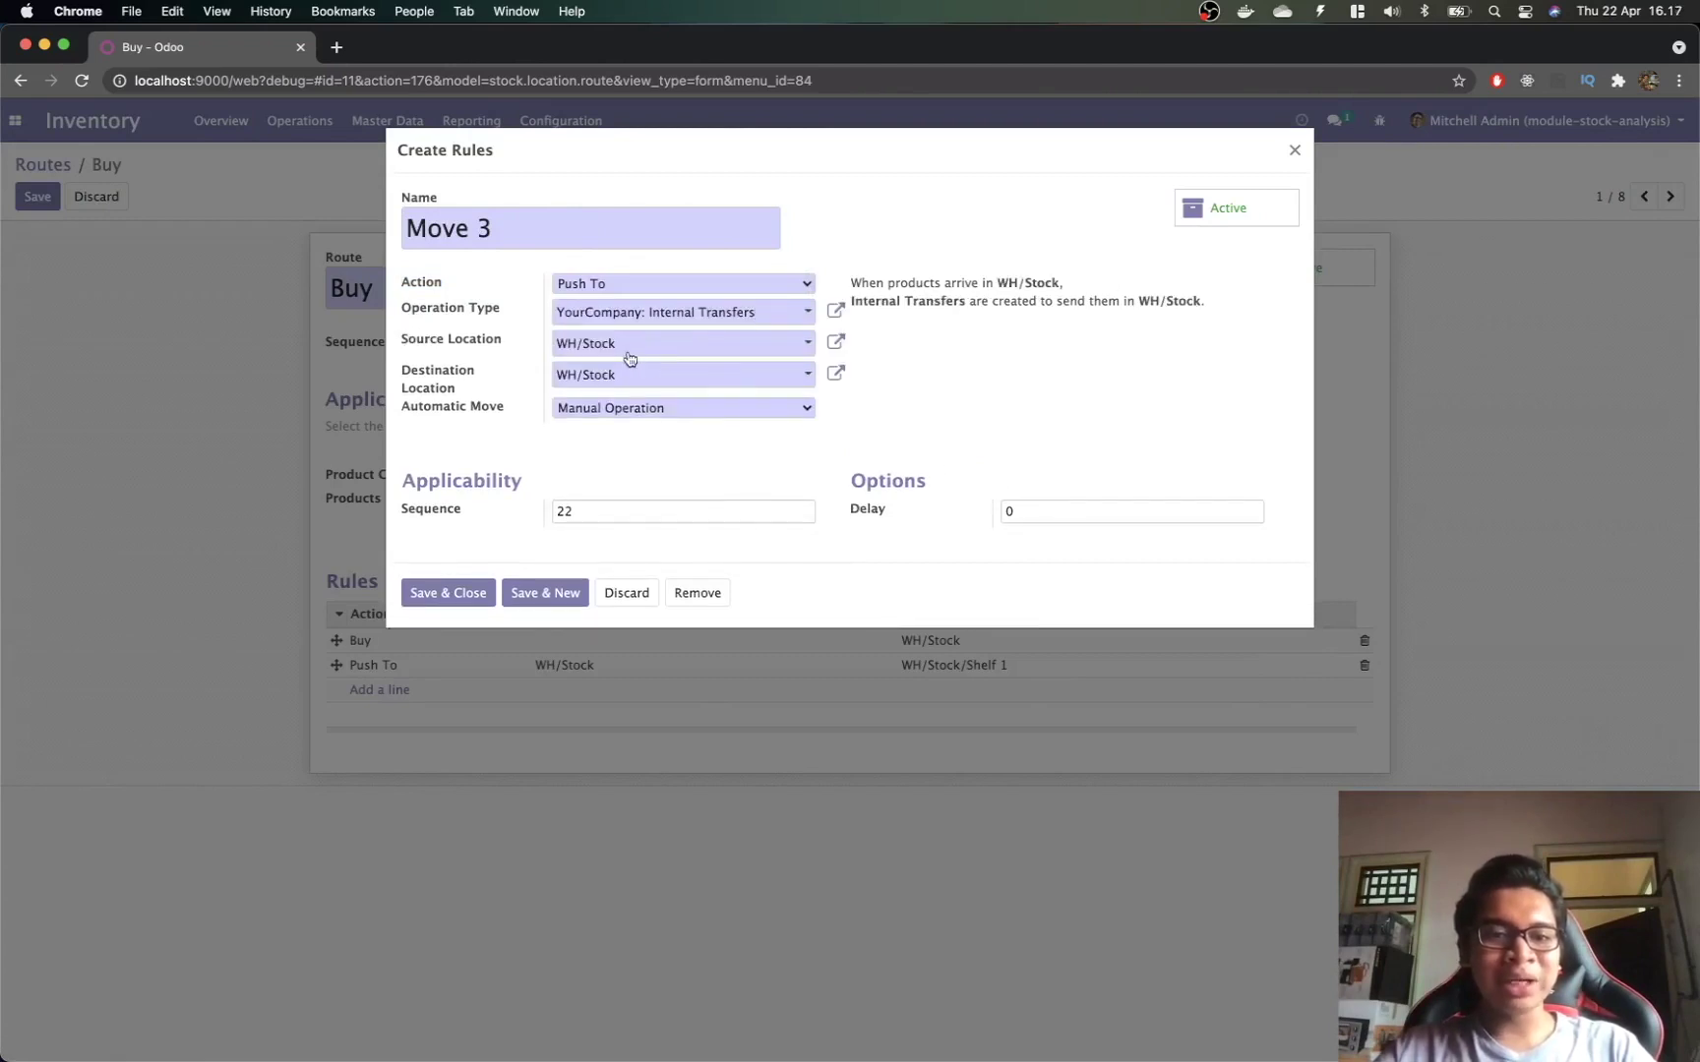
Step: Set the Move 3 rule's source location to WH/Stock/Shelf 1 and destination to WH/Stock/Shelf 2, and save the rule
left_click(626, 350)
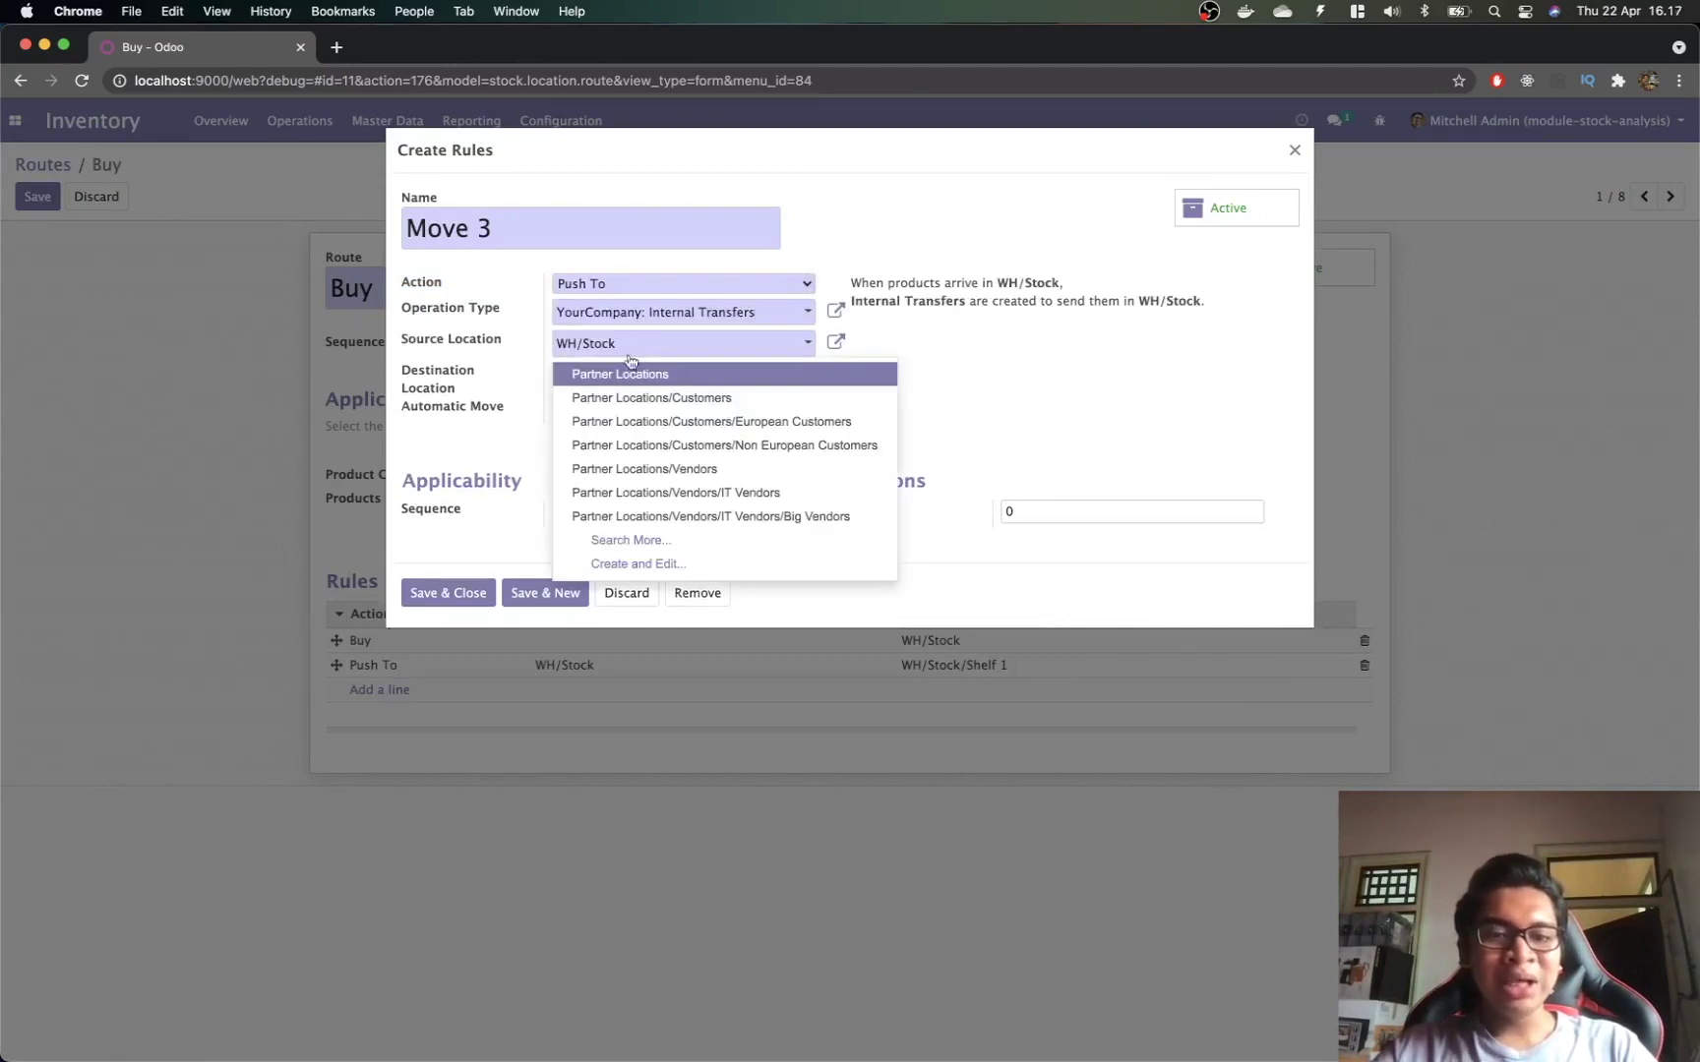
left_click(631, 541)
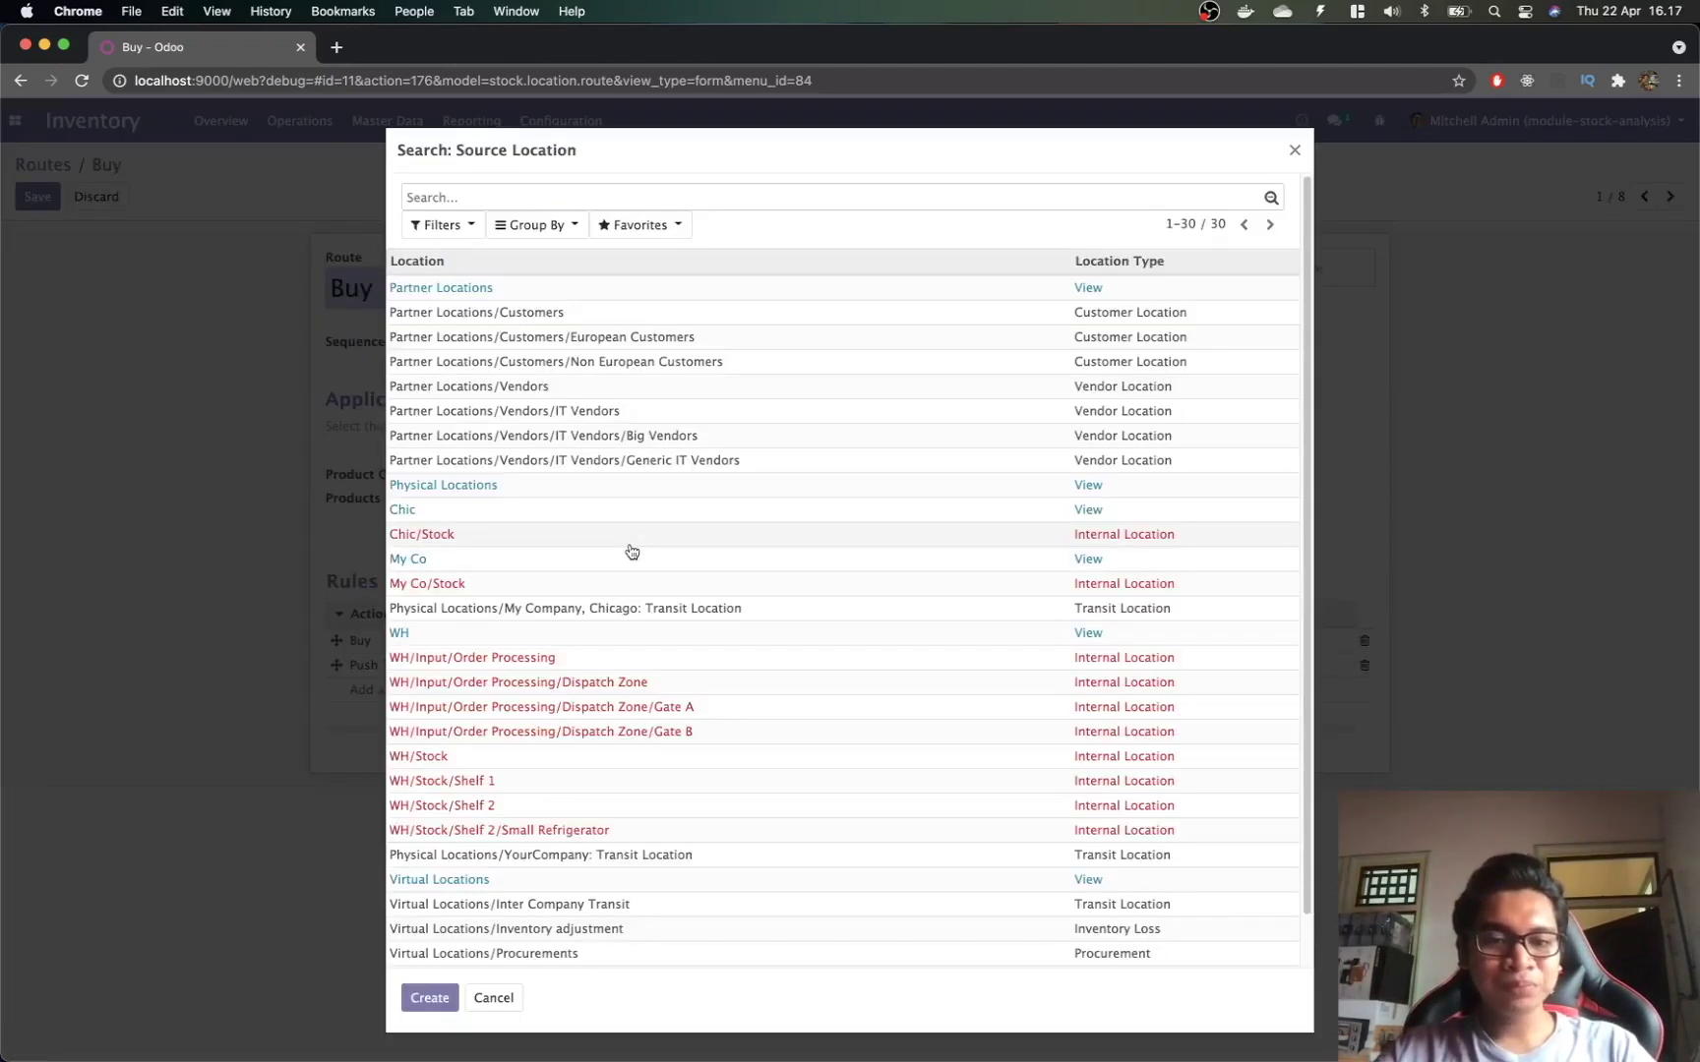
left_click(470, 781)
left_click(632, 374)
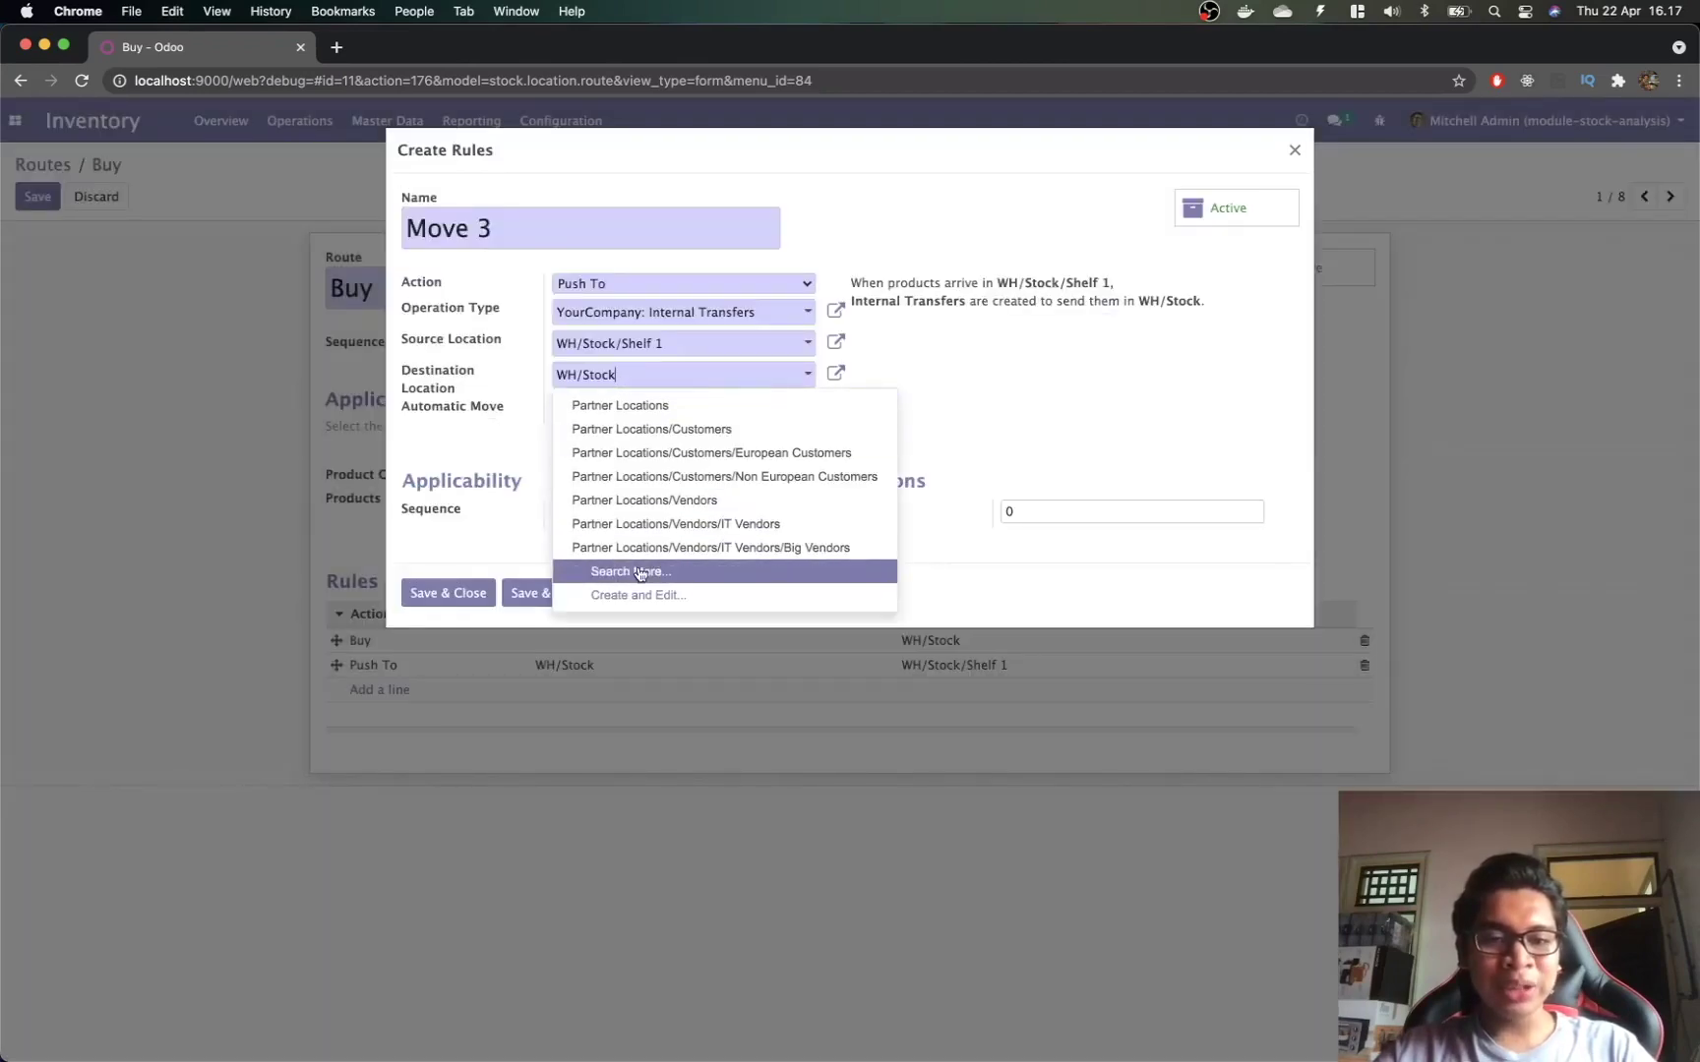
left_click(638, 572)
left_click(474, 807)
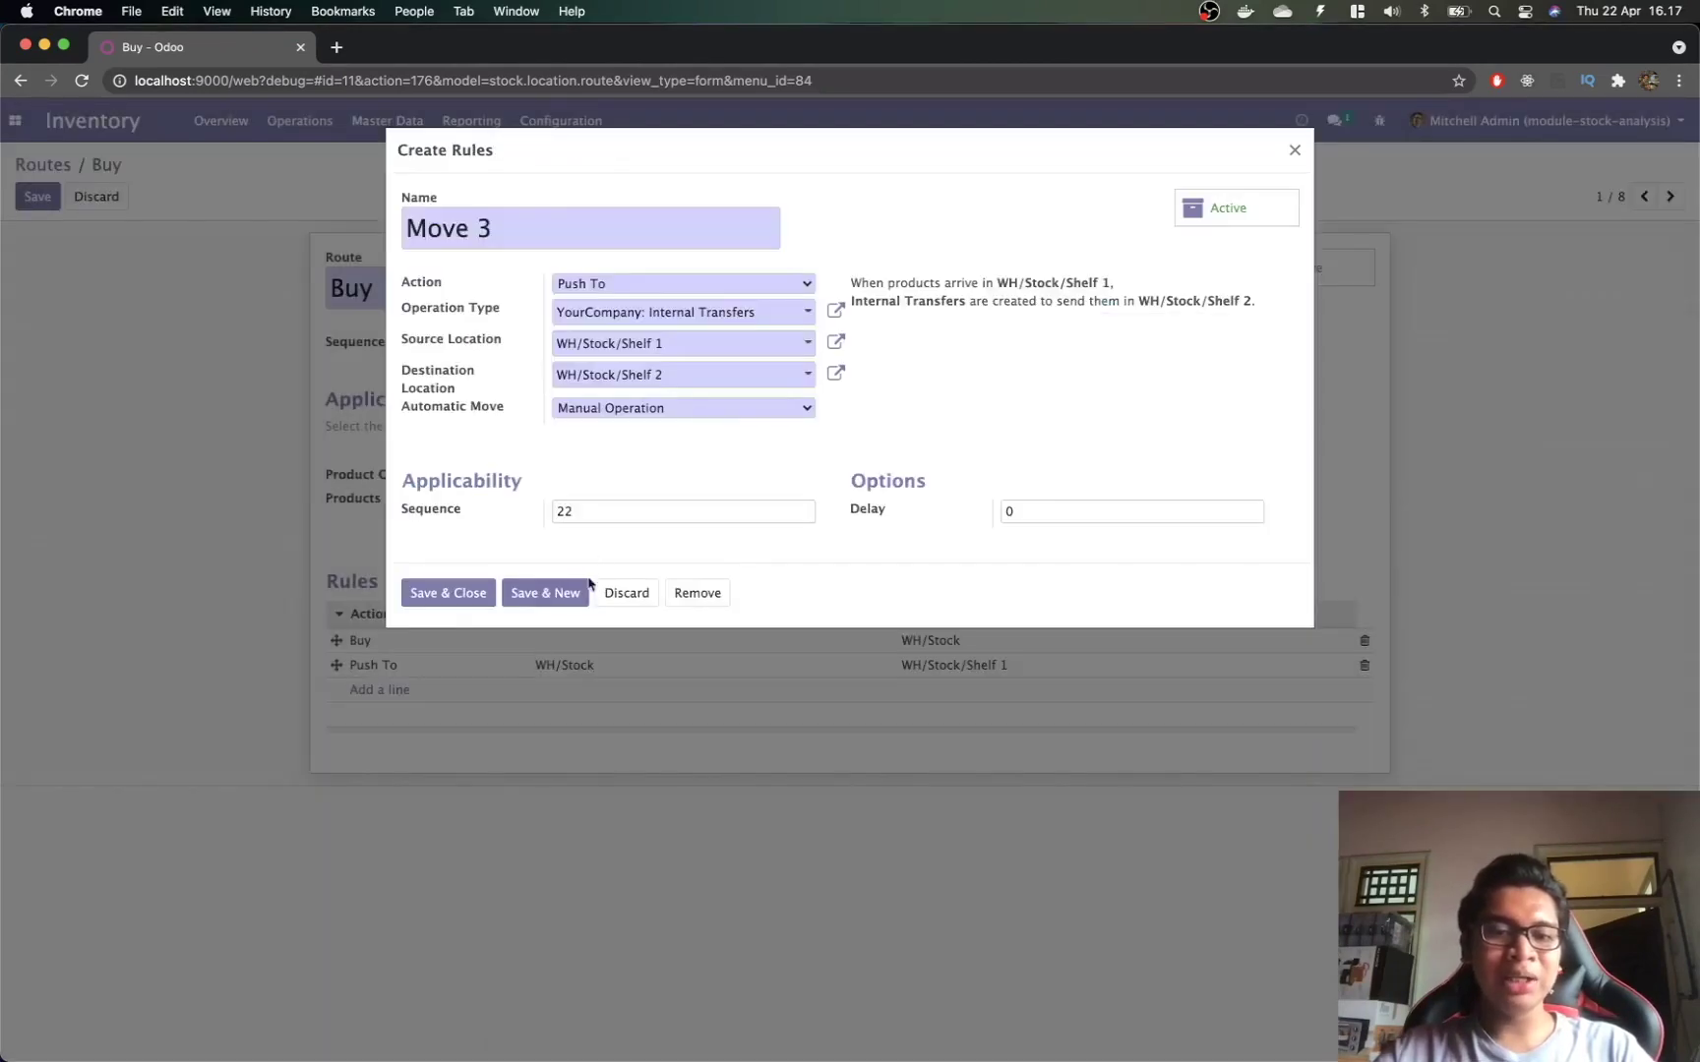
left_click(448, 593)
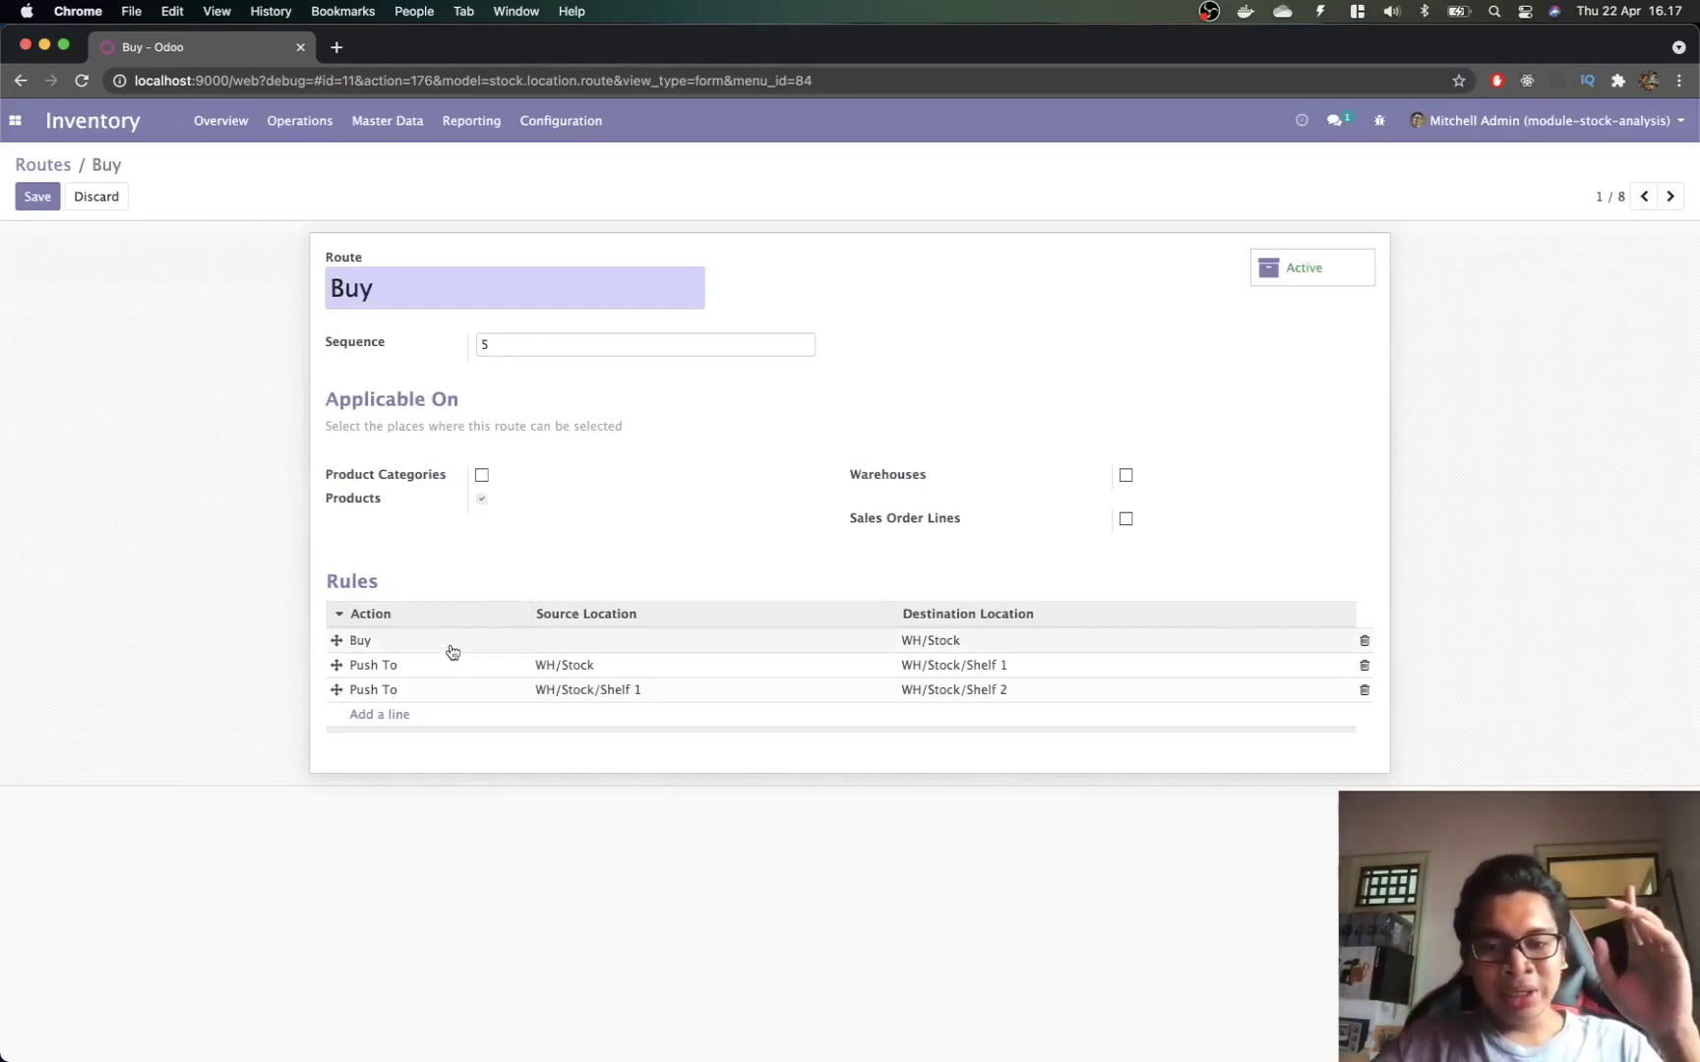
Step: Open the Odoo site at localhost:9000 in a second browser tab and return to the Buy route form
mouse_move(433, 655)
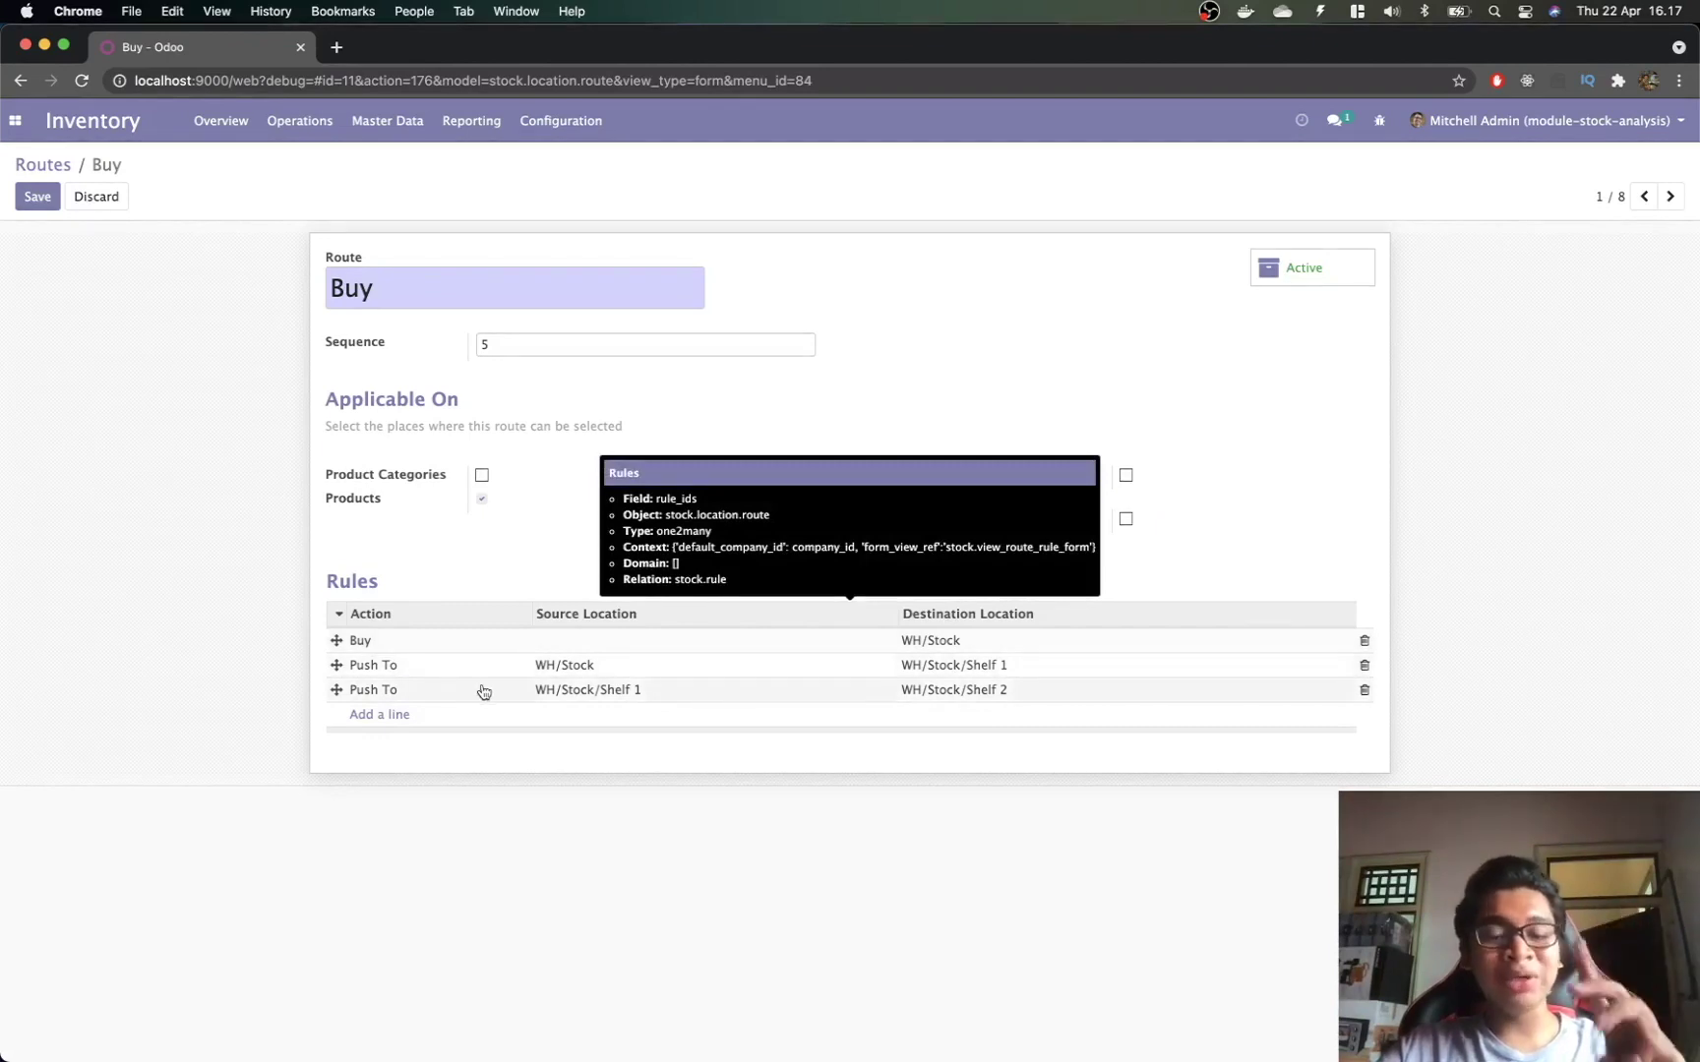
key("super+t")
type("local")
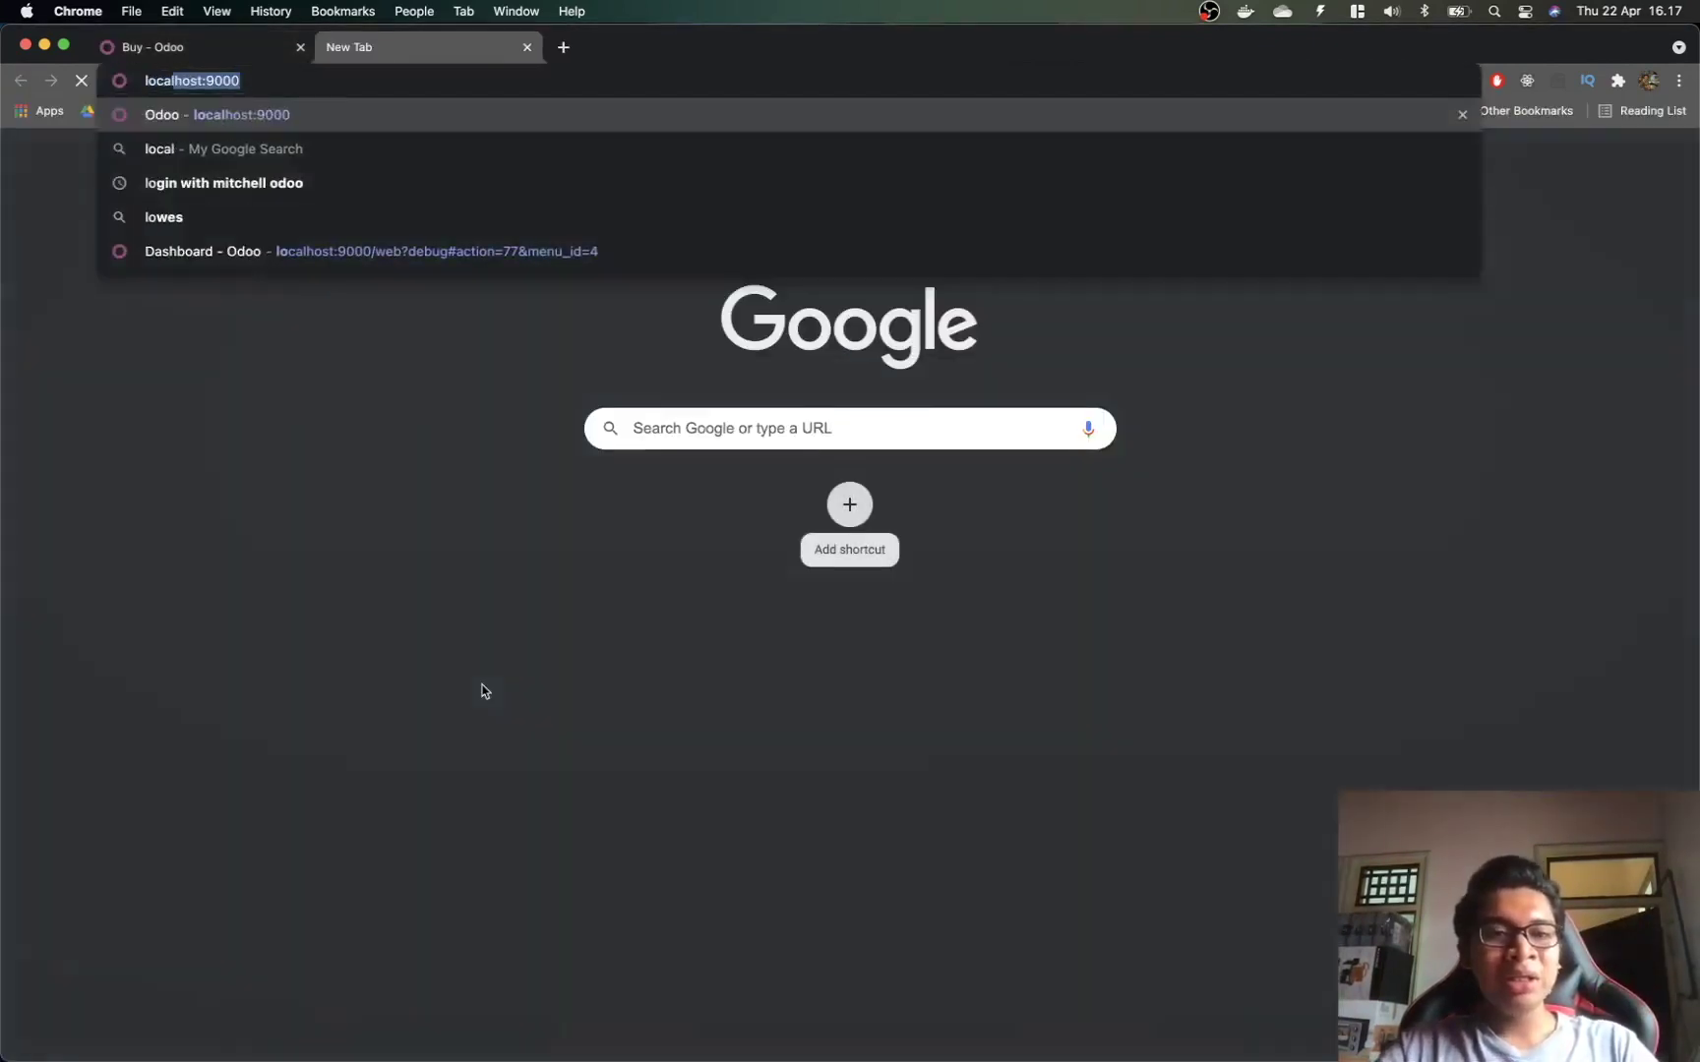
key("Return")
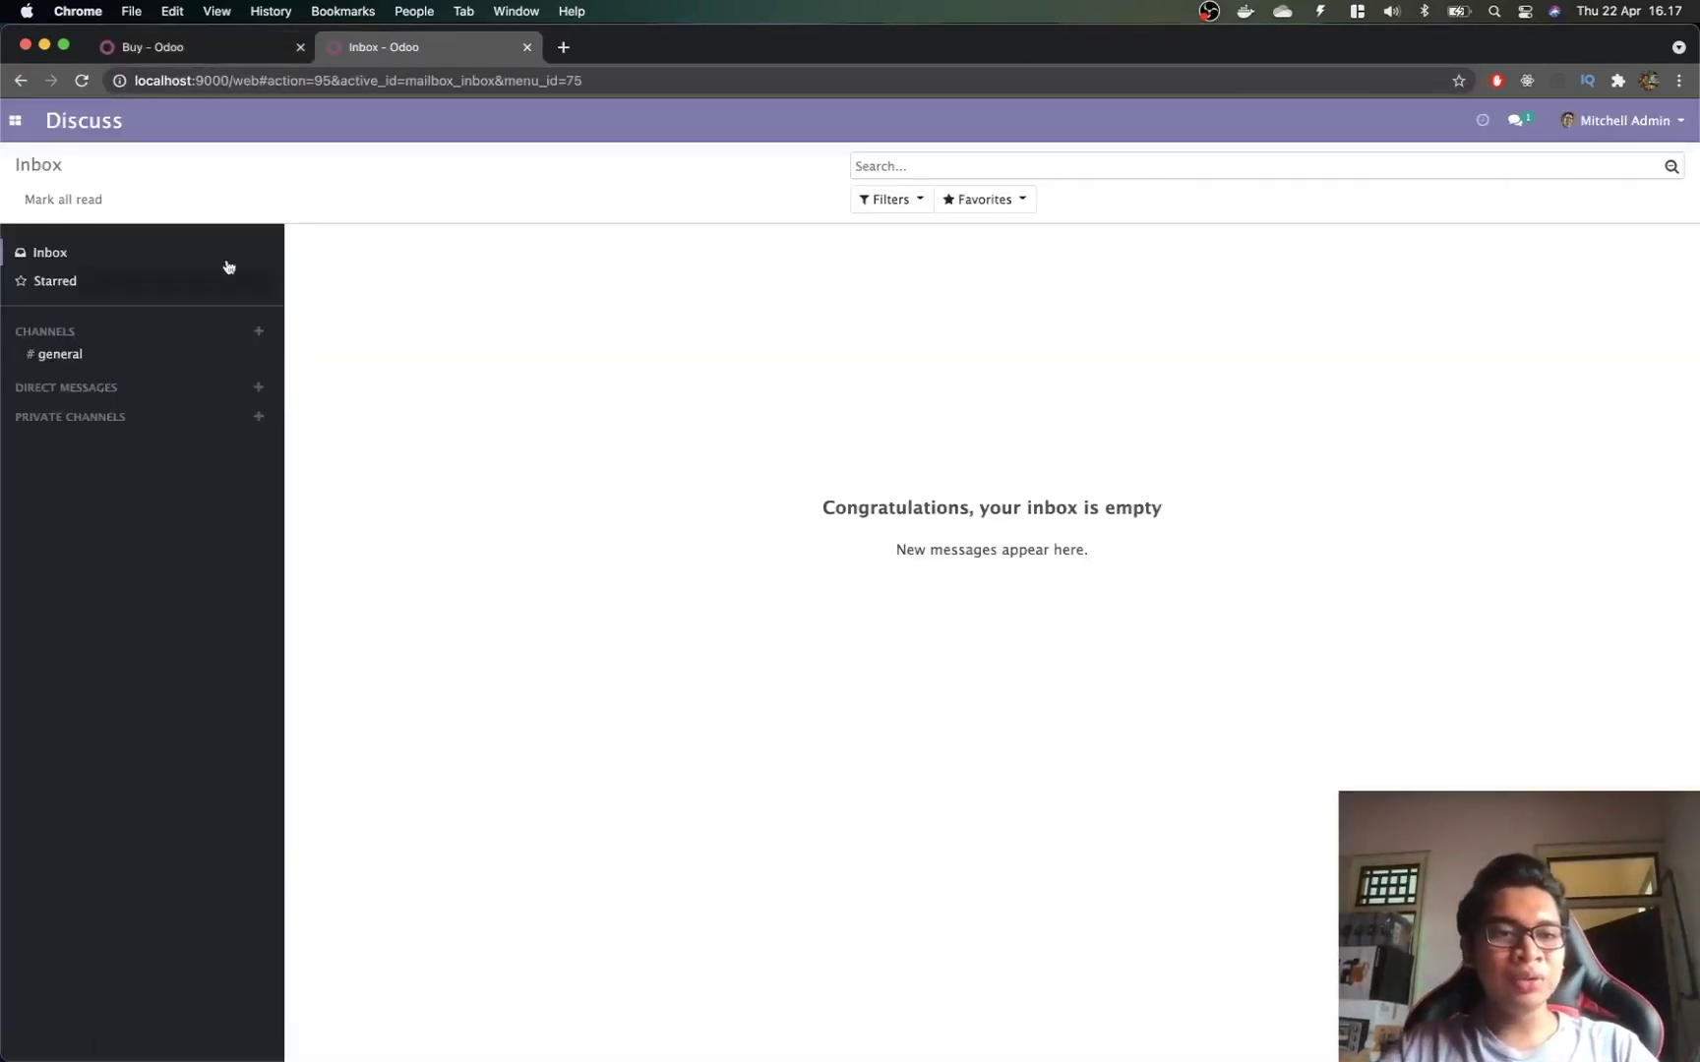
left_click(184, 50)
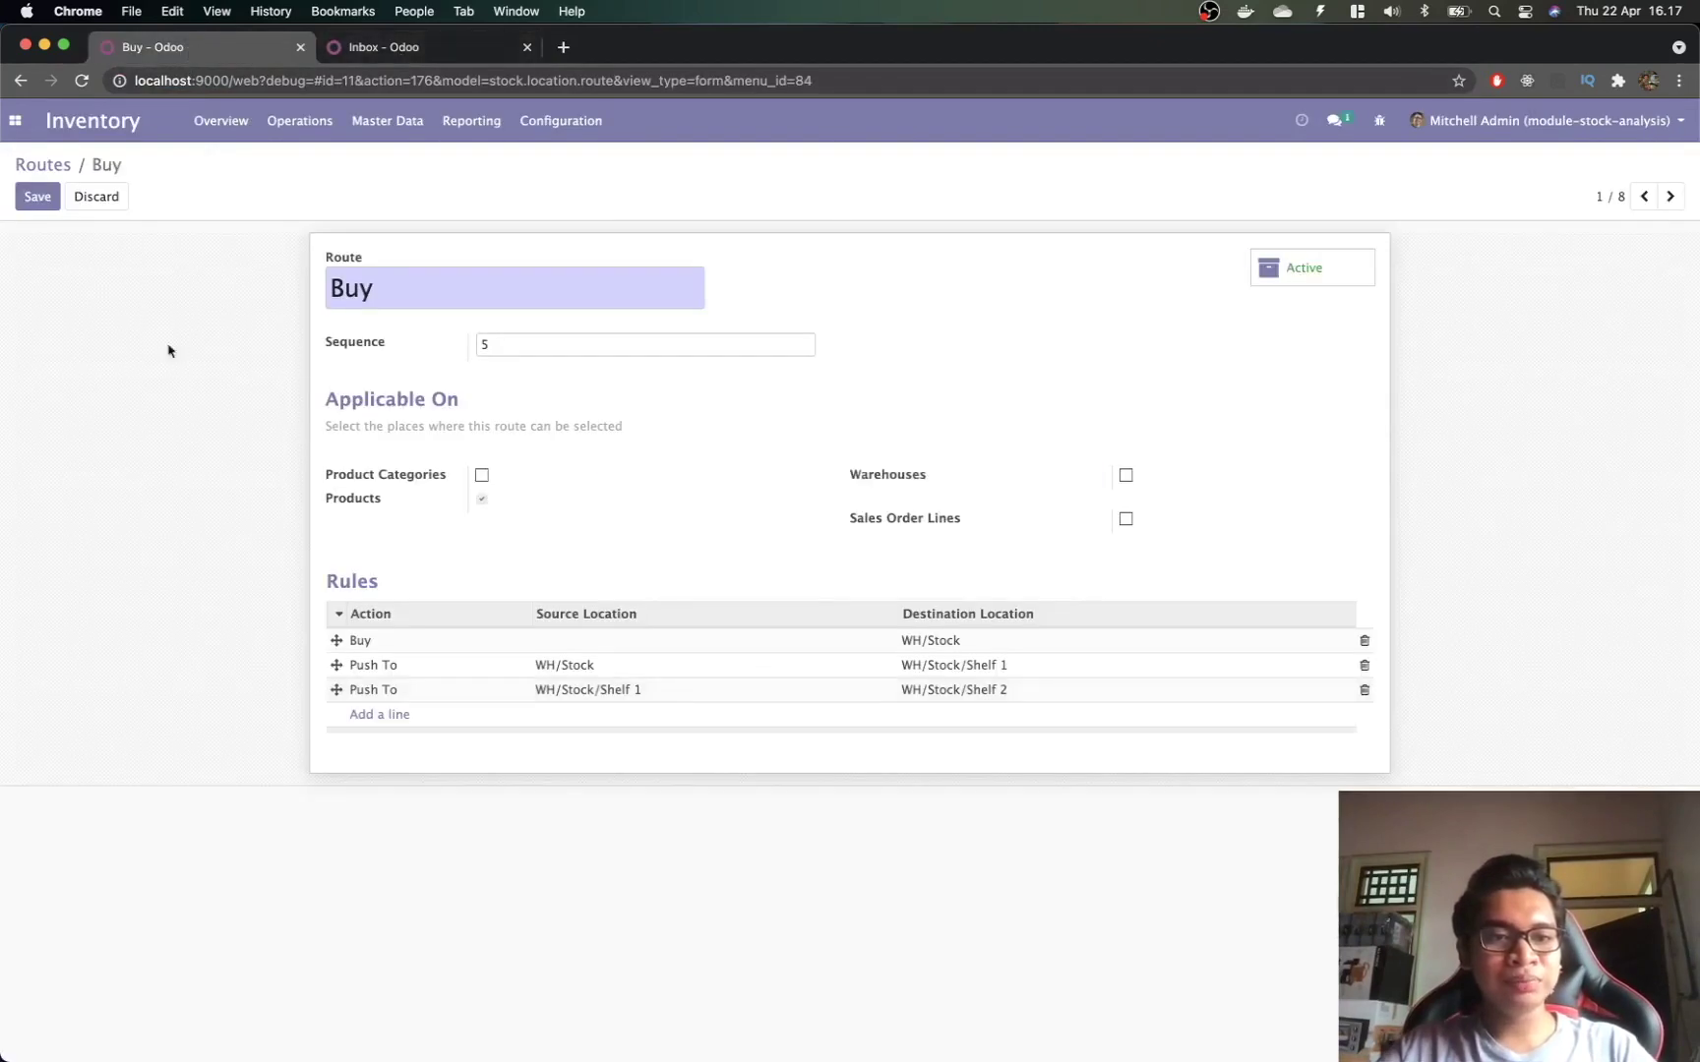
Step: Save the Buy route and start a new request for quotation in Purchase with Azure Interior as vendor
left_click(37, 196)
left_click(492, 54)
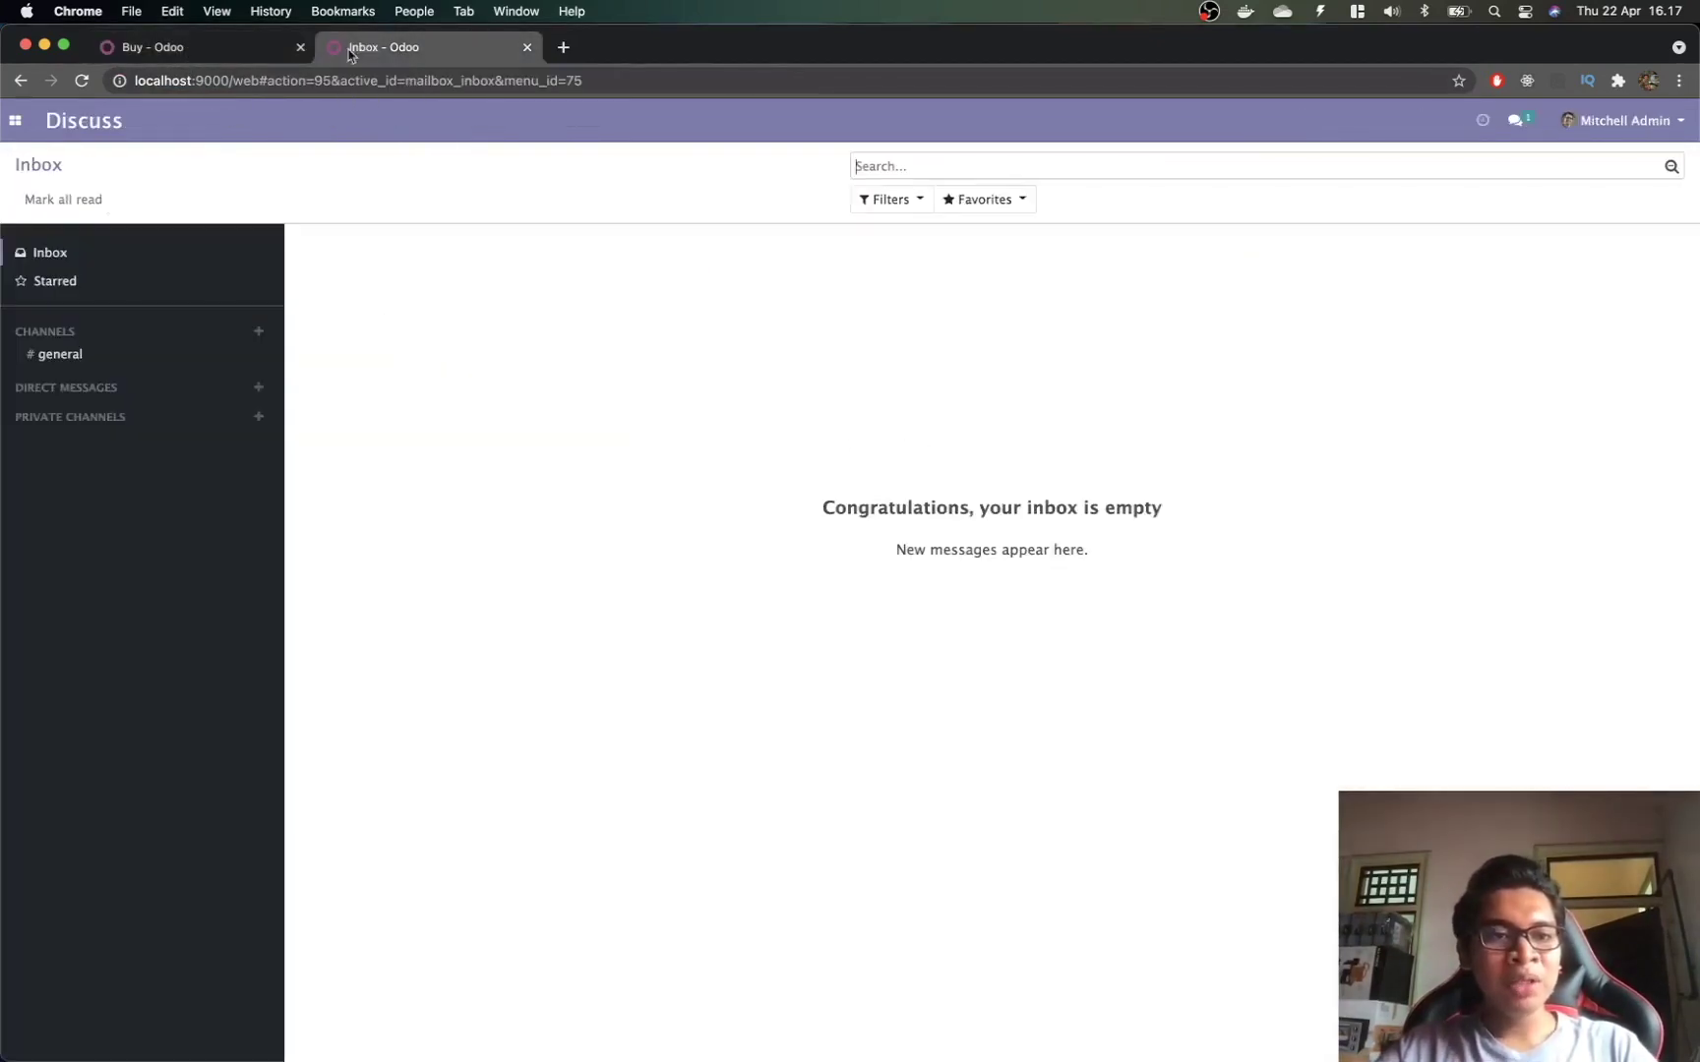
left_click(29, 120)
left_click(55, 208)
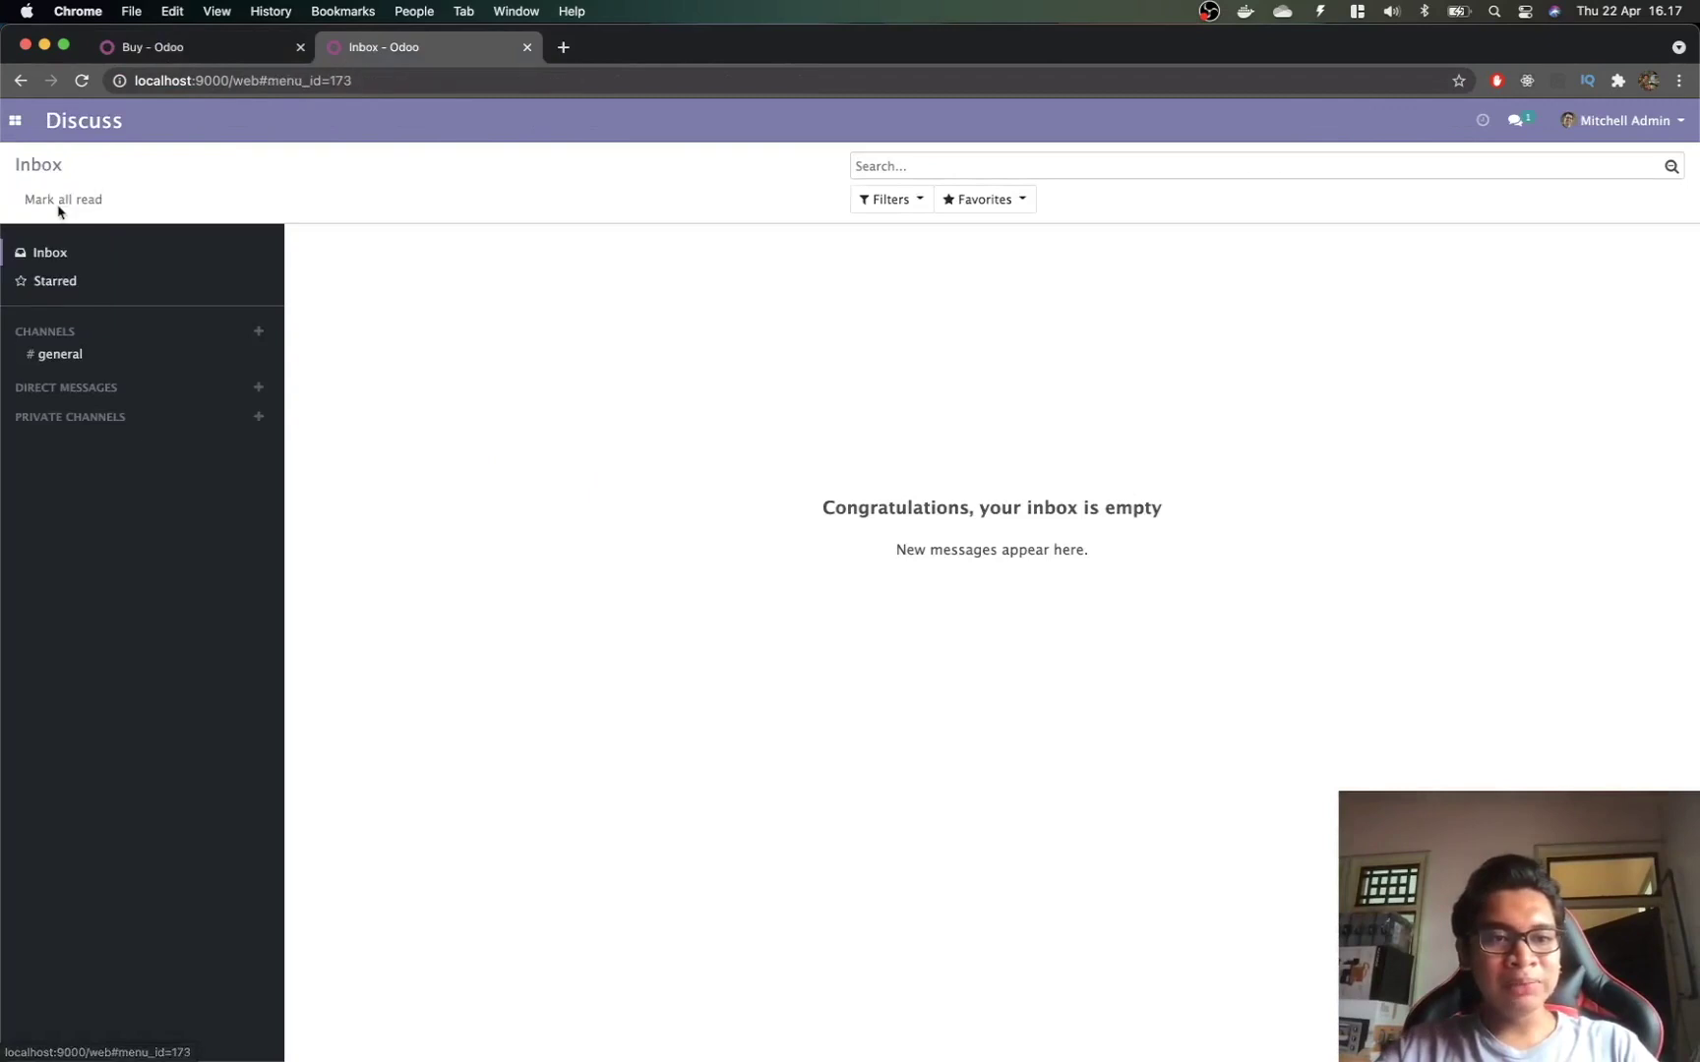
left_click(43, 199)
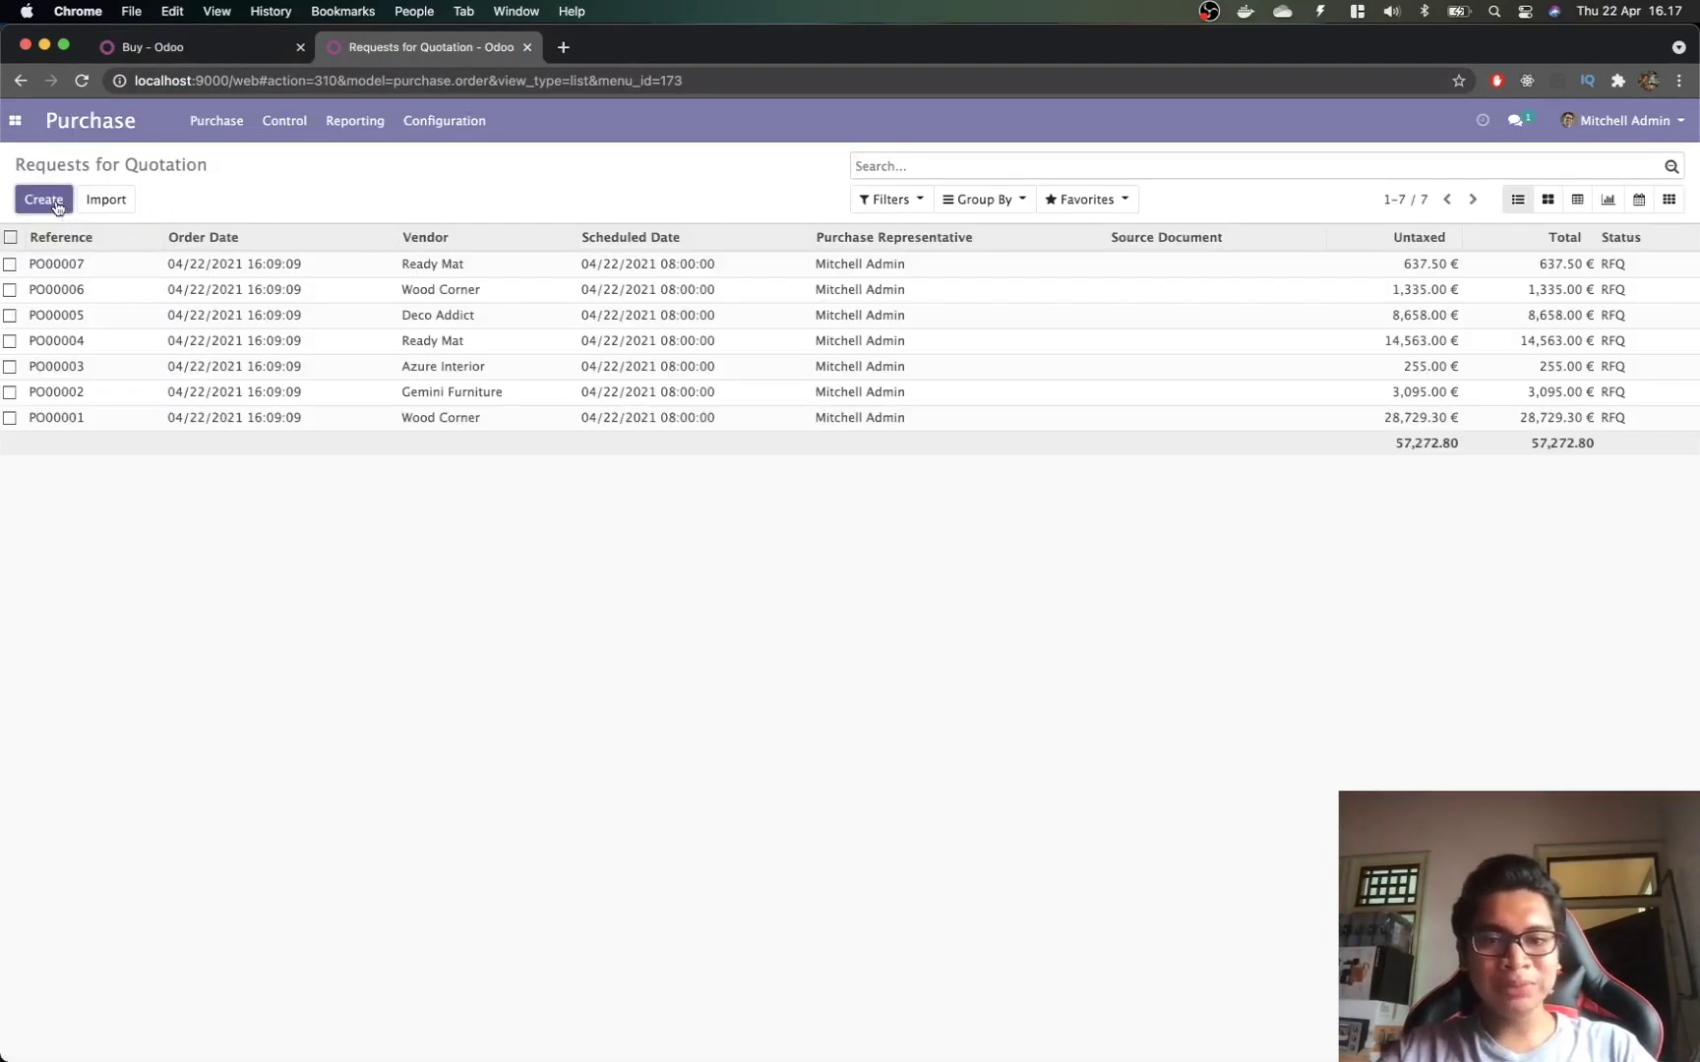
left_click(593, 376)
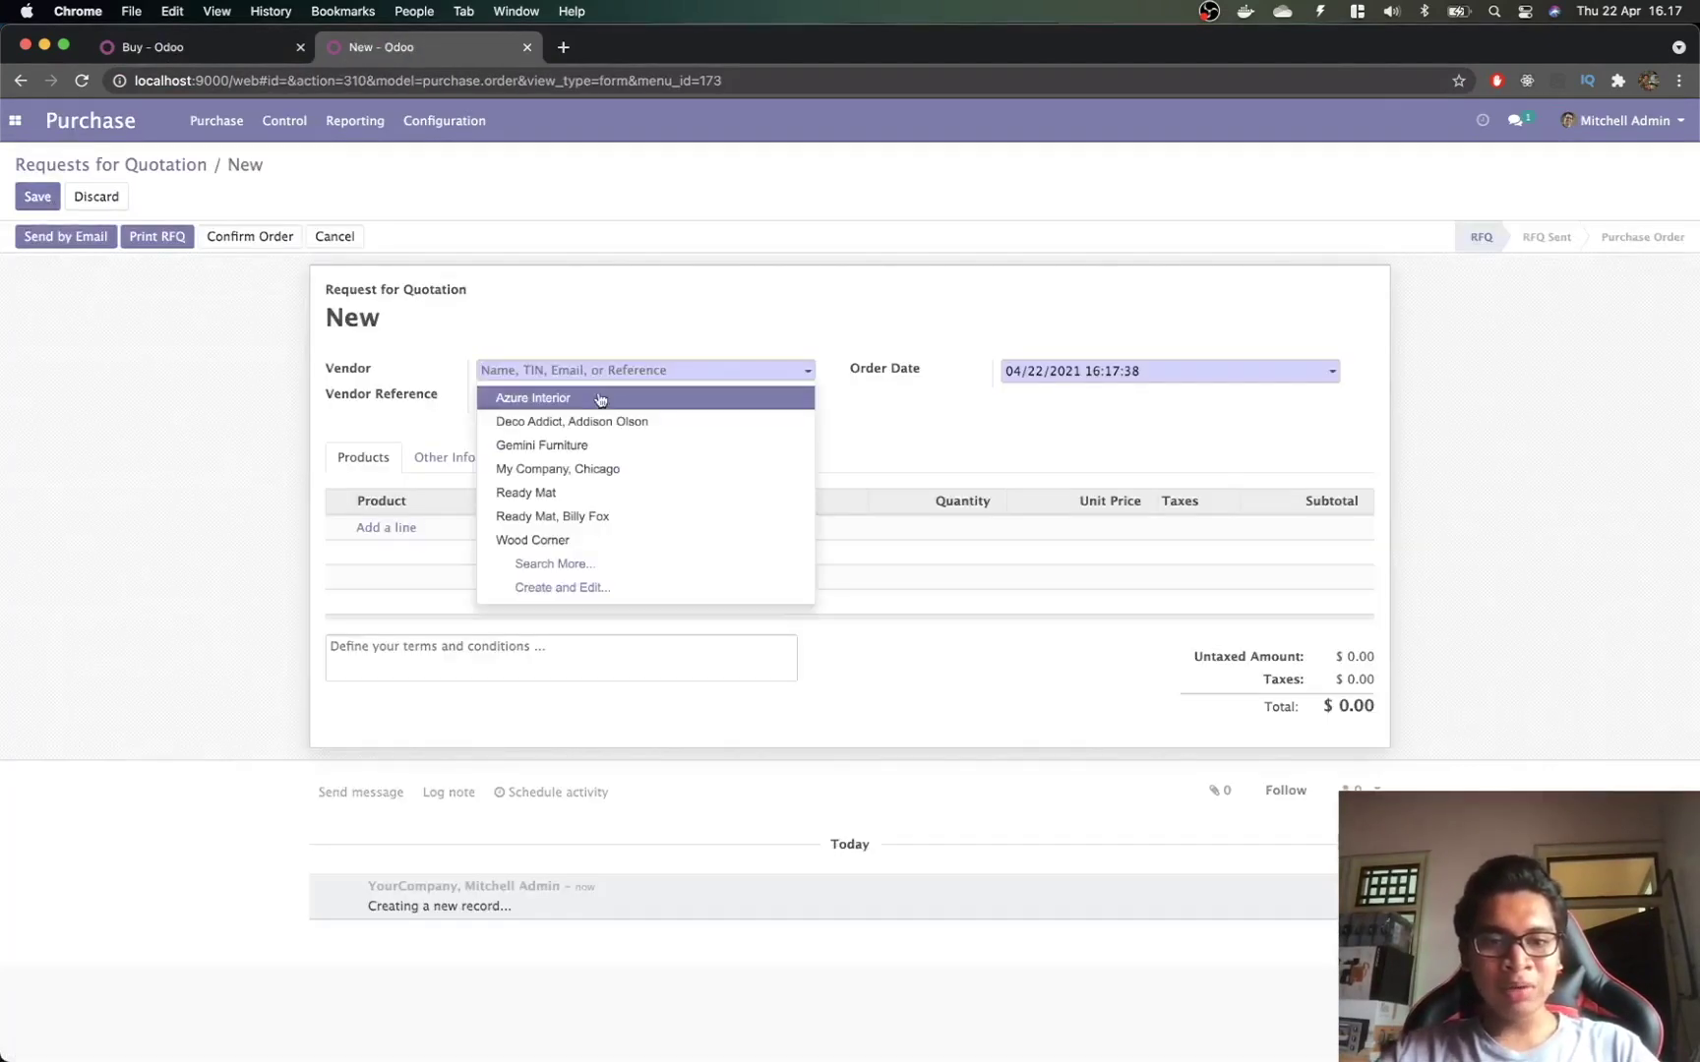
left_click(599, 395)
Step: Add the product [E-COM07] Large Cabinet at a unit price of 100 to the quotation and confirm the order
left_click(391, 533)
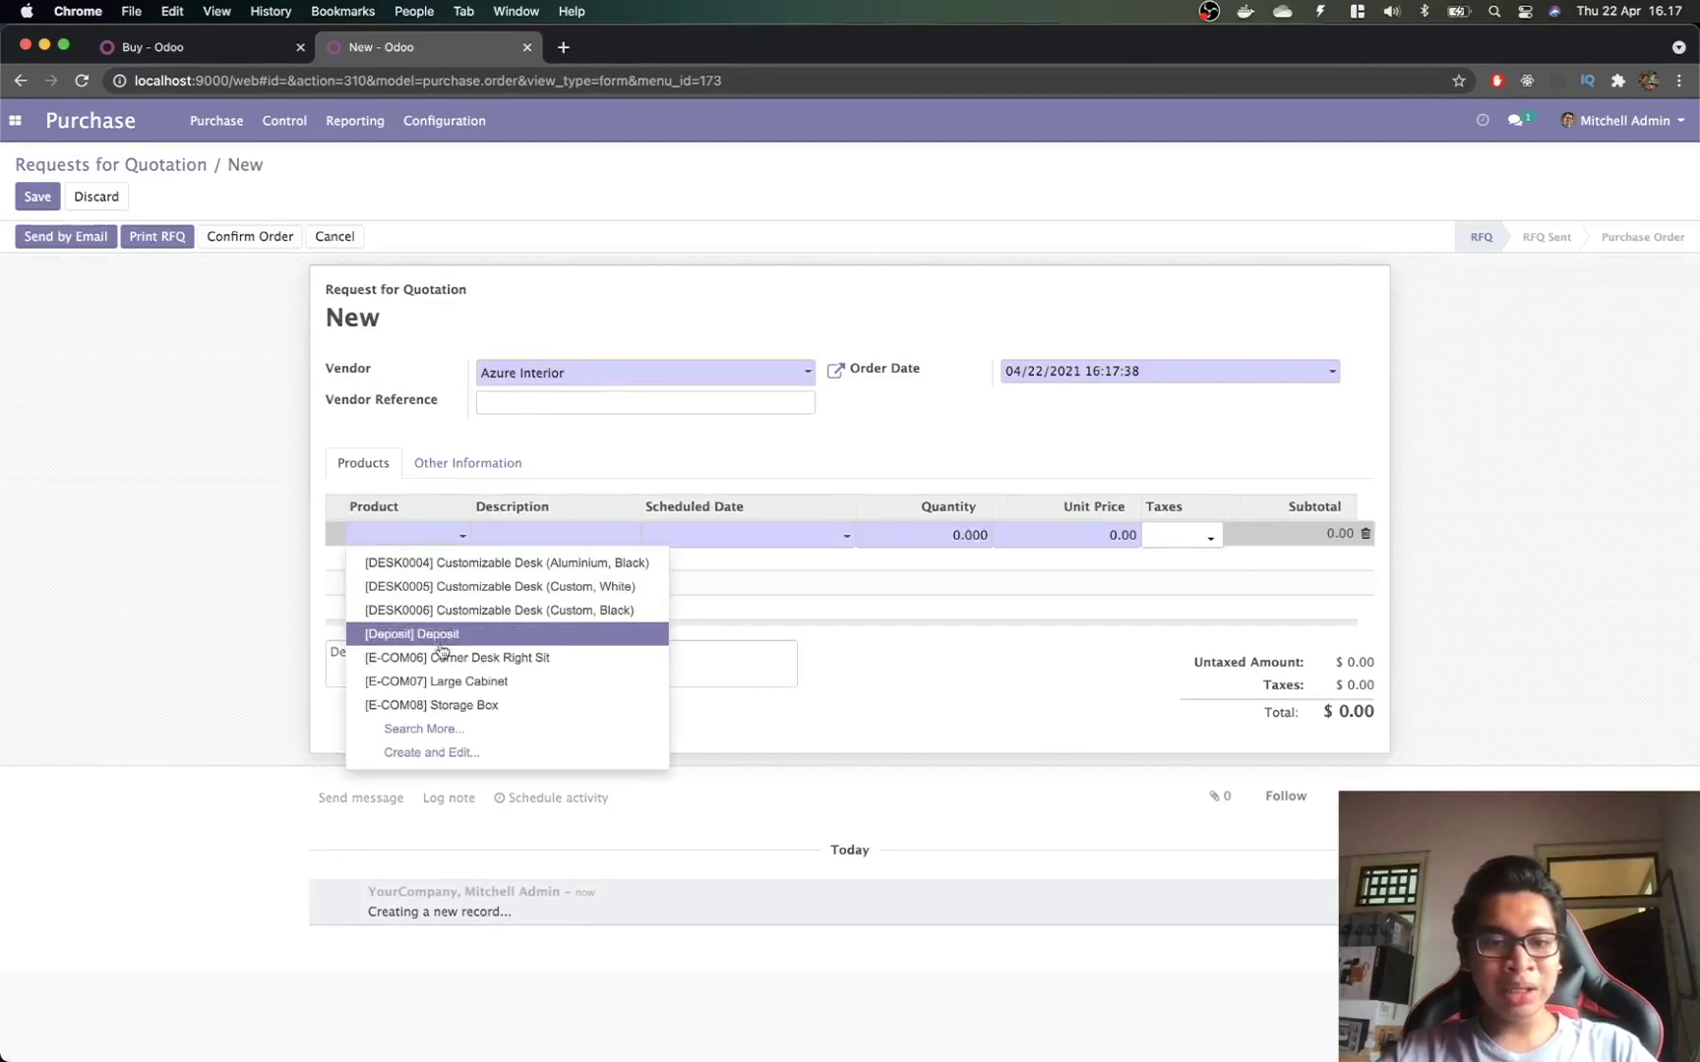
left_click(450, 681)
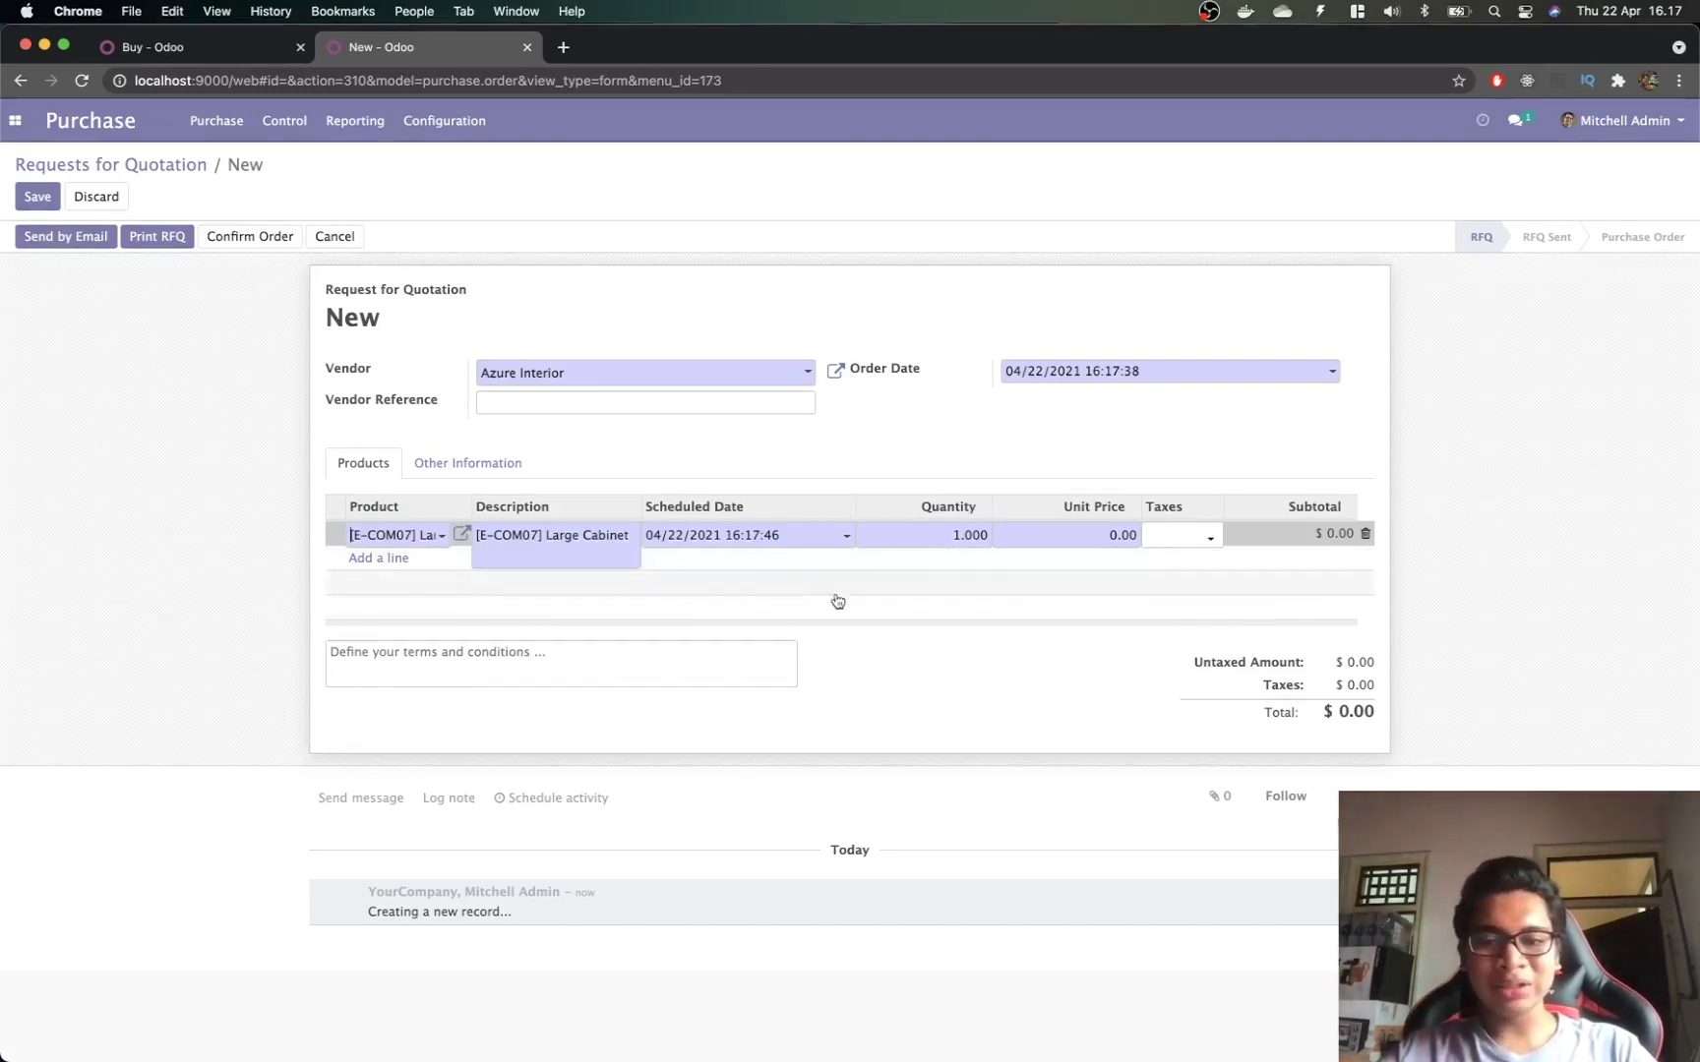
type("10")
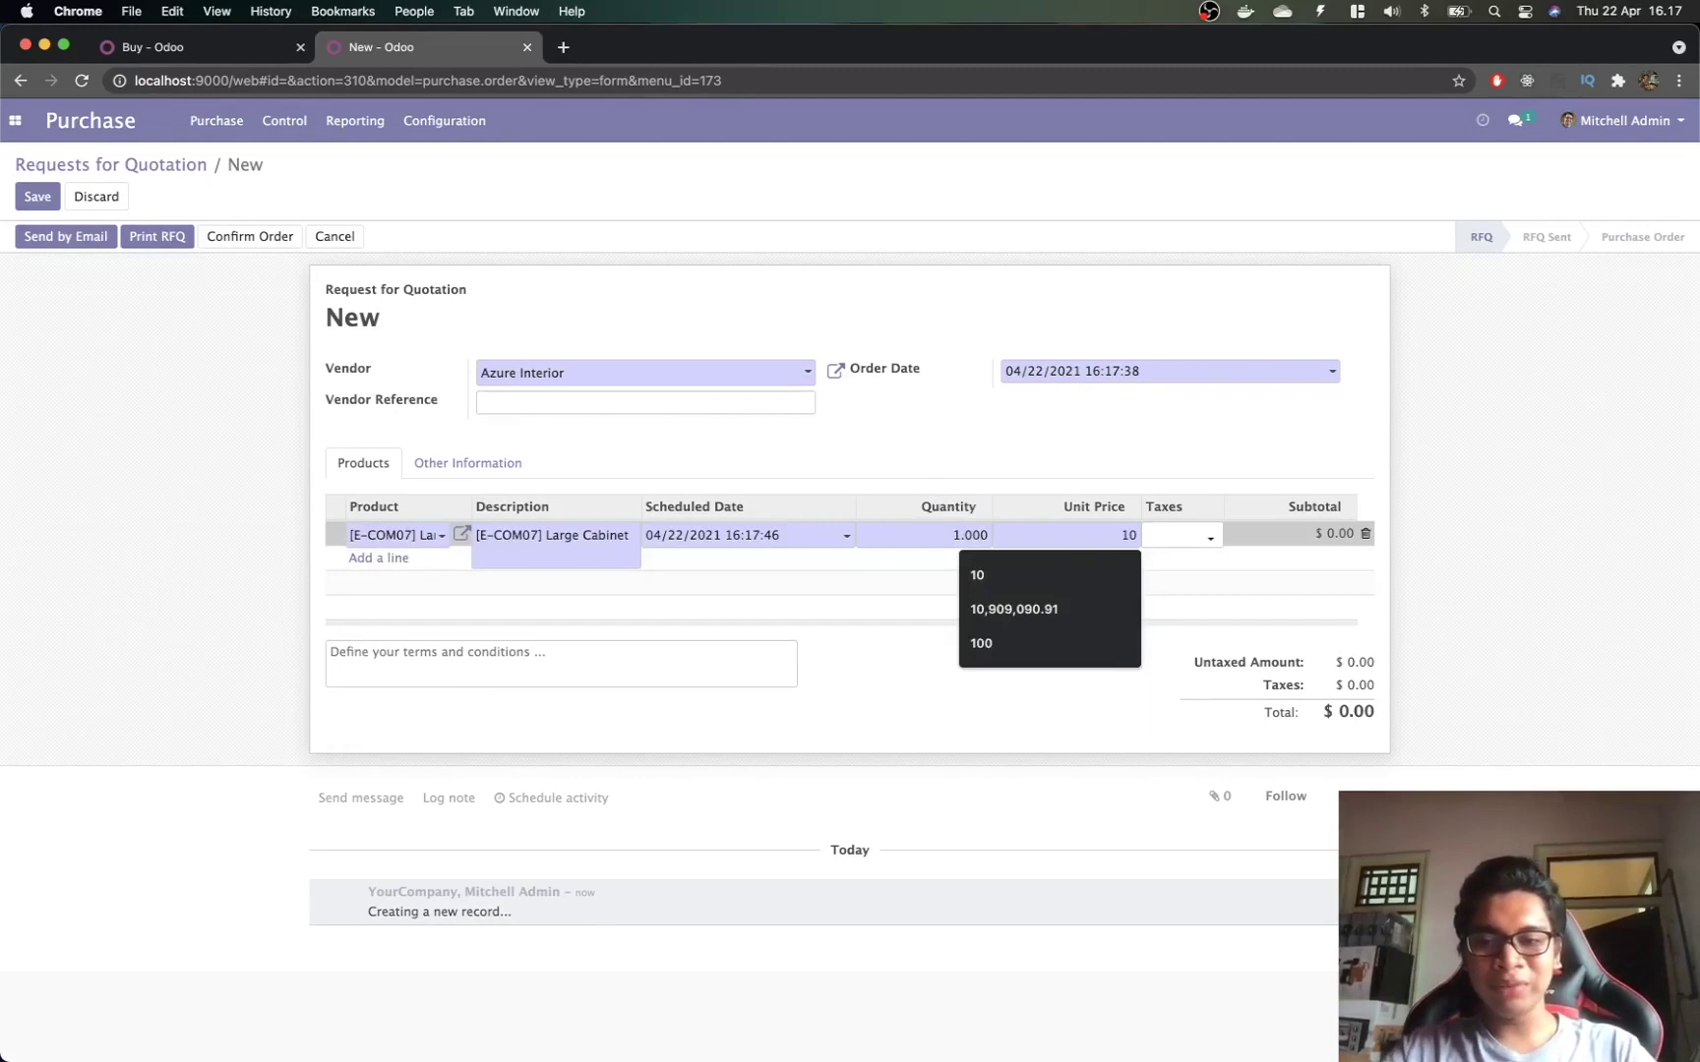
type("0")
left_click(384, 394)
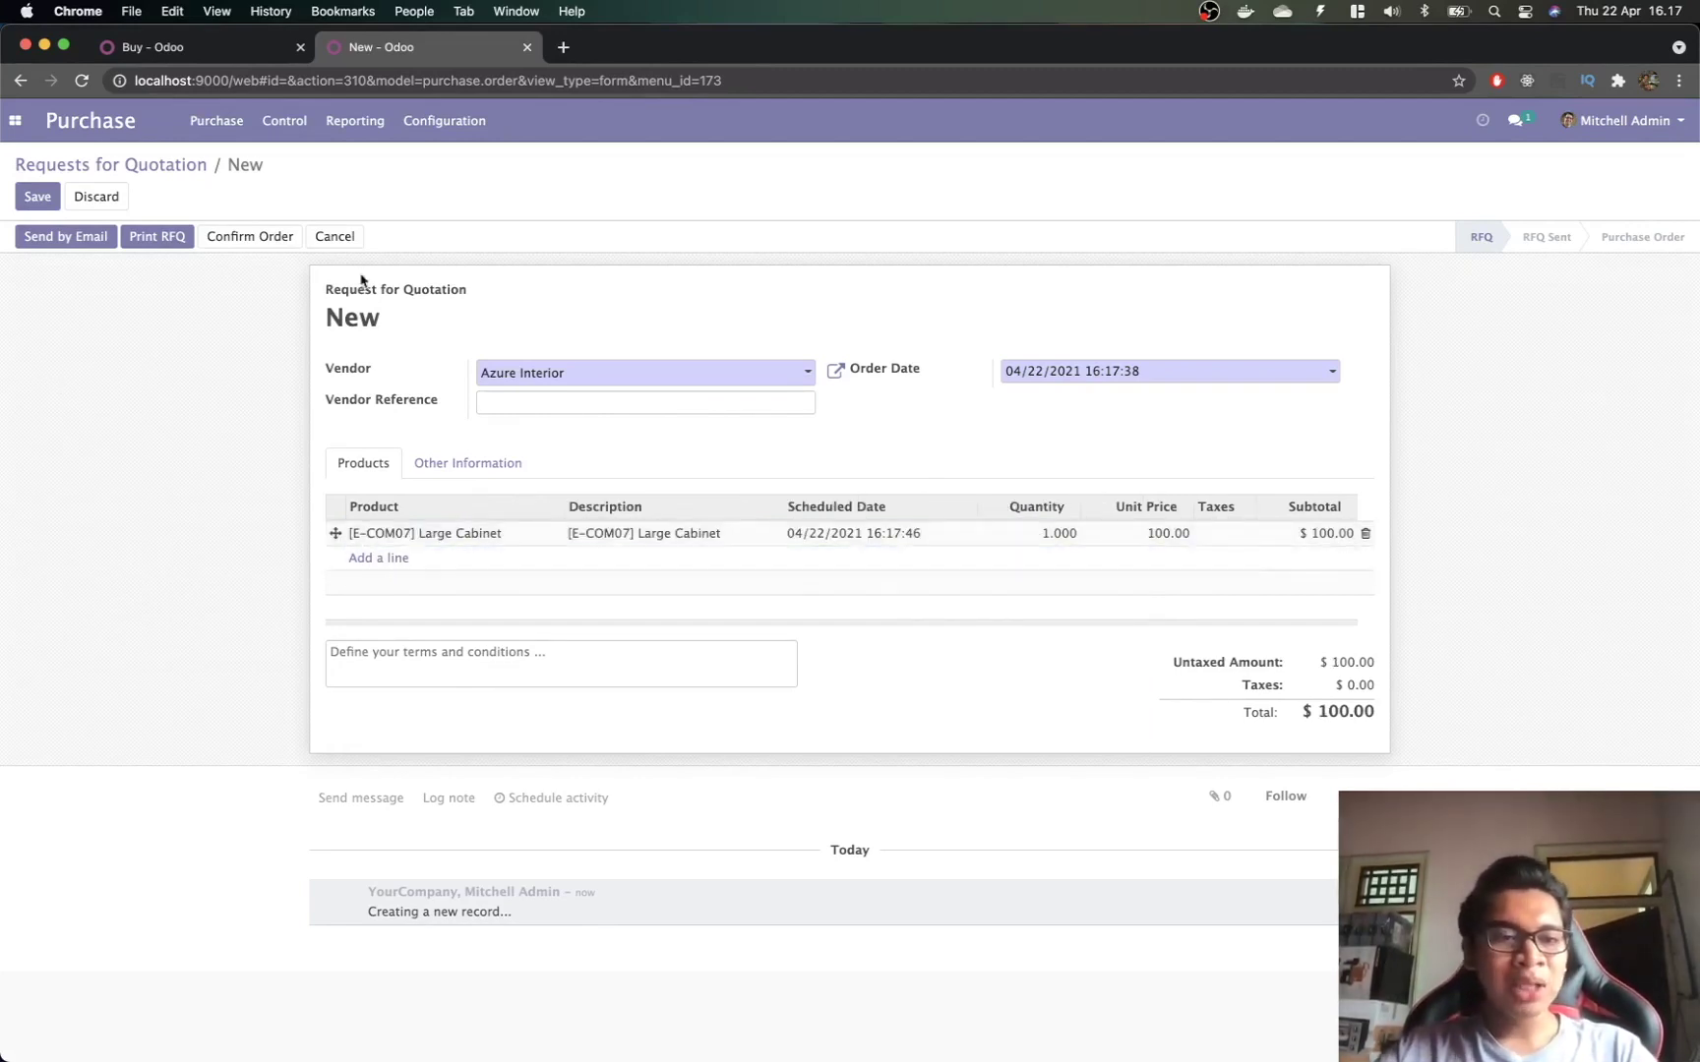
left_click(261, 236)
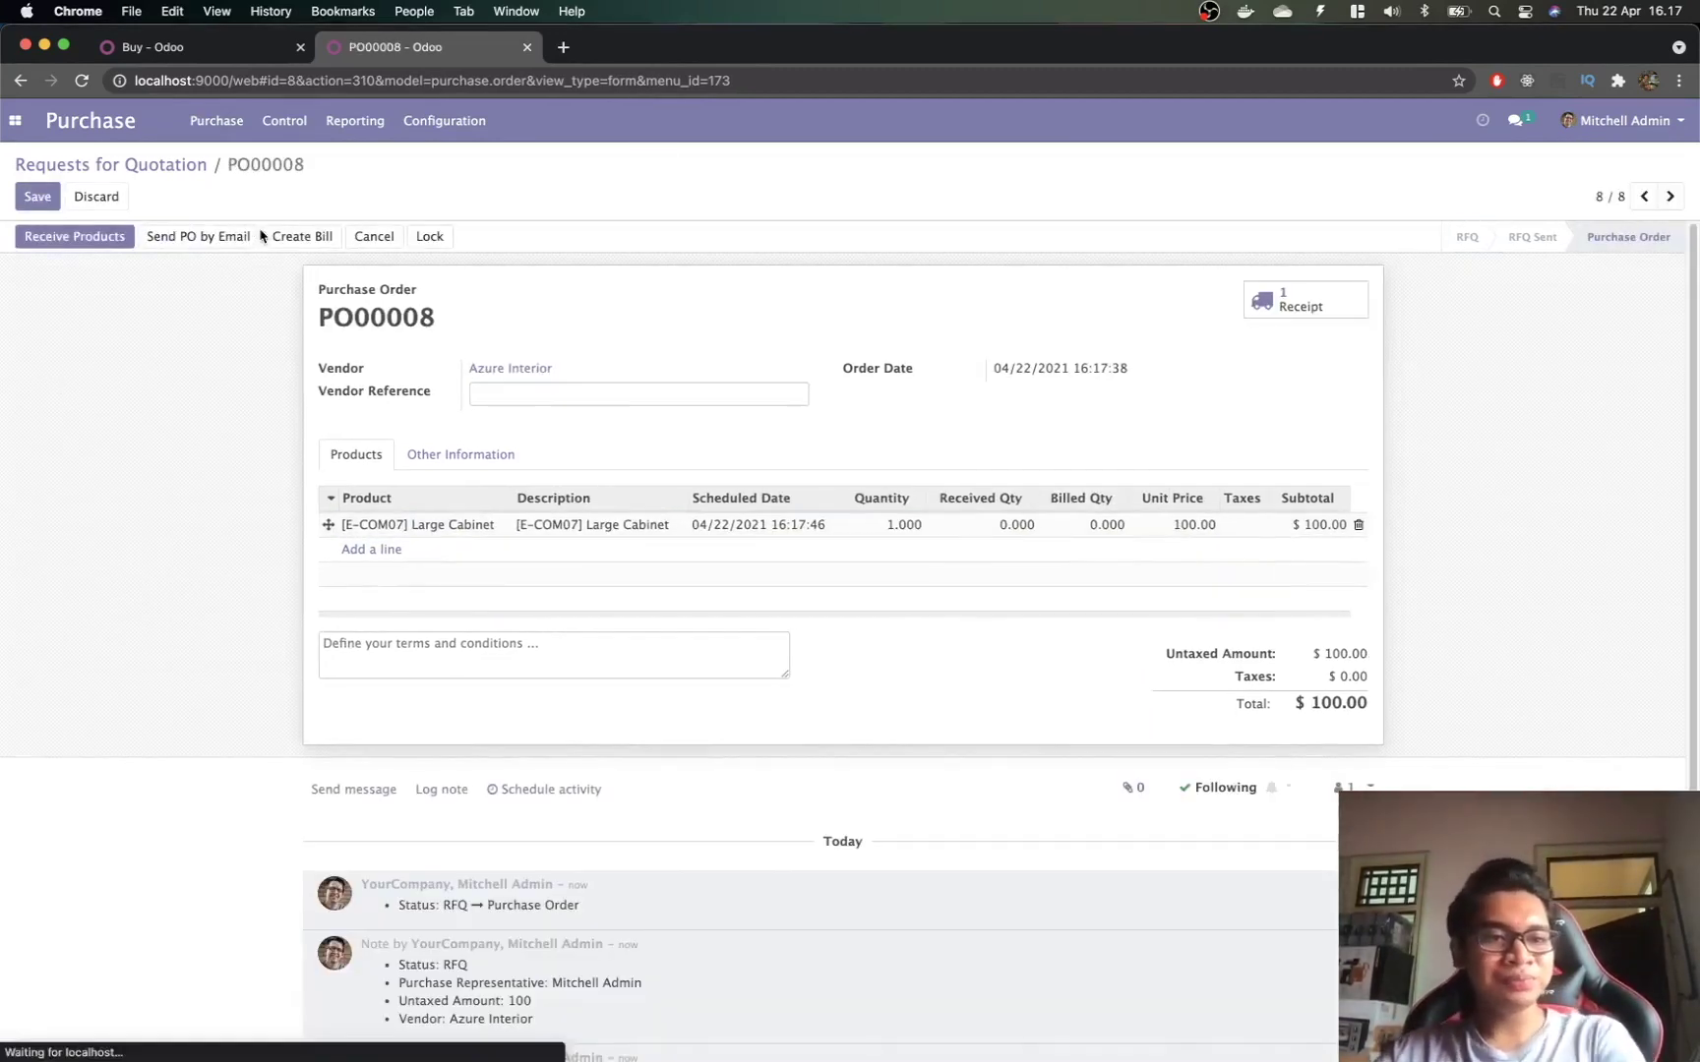
Step: Open the order's receipt, set the Large Cabinet's done quantity to 1 for WH/Stock, and validate the receipt
left_click(99, 237)
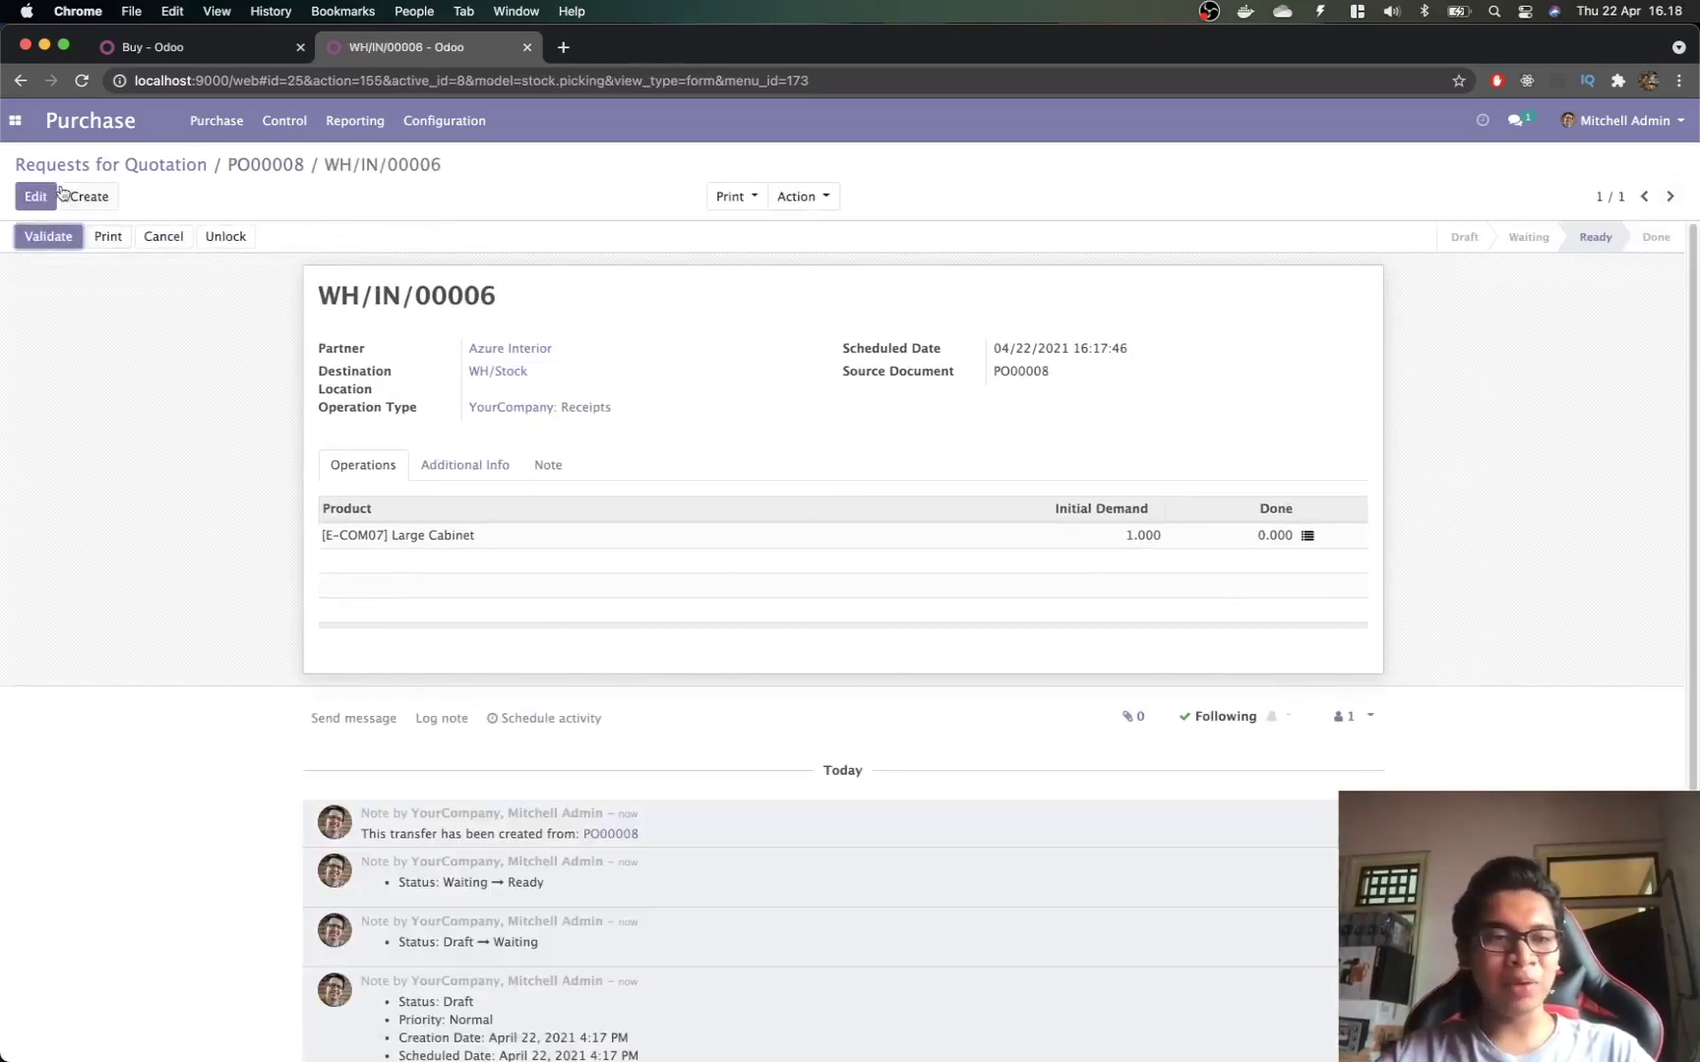
left_click(40, 196)
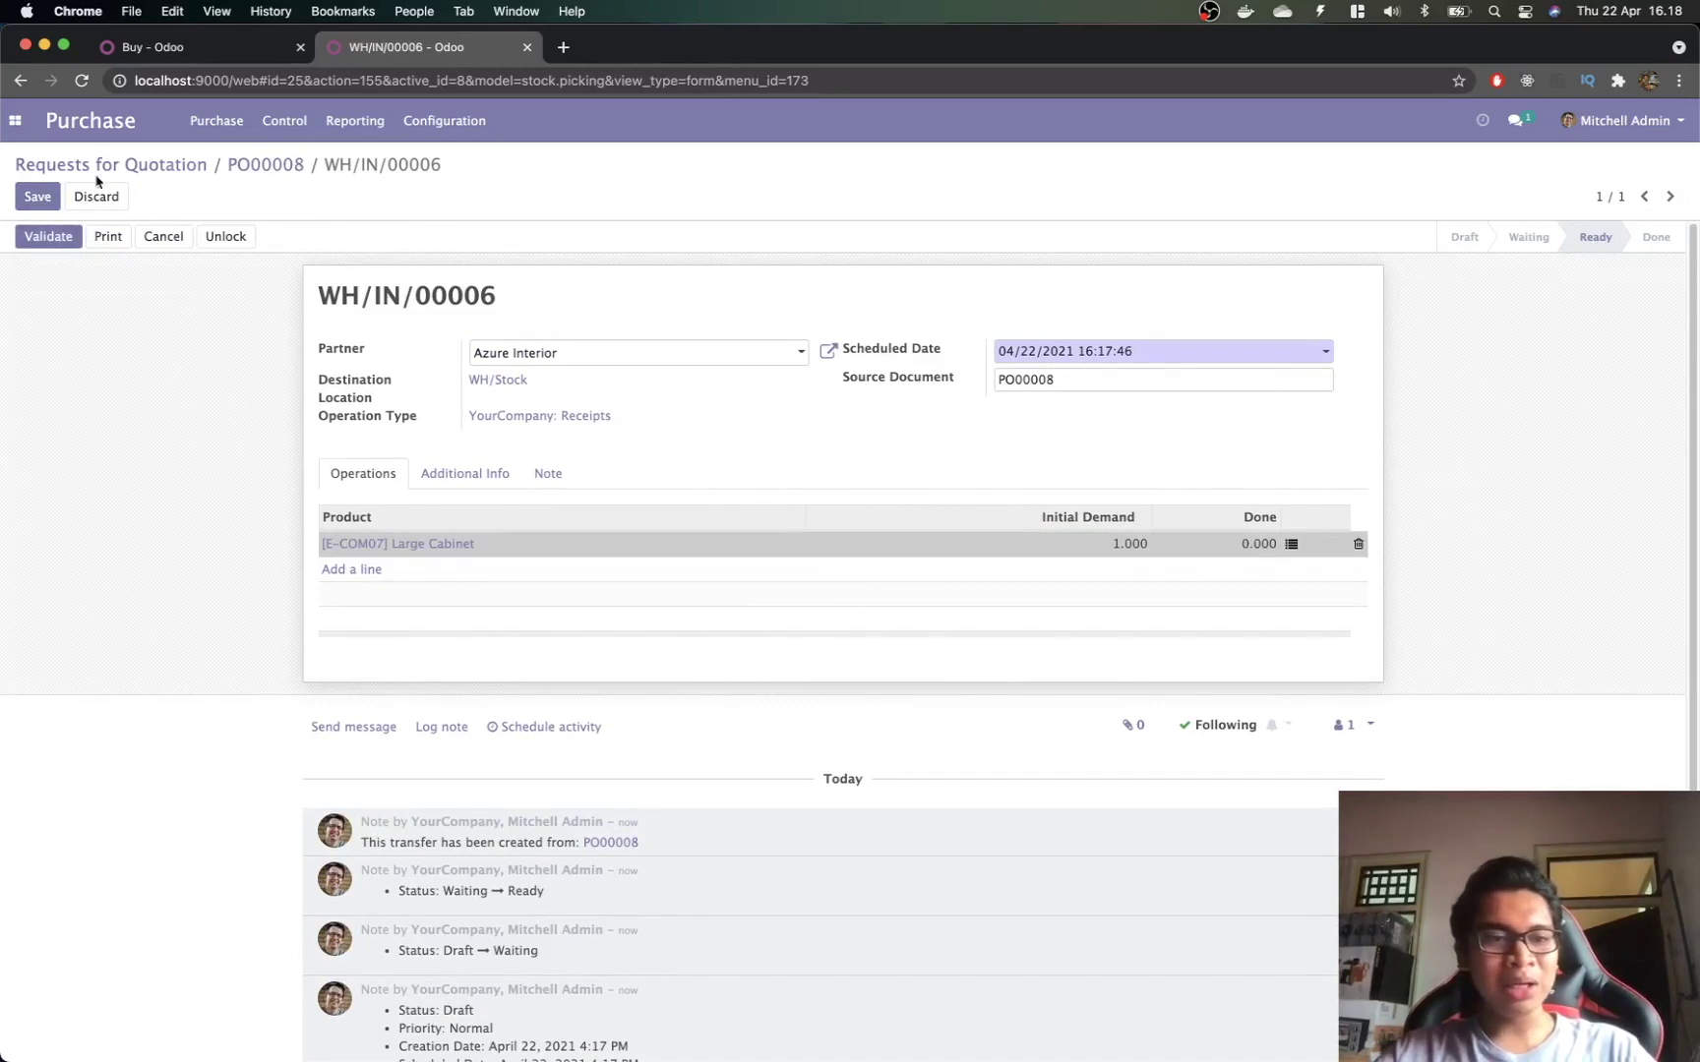
left_click(1293, 545)
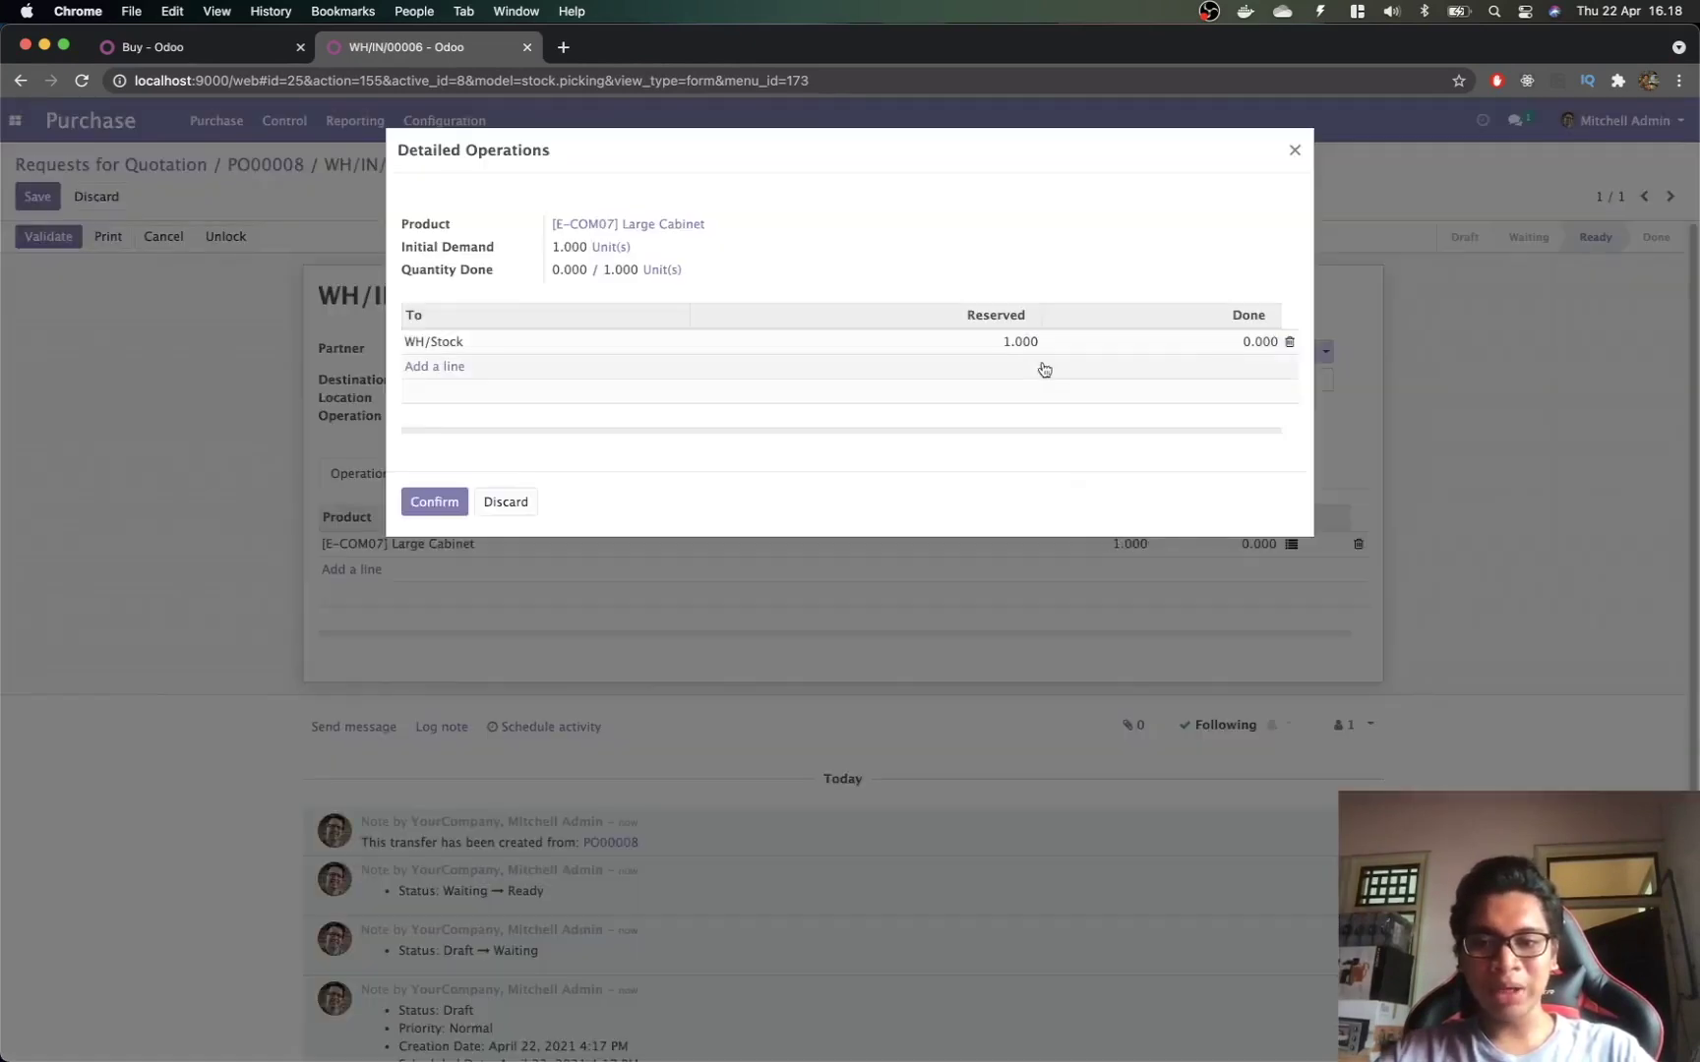
left_click(1070, 344)
type("1")
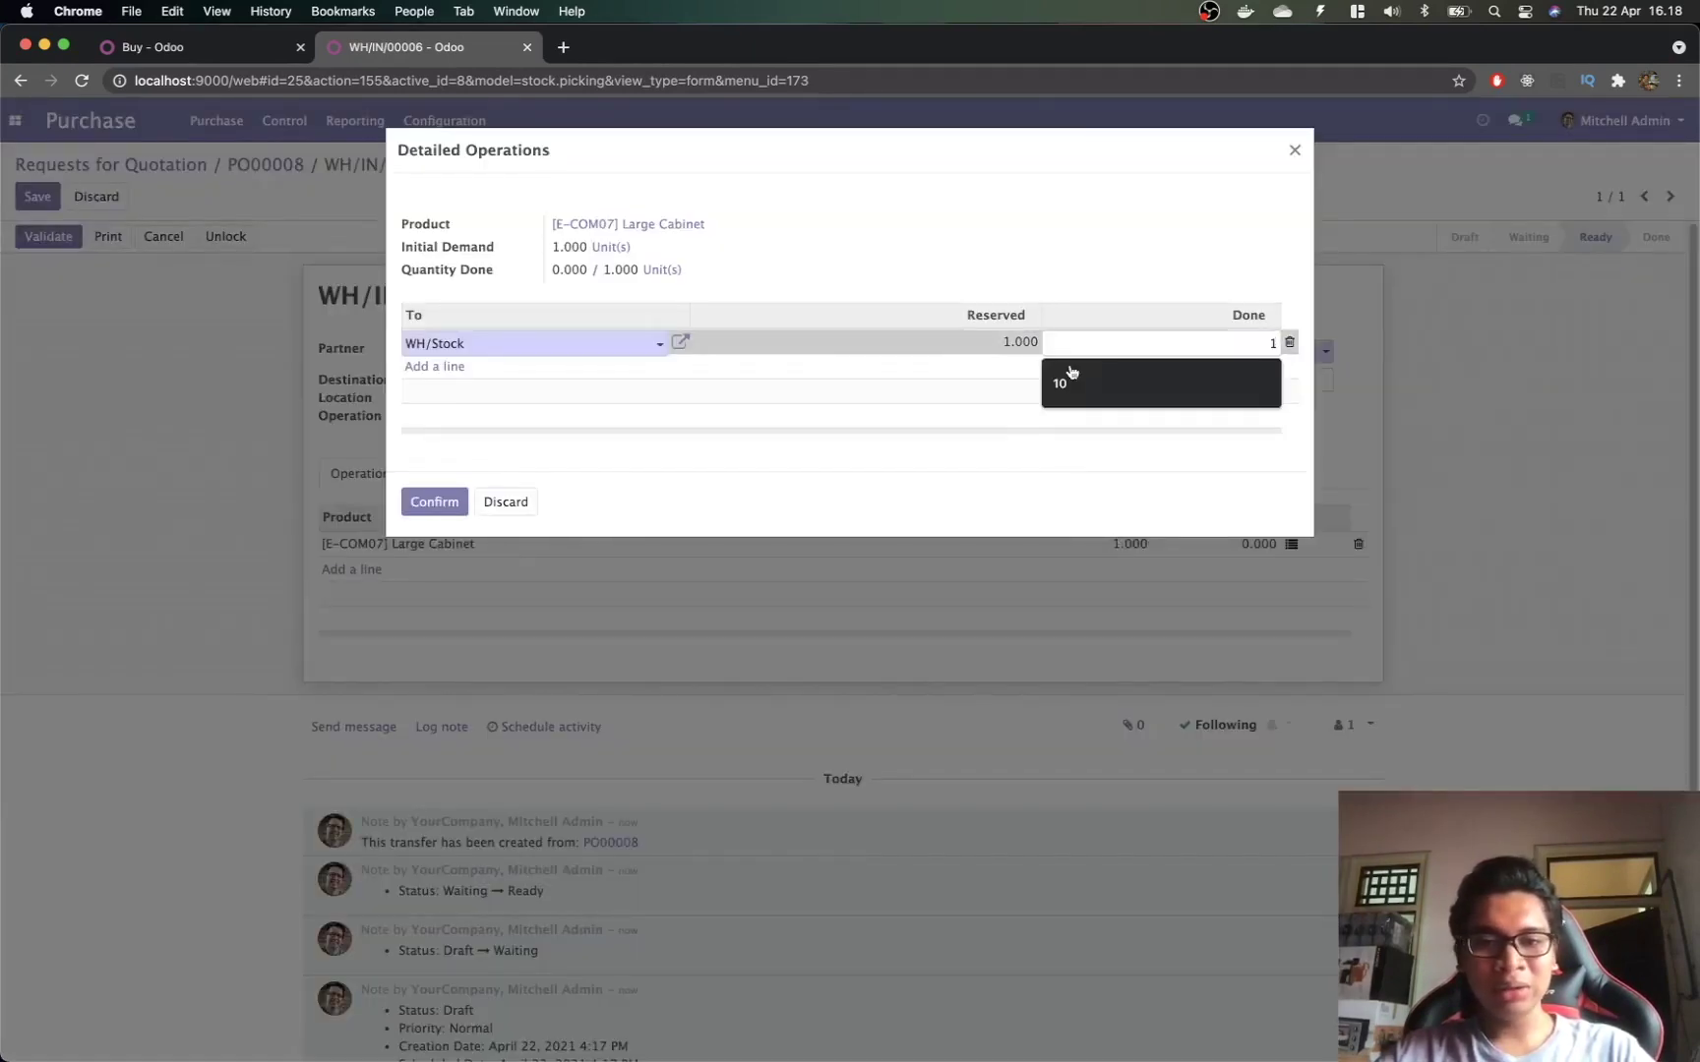
left_click(440, 499)
left_click(62, 239)
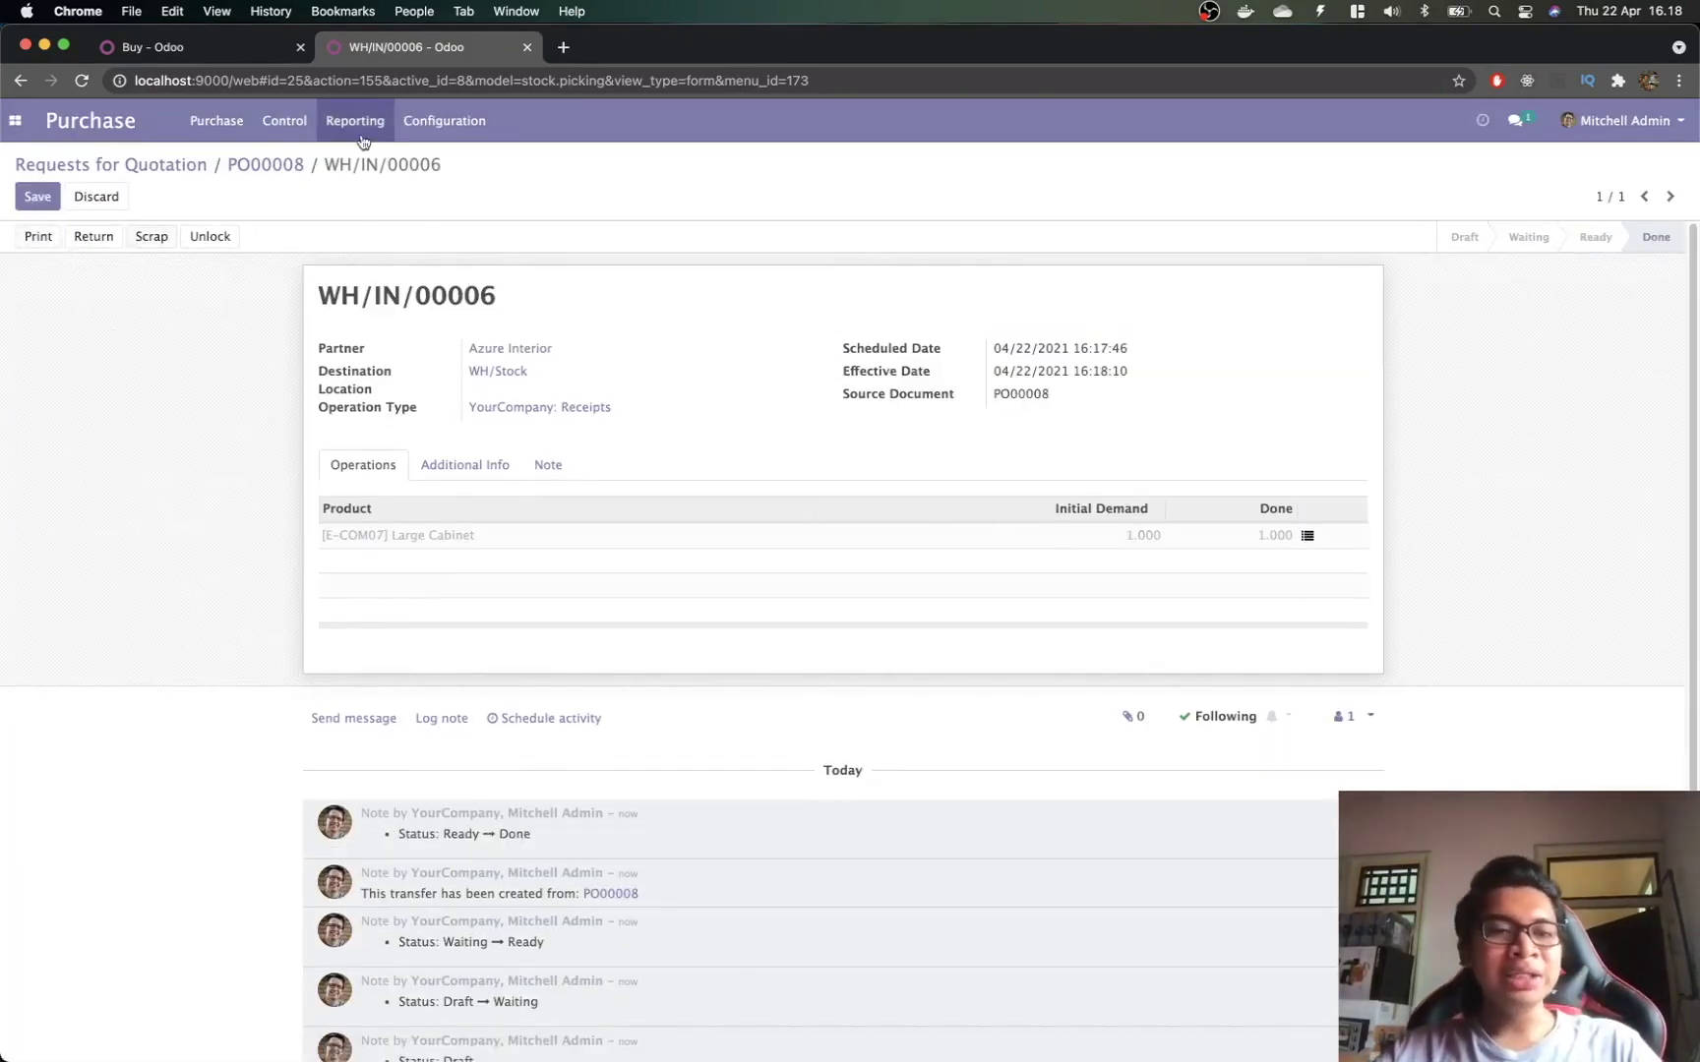
Step: Open the Inventory transfers list and check it for transfers generated from the purchase order
left_click(14, 120)
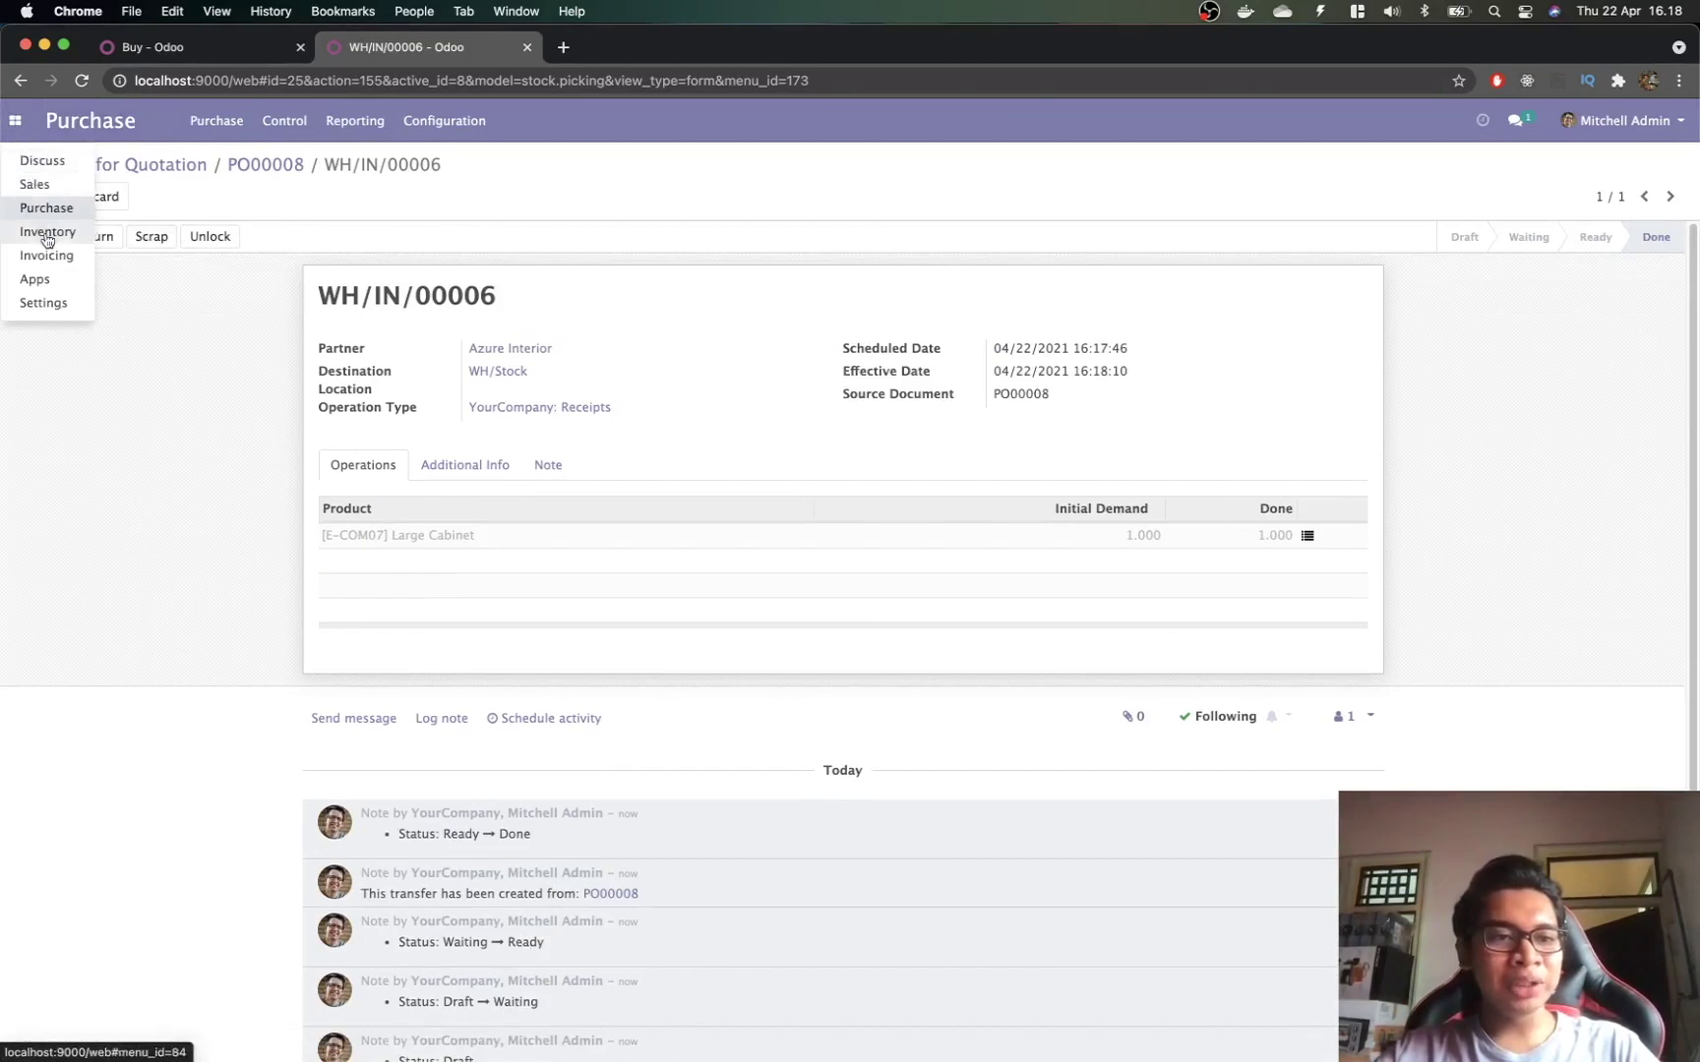
left_click(44, 232)
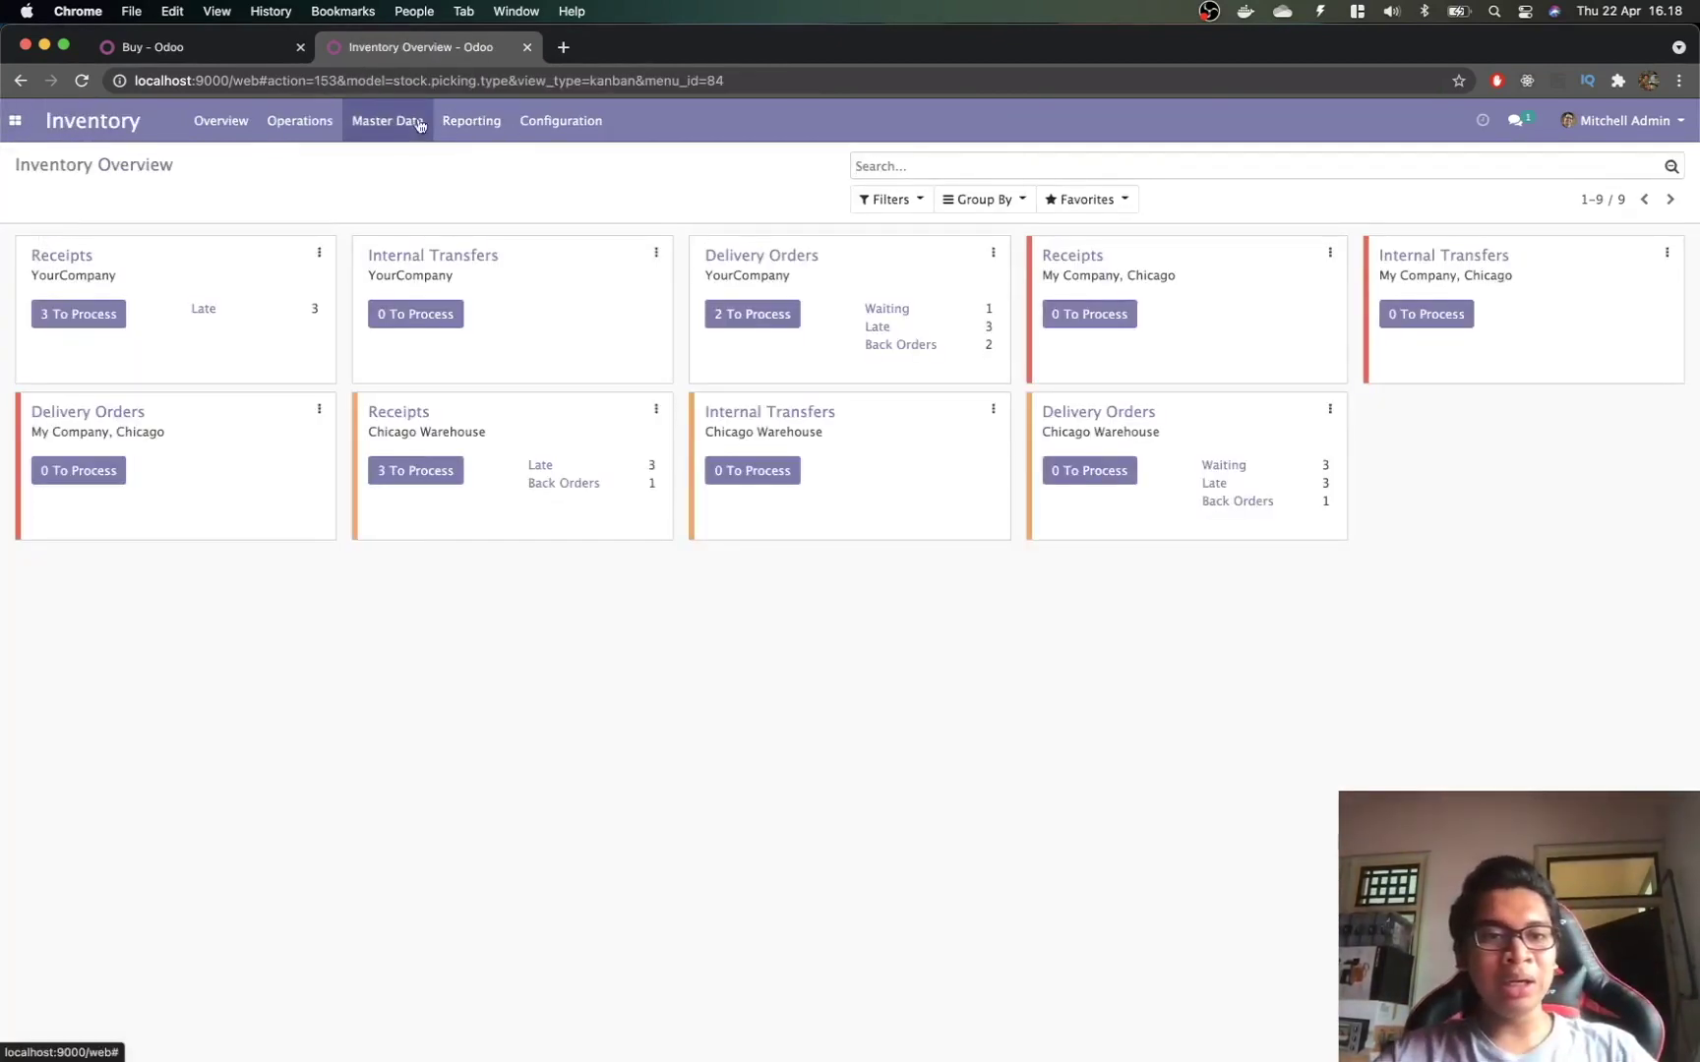
left_click(295, 121)
left_click(315, 162)
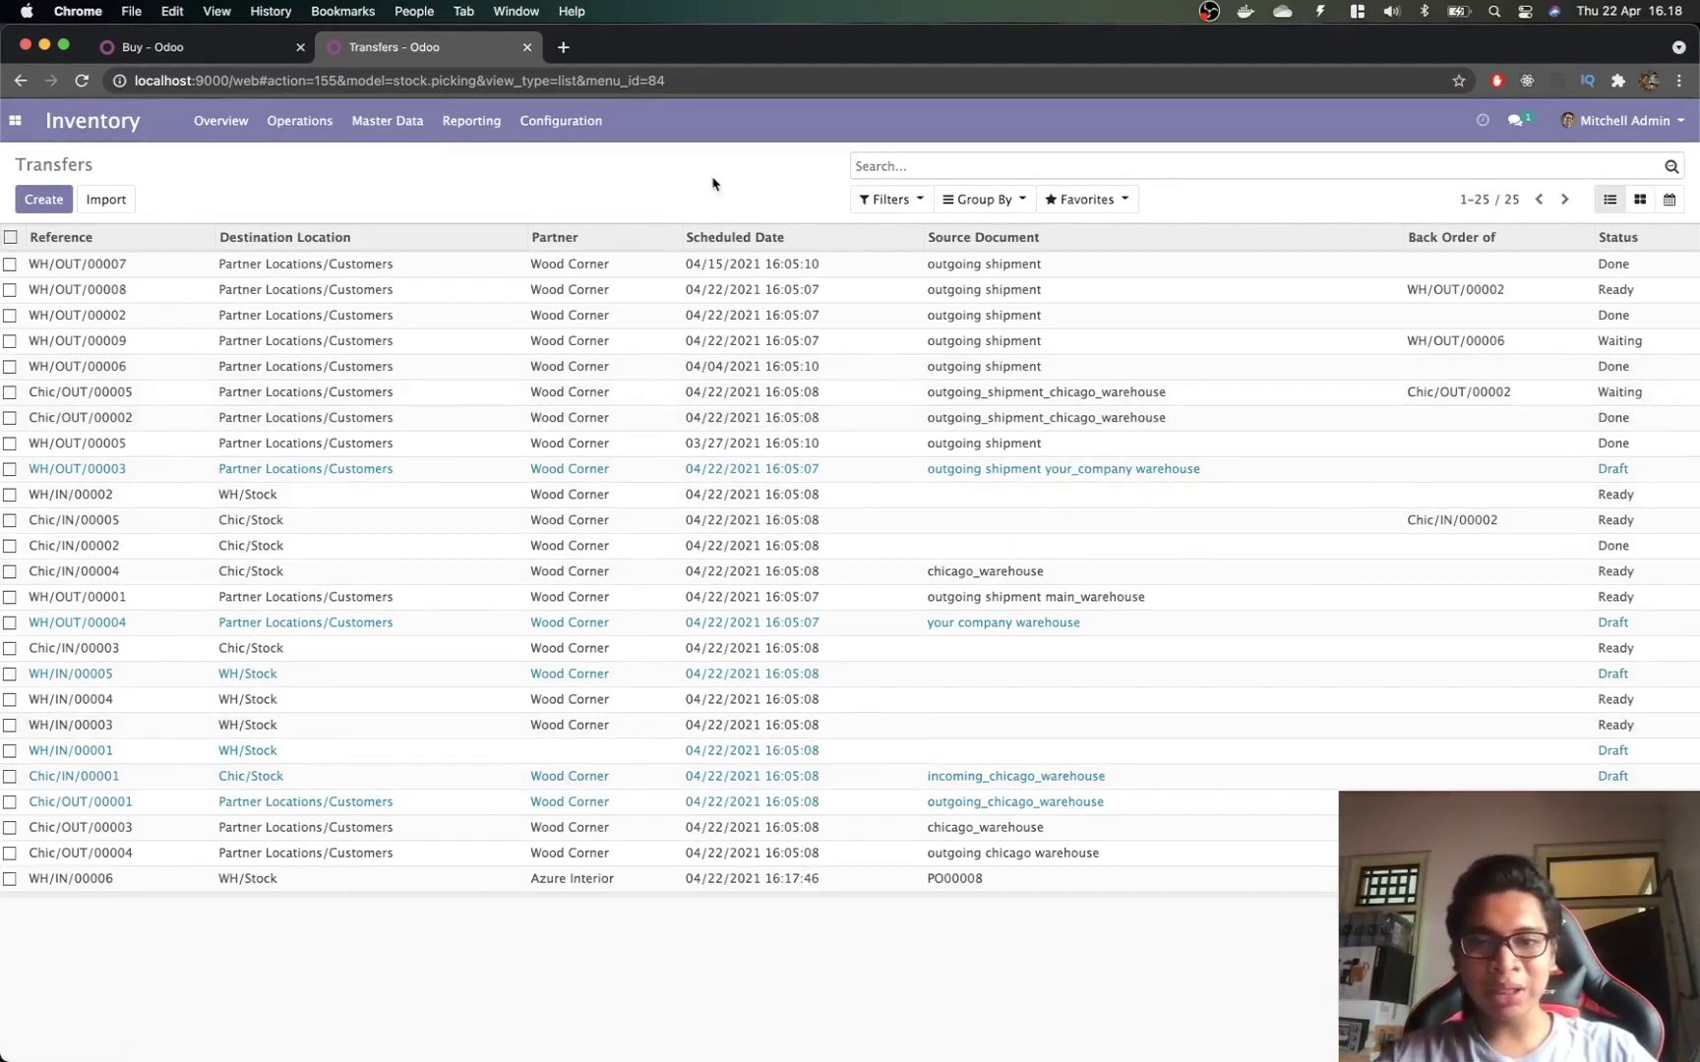
Step: Reopen the Buy route, make it applicable on product categories, and save it
left_click(374, 122)
mouse_move(299, 129)
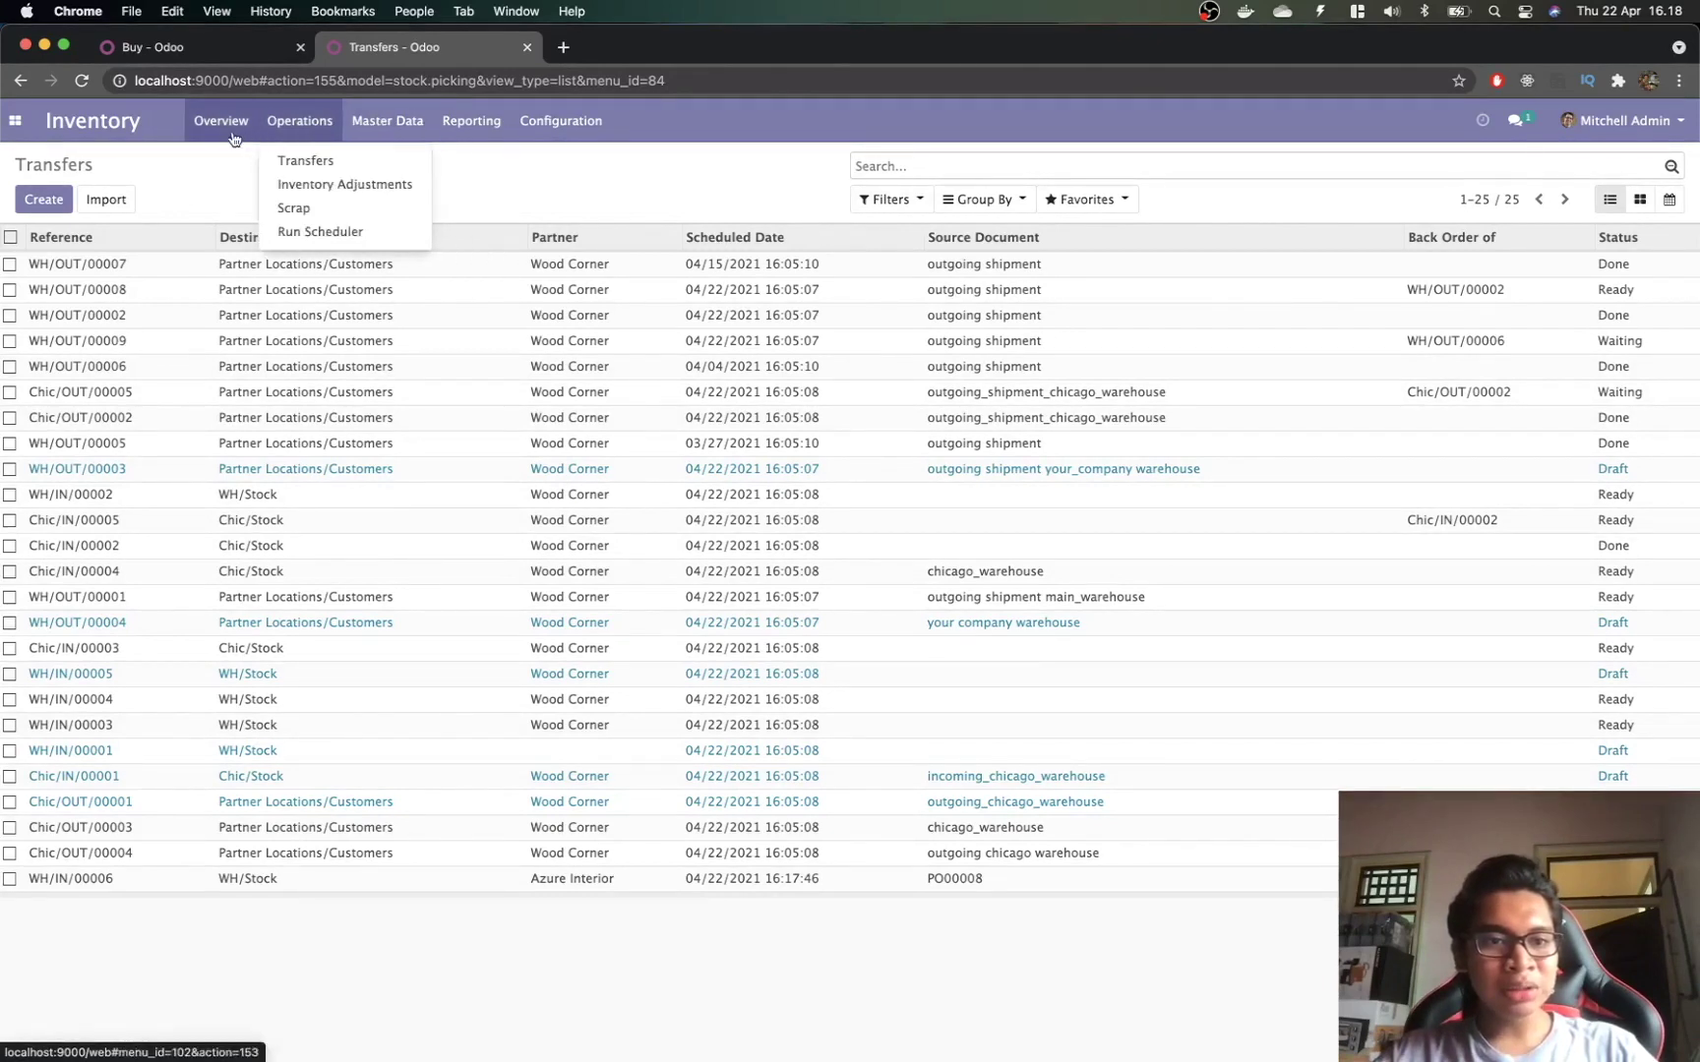
left_click(194, 181)
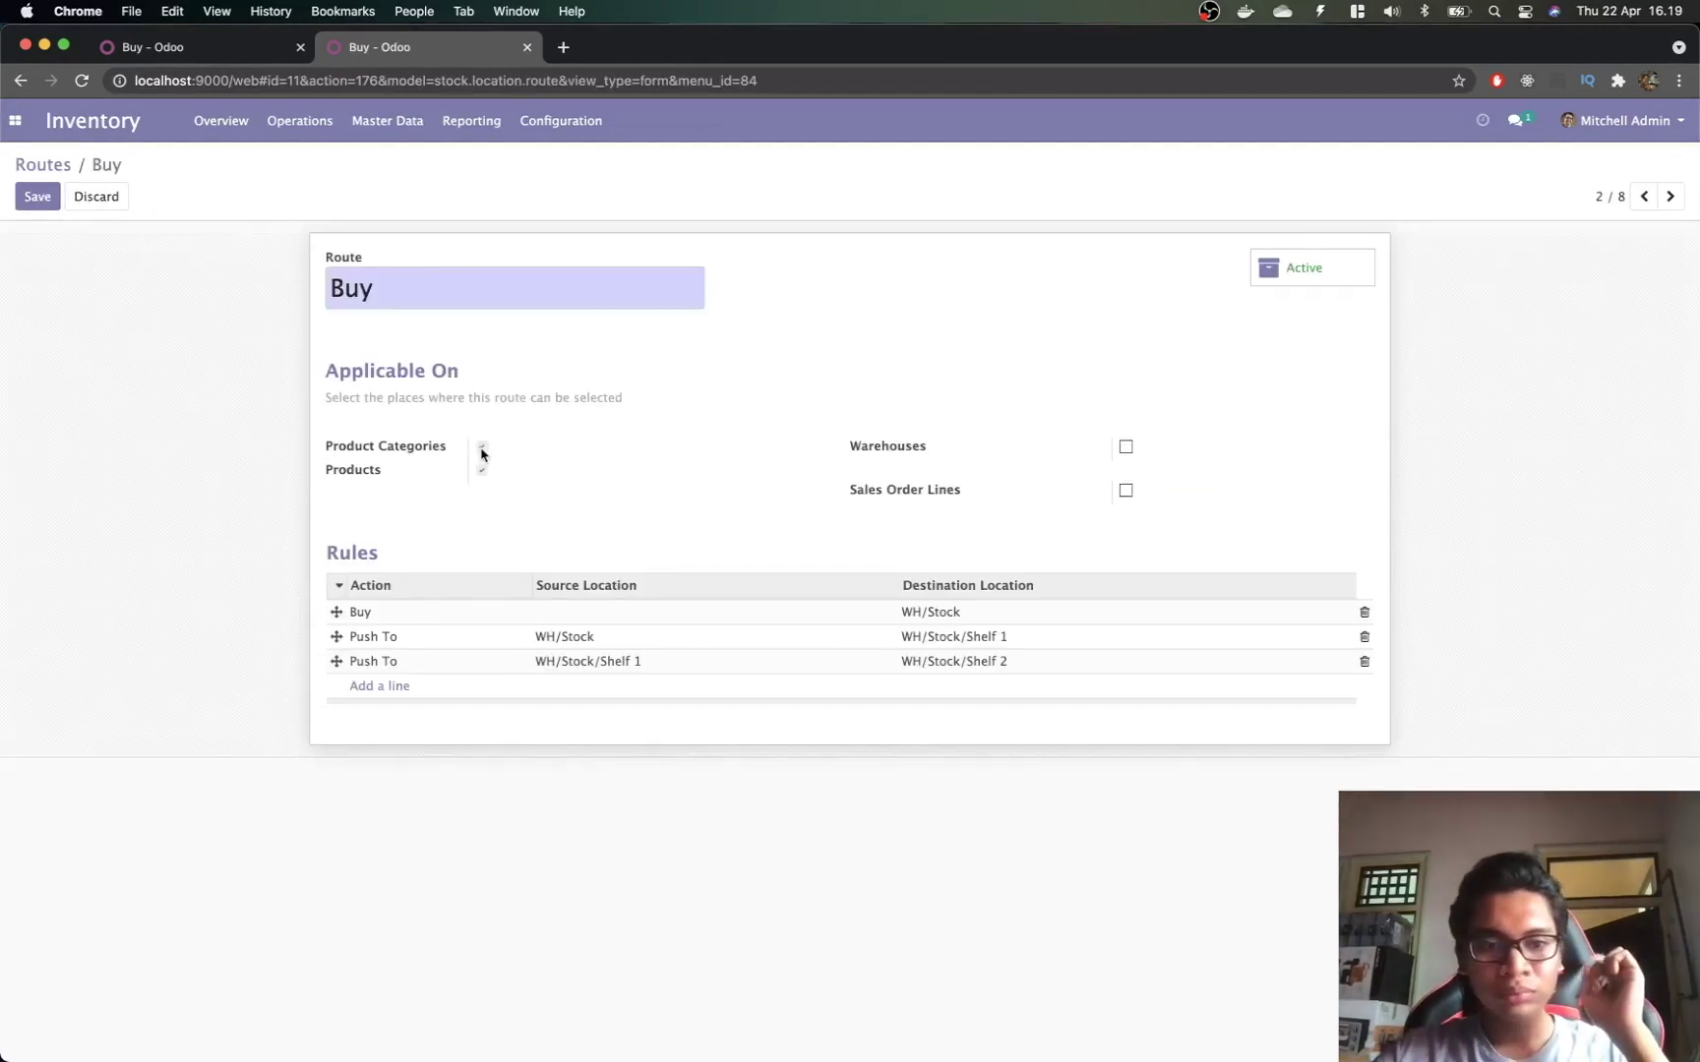
left_click(482, 449)
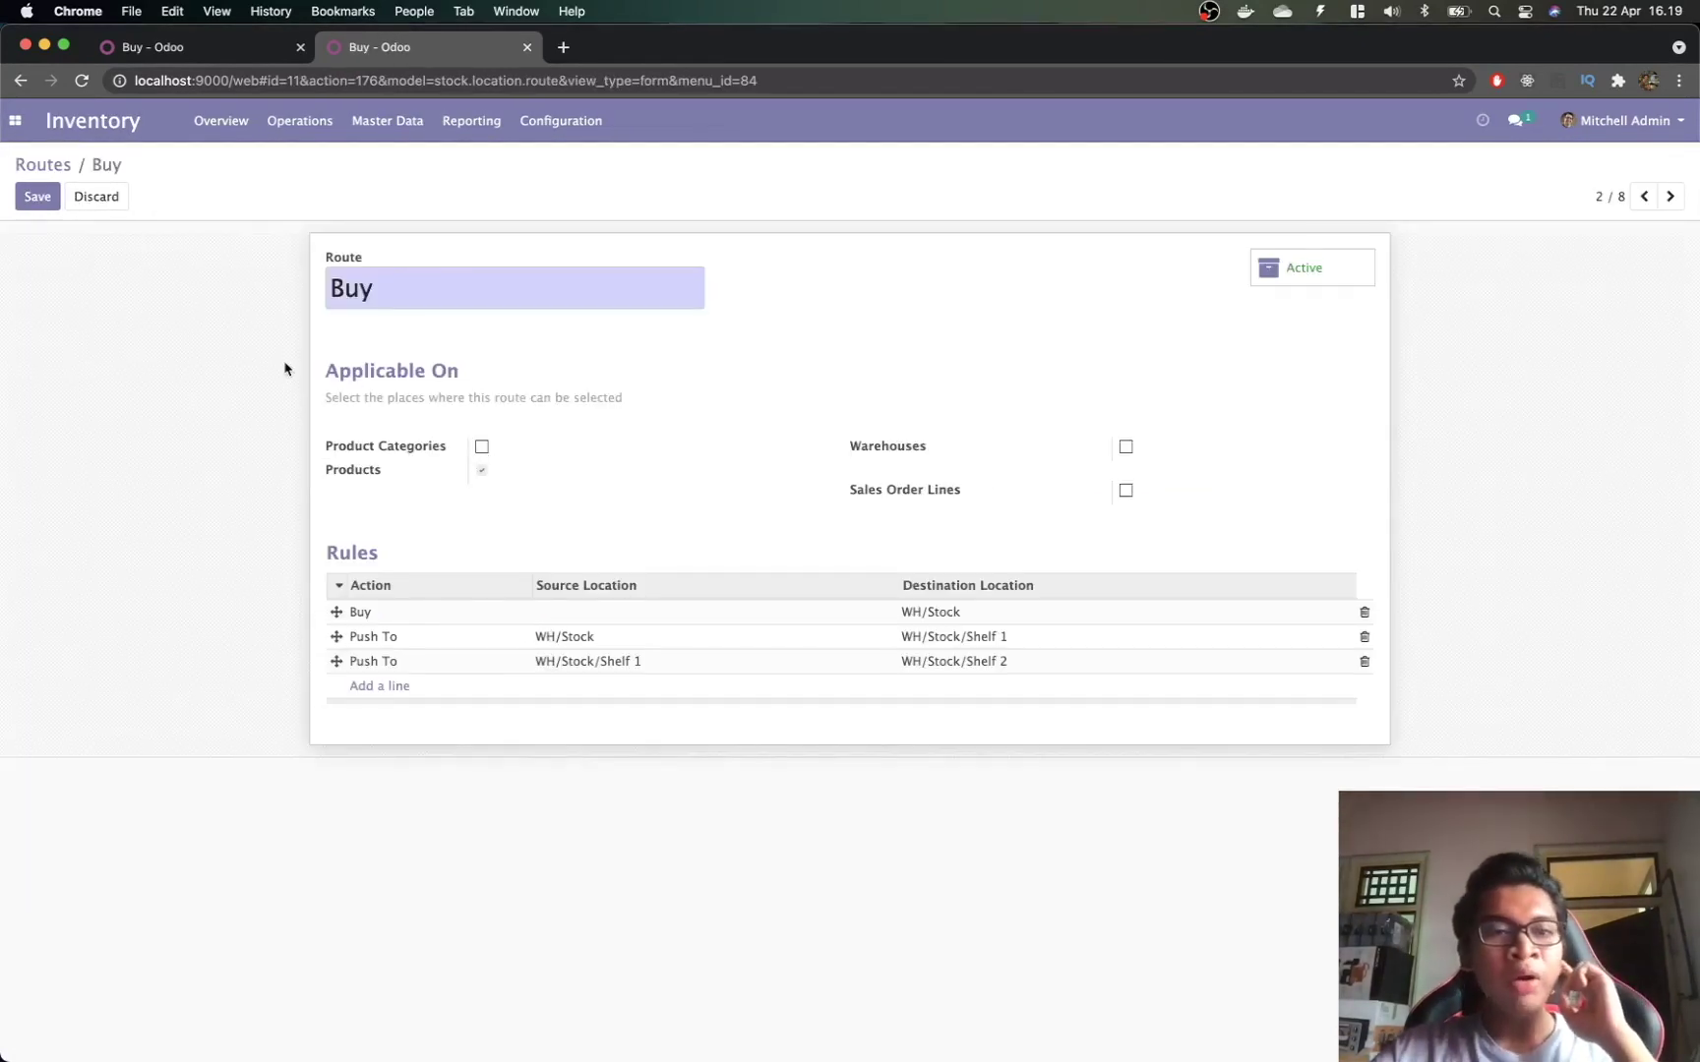
left_click(481, 448)
left_click(38, 196)
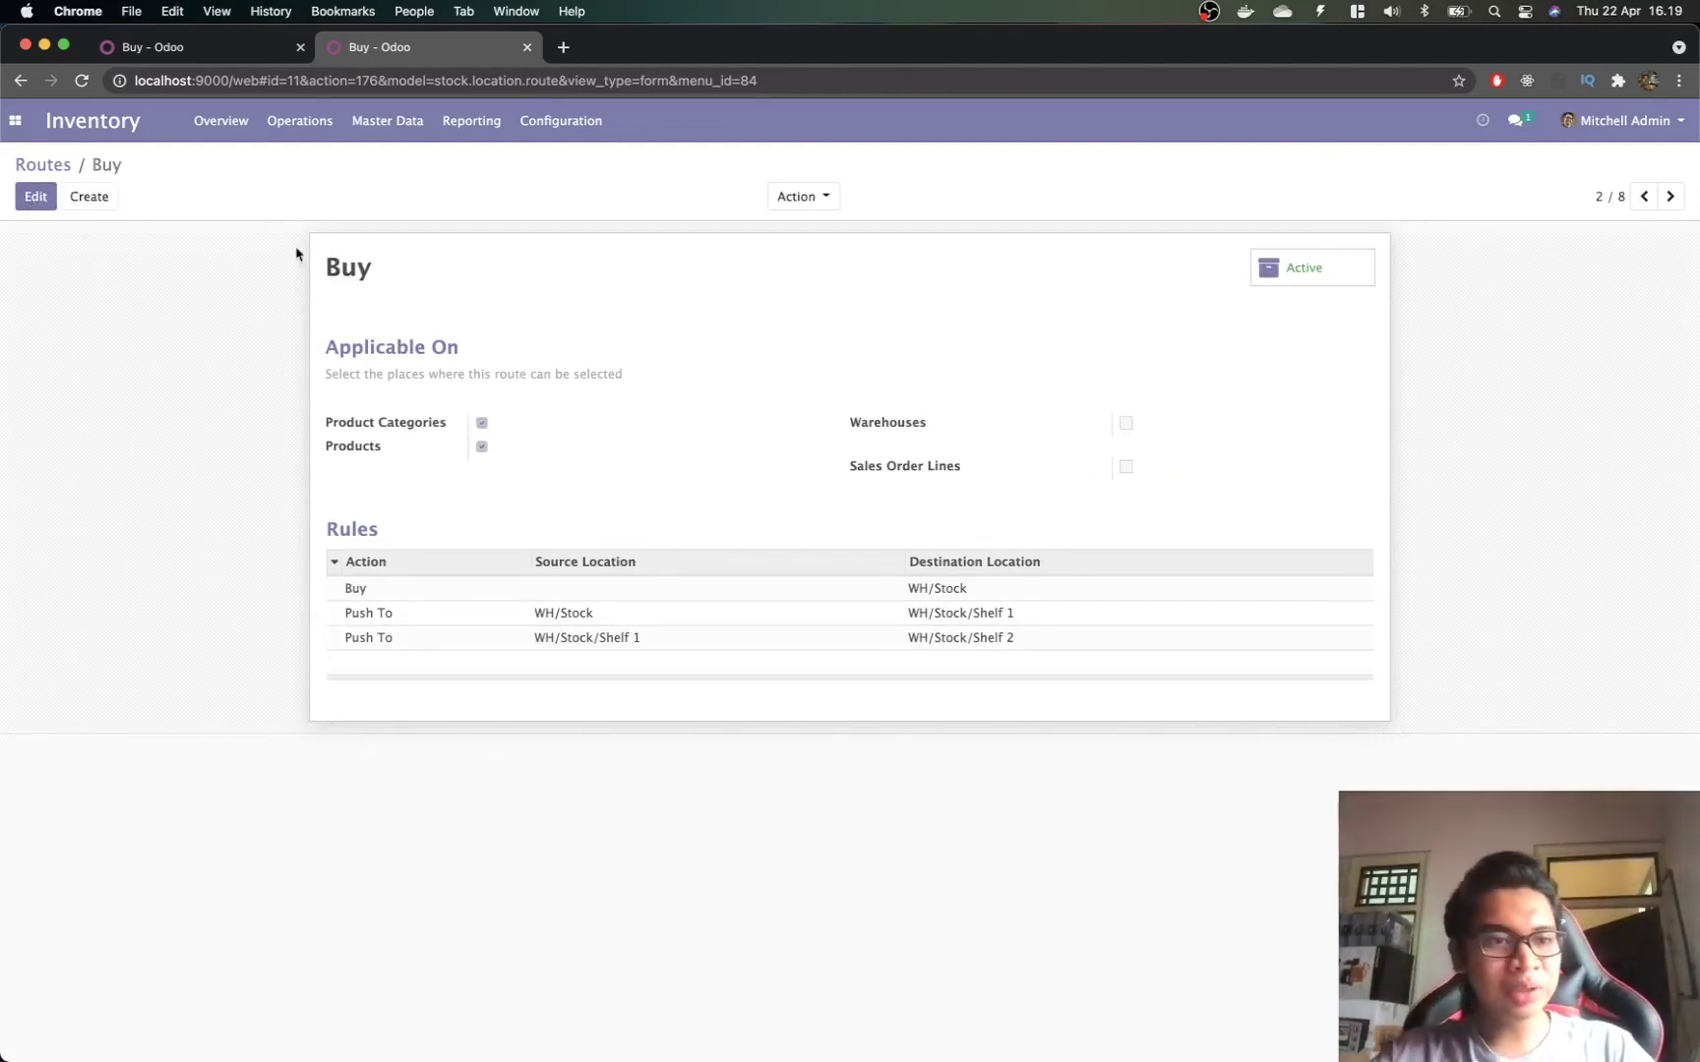
Step: Check the "My Company, Chicago: Receive in 1 step (stock)" route and return to the Buy route
left_click(54, 166)
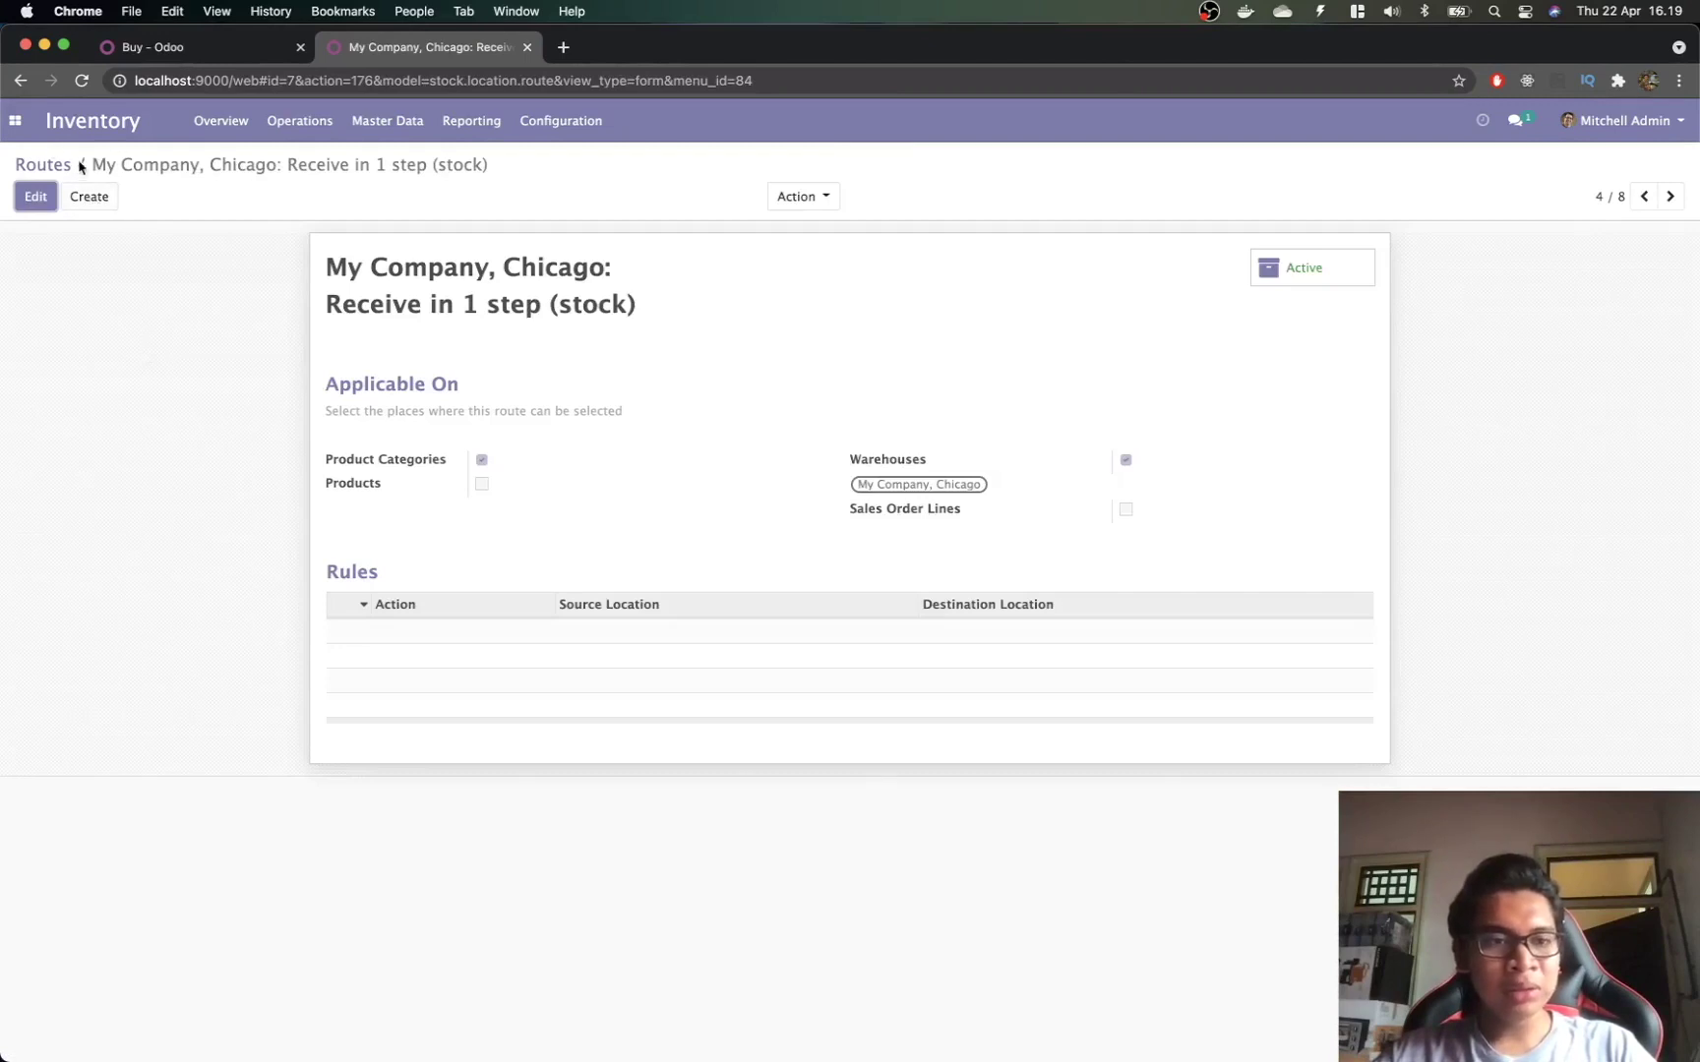
left_click(51, 164)
left_click(118, 288)
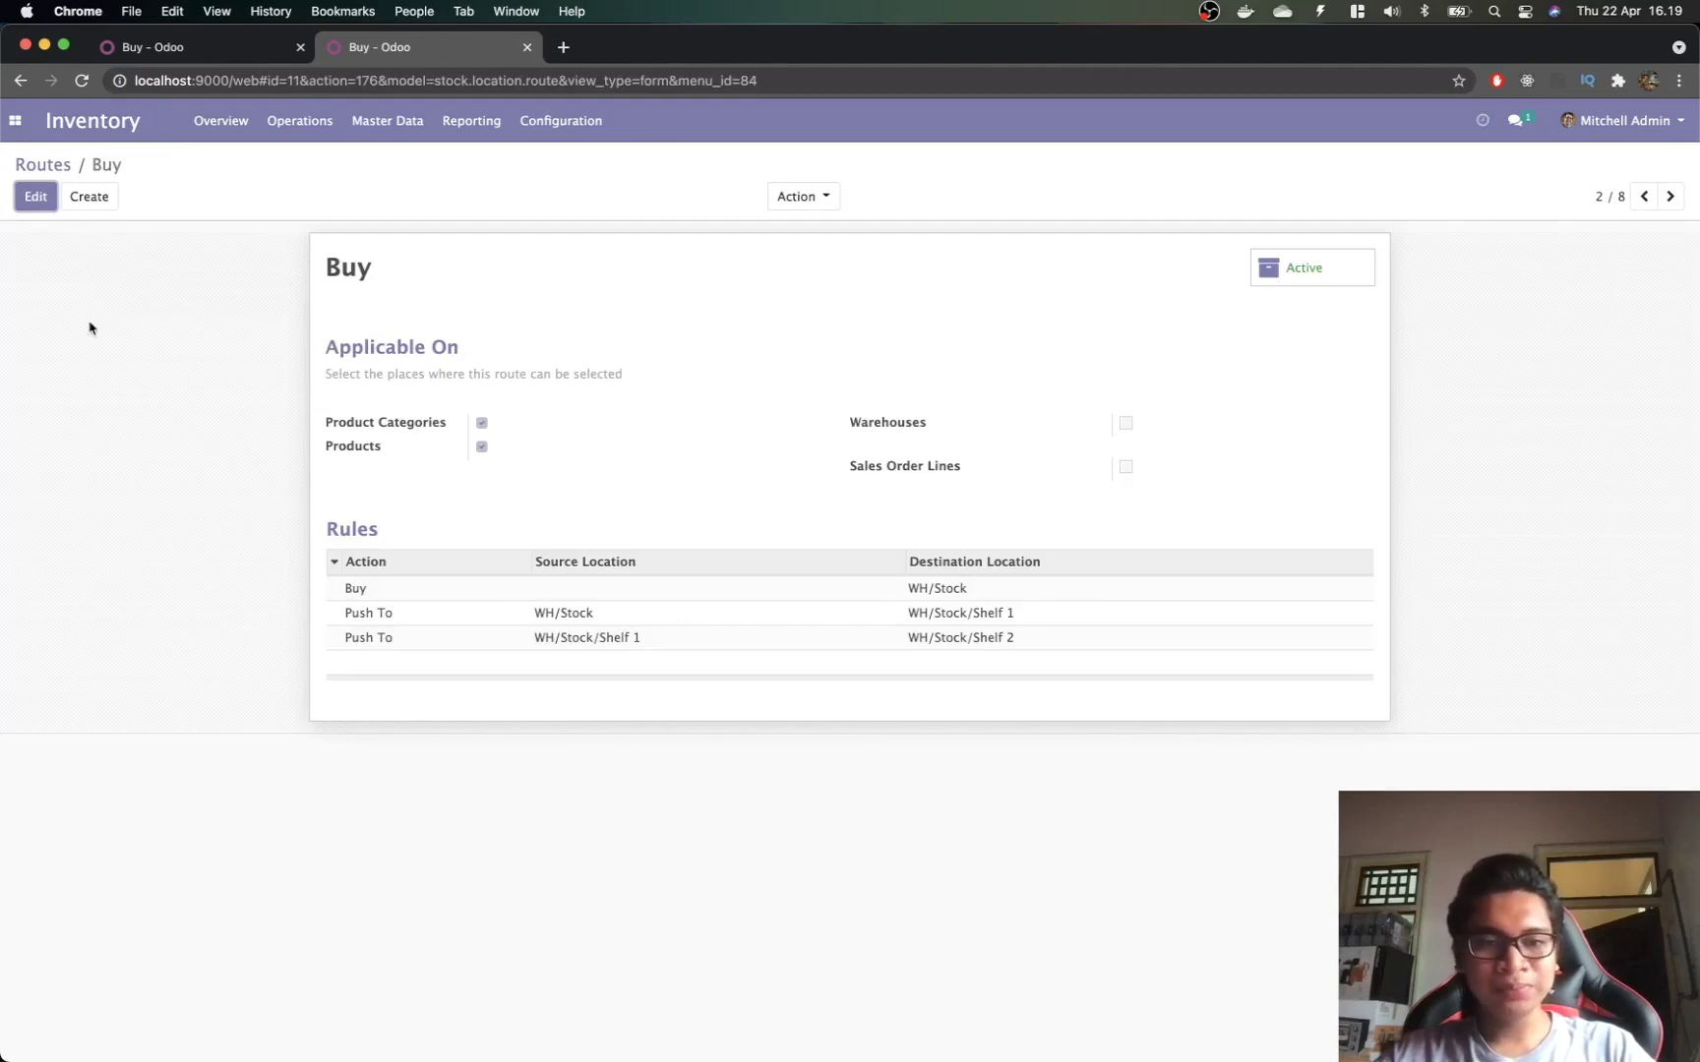
Step: Make the Buy route applicable on warehouses, select the YourCompany warehouse, and save the route
left_click(35, 196)
left_click(1127, 448)
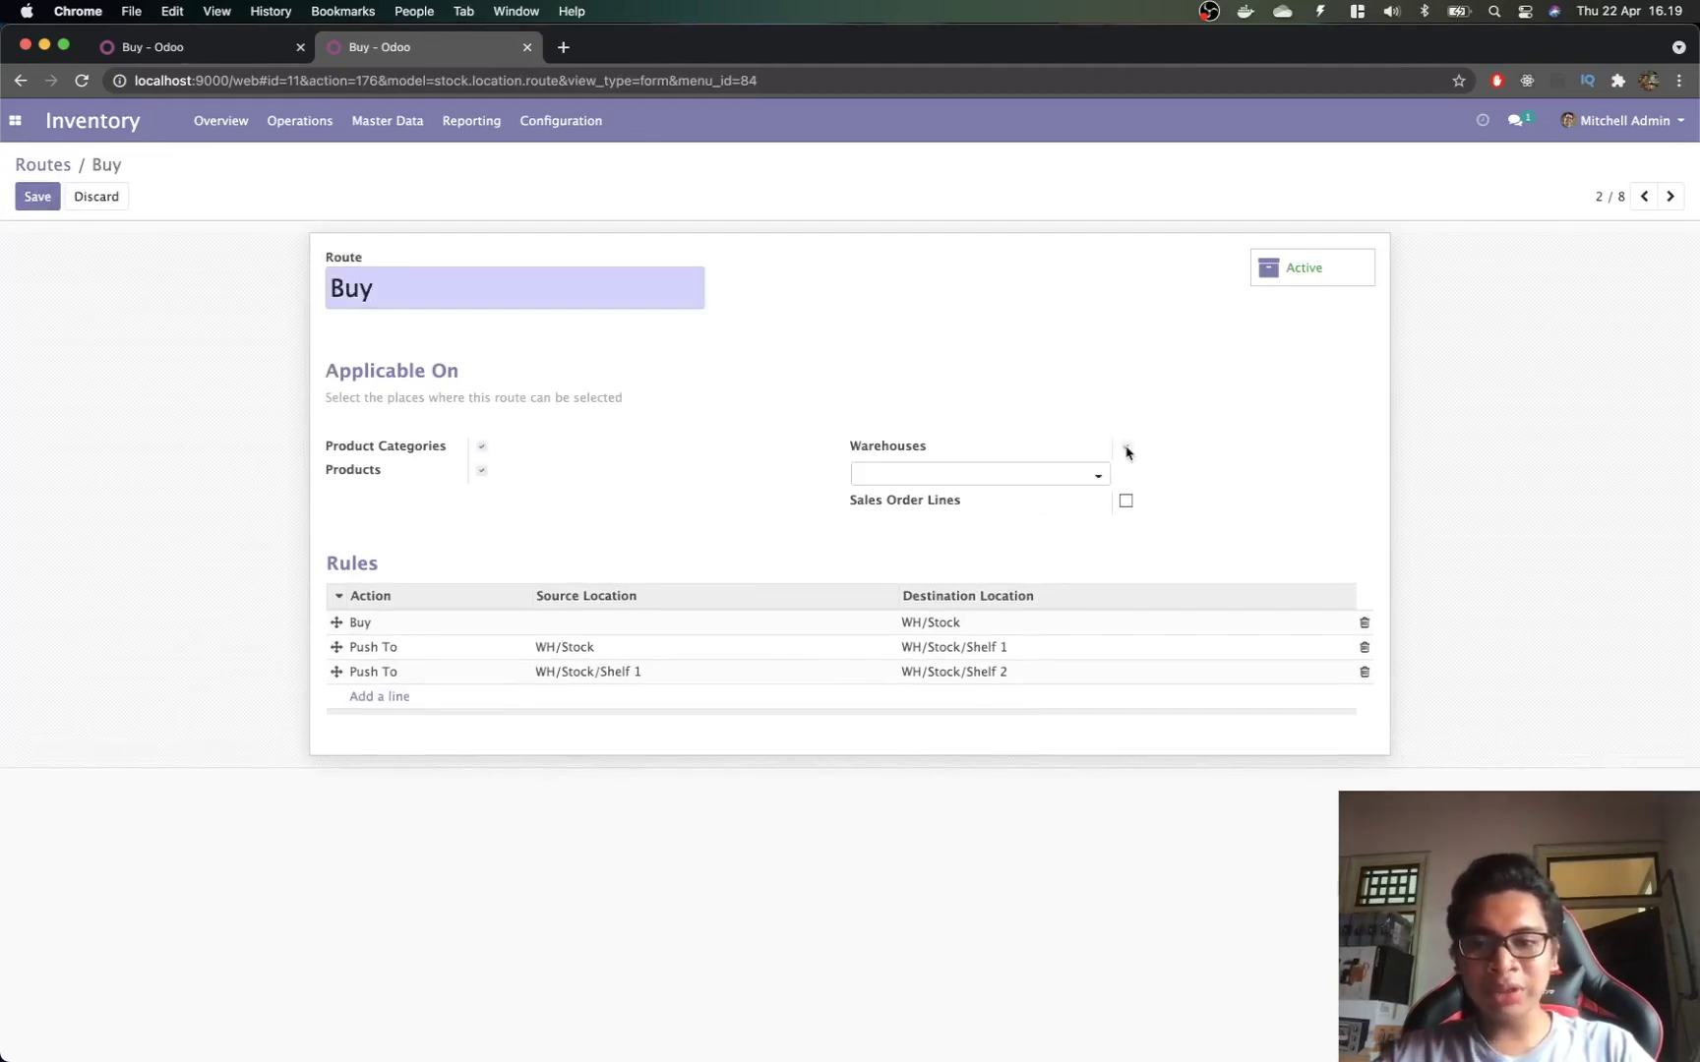
left_click(1062, 477)
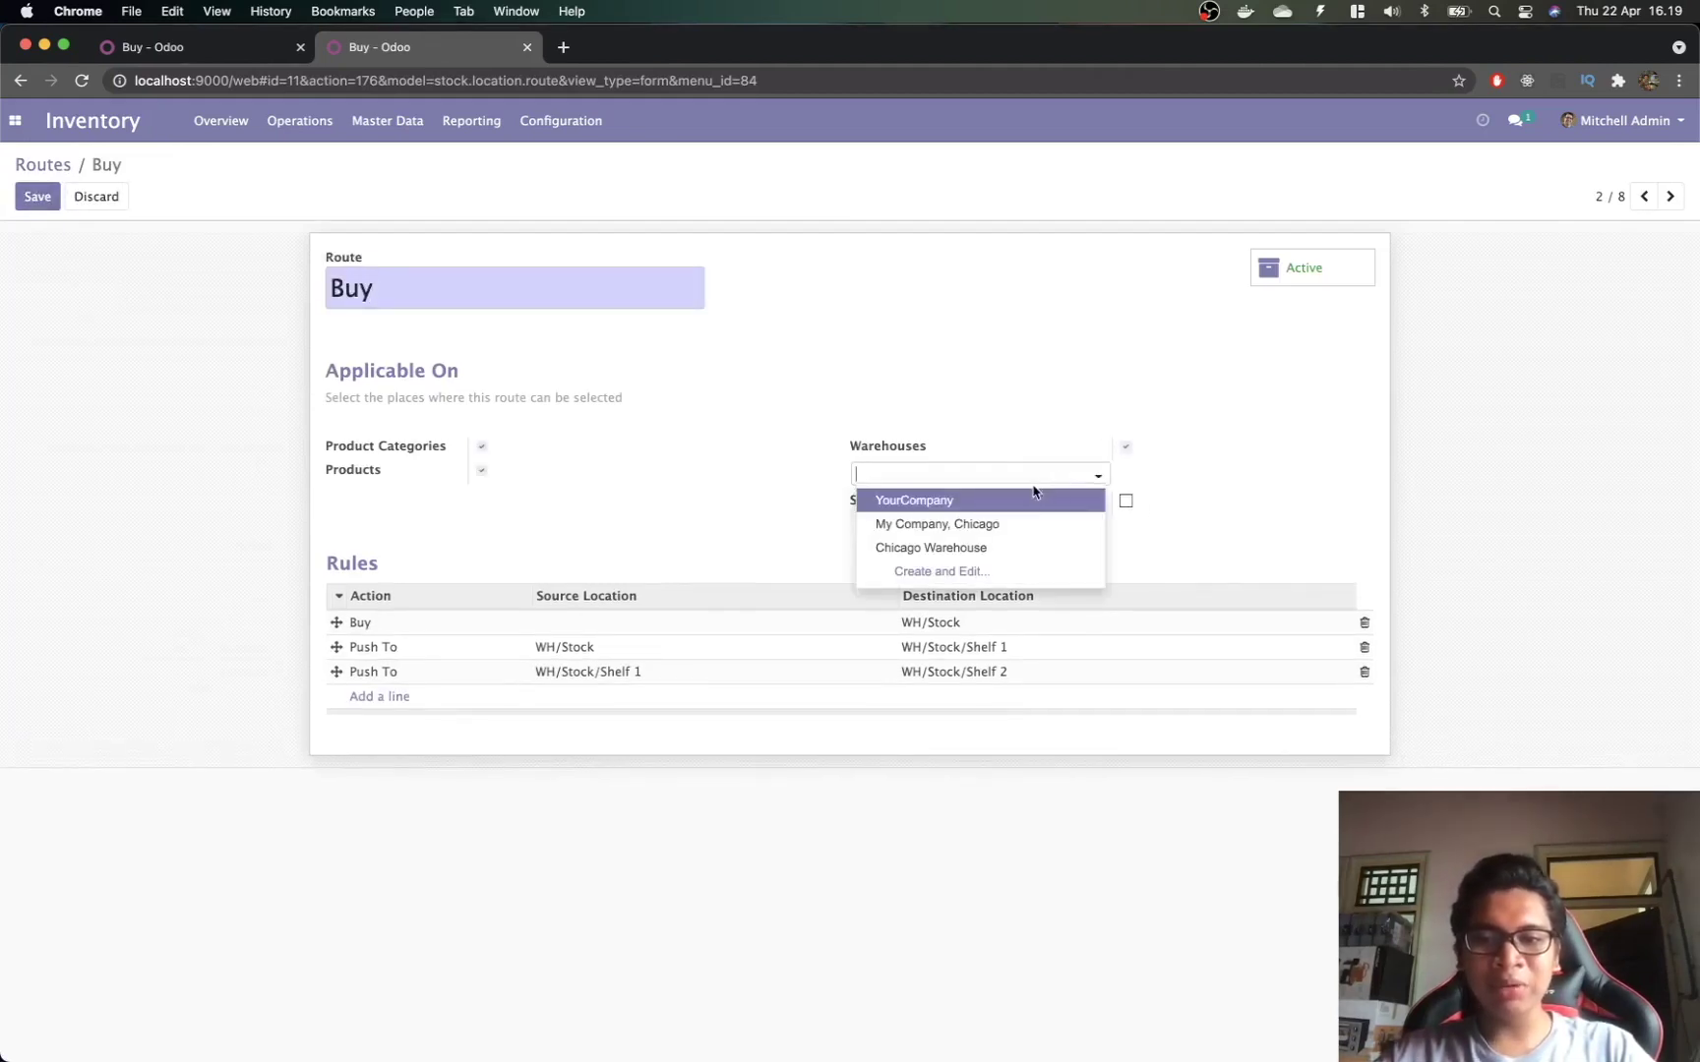
left_click(1028, 499)
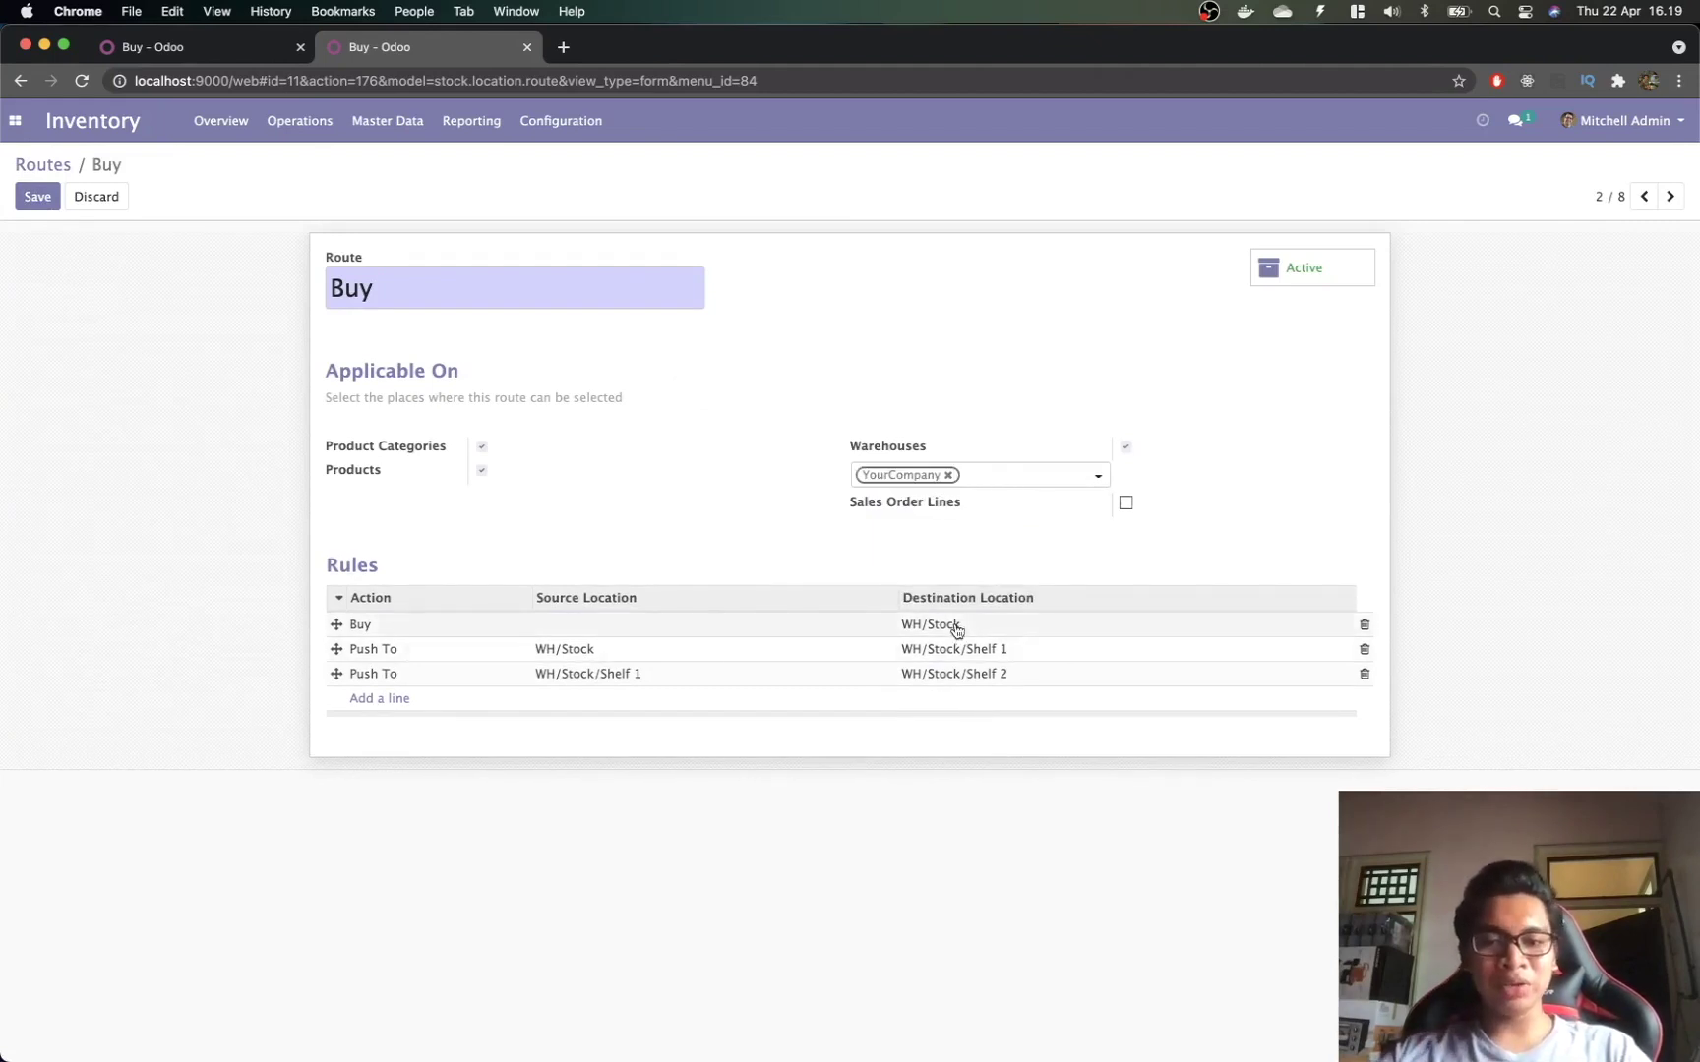
left_click(37, 196)
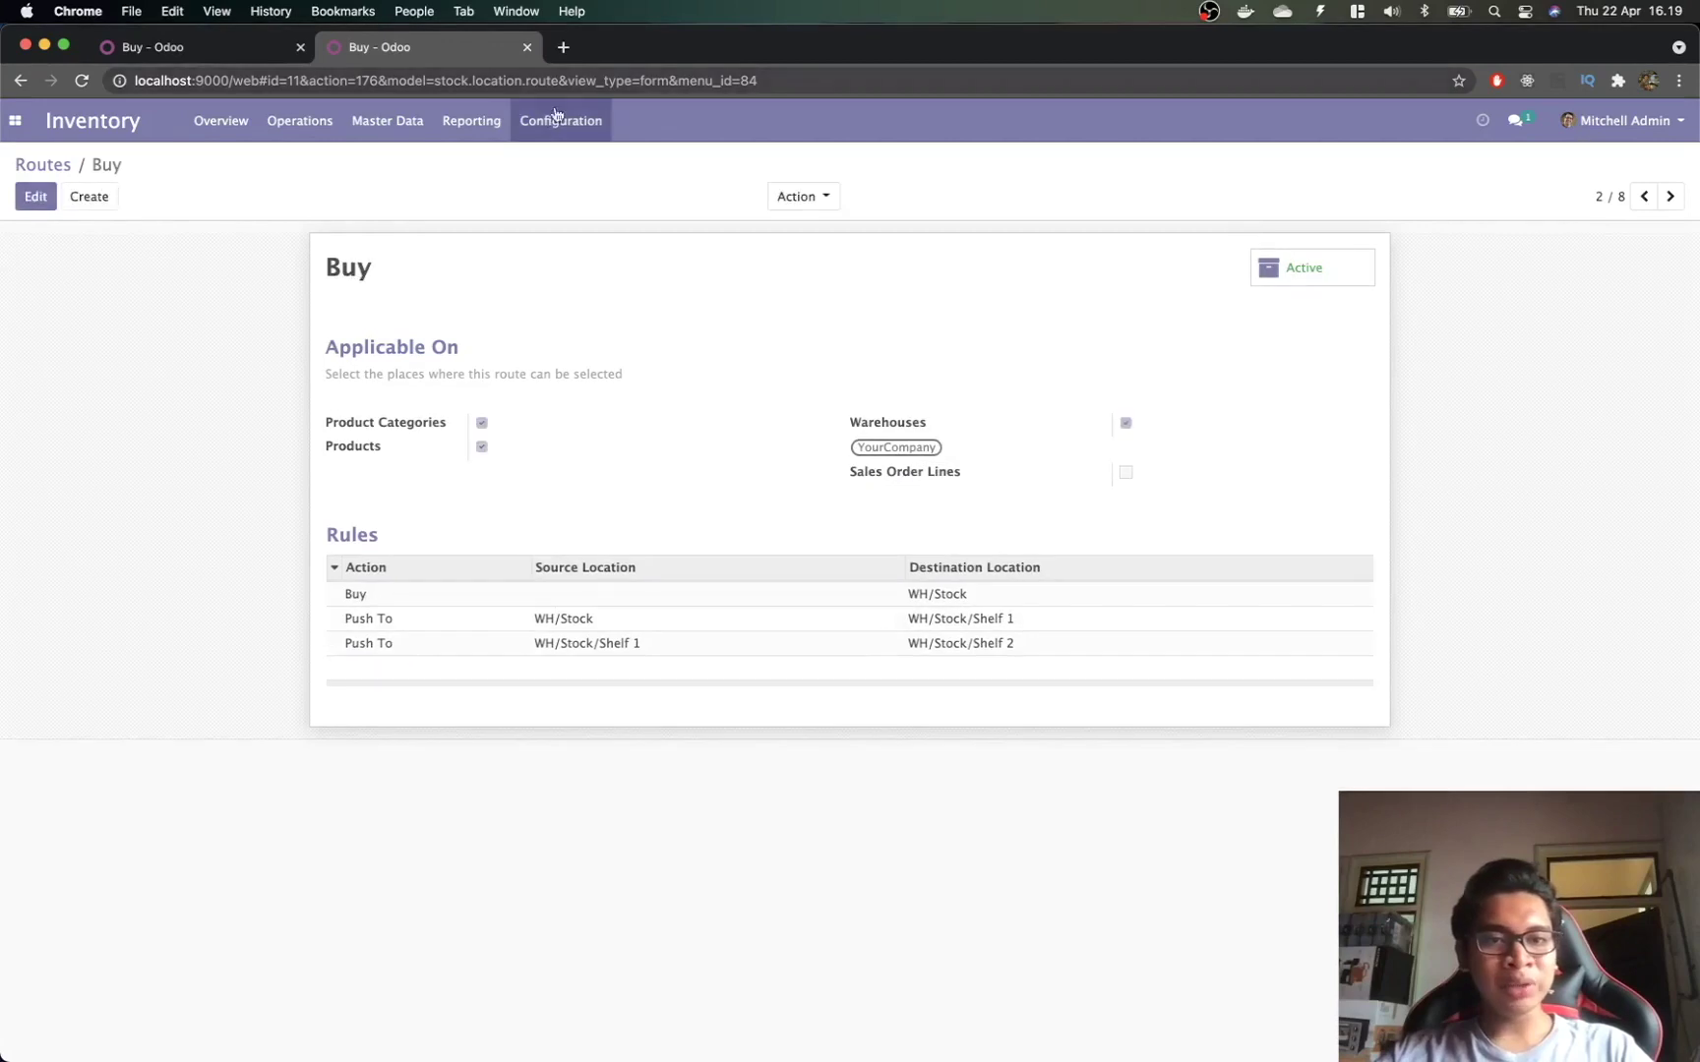
Step: Review the YourCompany warehouse's shipment and resupply configuration, then return to the warehouses list
left_click(485, 125)
mouse_move(568, 125)
left_click(573, 202)
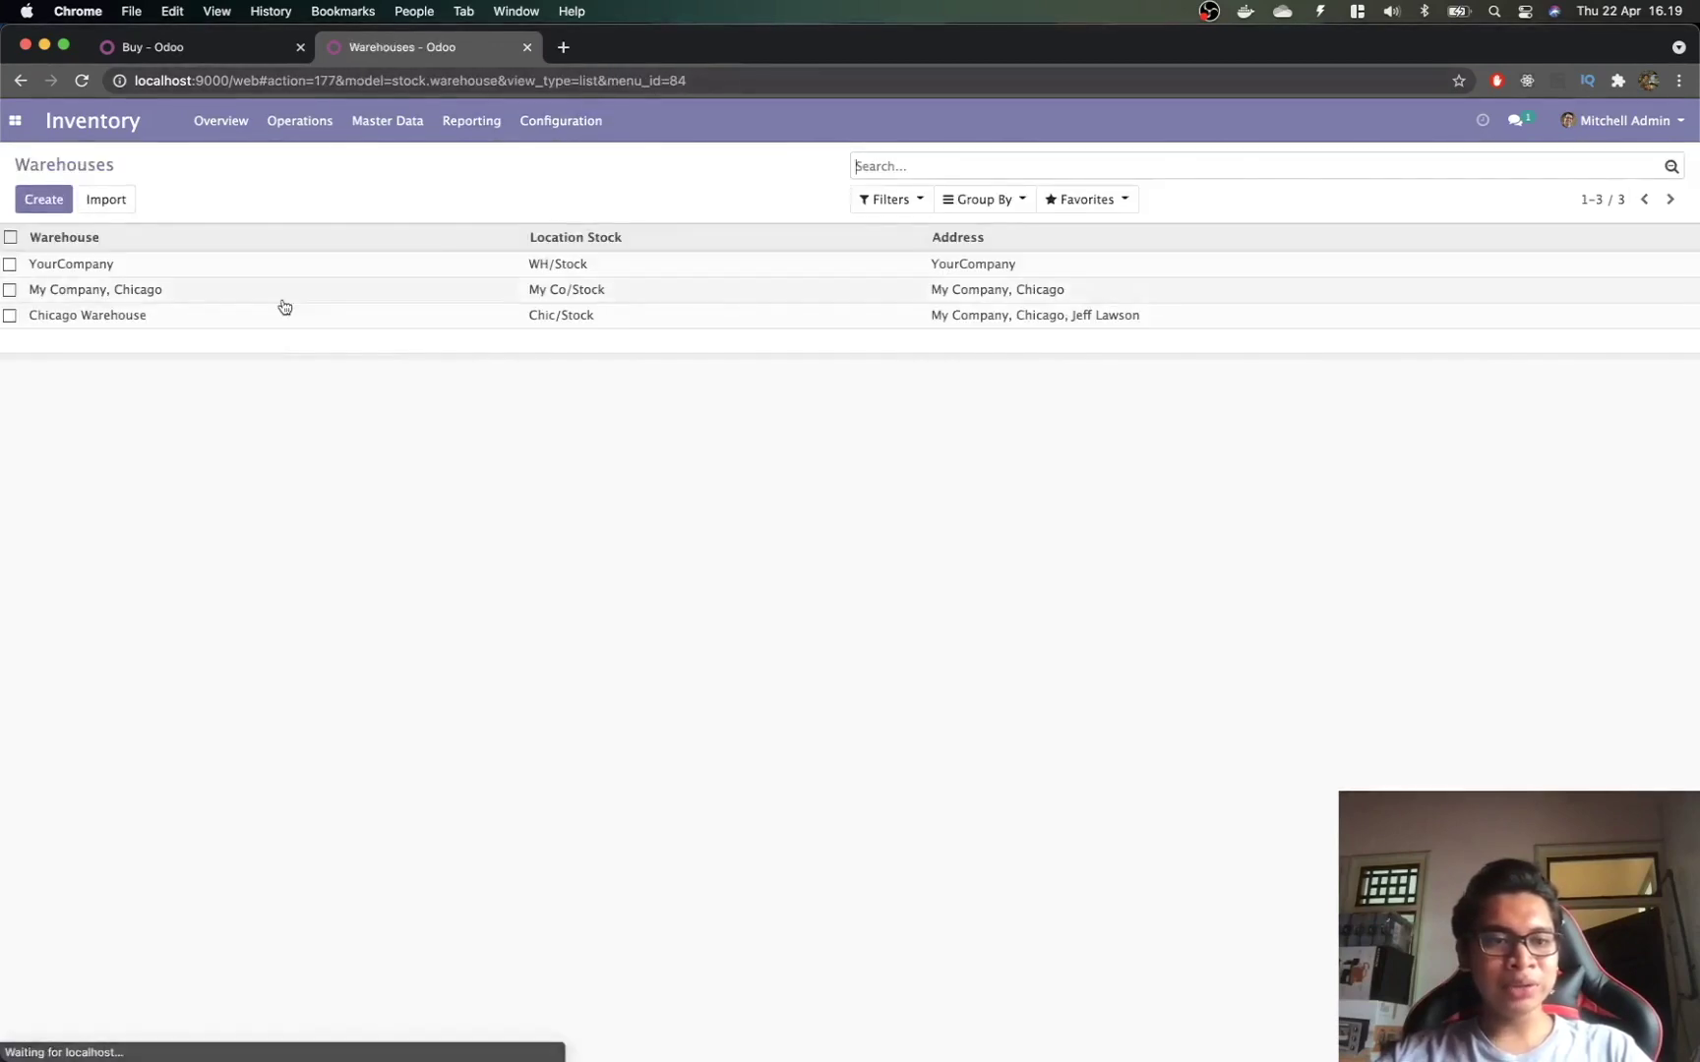
left_click(147, 273)
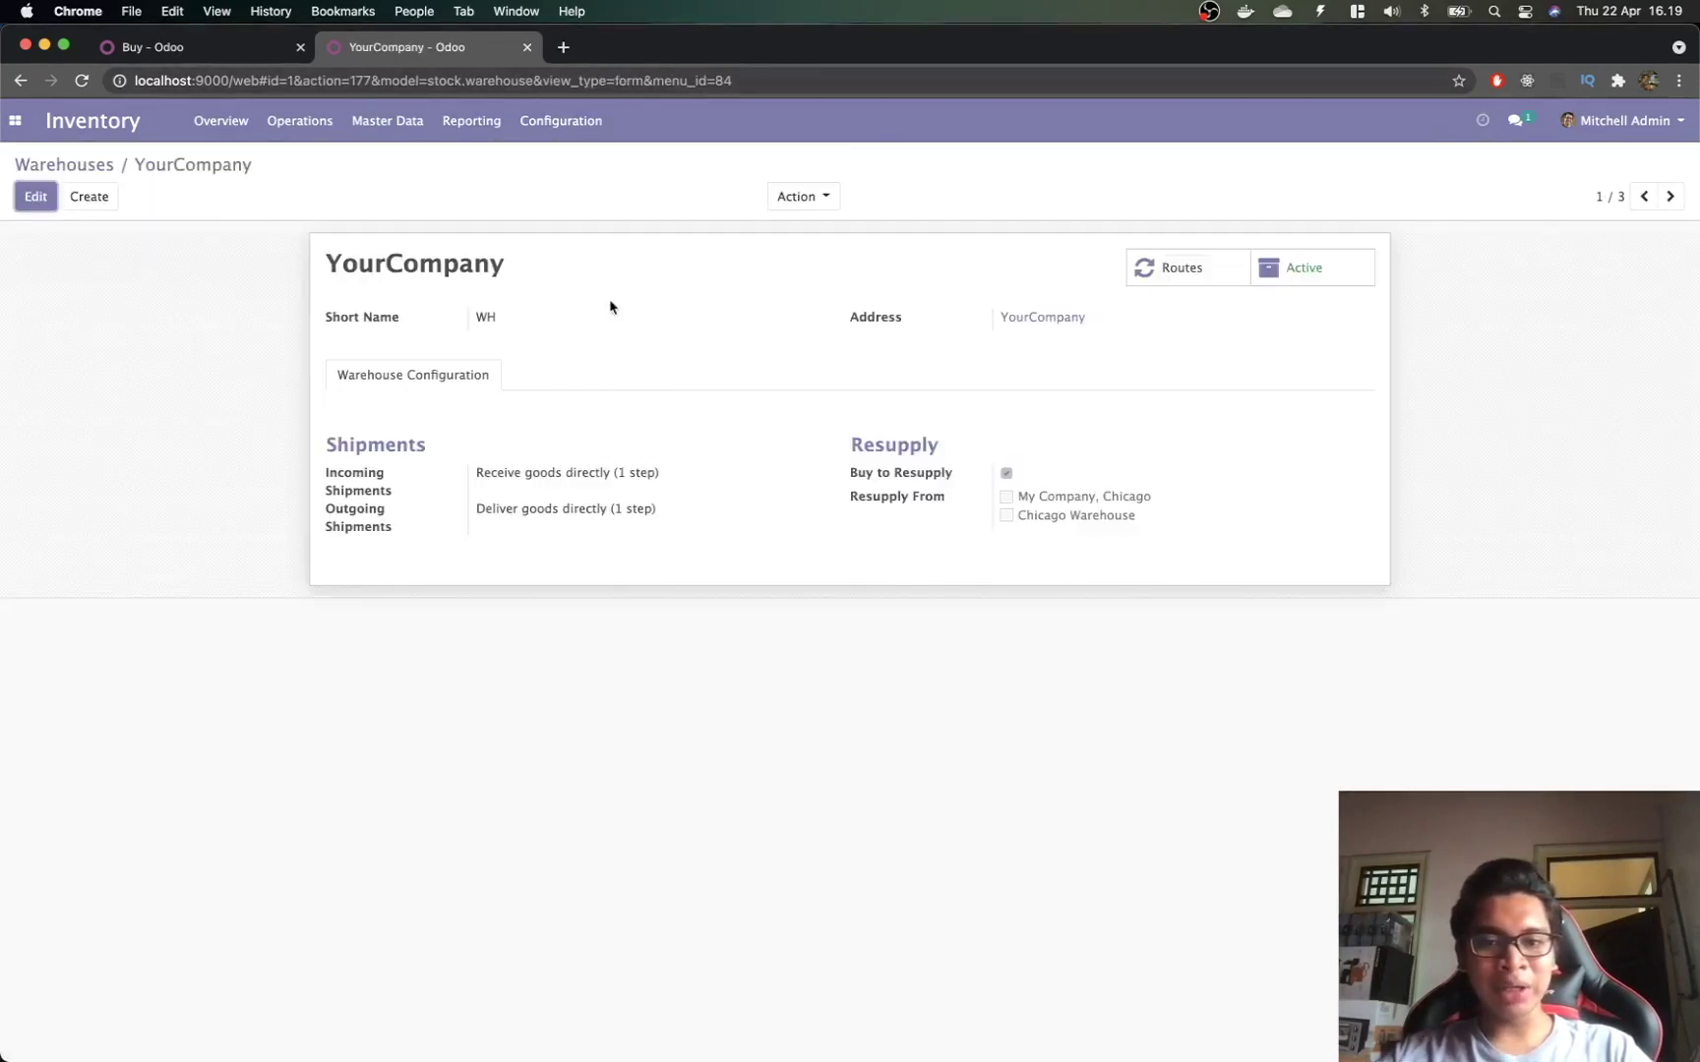
left_click(52, 163)
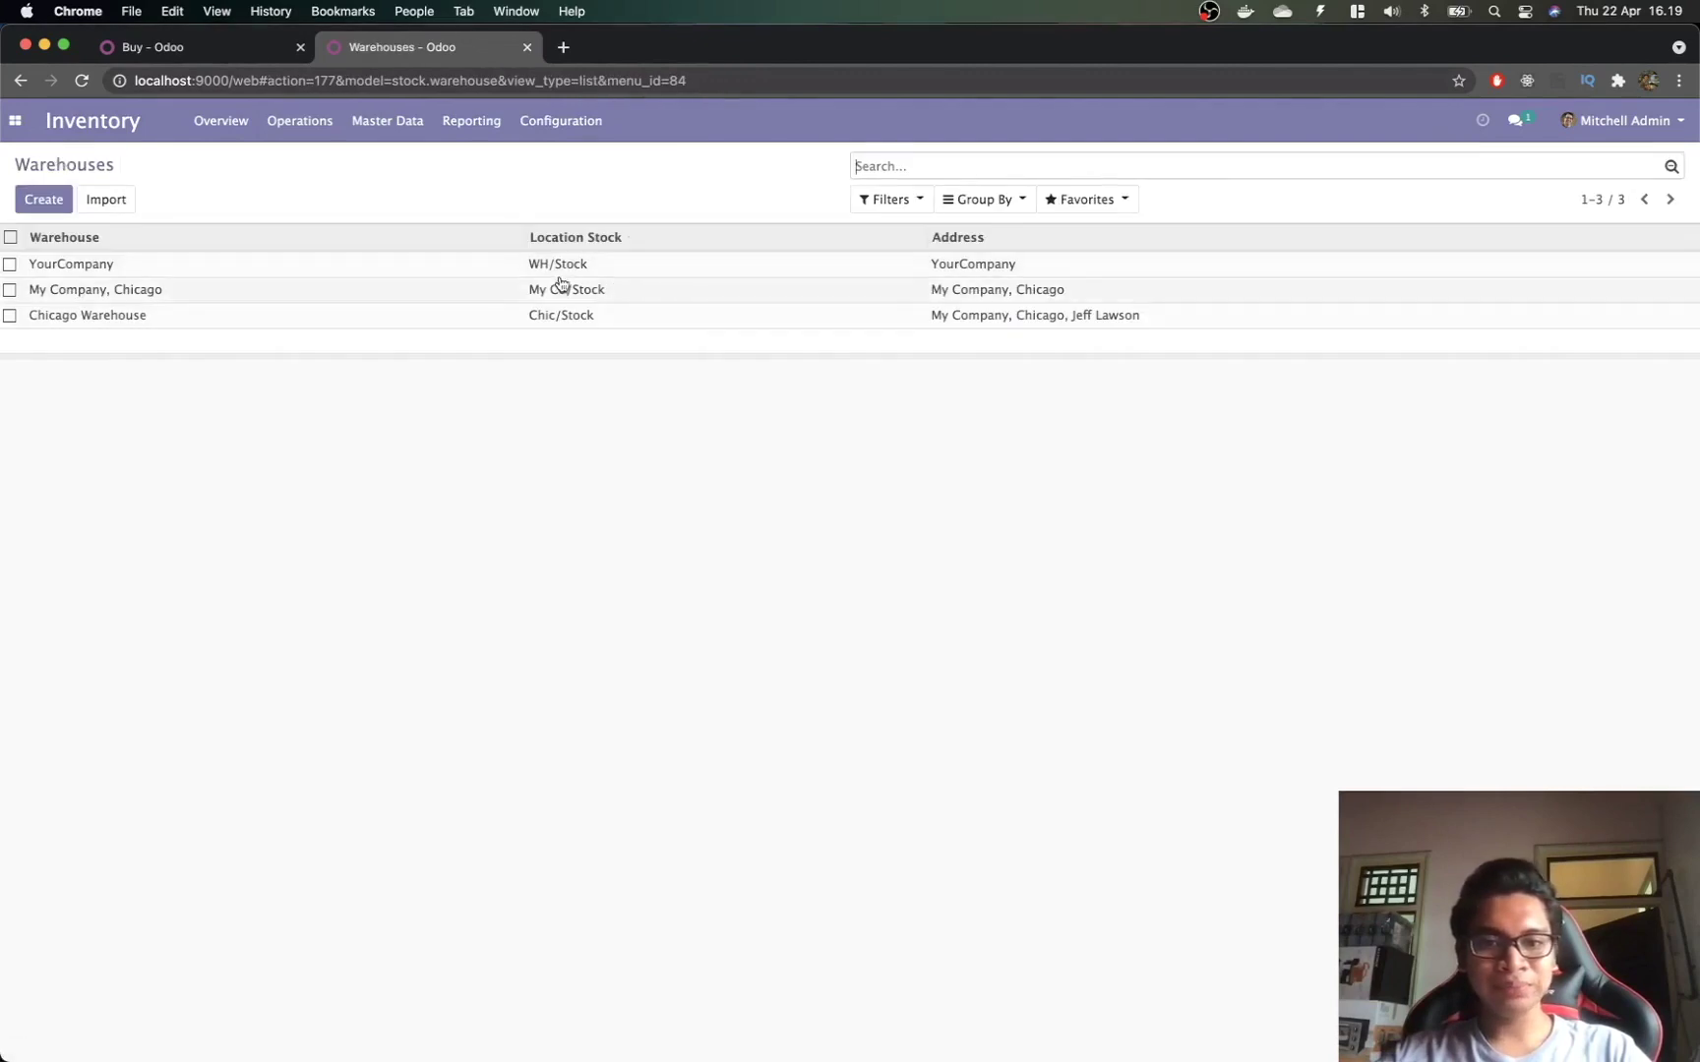
Step: Create a purchase order for vendor Azure Interior with one [E-COM07] Large Cabinet and confirm the order
left_click(15, 120)
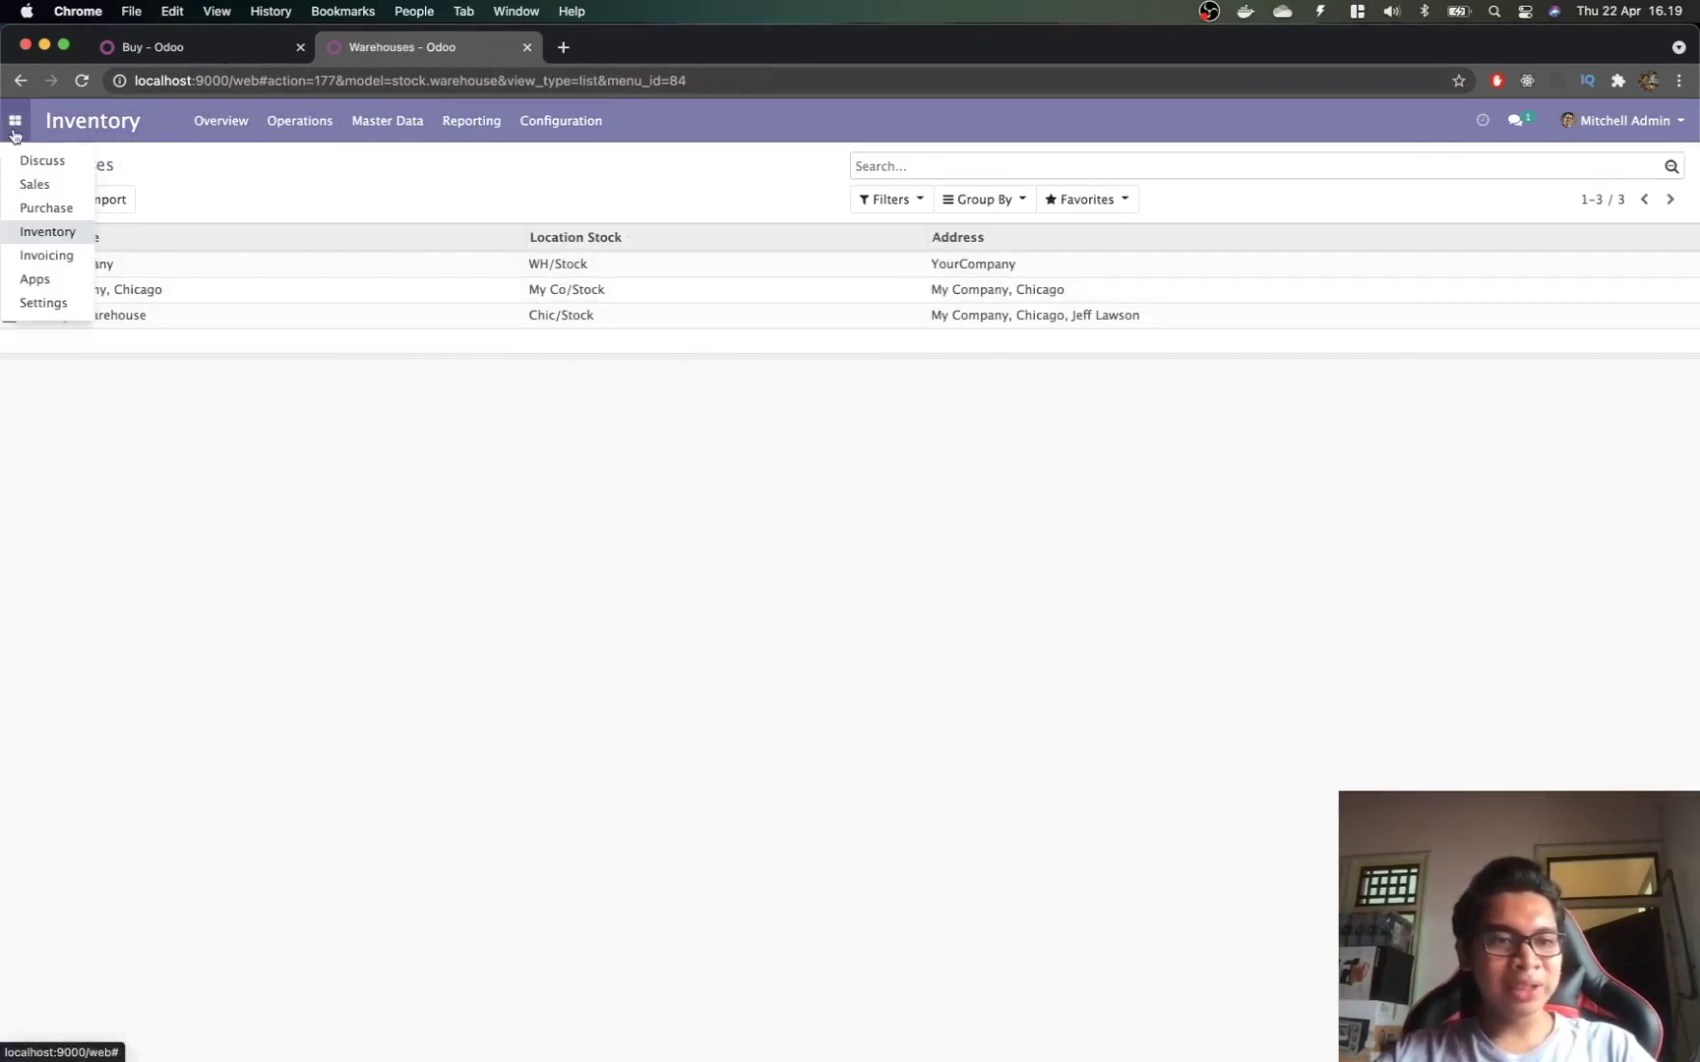
left_click(47, 208)
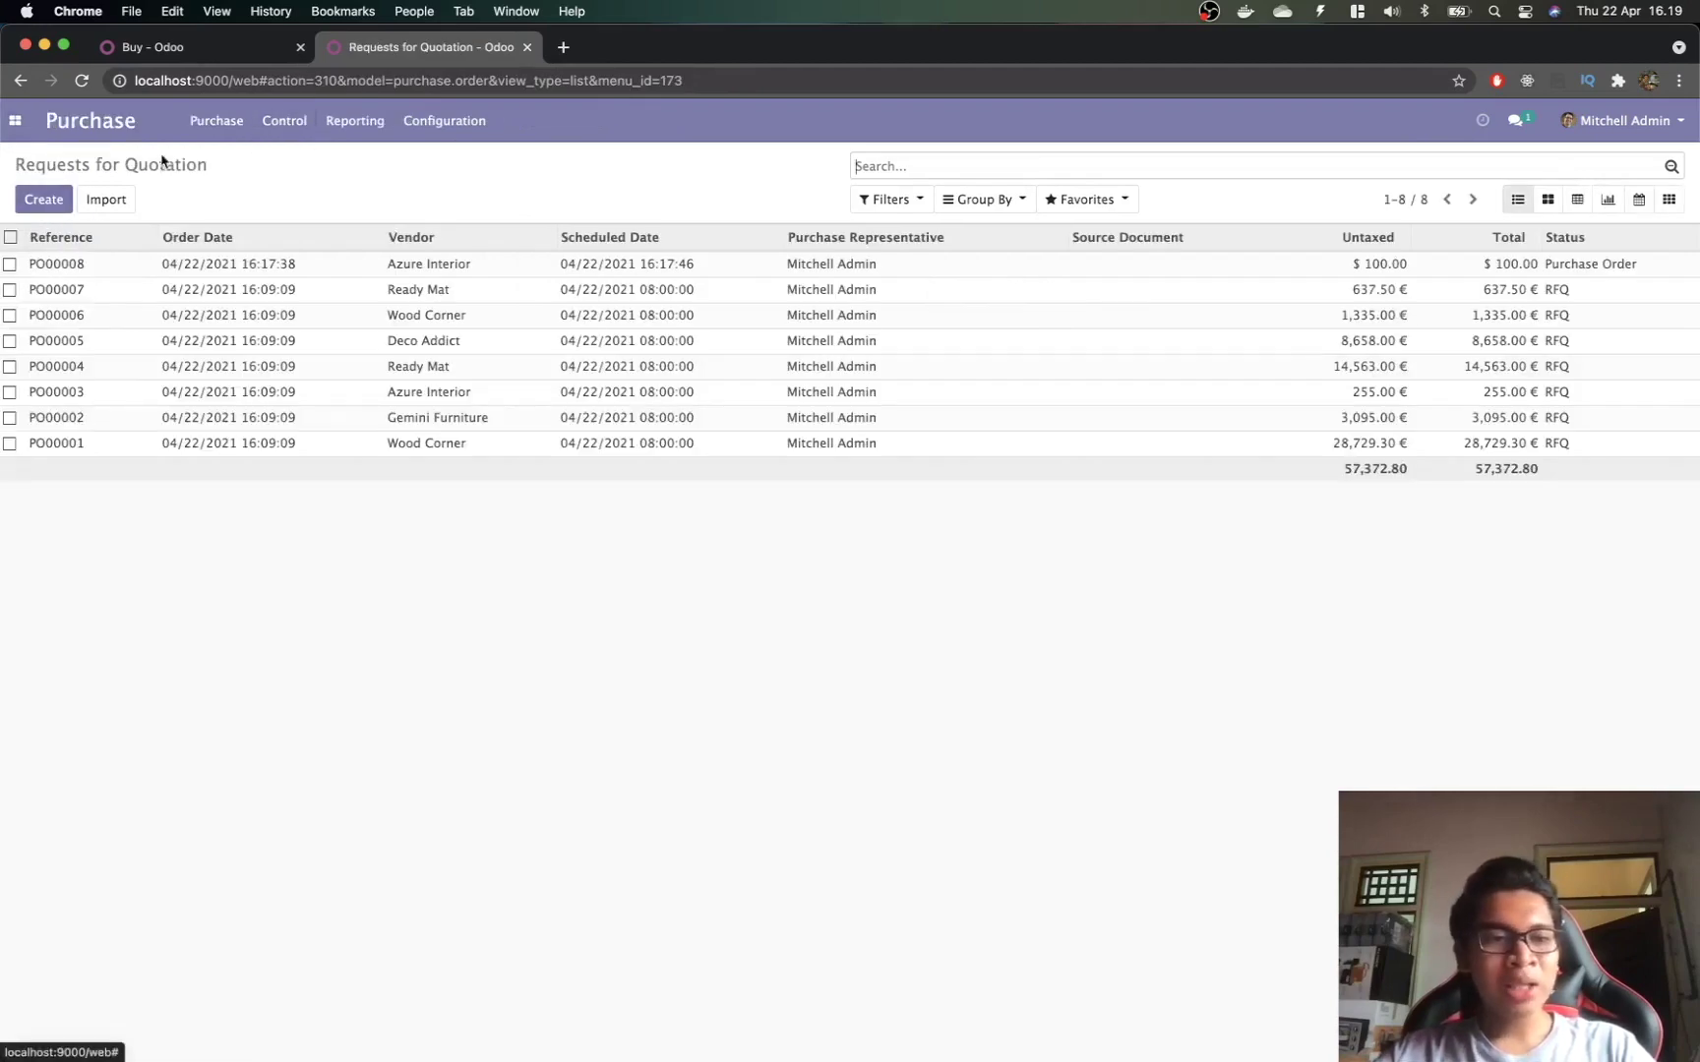
left_click(42, 201)
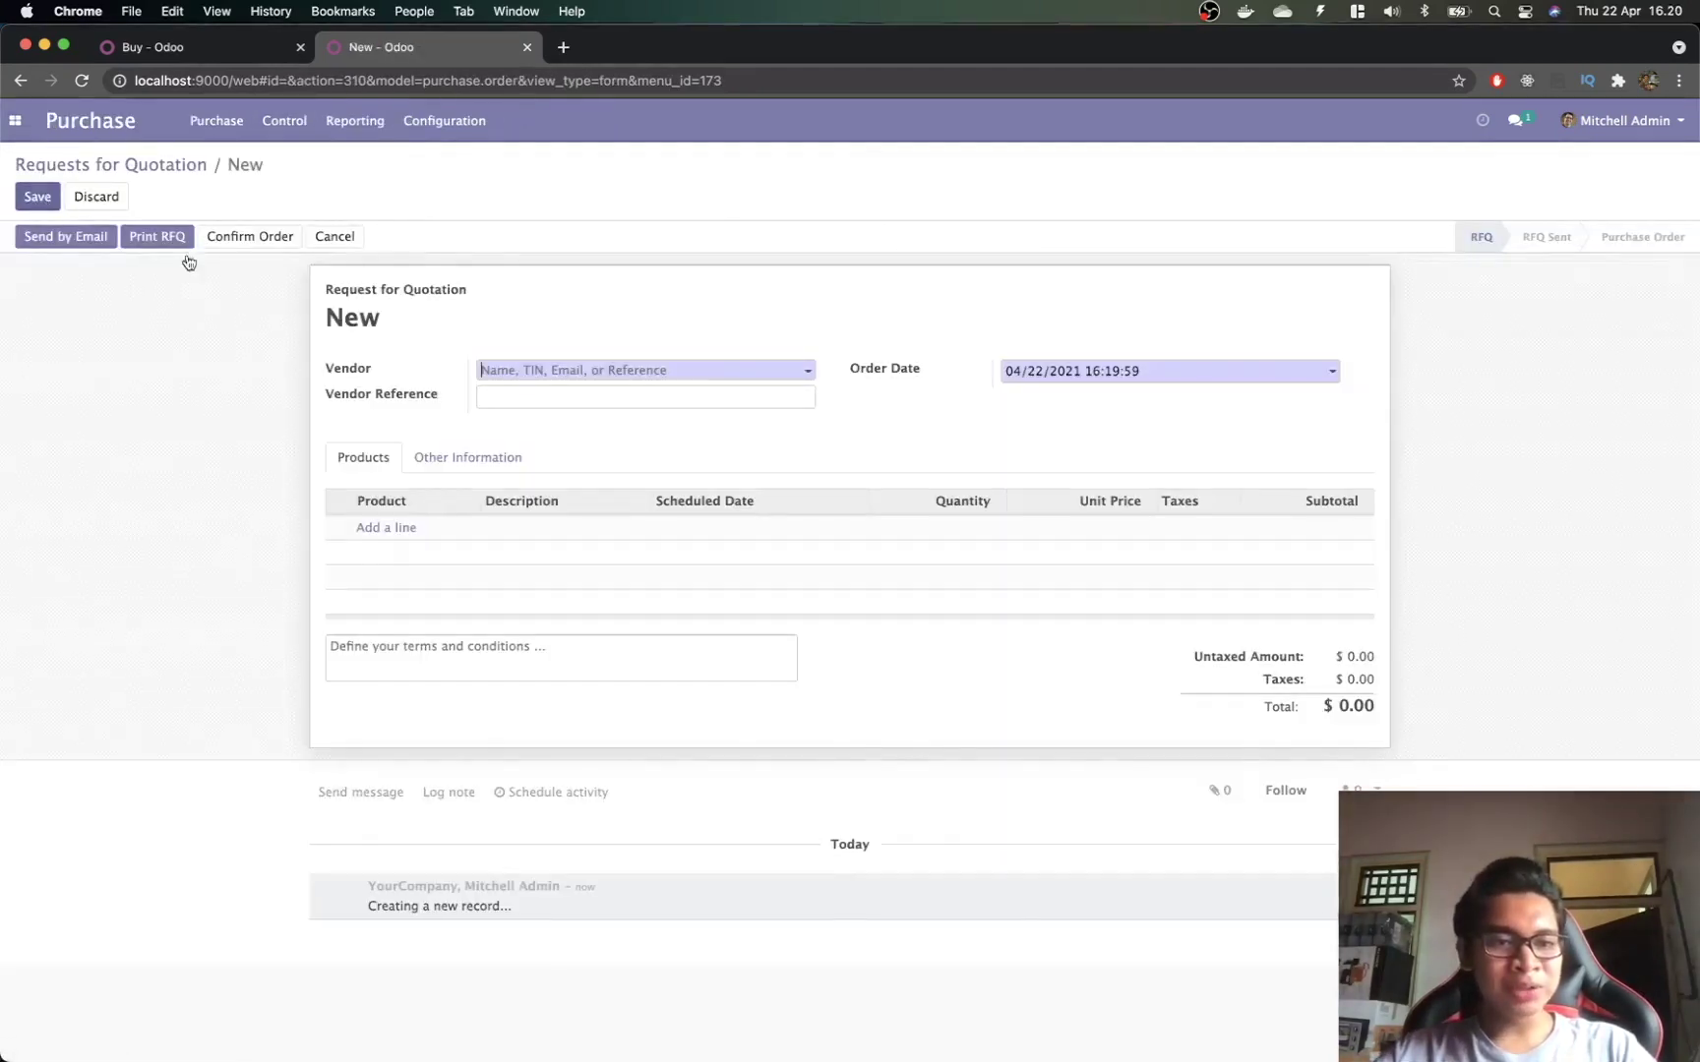
left_click(500, 384)
left_click(512, 395)
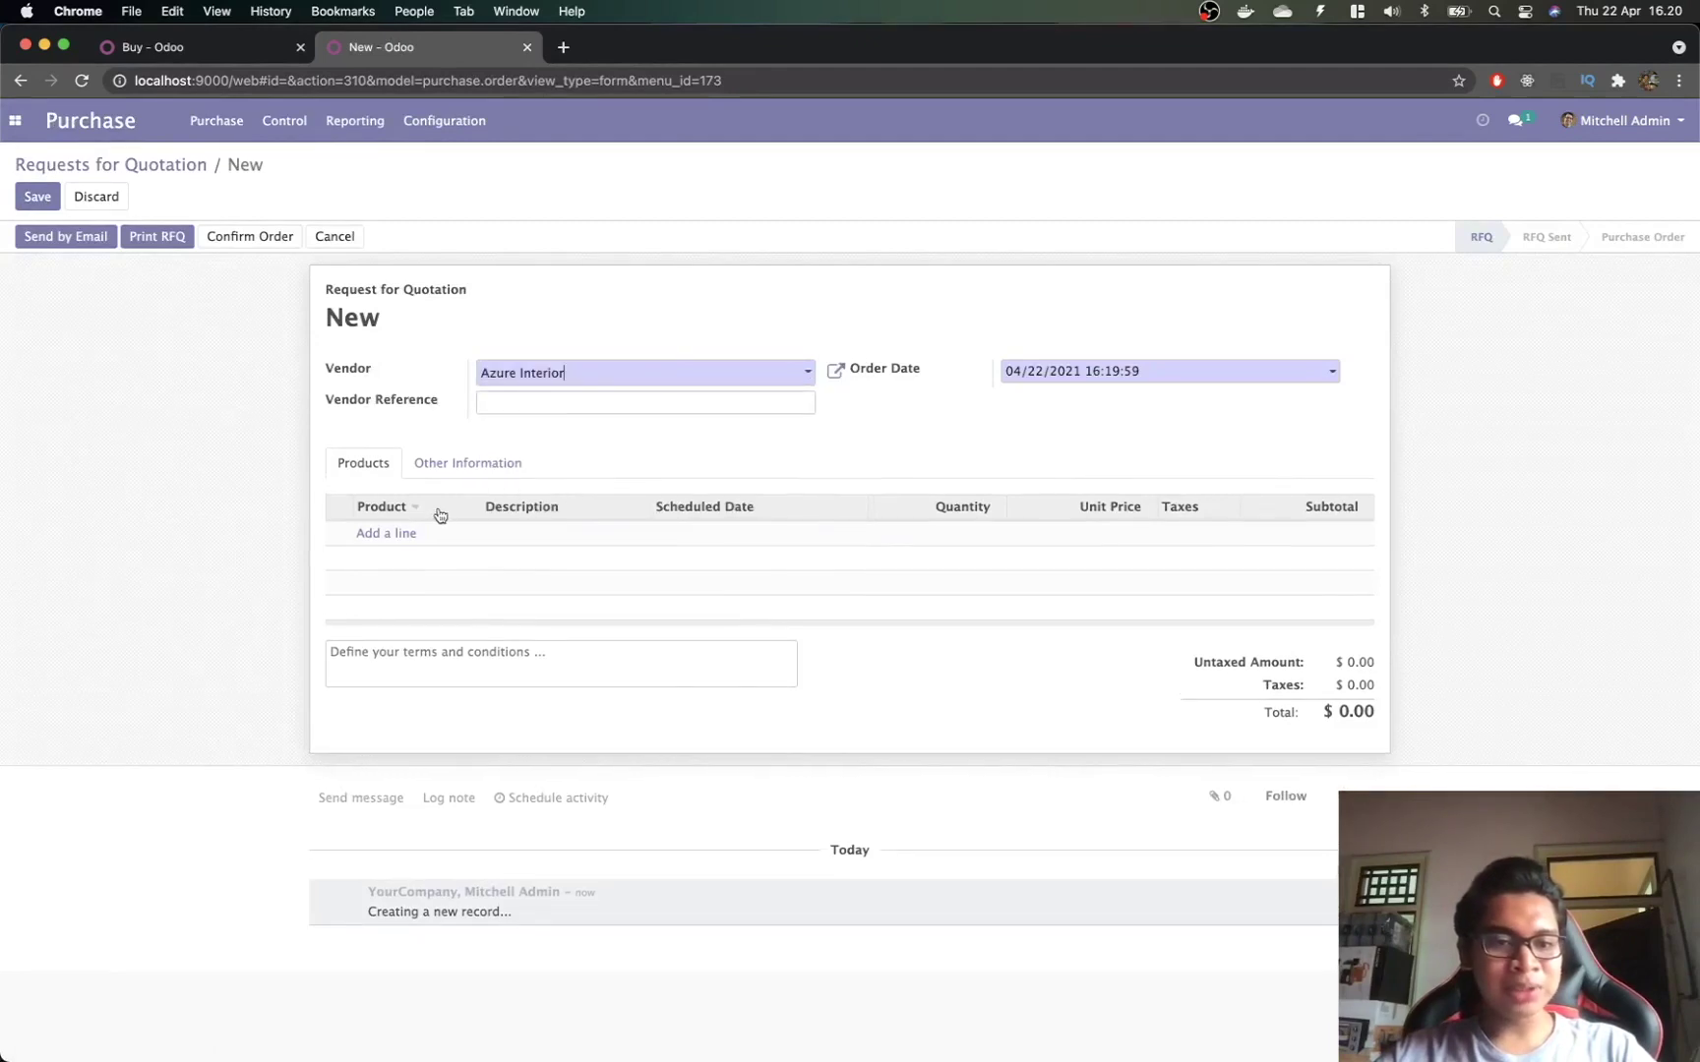
left_click(398, 540)
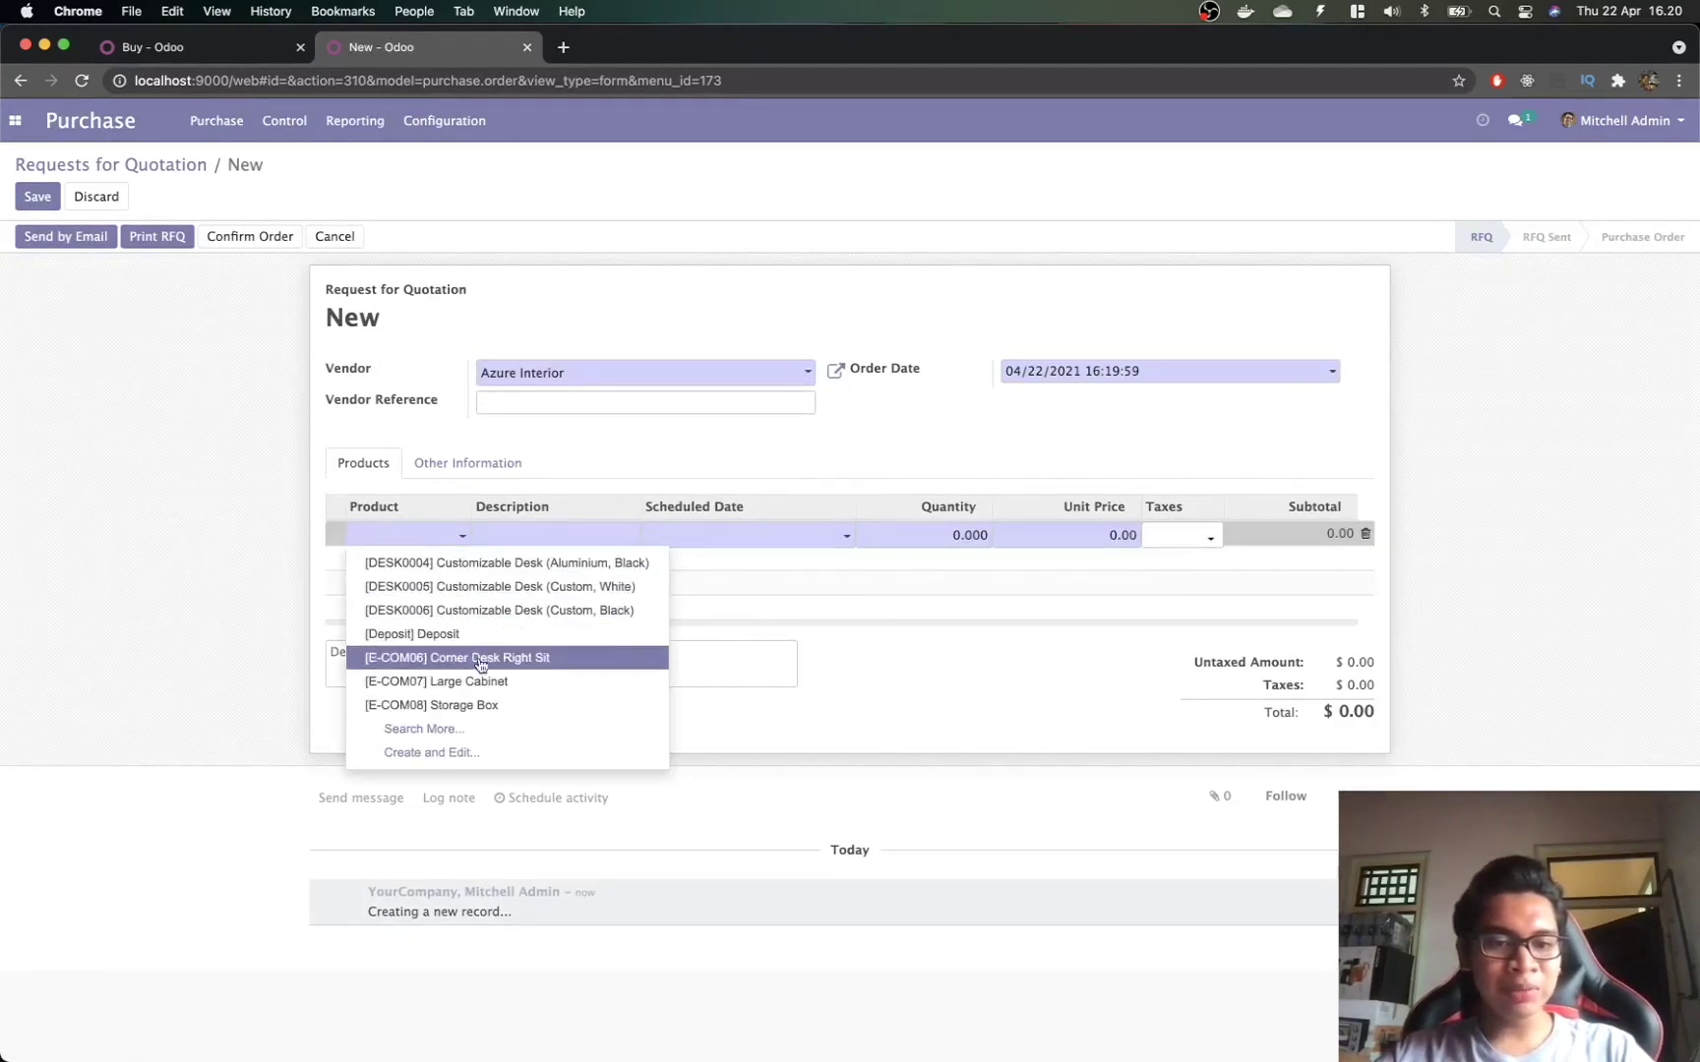
left_click(479, 681)
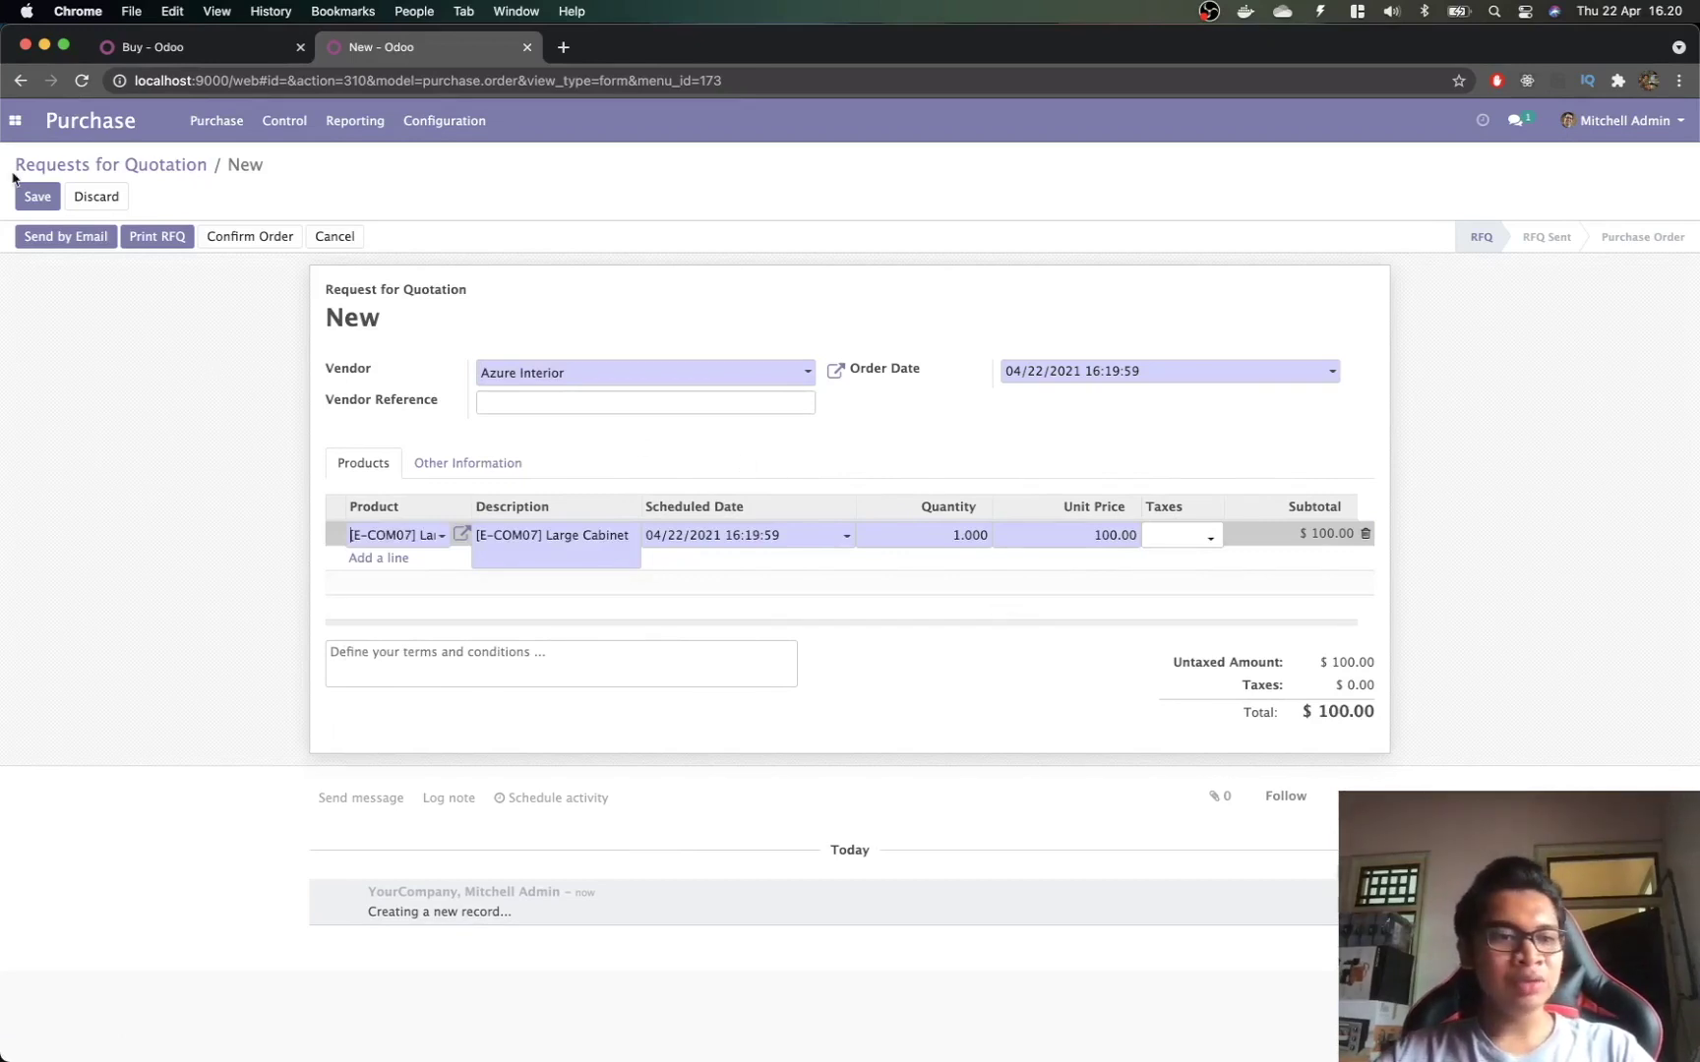
left_click(209, 237)
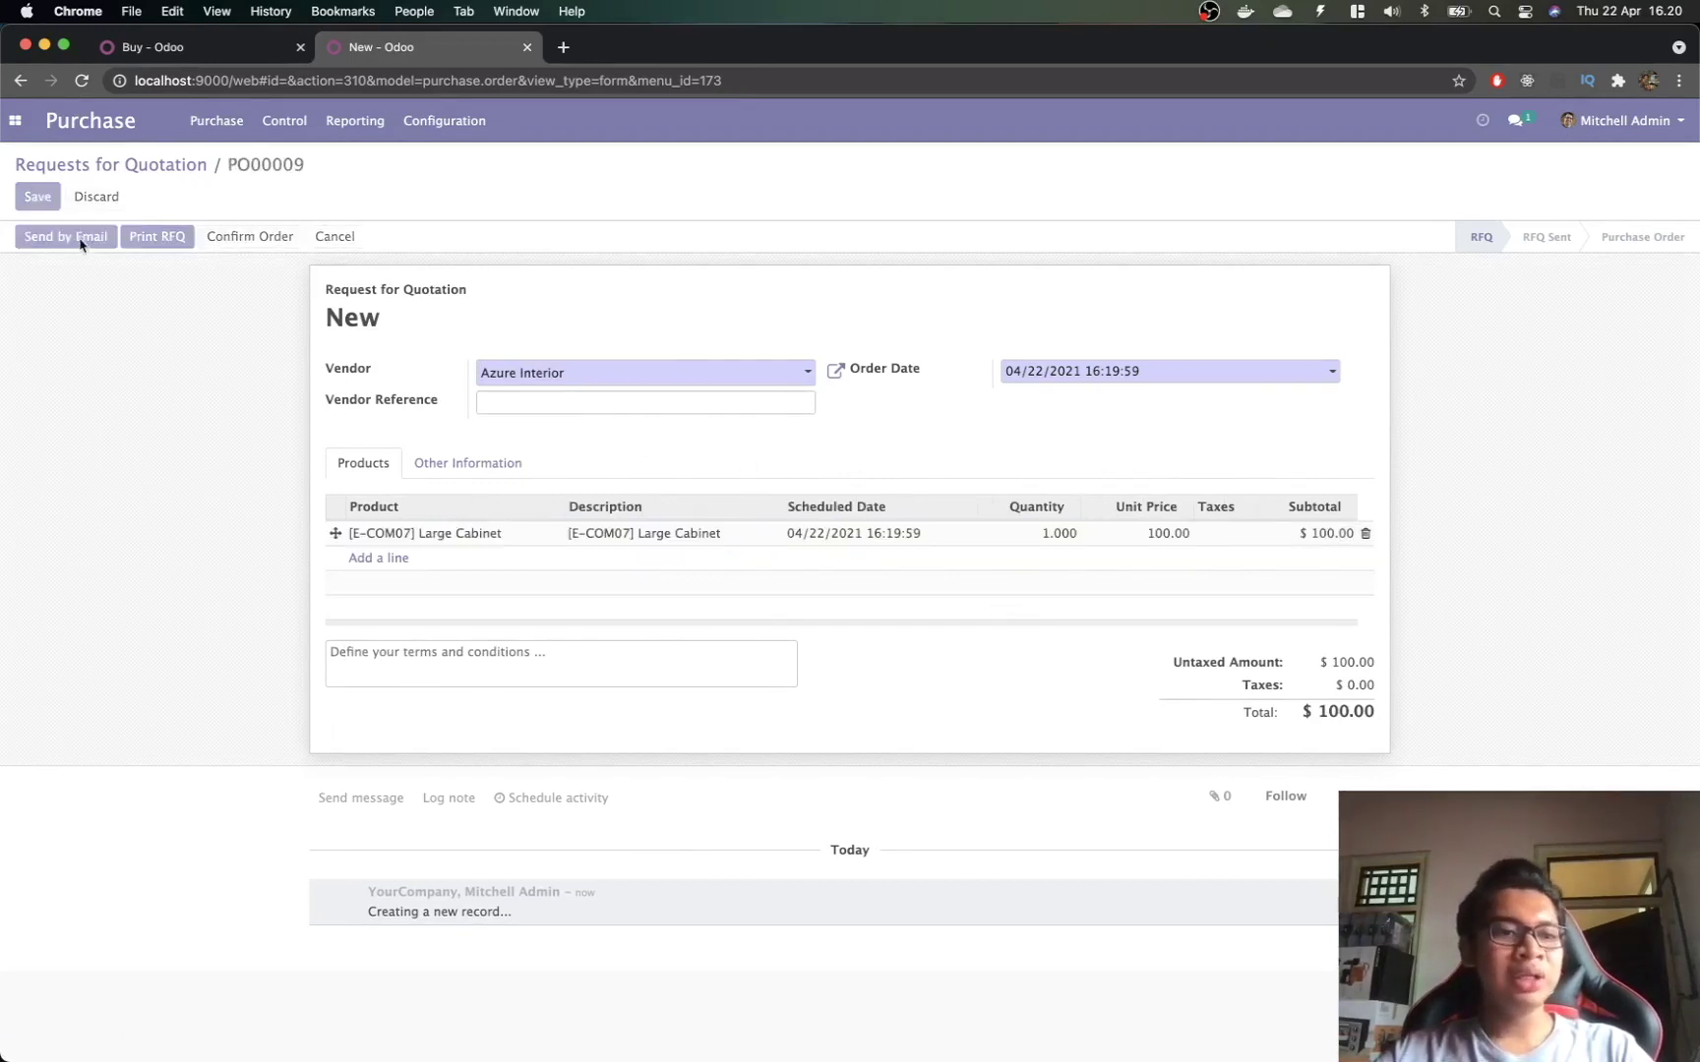
Step: Open the order's receipt, set the Large Cabinet's done quantity to 1 into WH/Stock, and validate the receipt
left_click(53, 240)
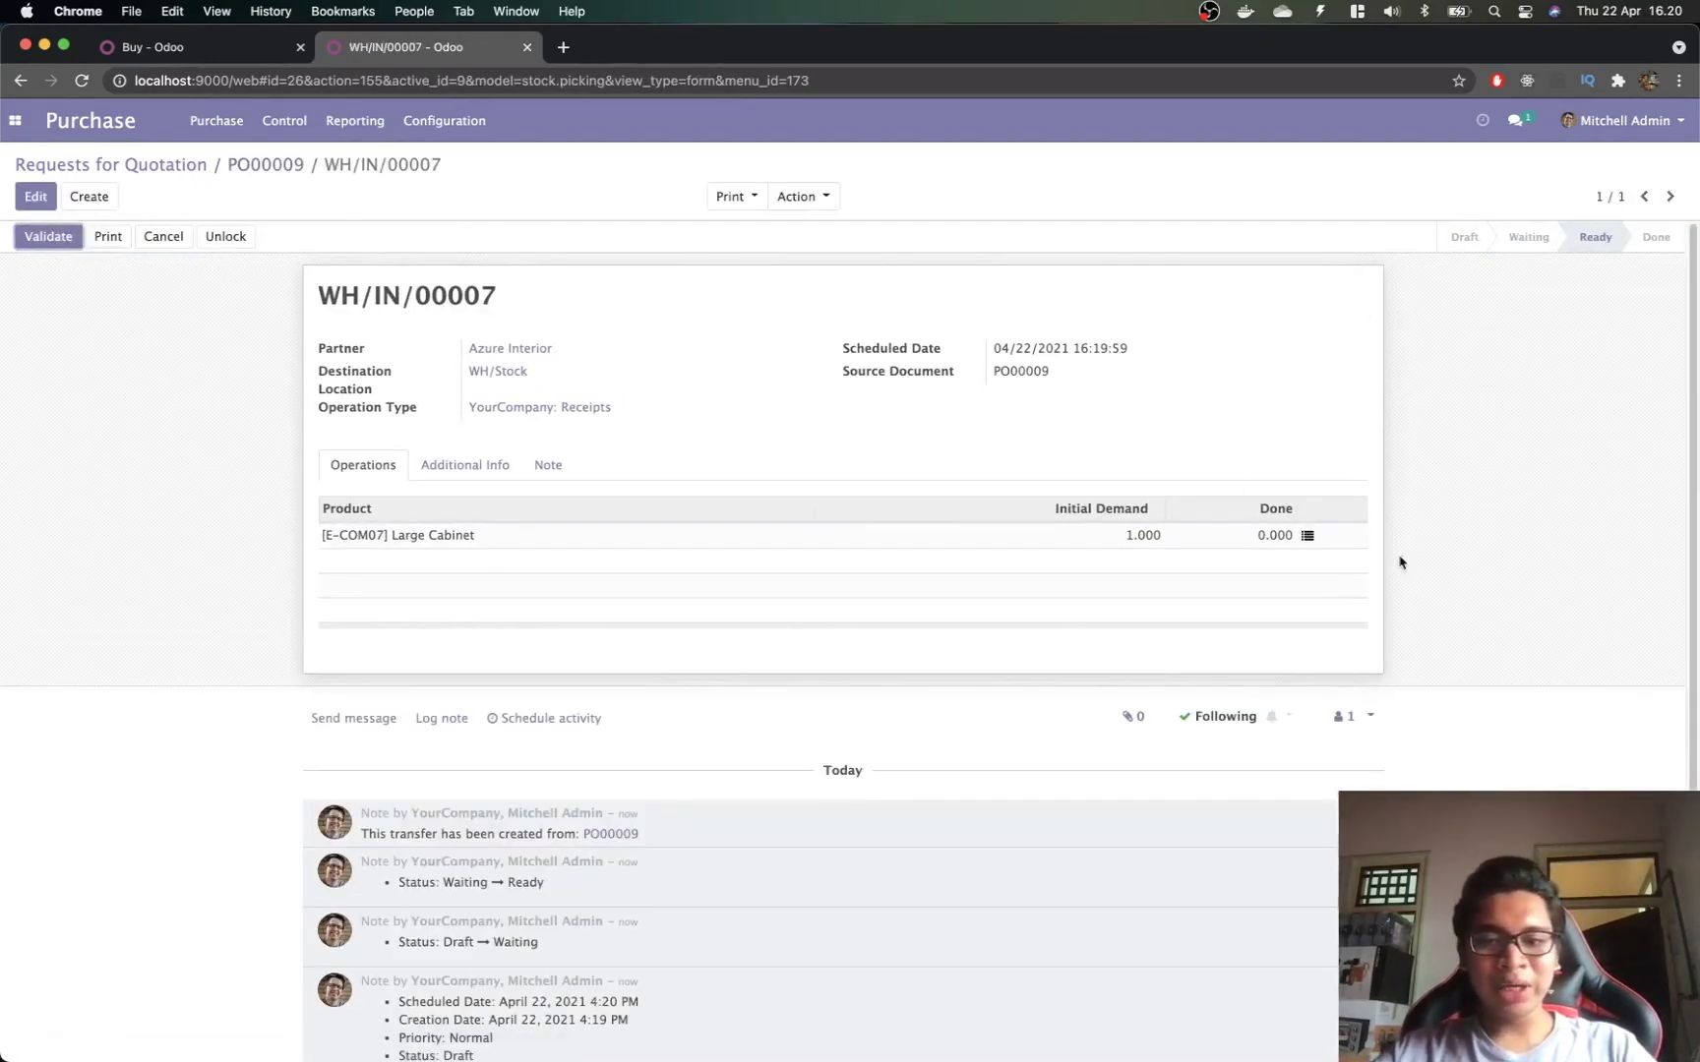
left_click(35, 197)
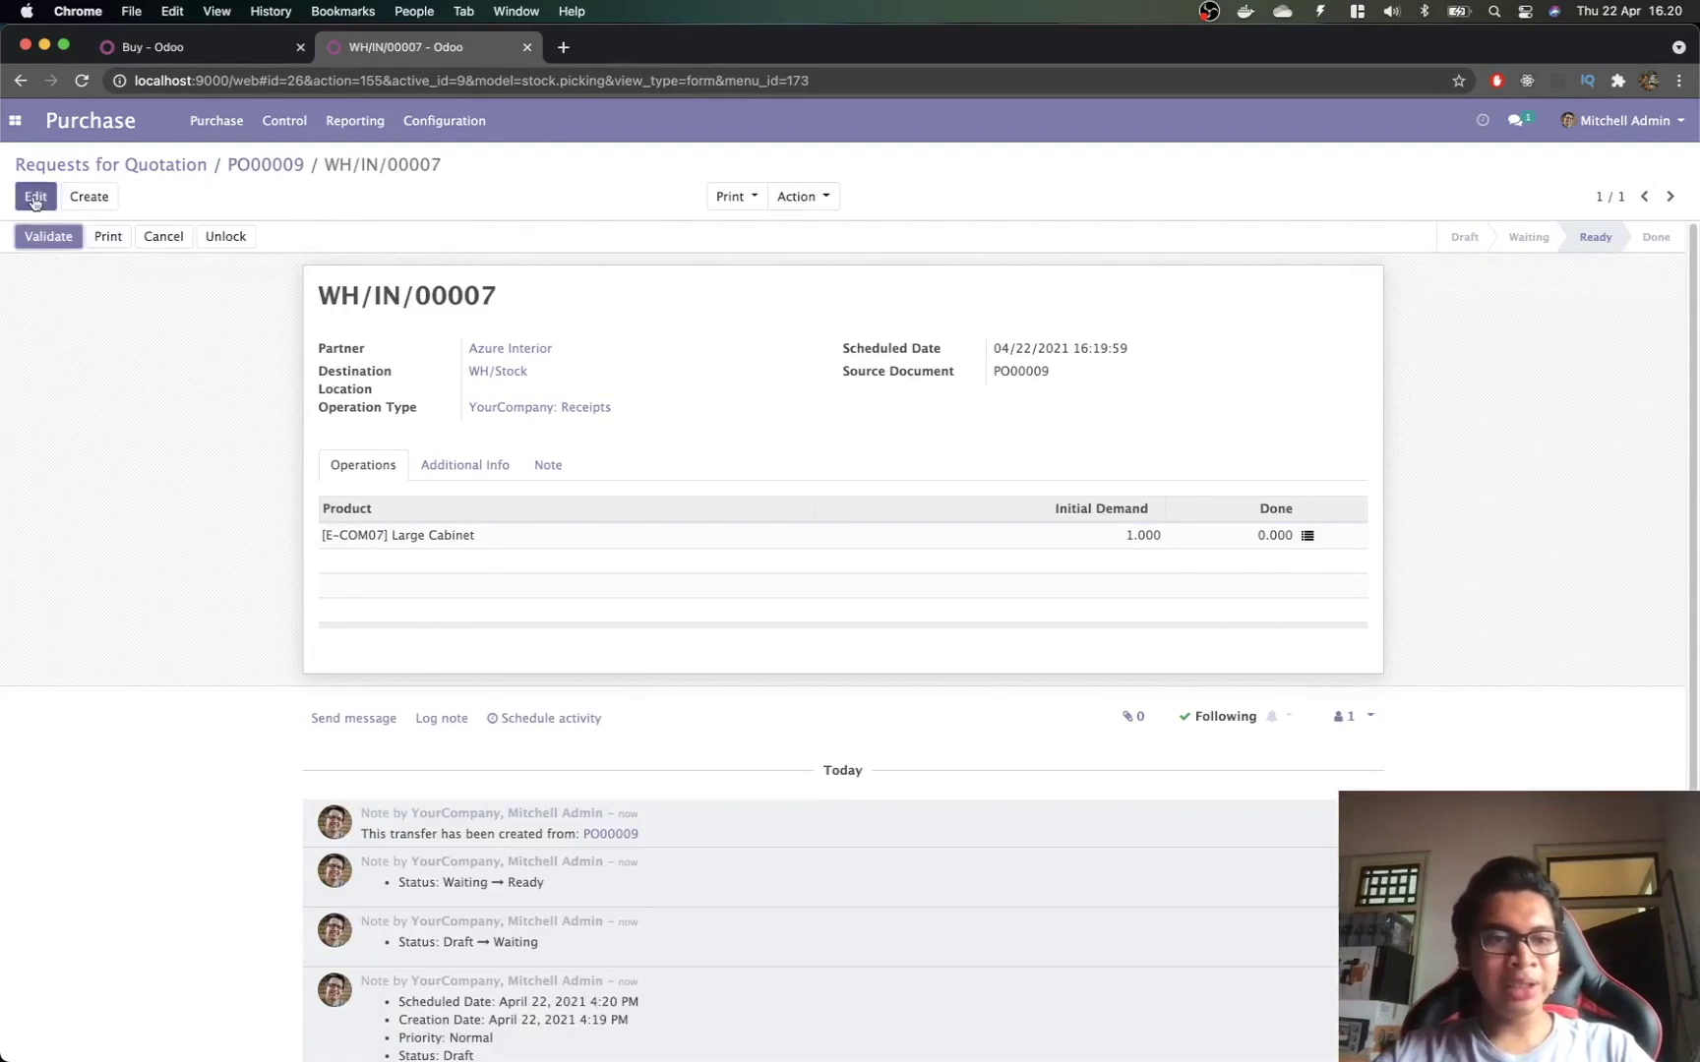
left_click(1292, 543)
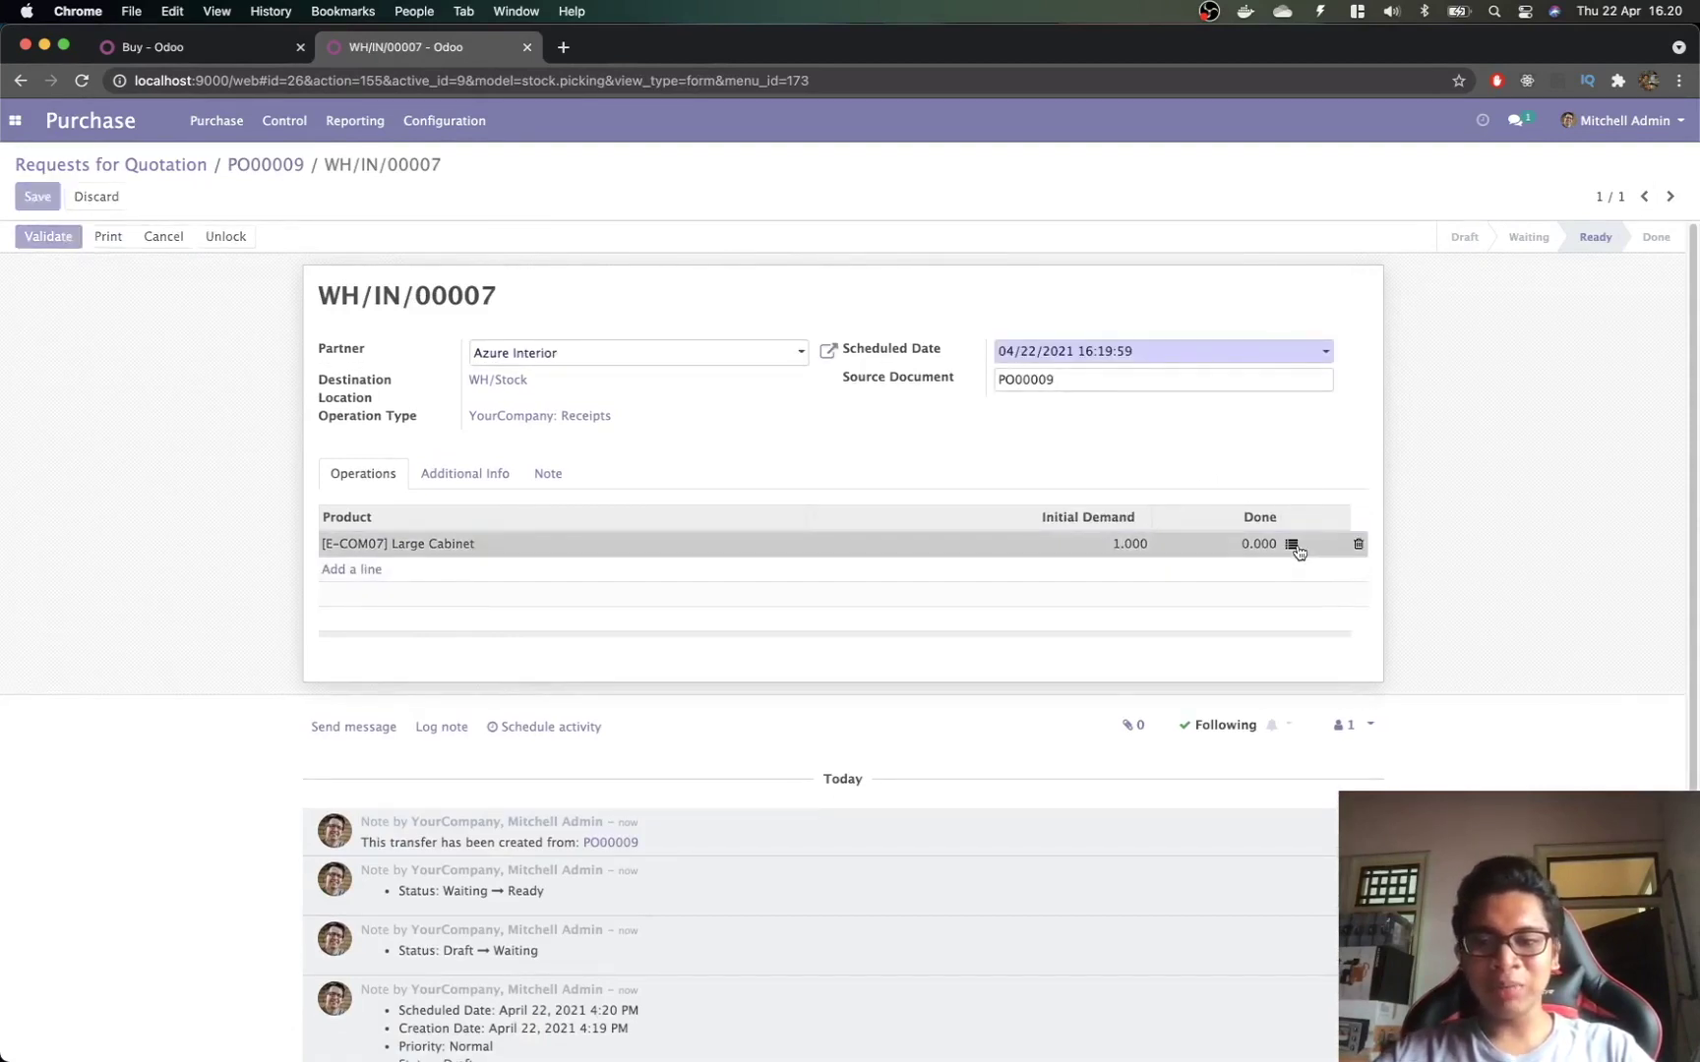
left_click(1222, 345)
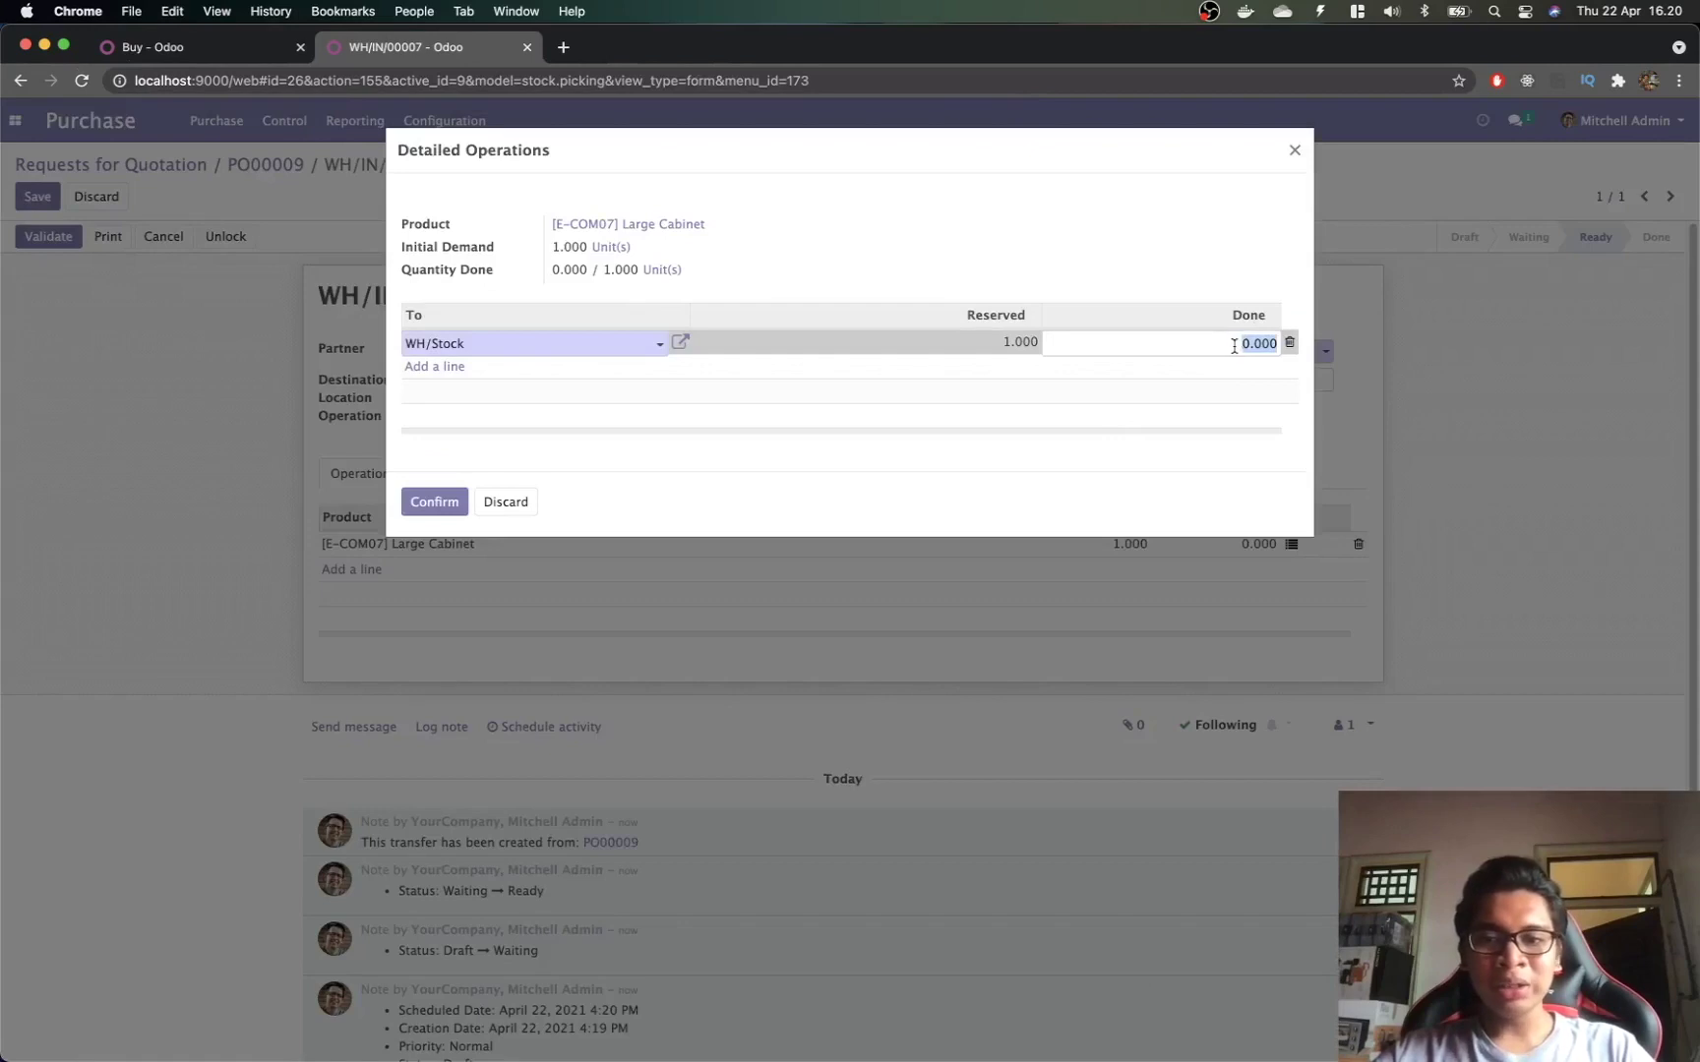
type("1")
left_click(614, 336)
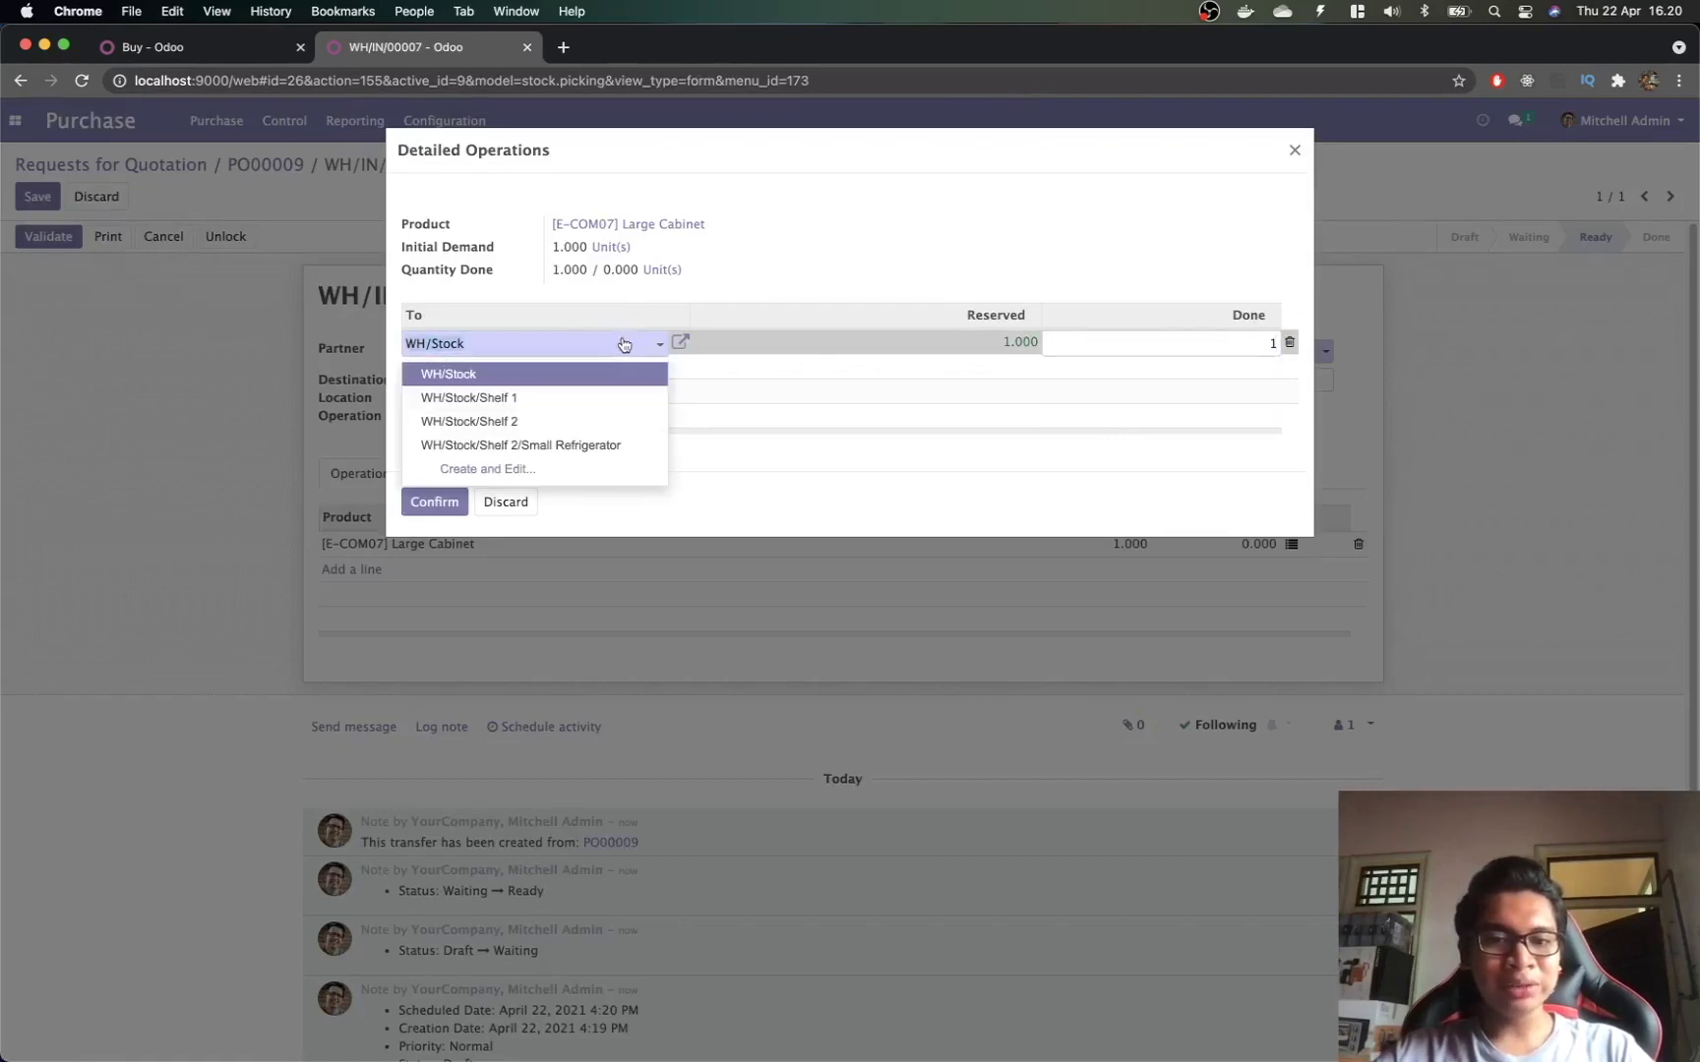
left_click(622, 346)
left_click(428, 504)
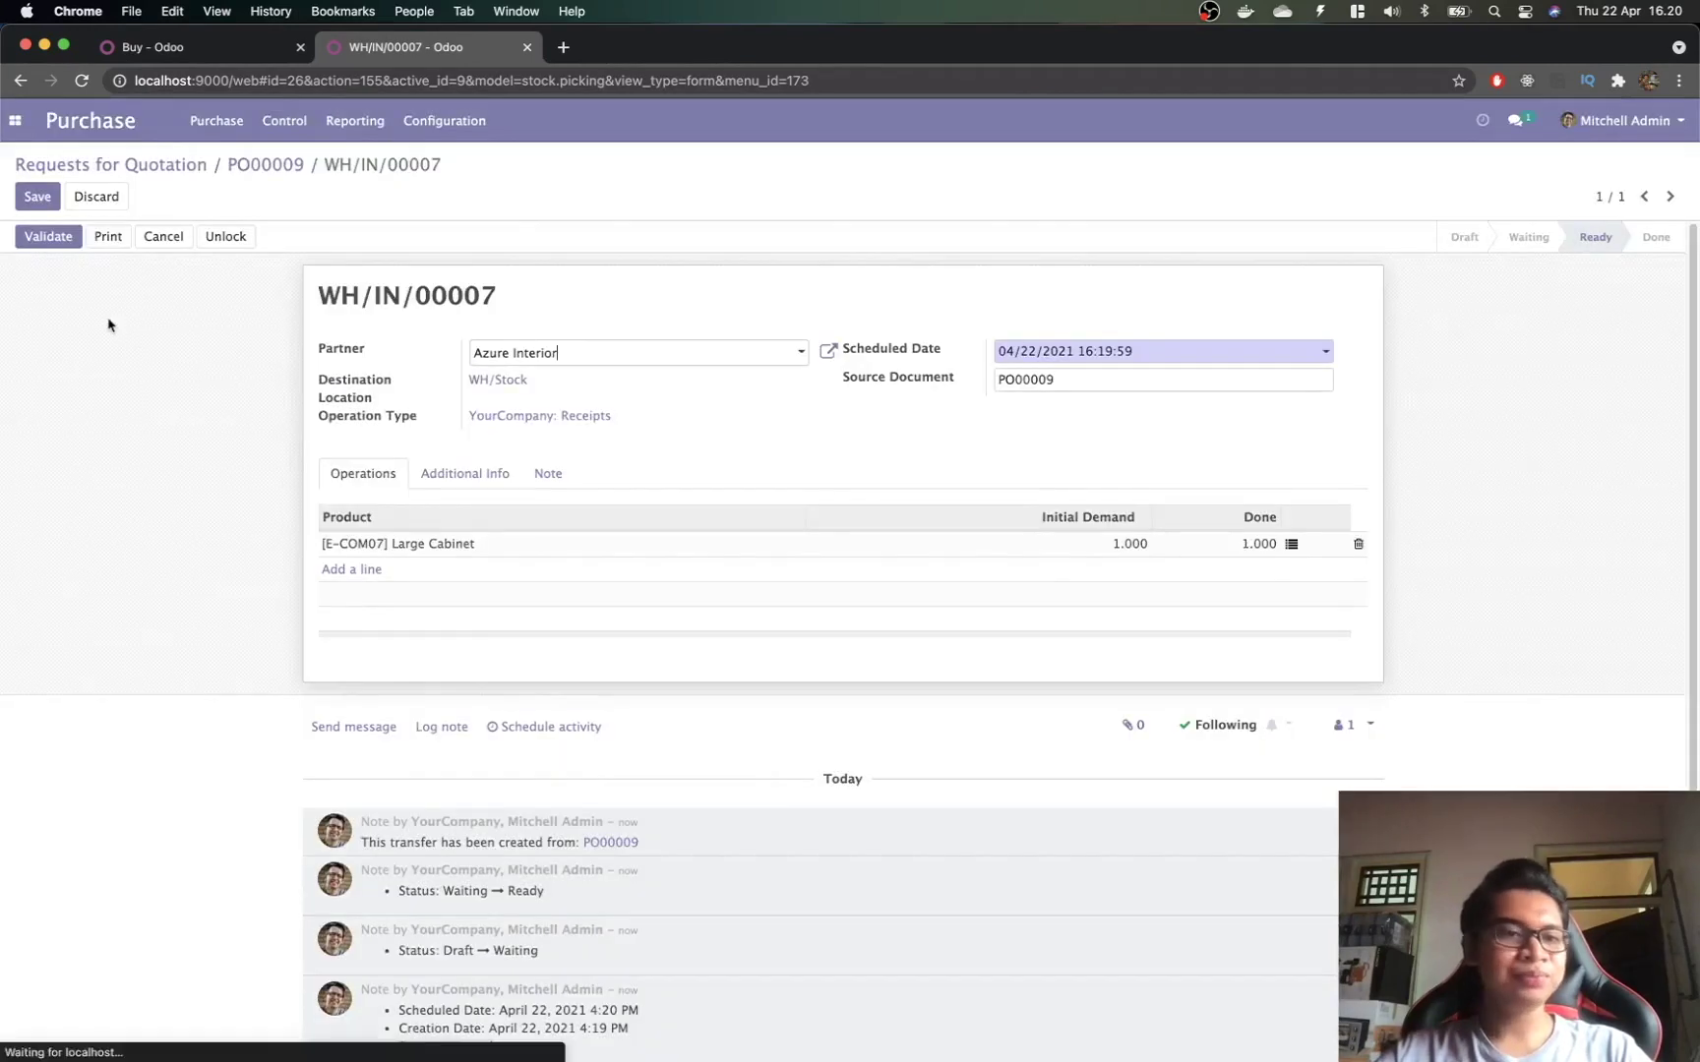
left_click(52, 237)
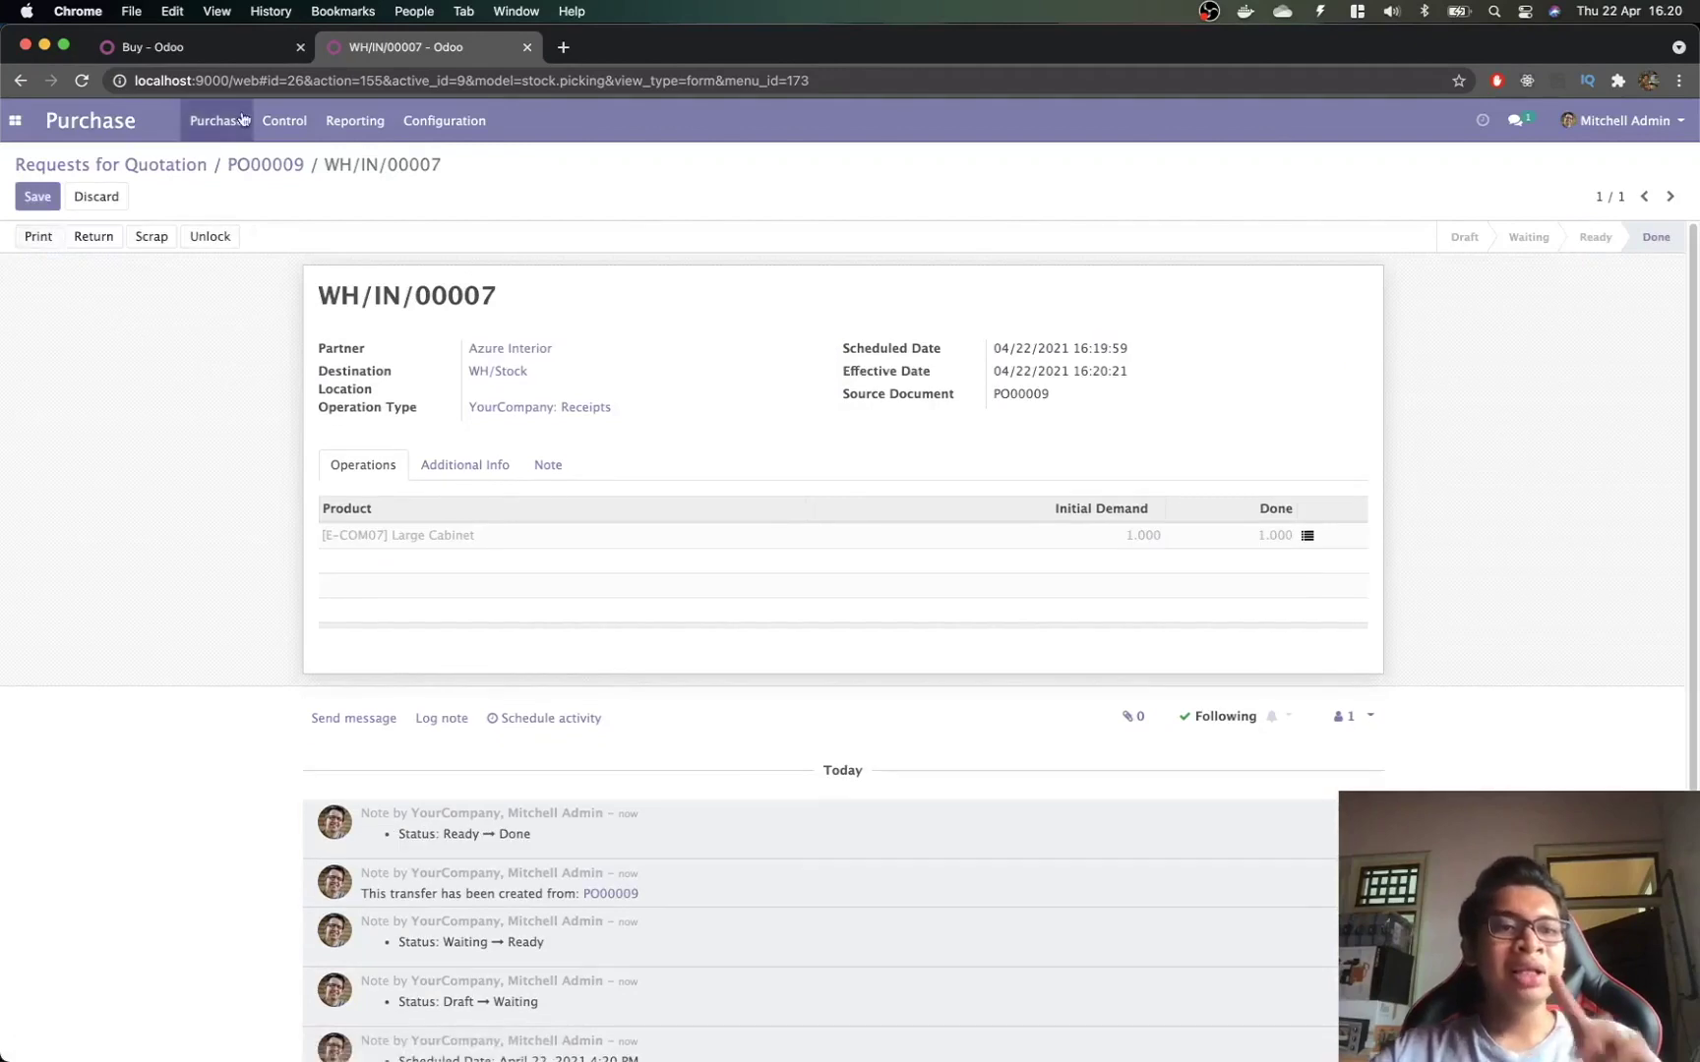
Step: Open the Inventory transfers list and review the new internal transfer destined for WH/Stock/Shelf 2
left_click(15, 120)
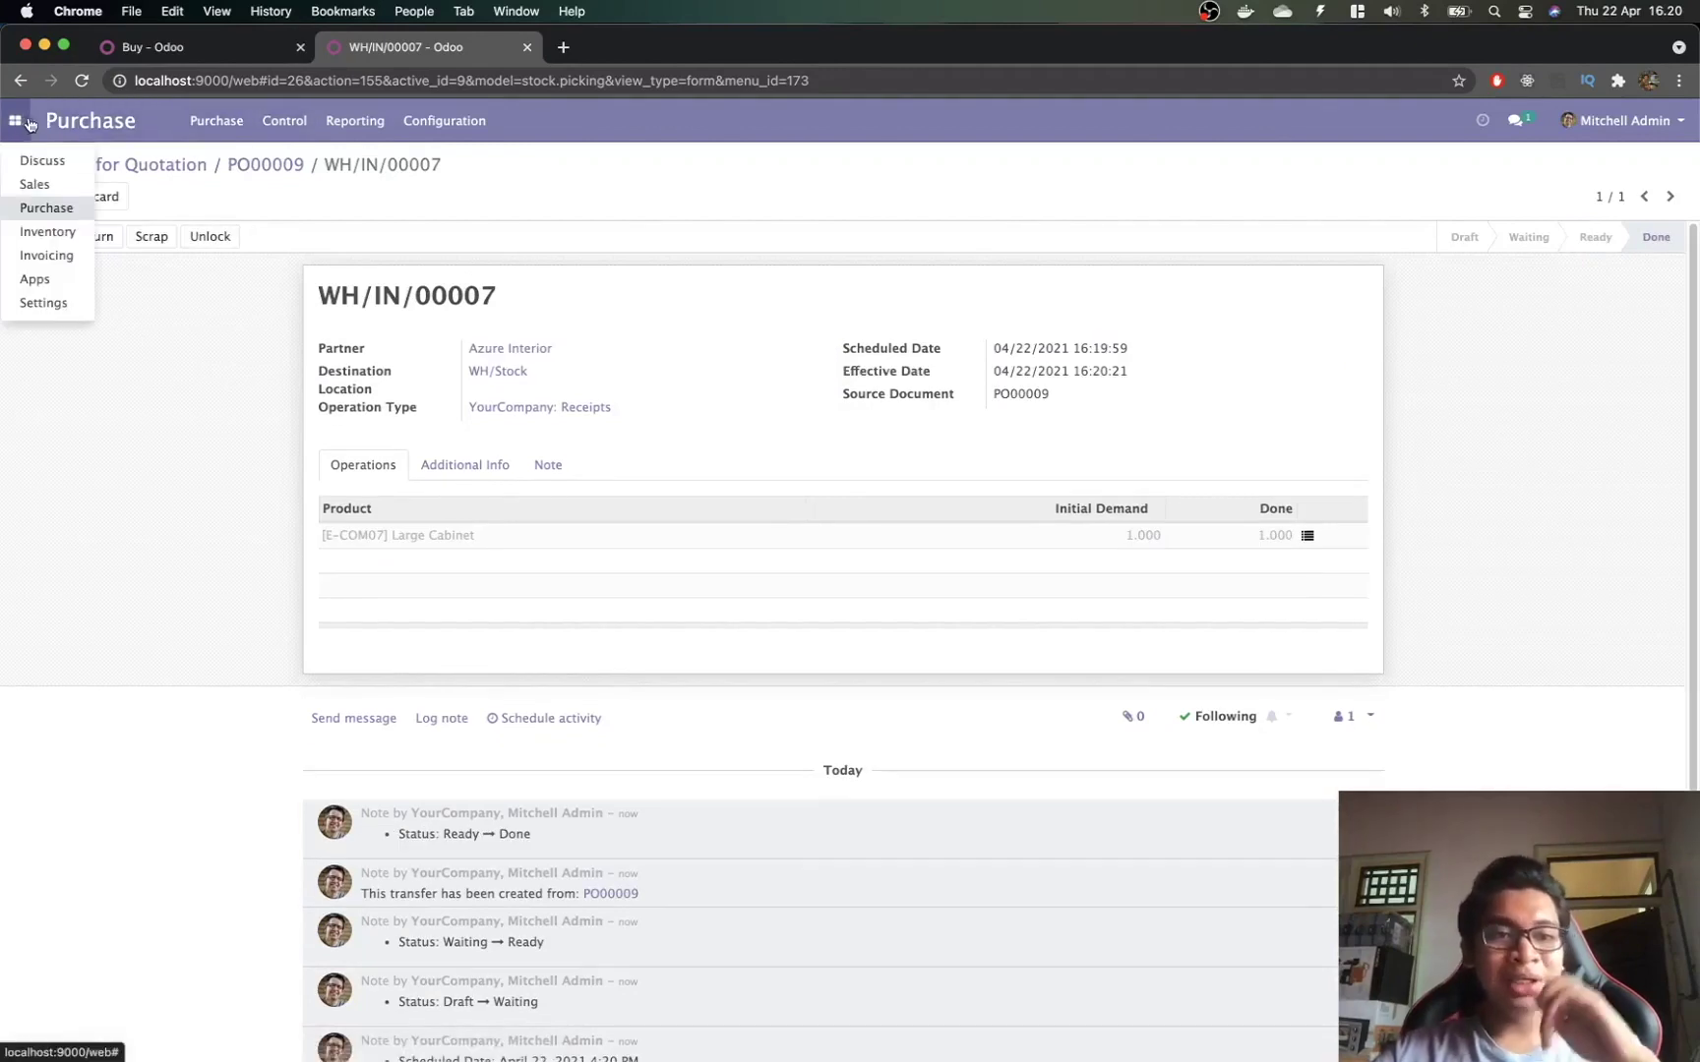
left_click(77, 233)
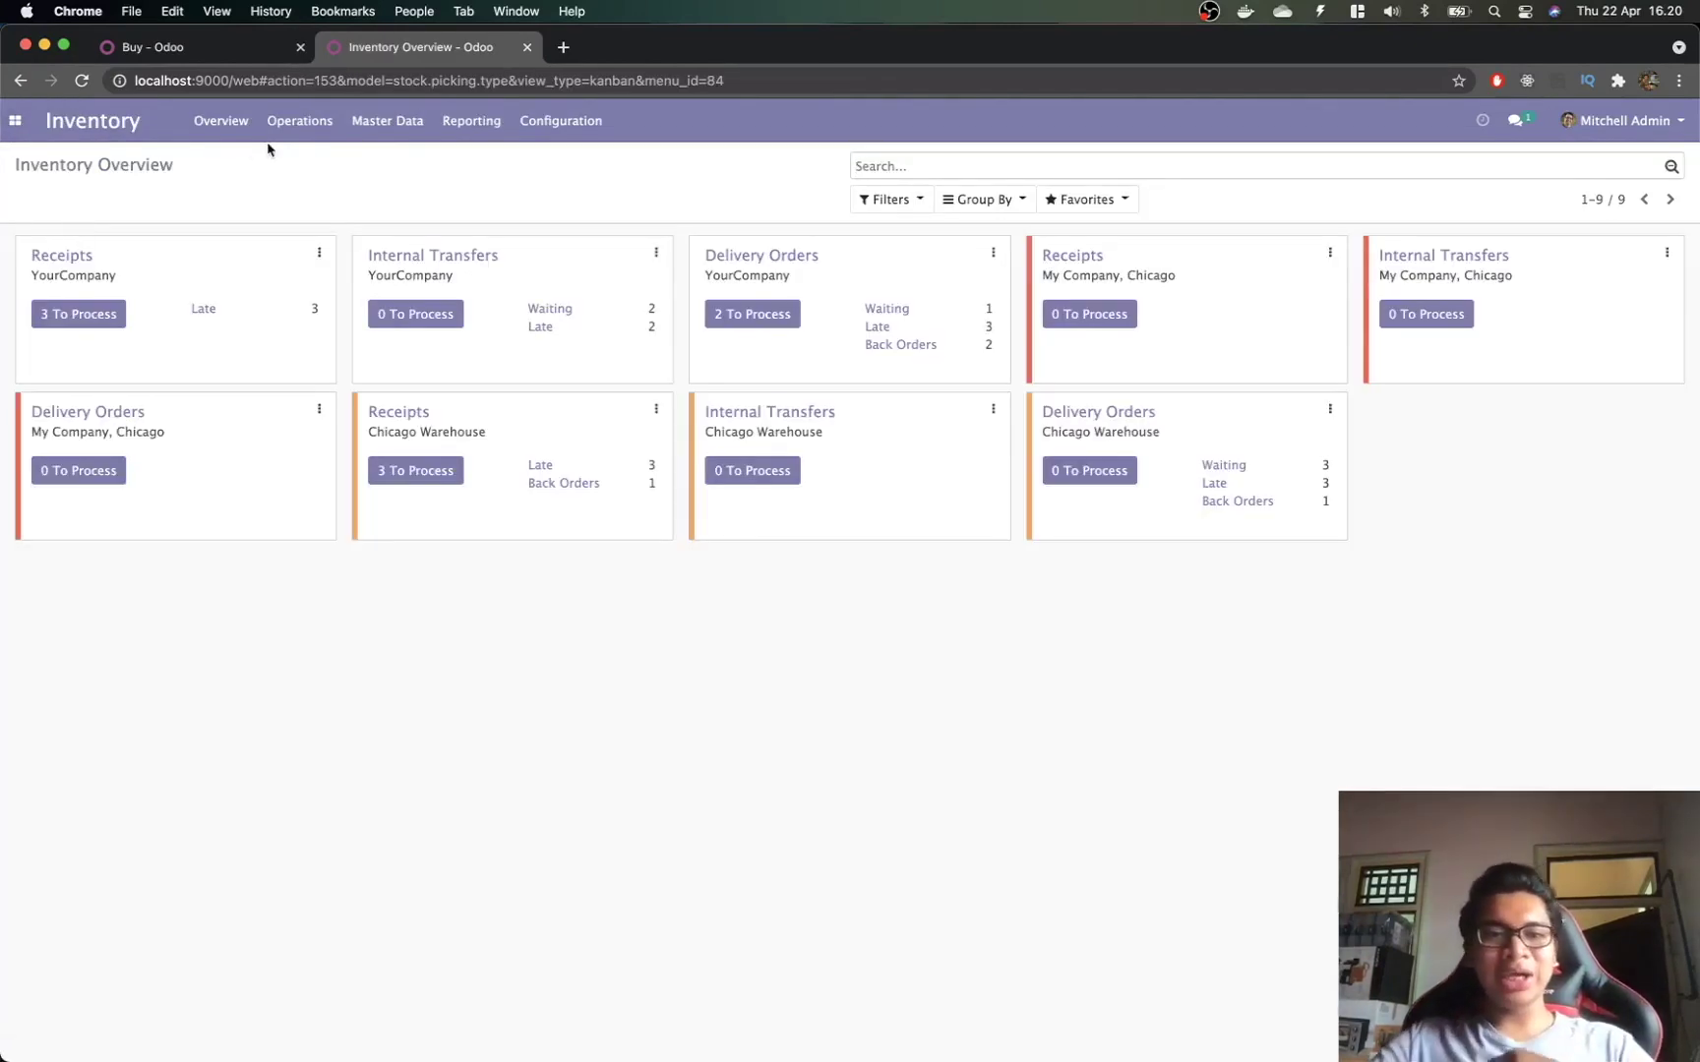
left_click(290, 121)
left_click(331, 185)
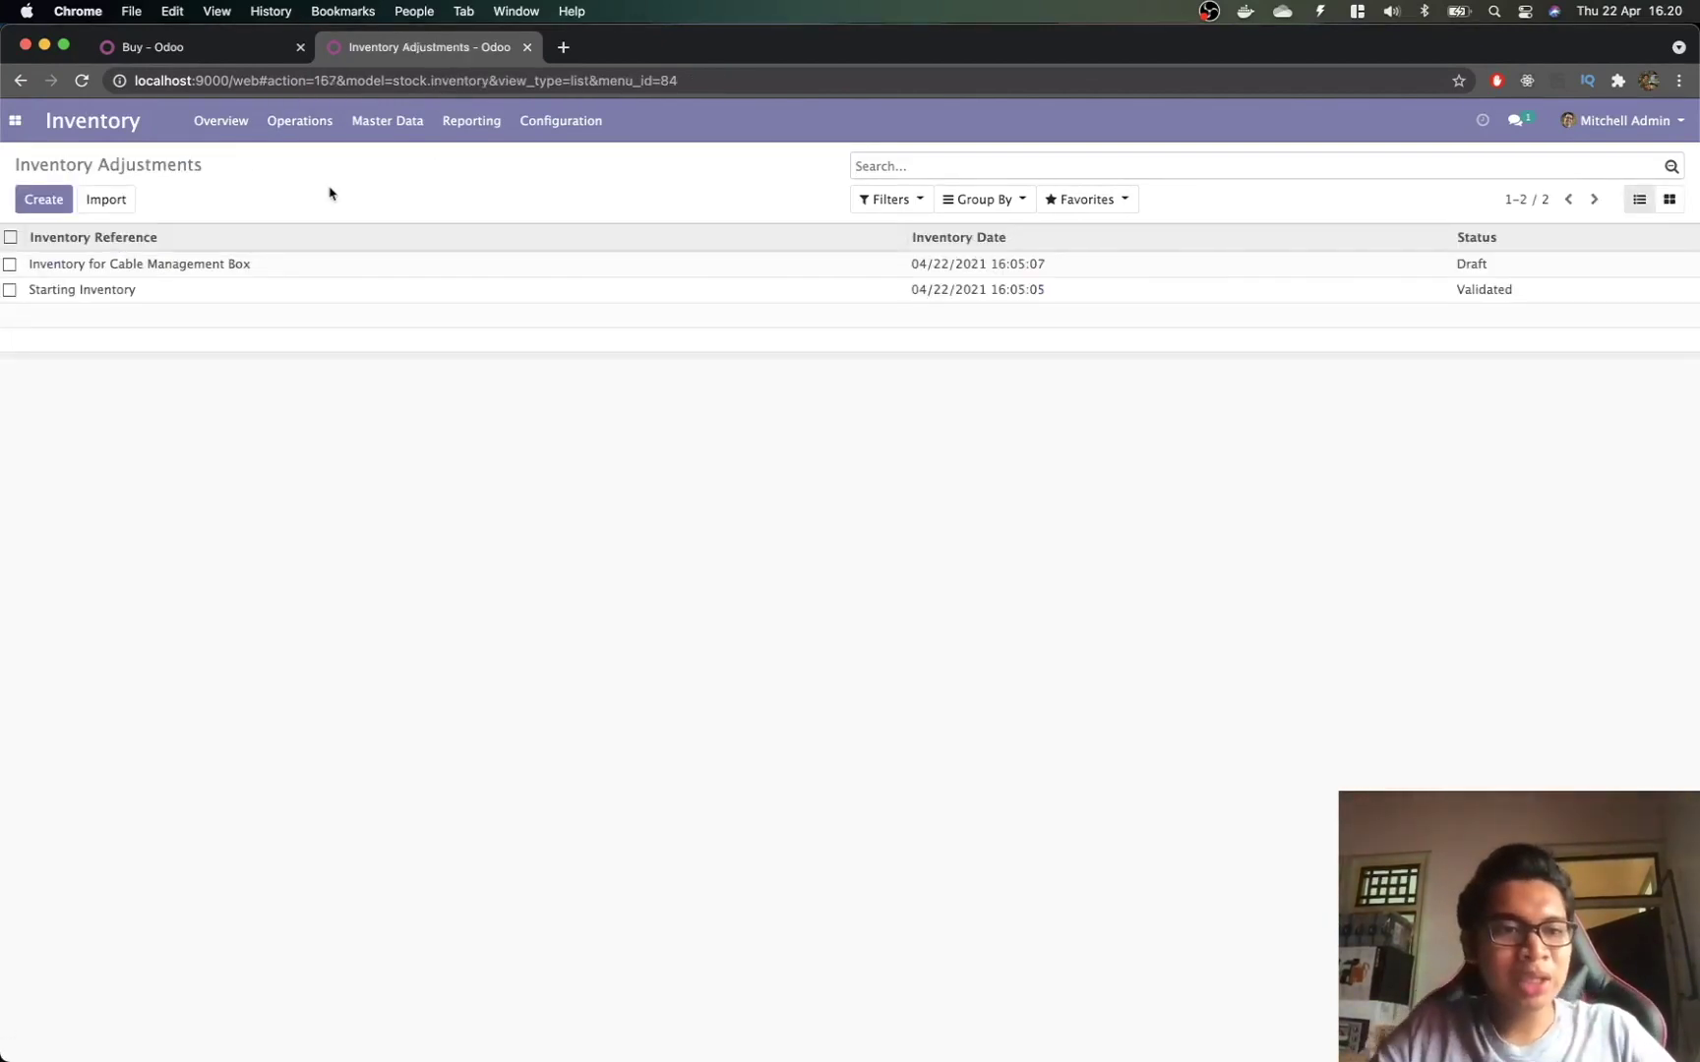
left_click(283, 122)
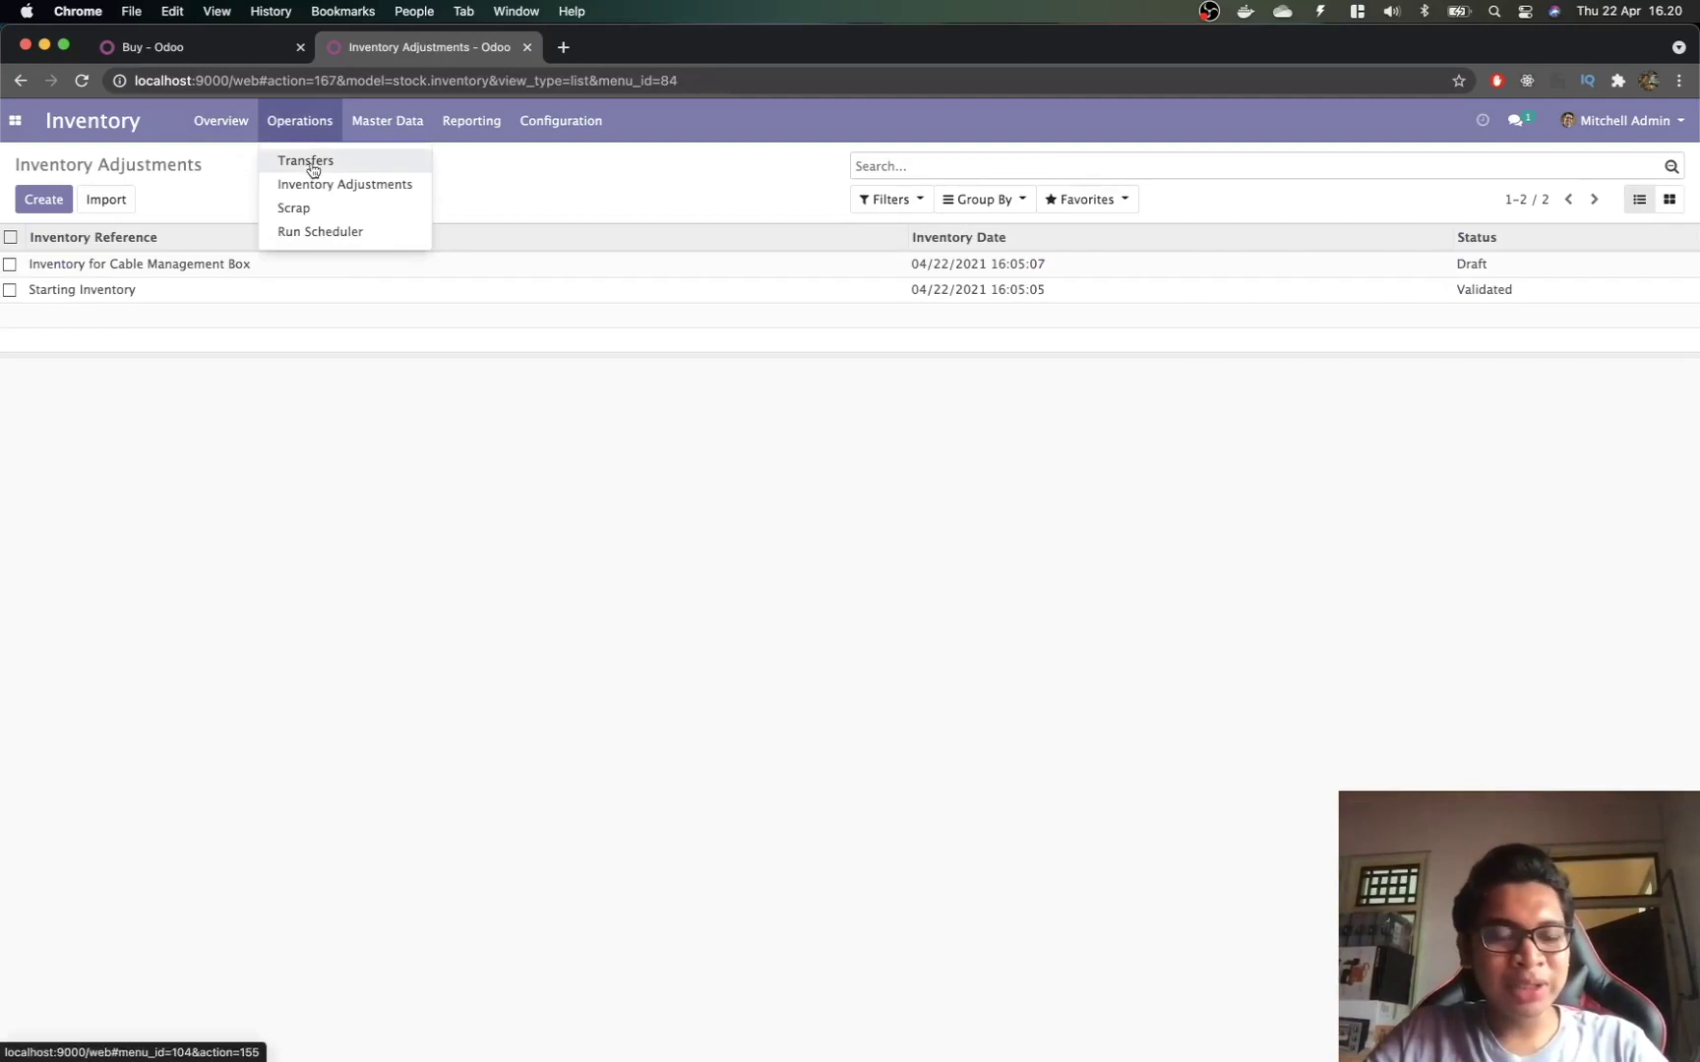
left_click(311, 165)
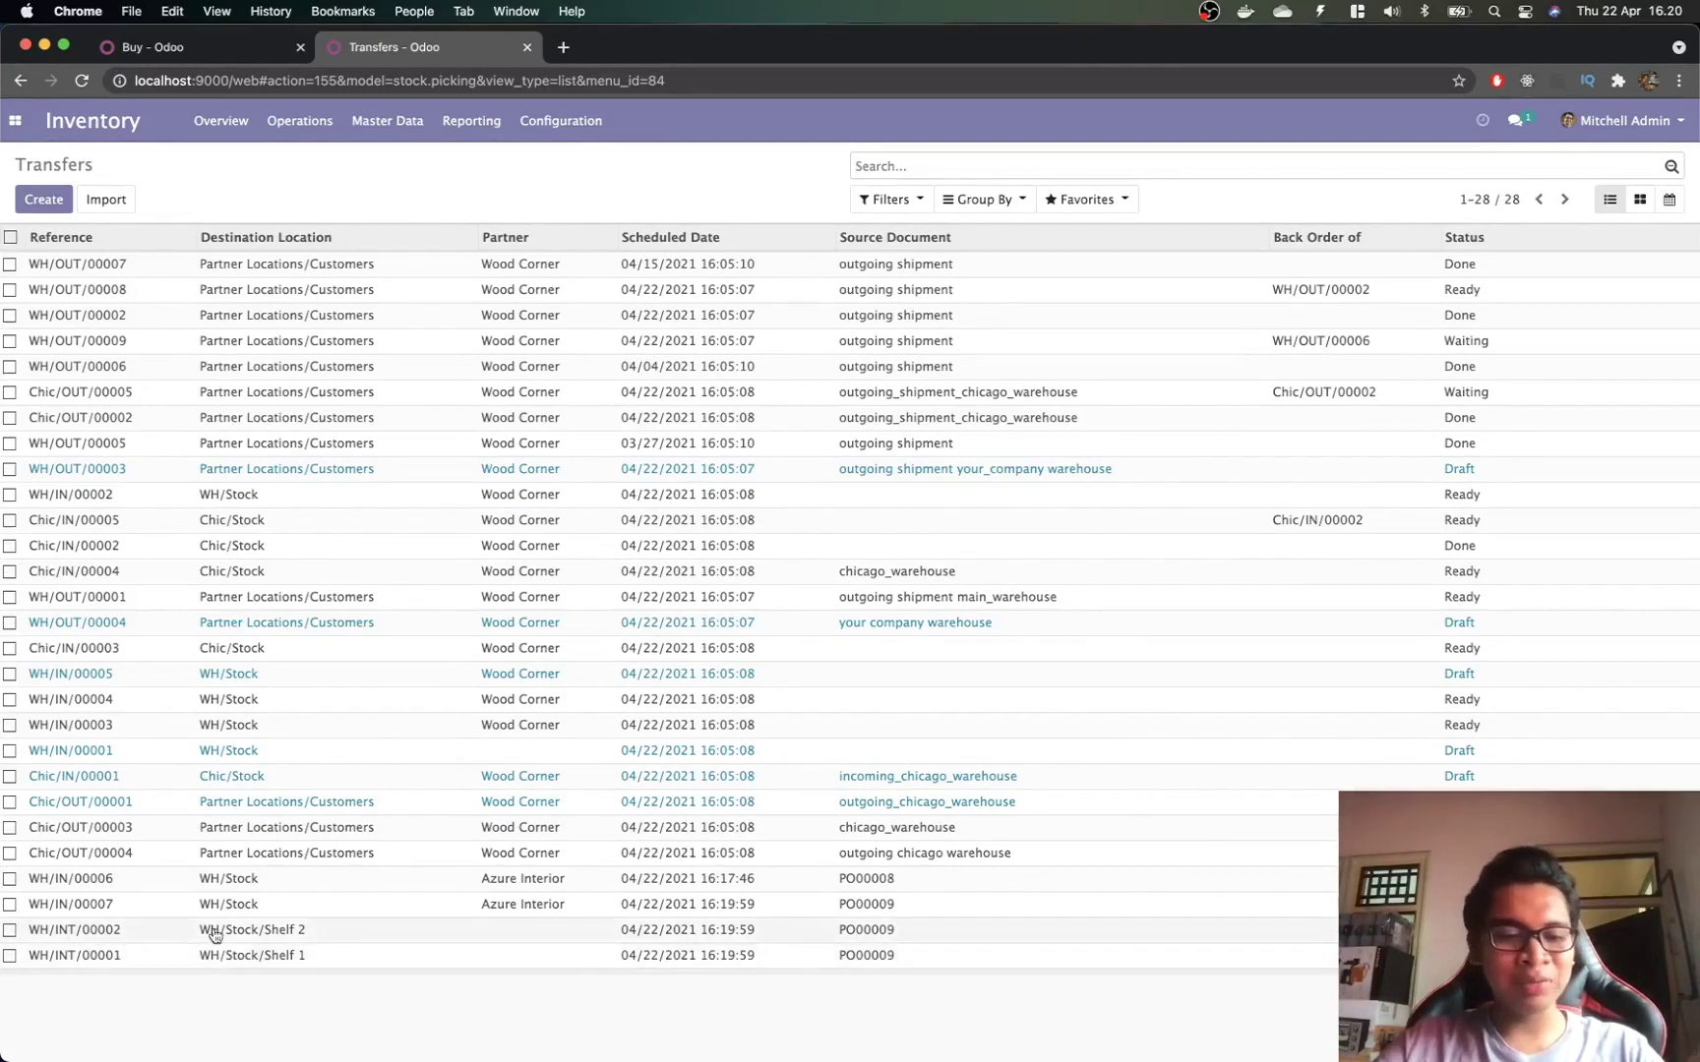
left_click(216, 932)
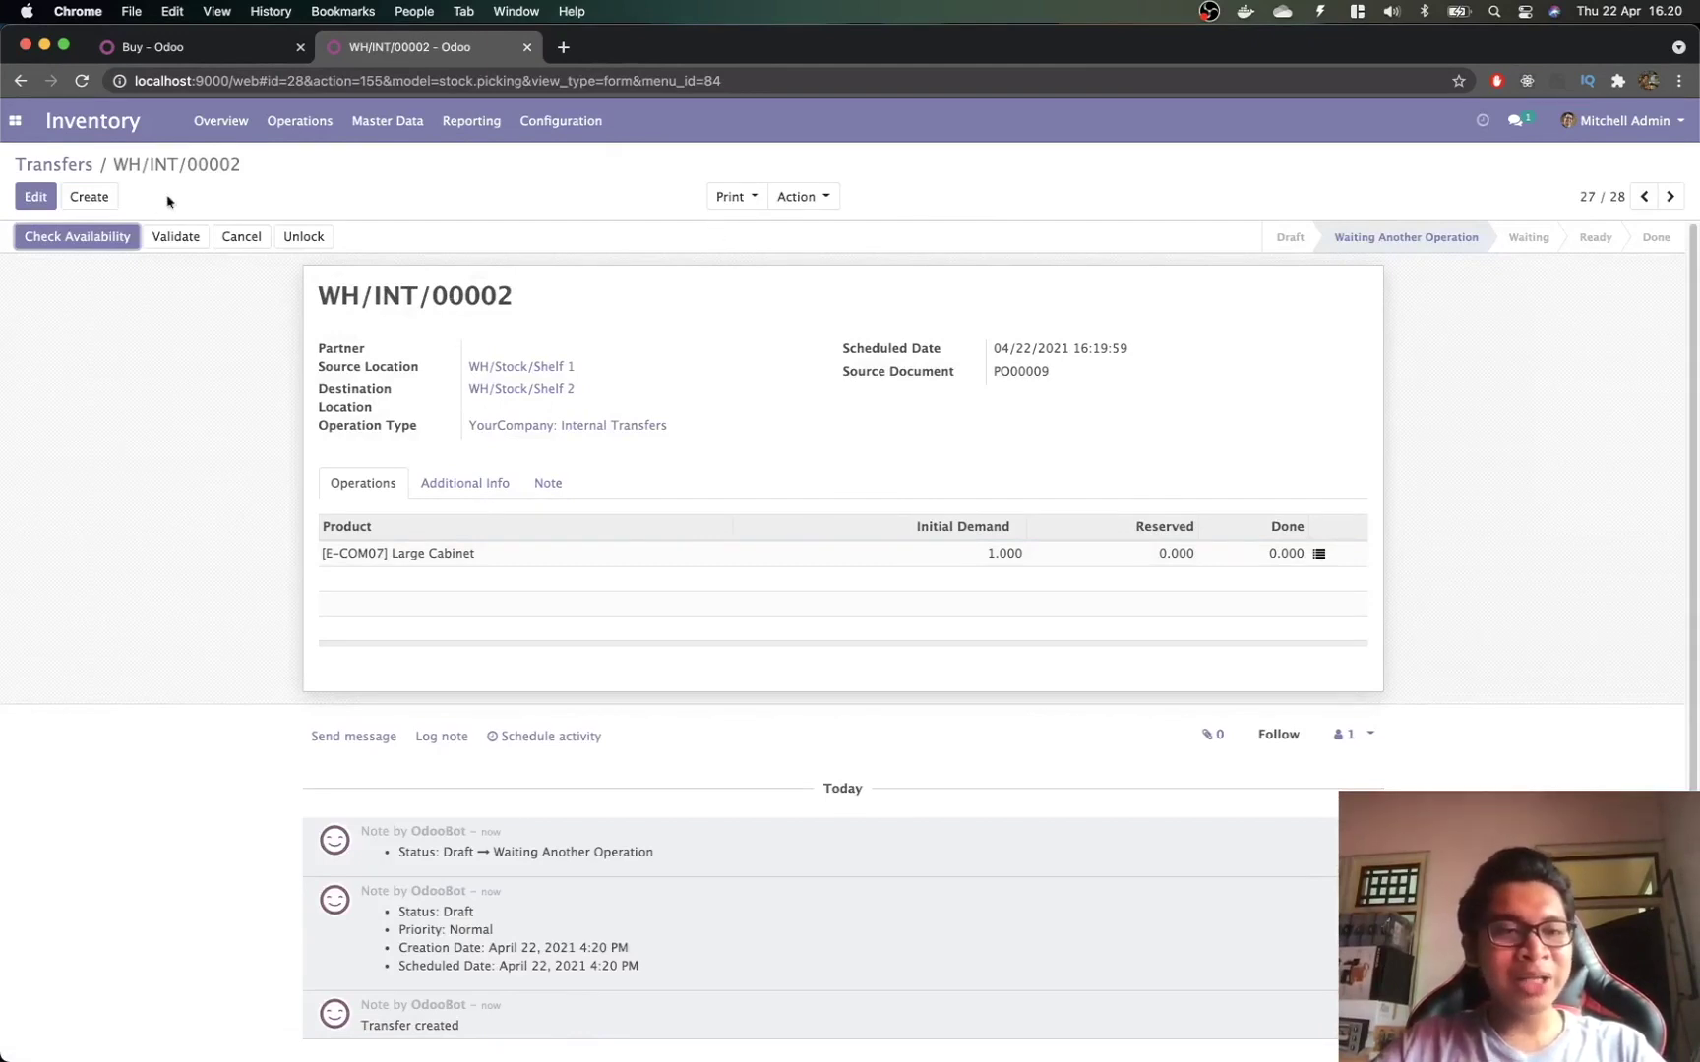
left_click(71, 165)
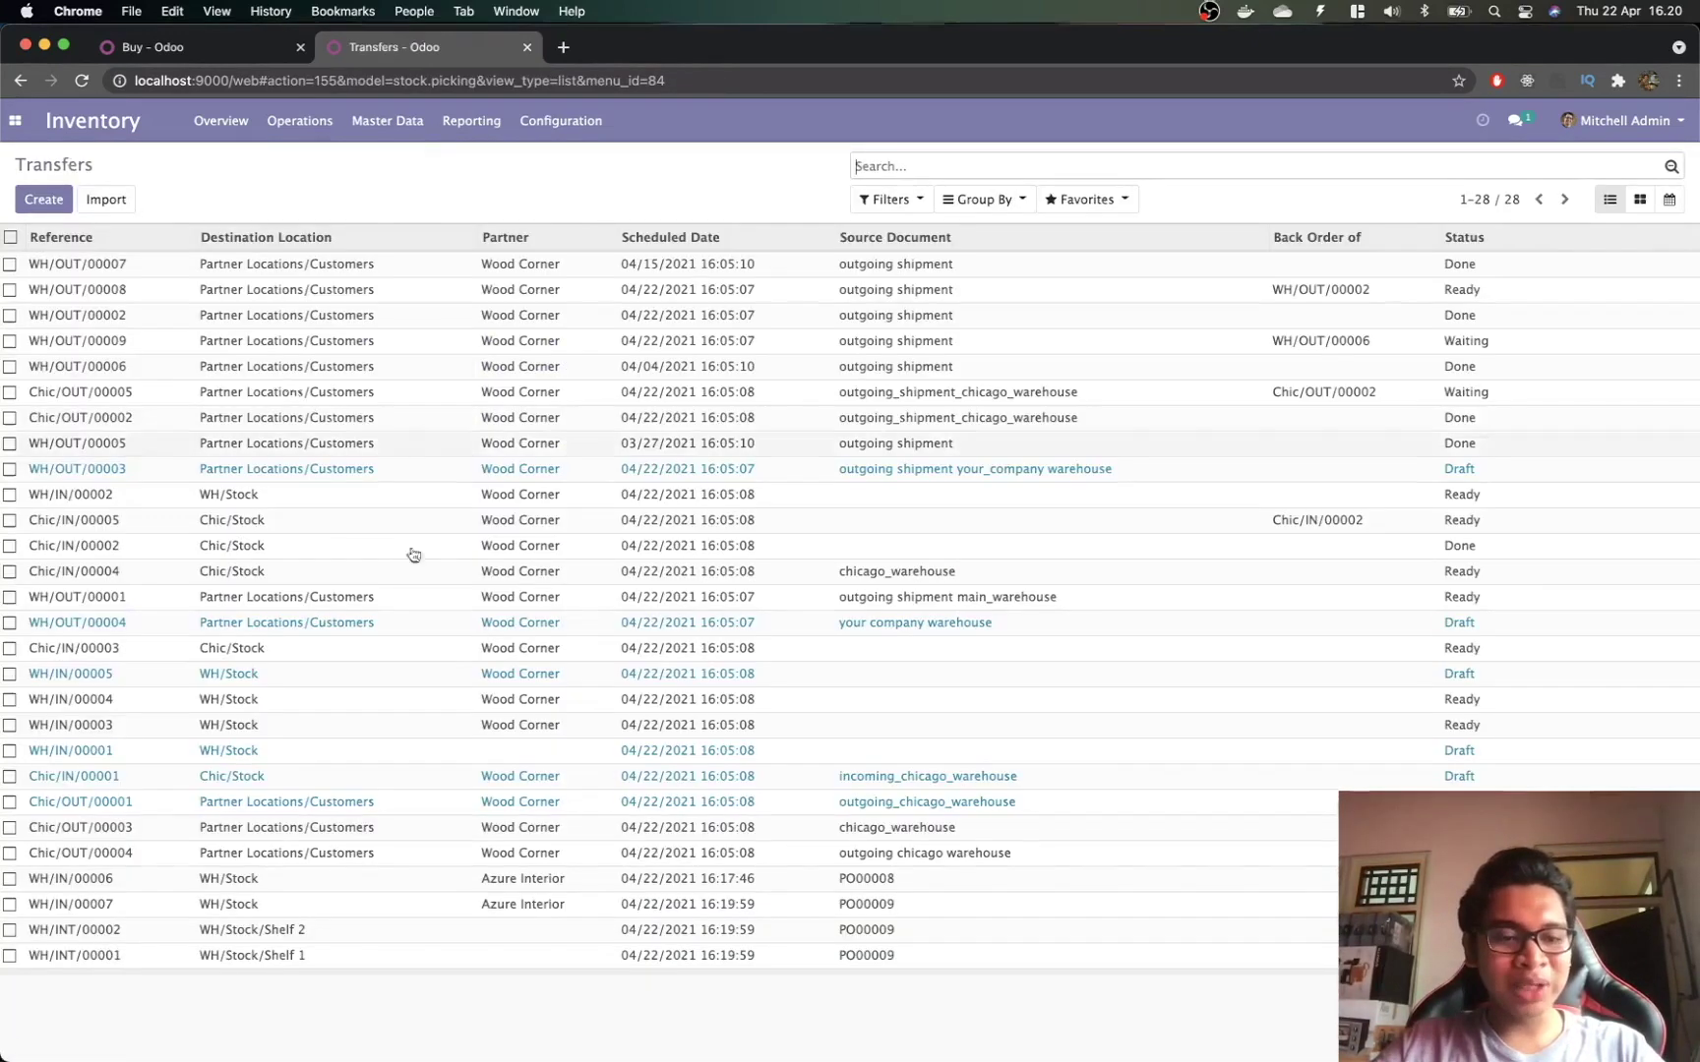
Step: Cancel the internal transfer from WH/Stock/Shelf 1 to WH/Stock/Shelf 2 and return to the transfers list
left_click(285, 933)
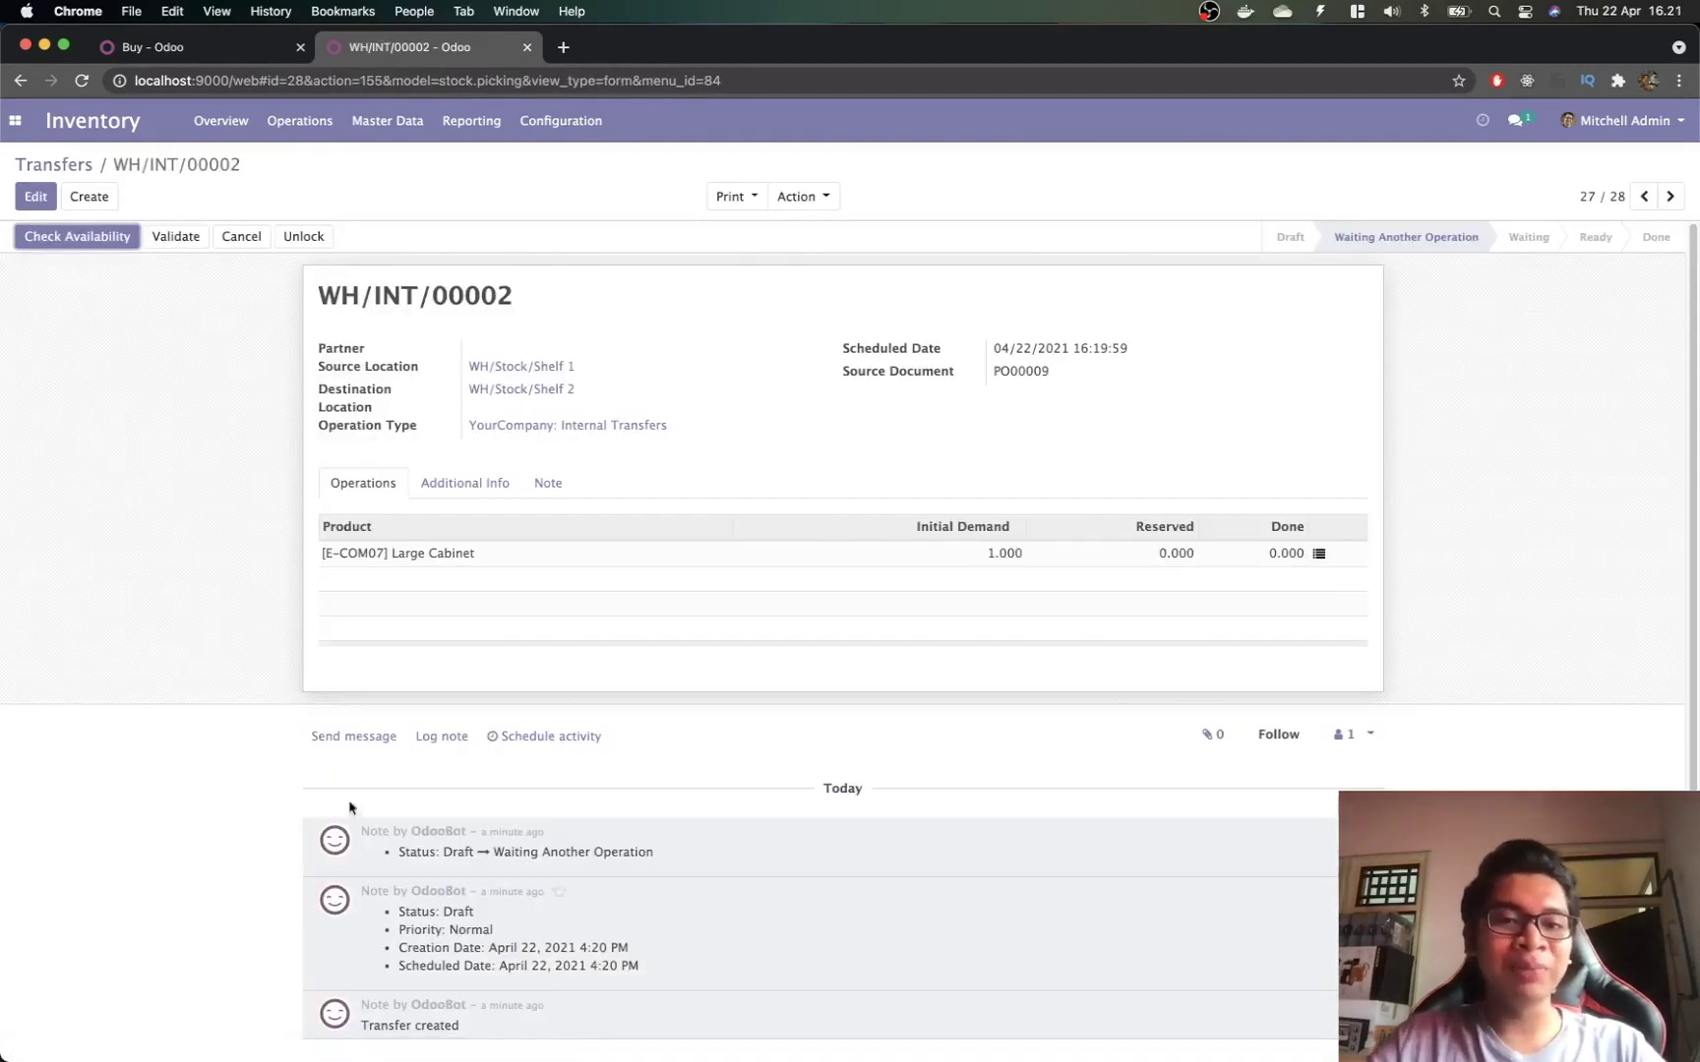
left_click(802, 196)
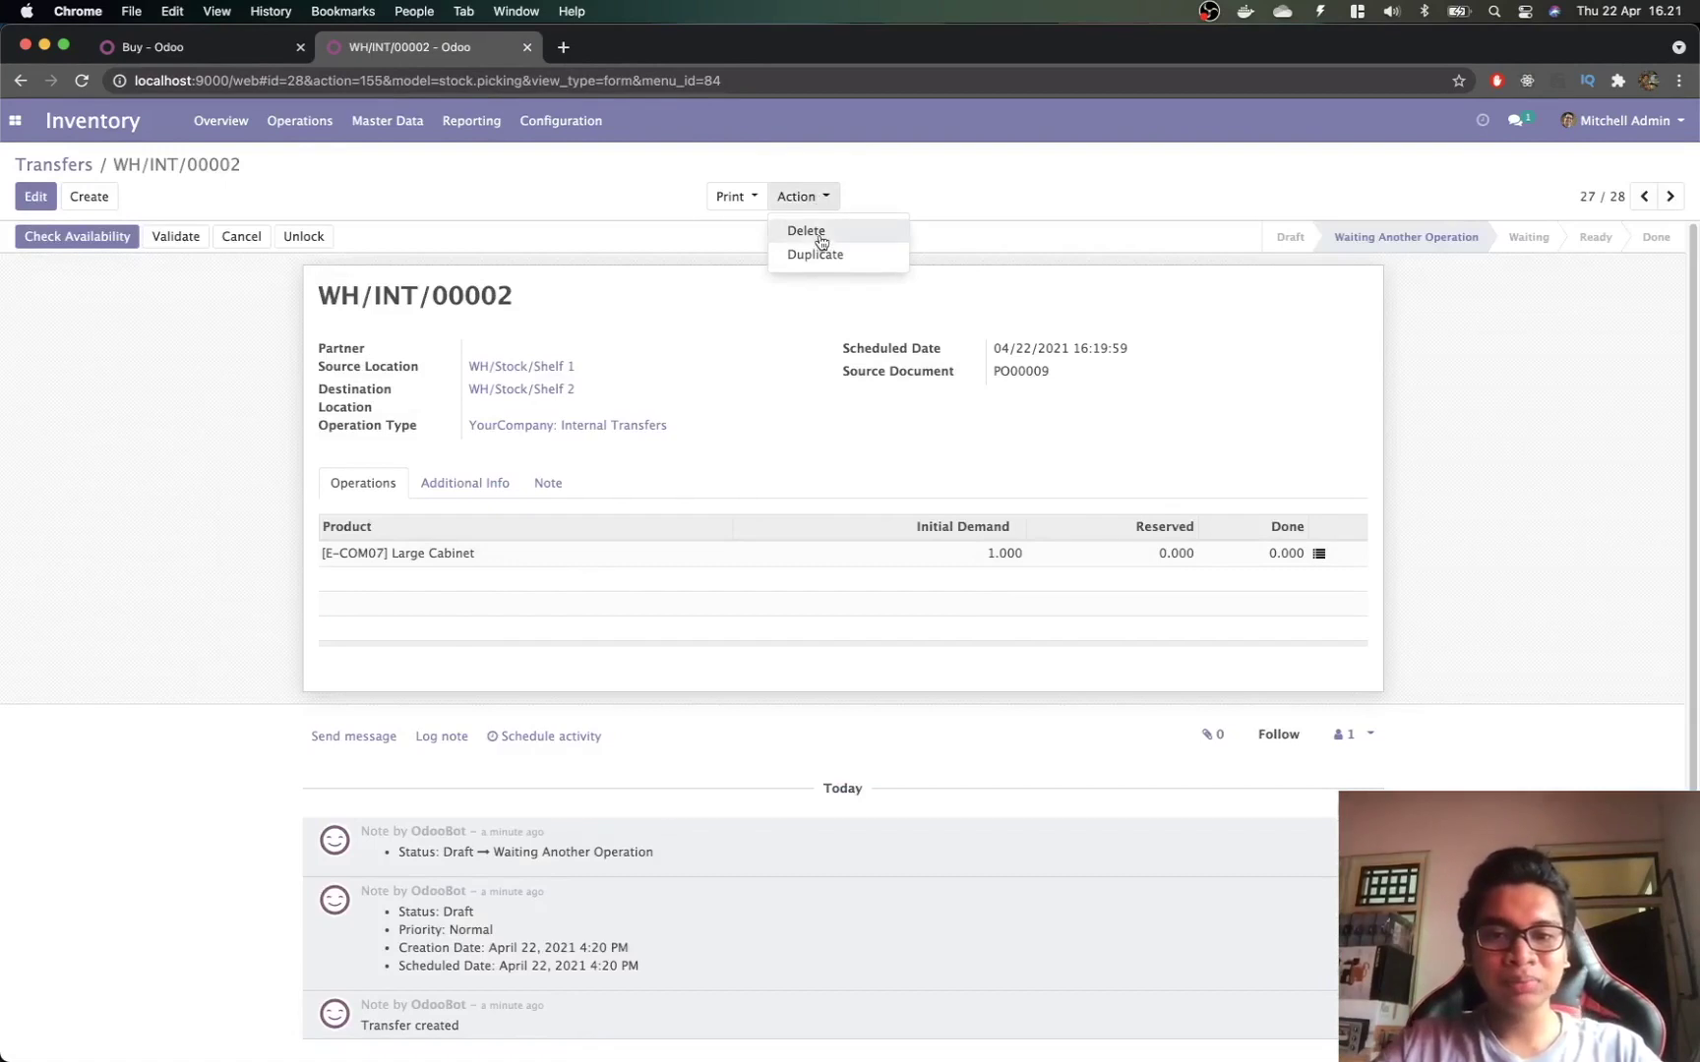
left_click(240, 237)
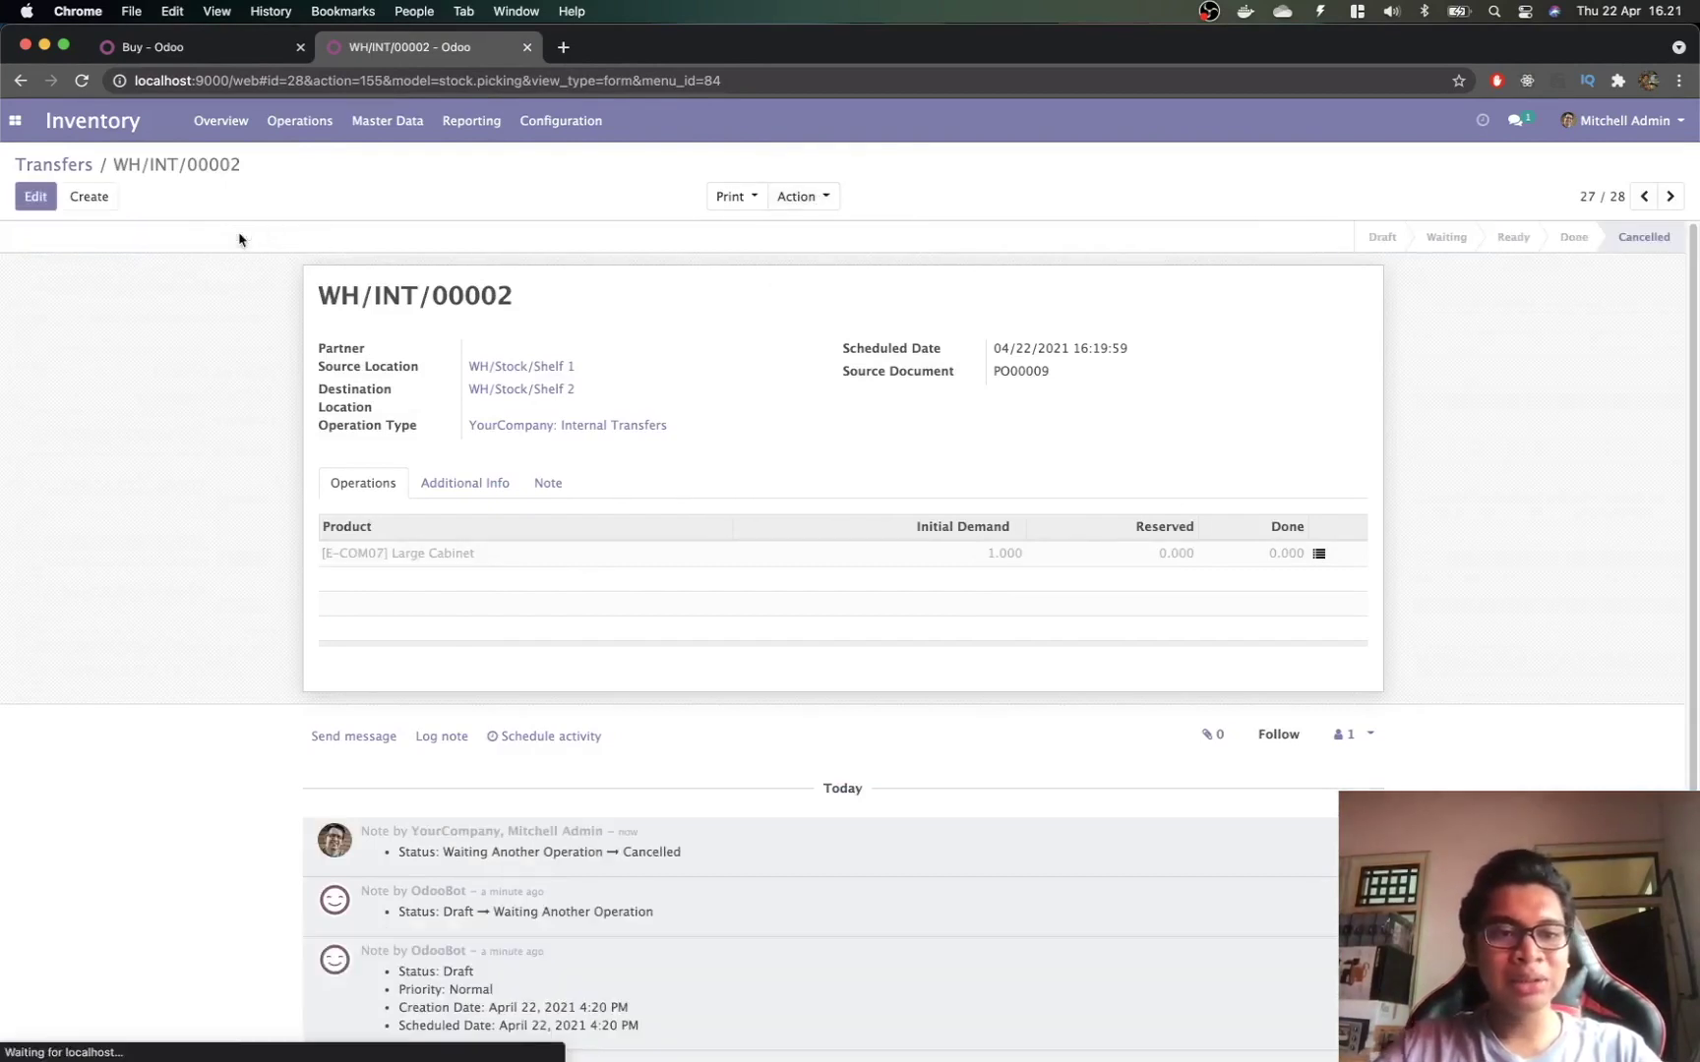
left_click(64, 165)
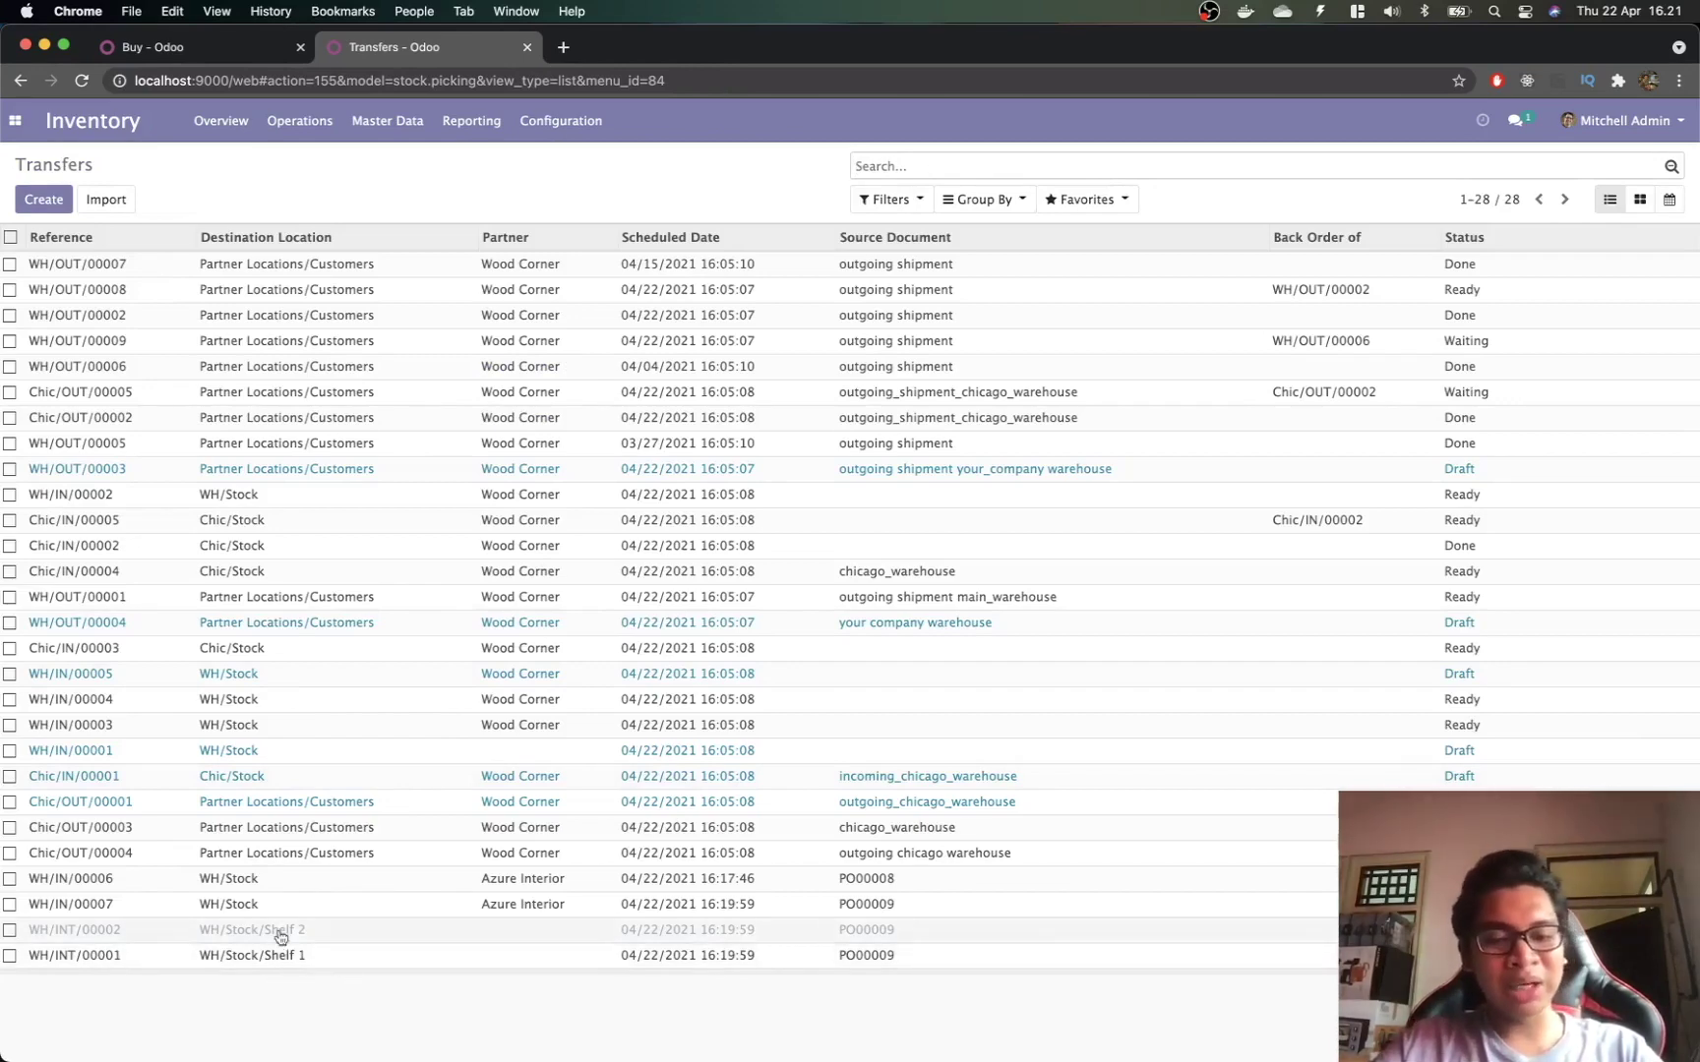
Step: Search the Apps for "stock pick" and install the Stock Picking Restrict Cancel with Original Moves module
left_click(204, 48)
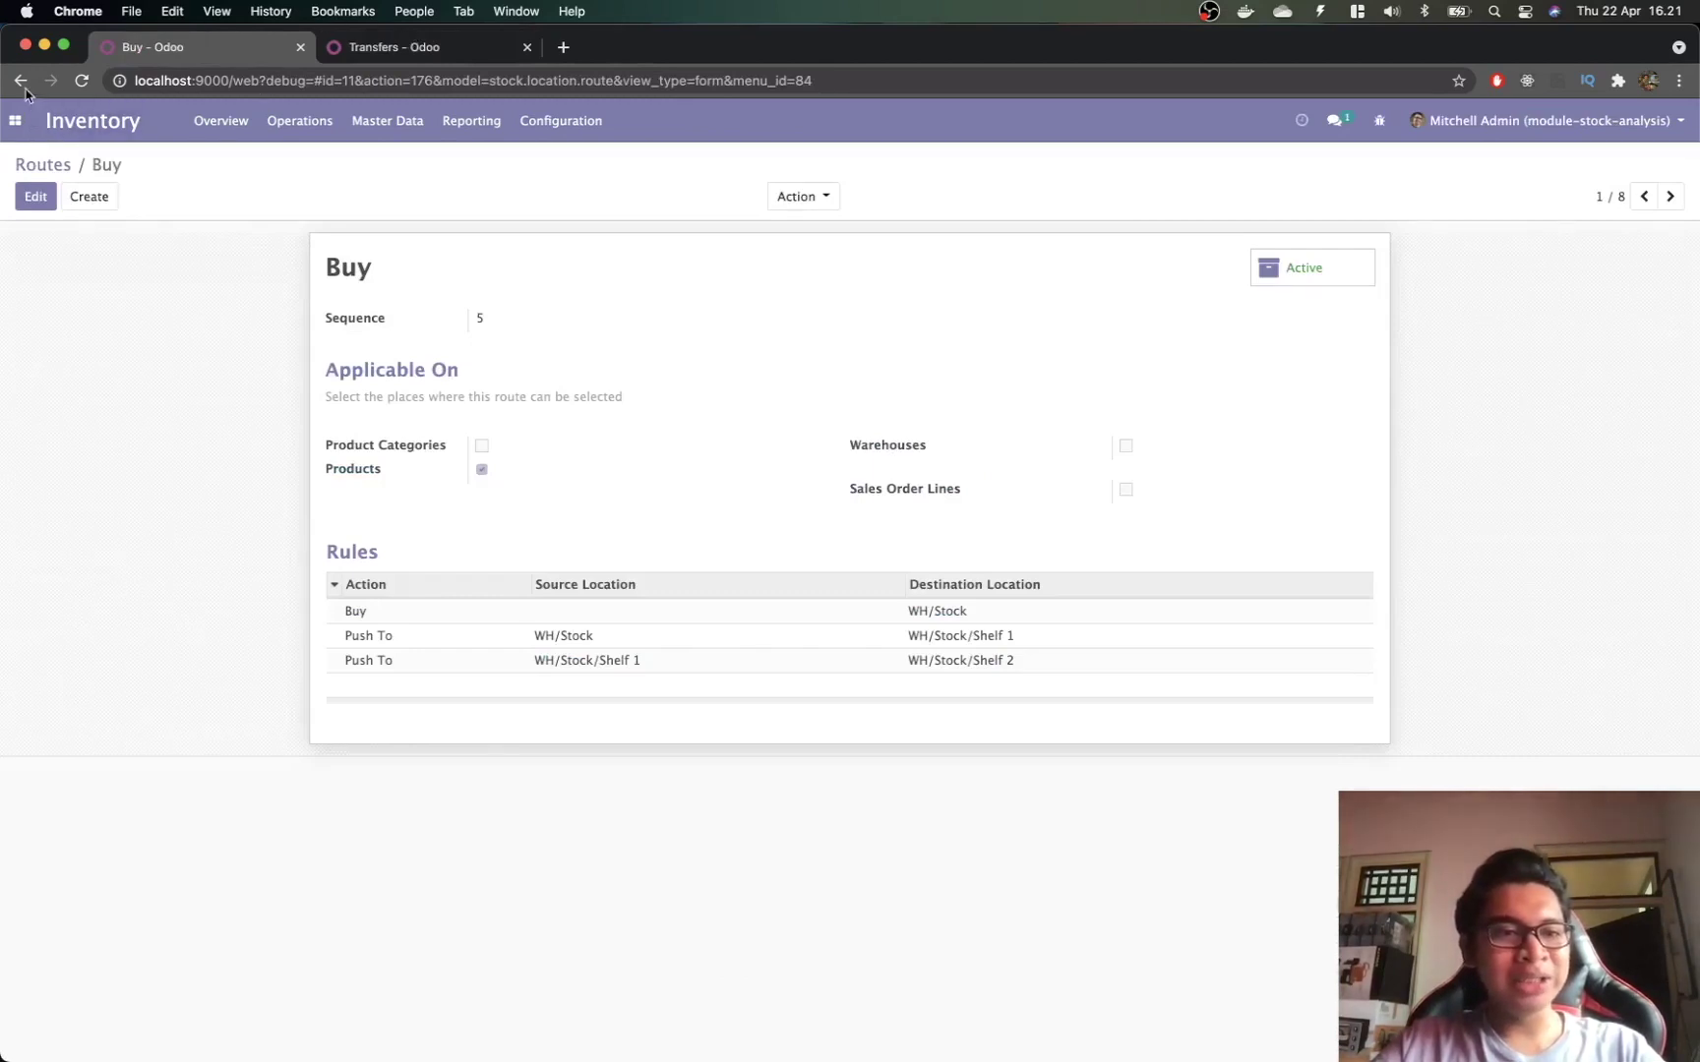
left_click(15, 120)
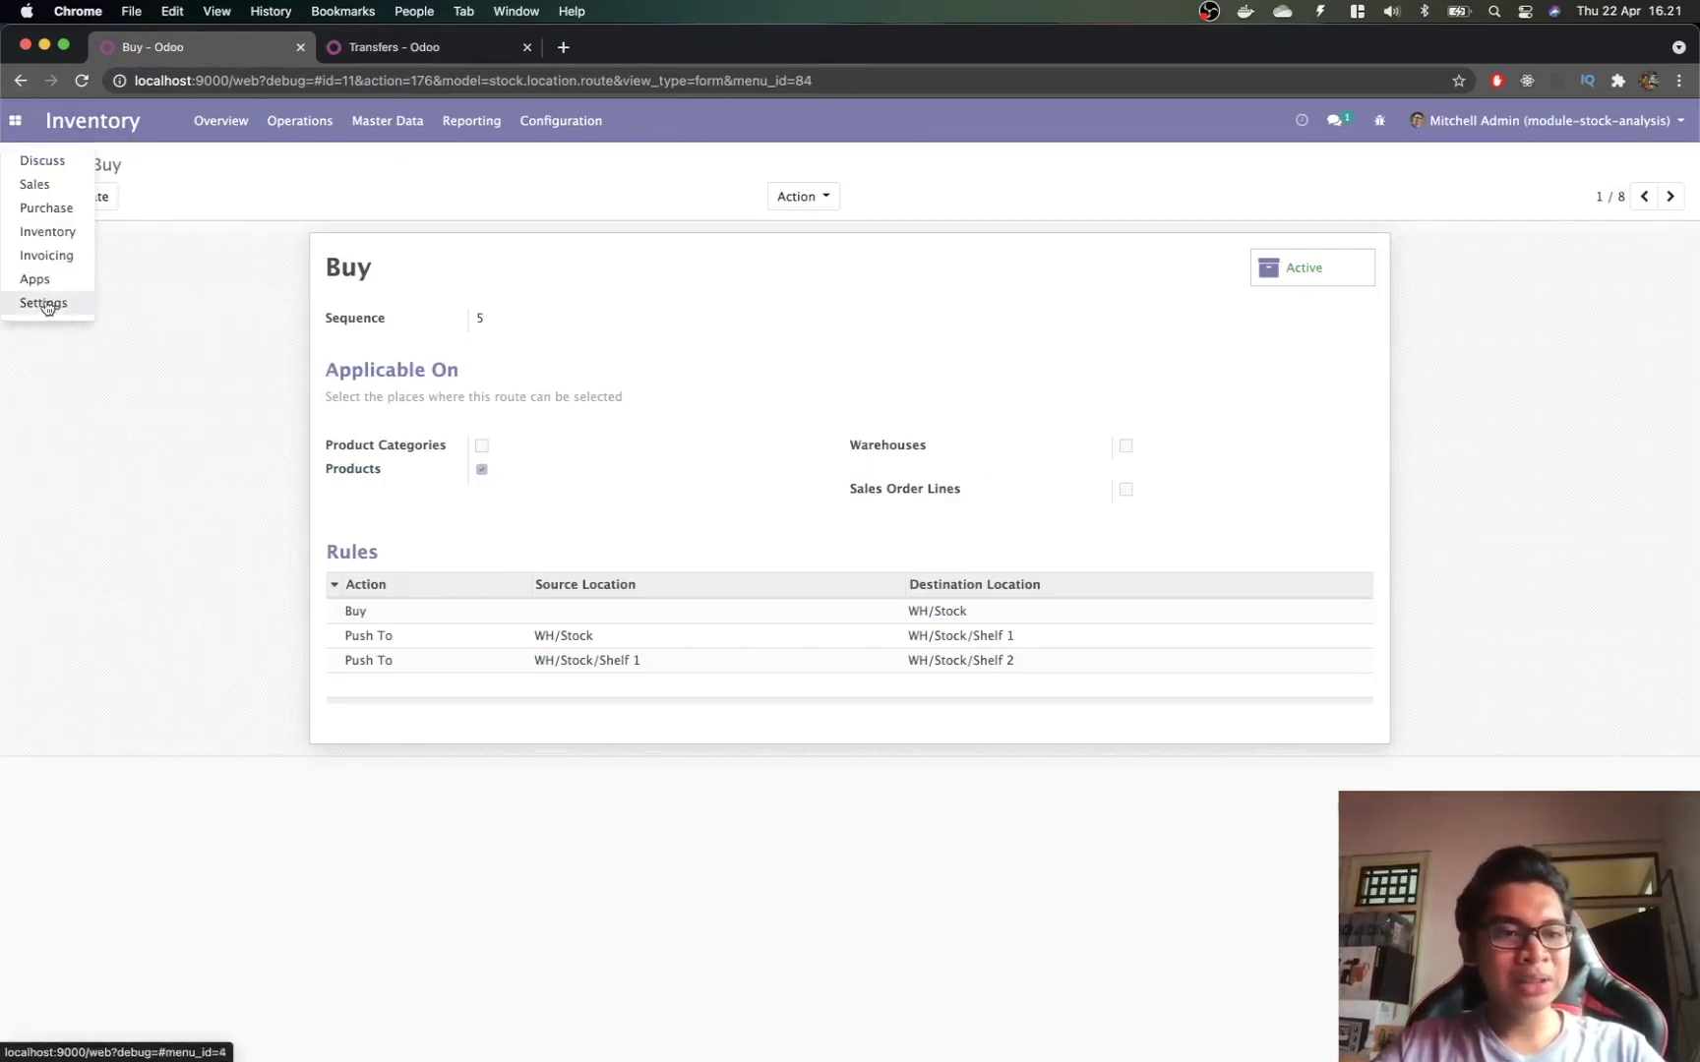
left_click(34, 280)
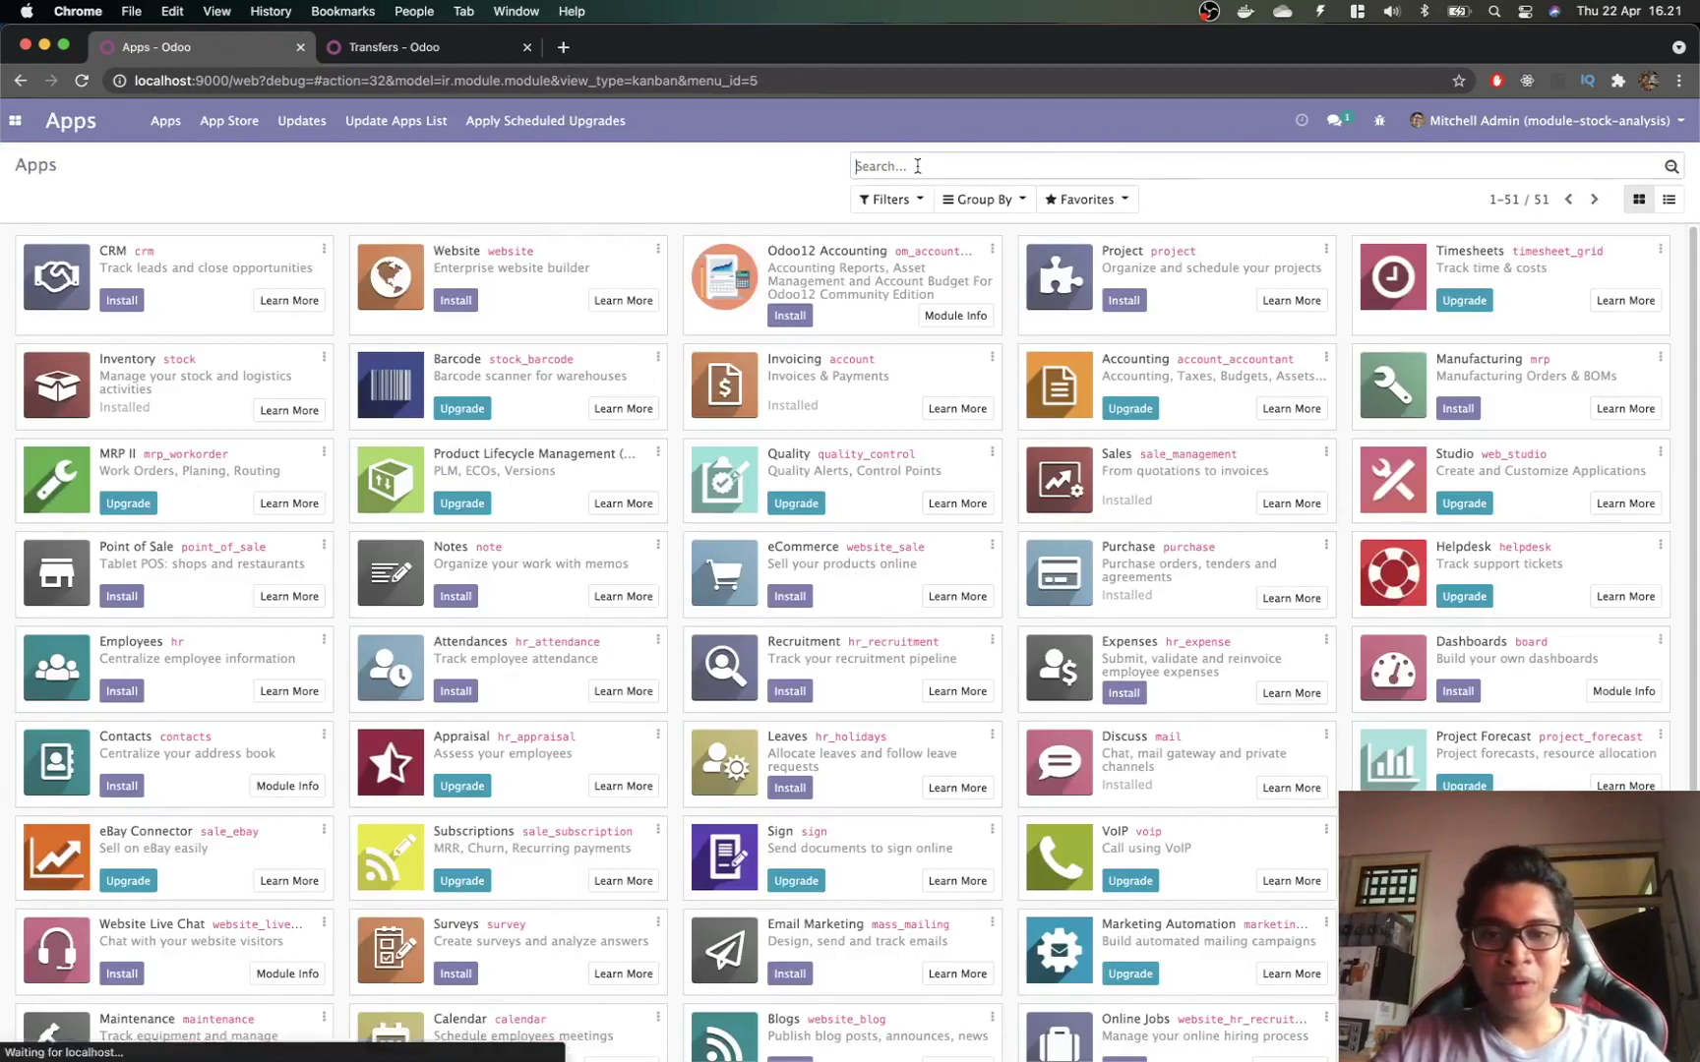
type("stock pick")
key("Return")
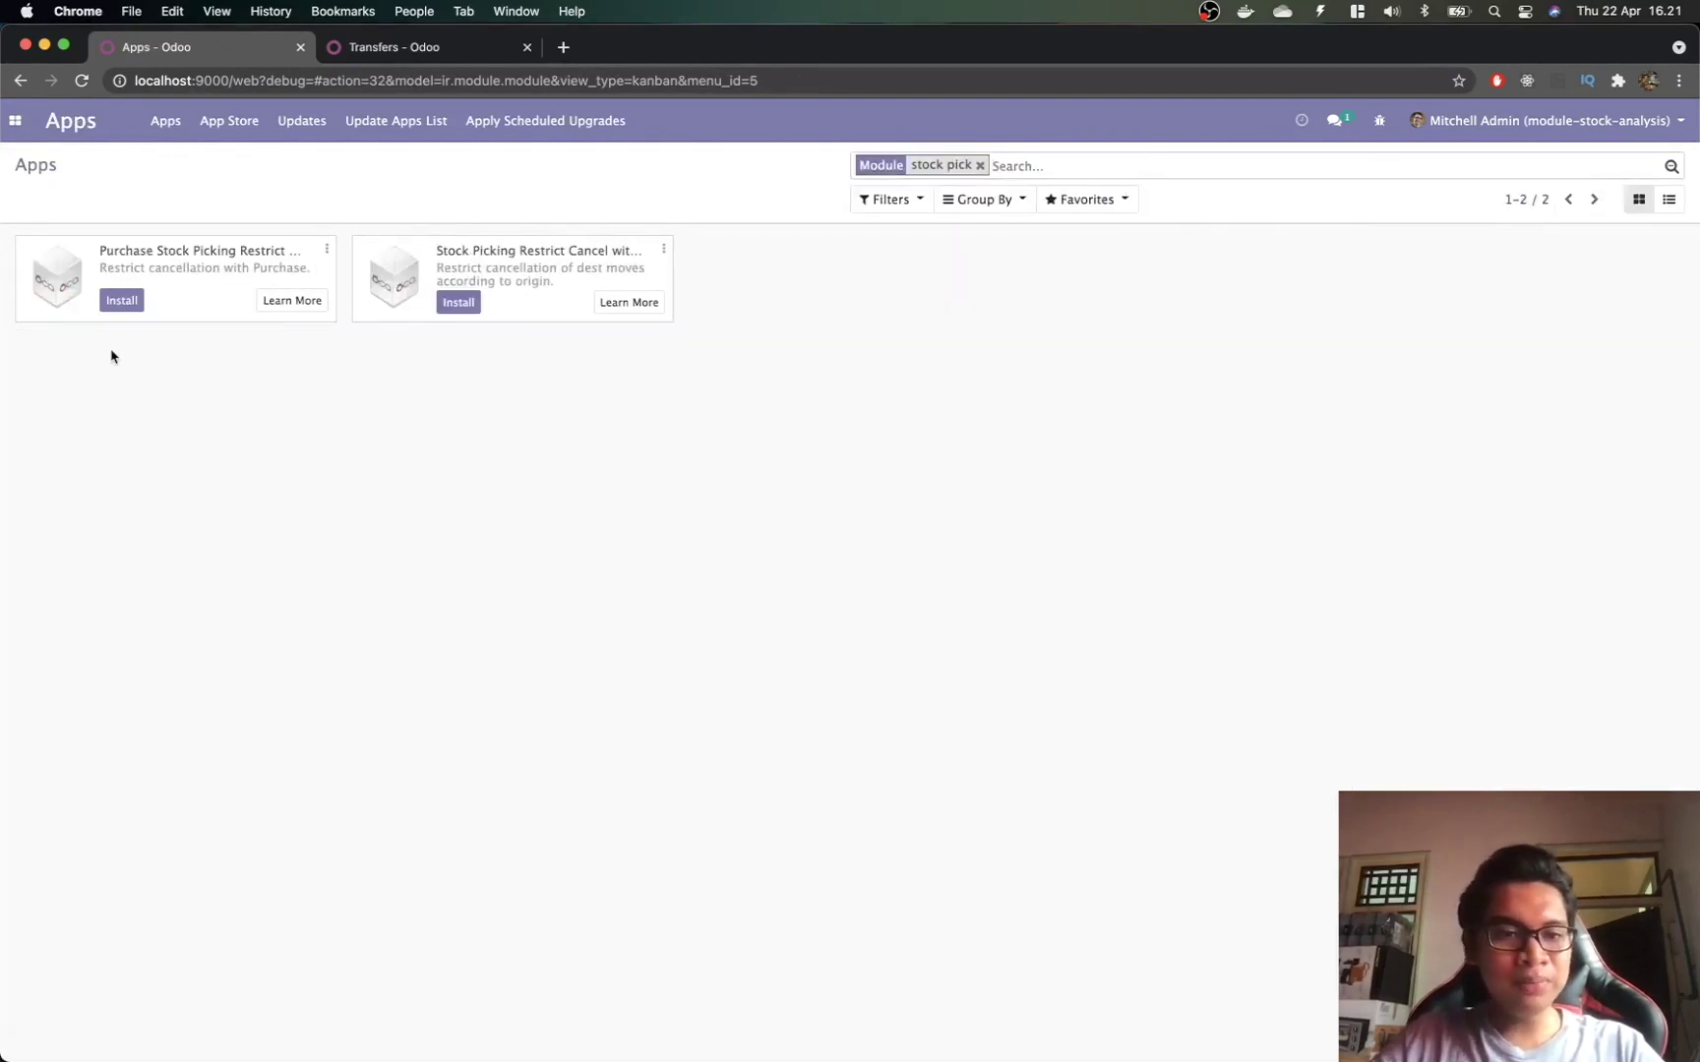
left_click(459, 302)
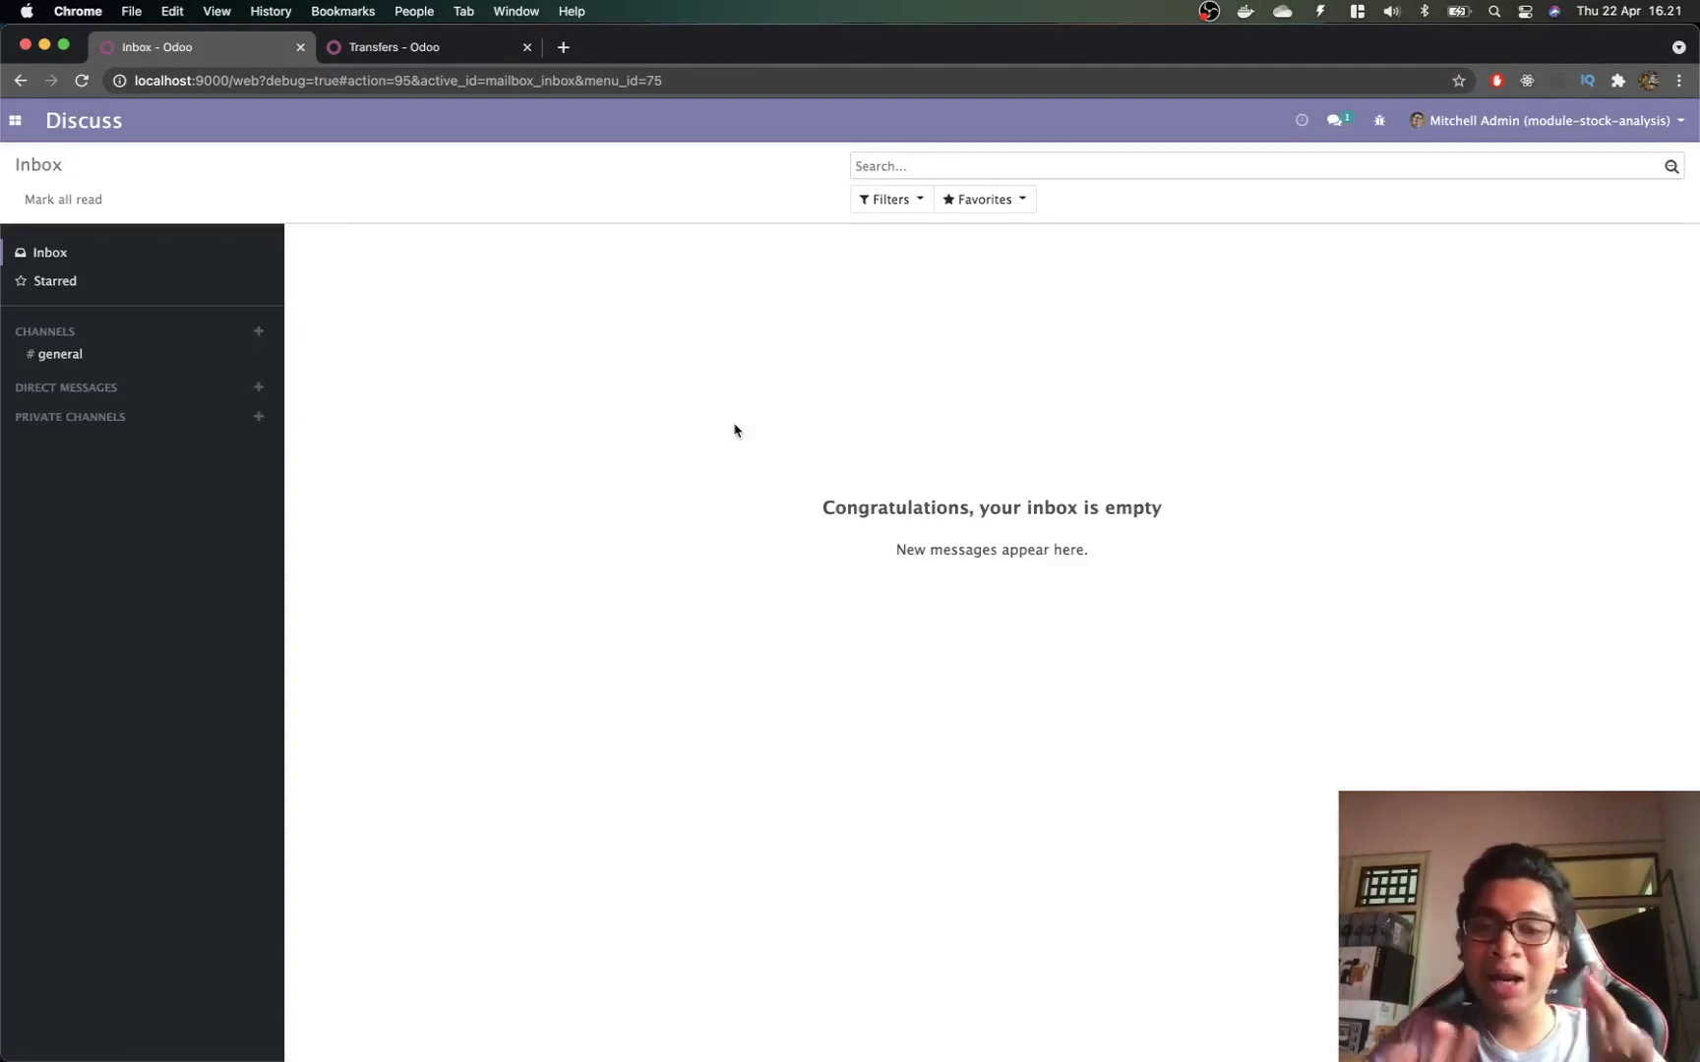
Step: Switch to the tab with the transfers list and create a new purchase request for quotation with Azure Interior as vendor
left_click(386, 46)
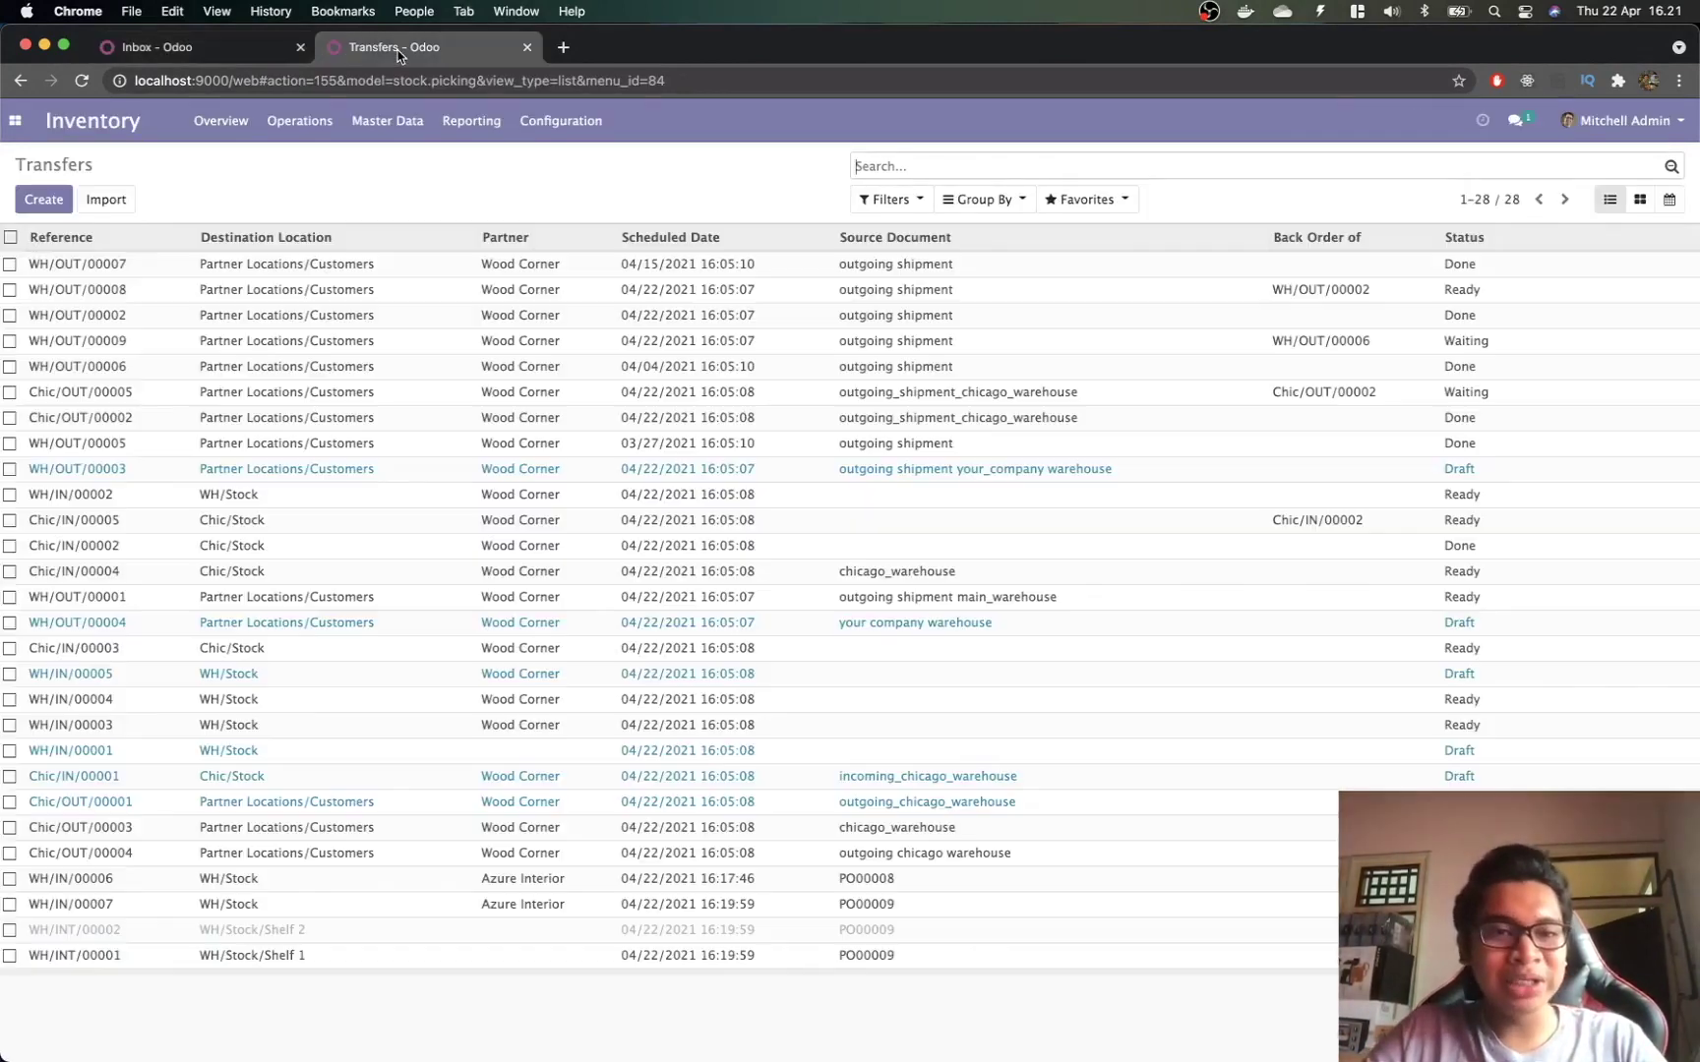
left_click(376, 134)
left_click(15, 120)
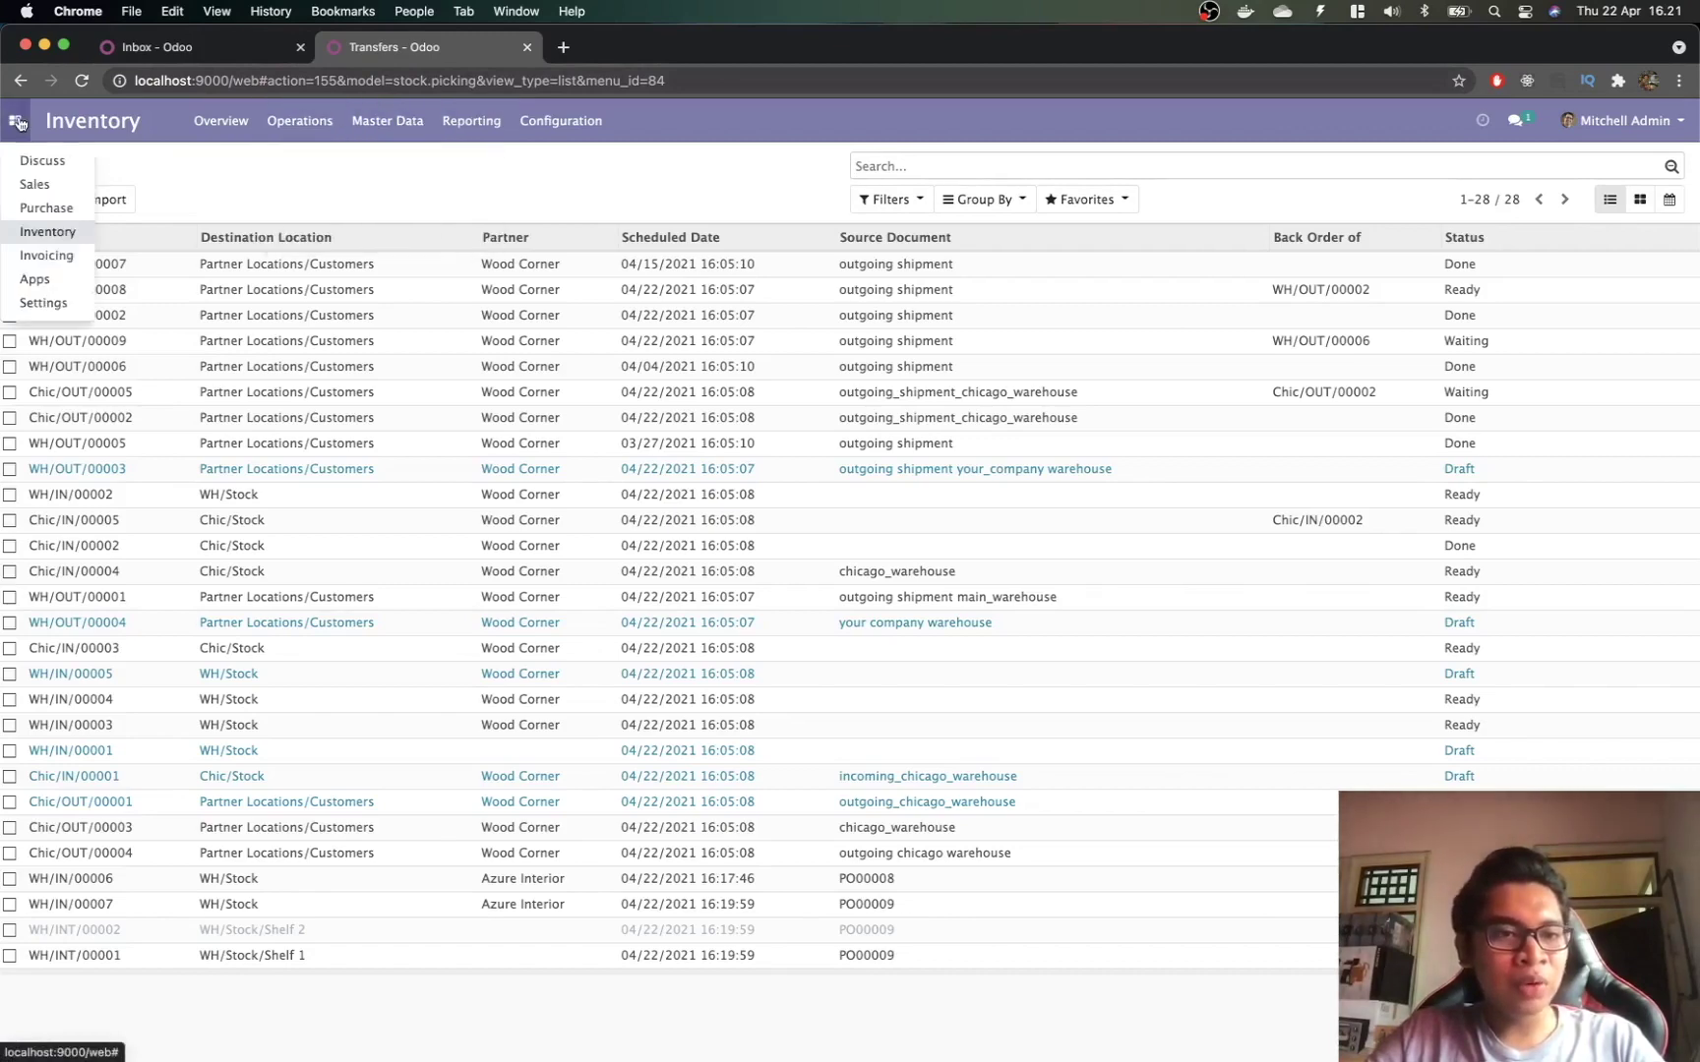
left_click(46, 207)
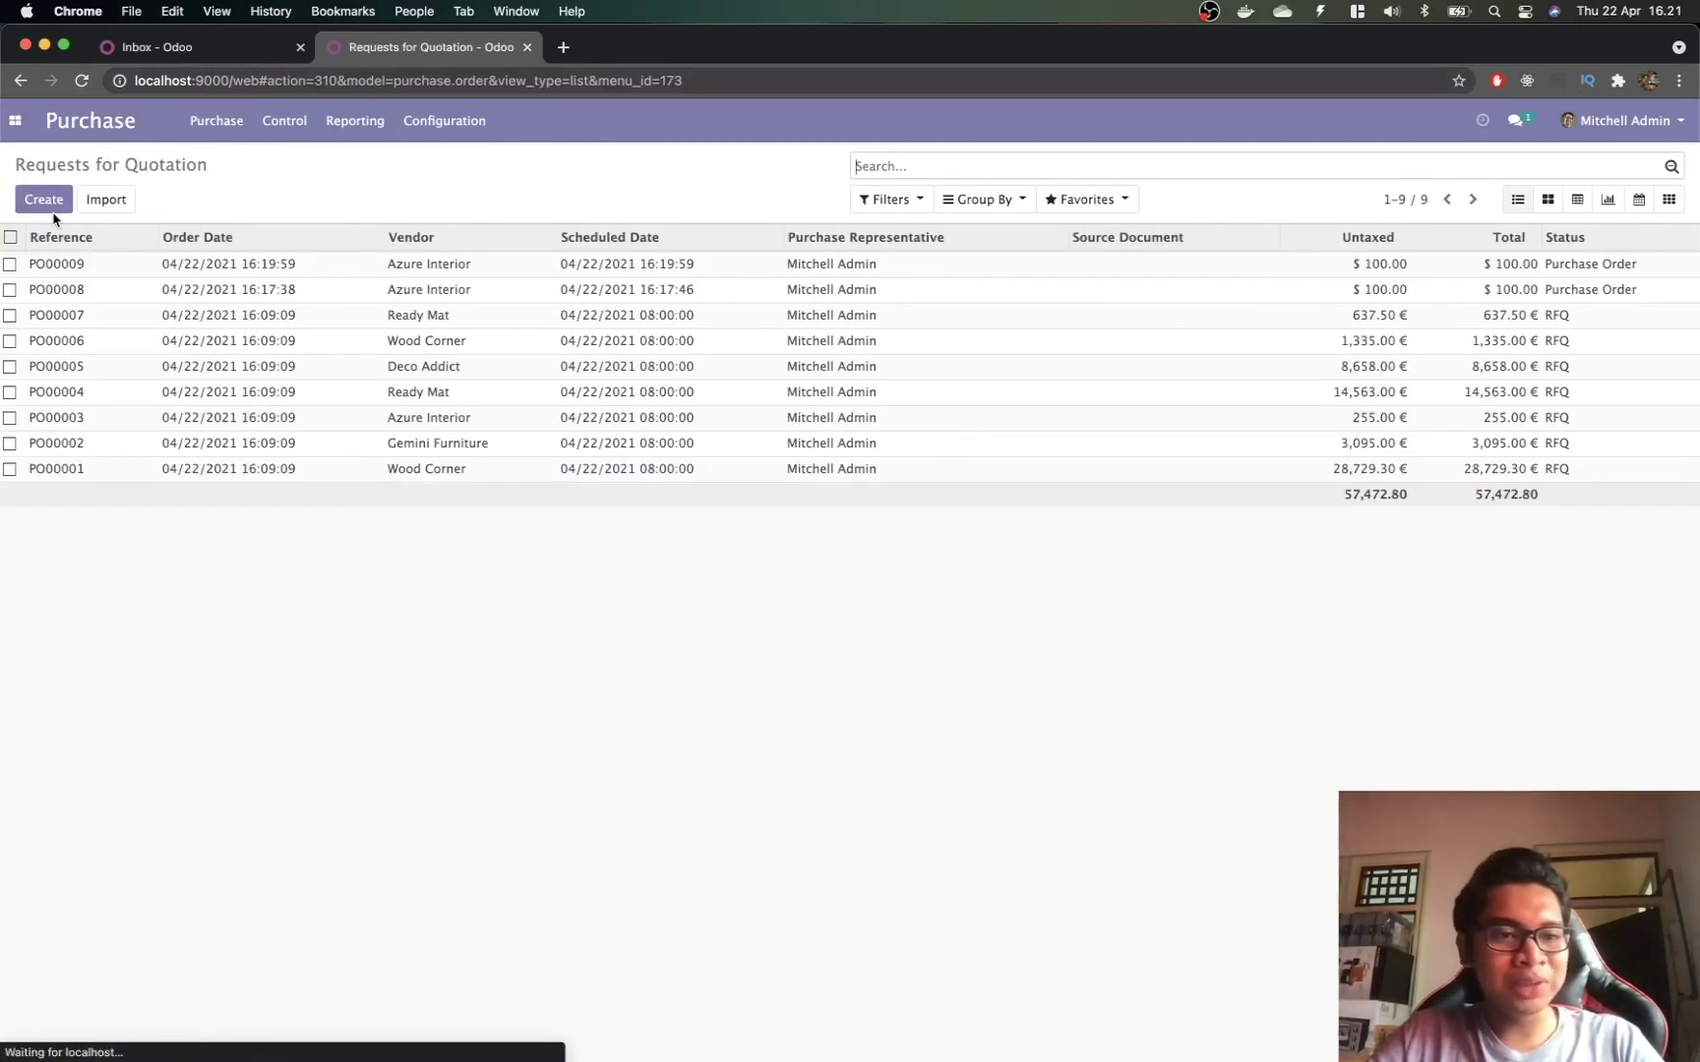
left_click(41, 199)
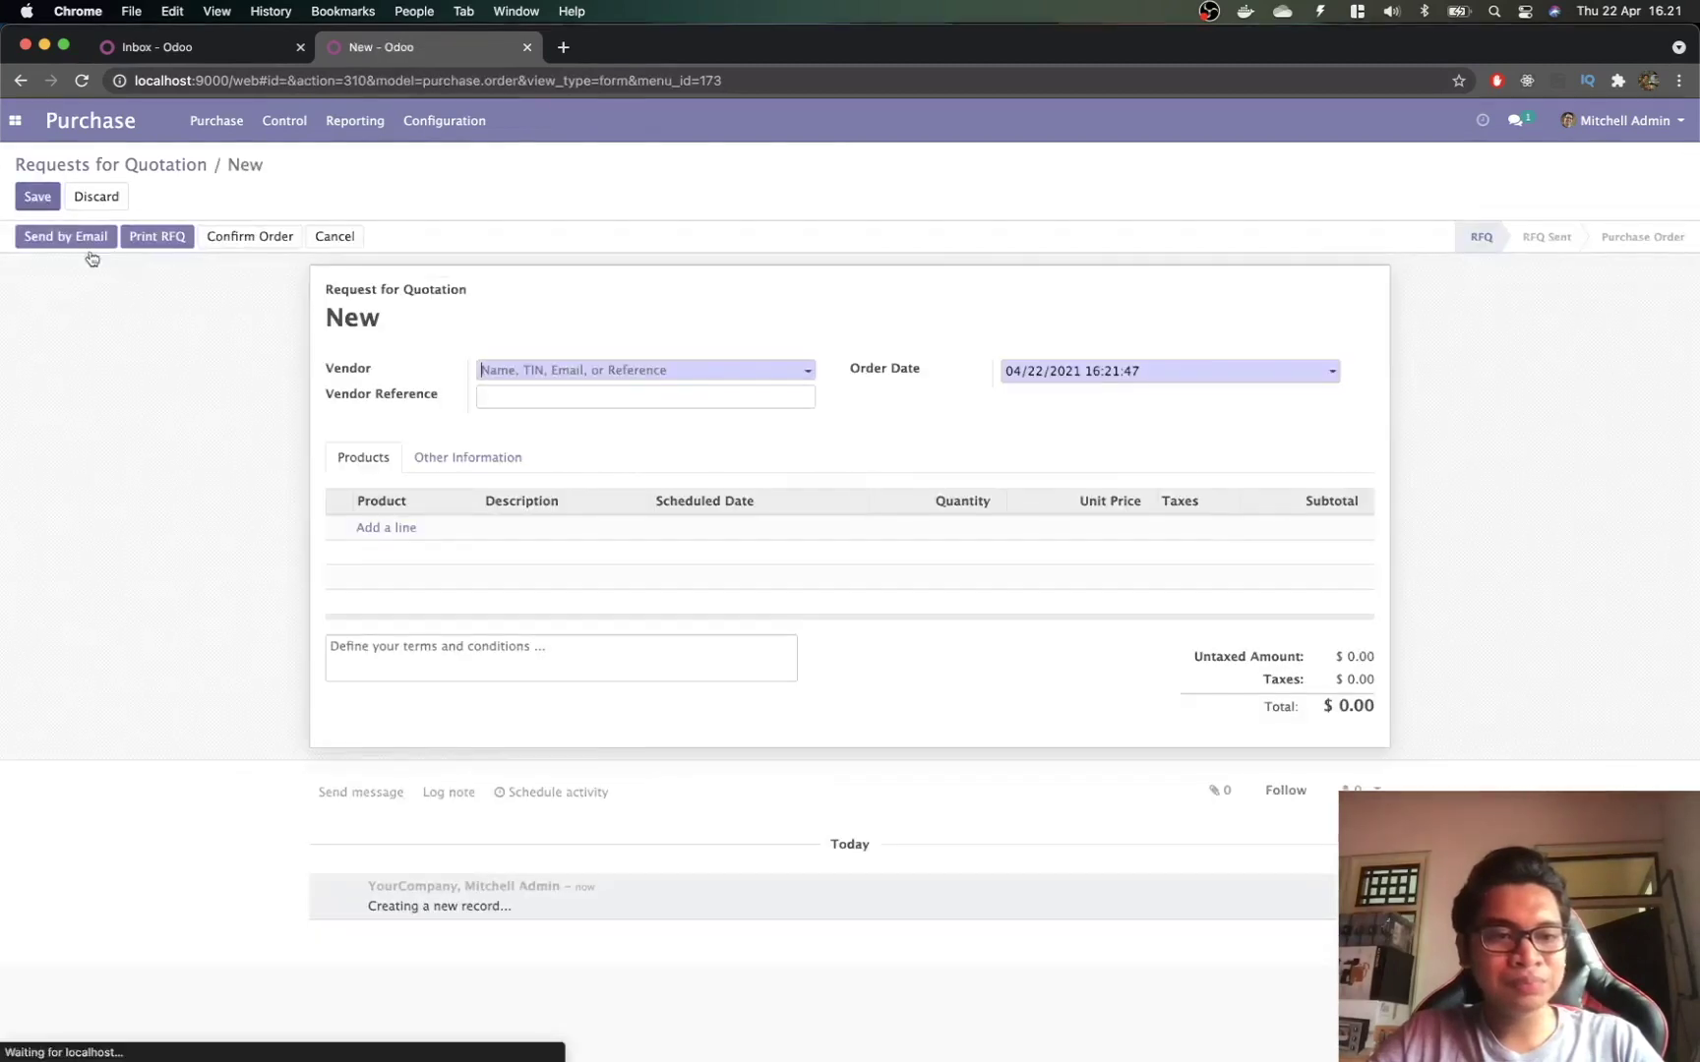
left_click(533, 372)
left_click(502, 396)
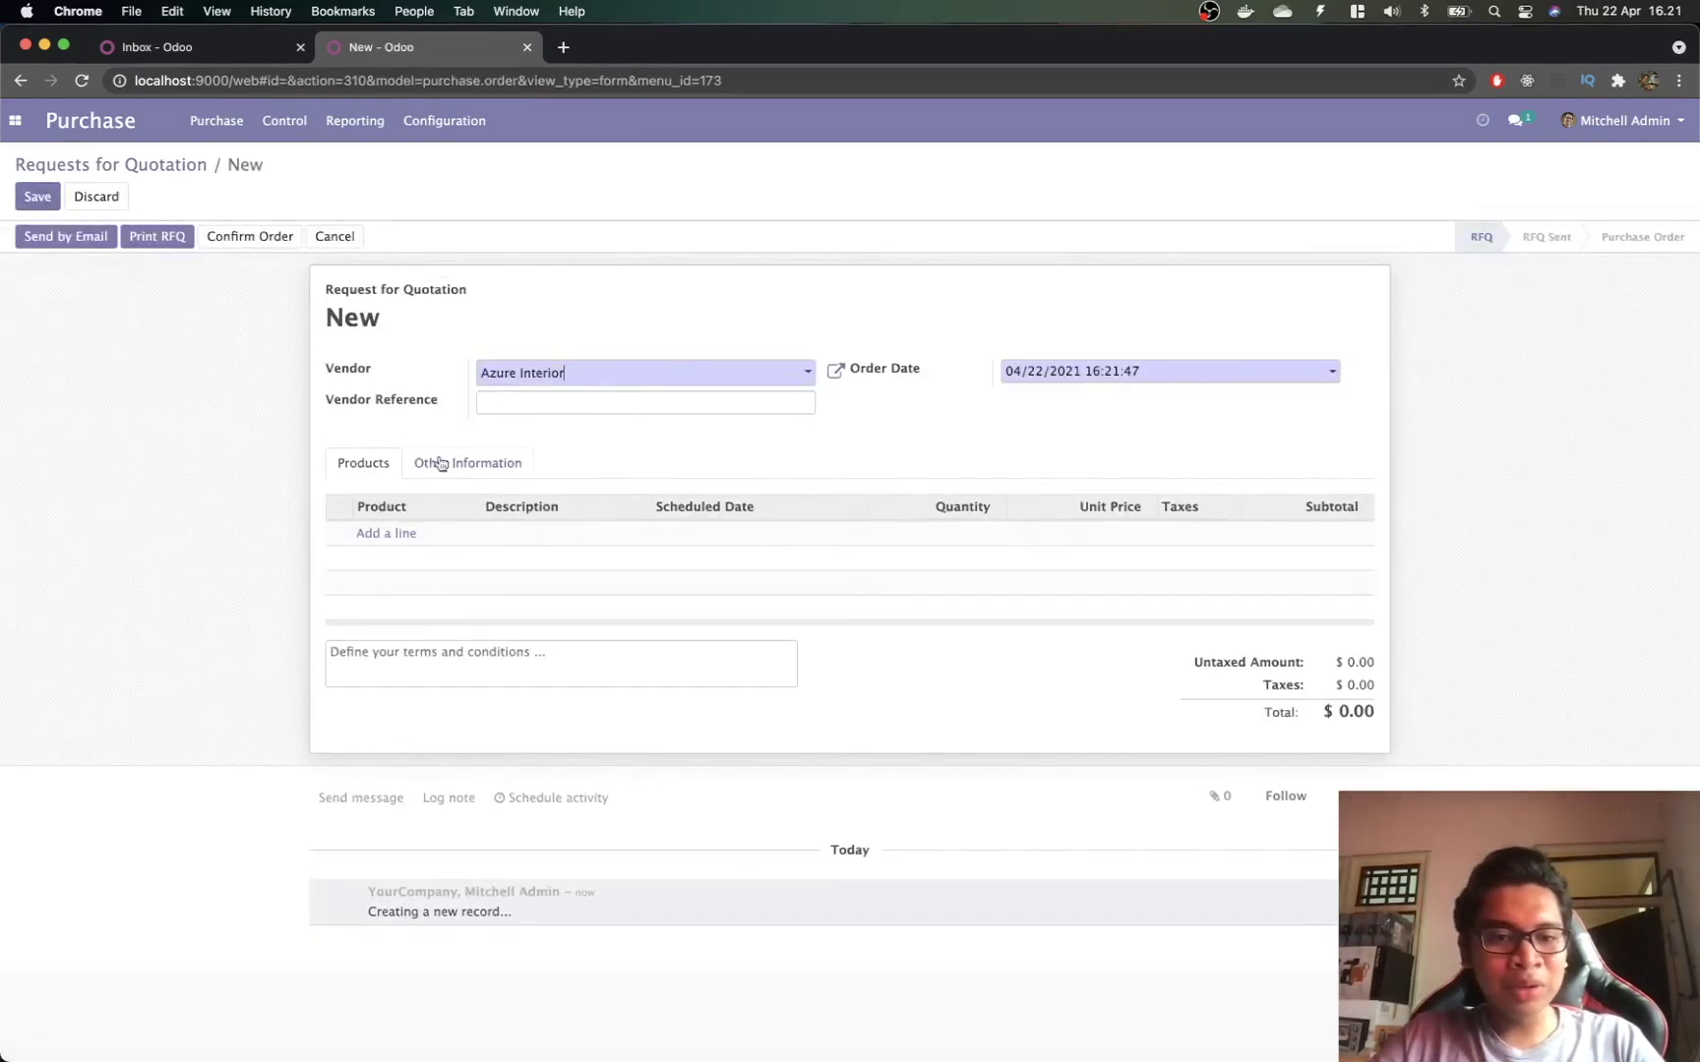
Step: Add the Large Cabinet [E-COM07] as a product line and confirm the order
left_click(386, 534)
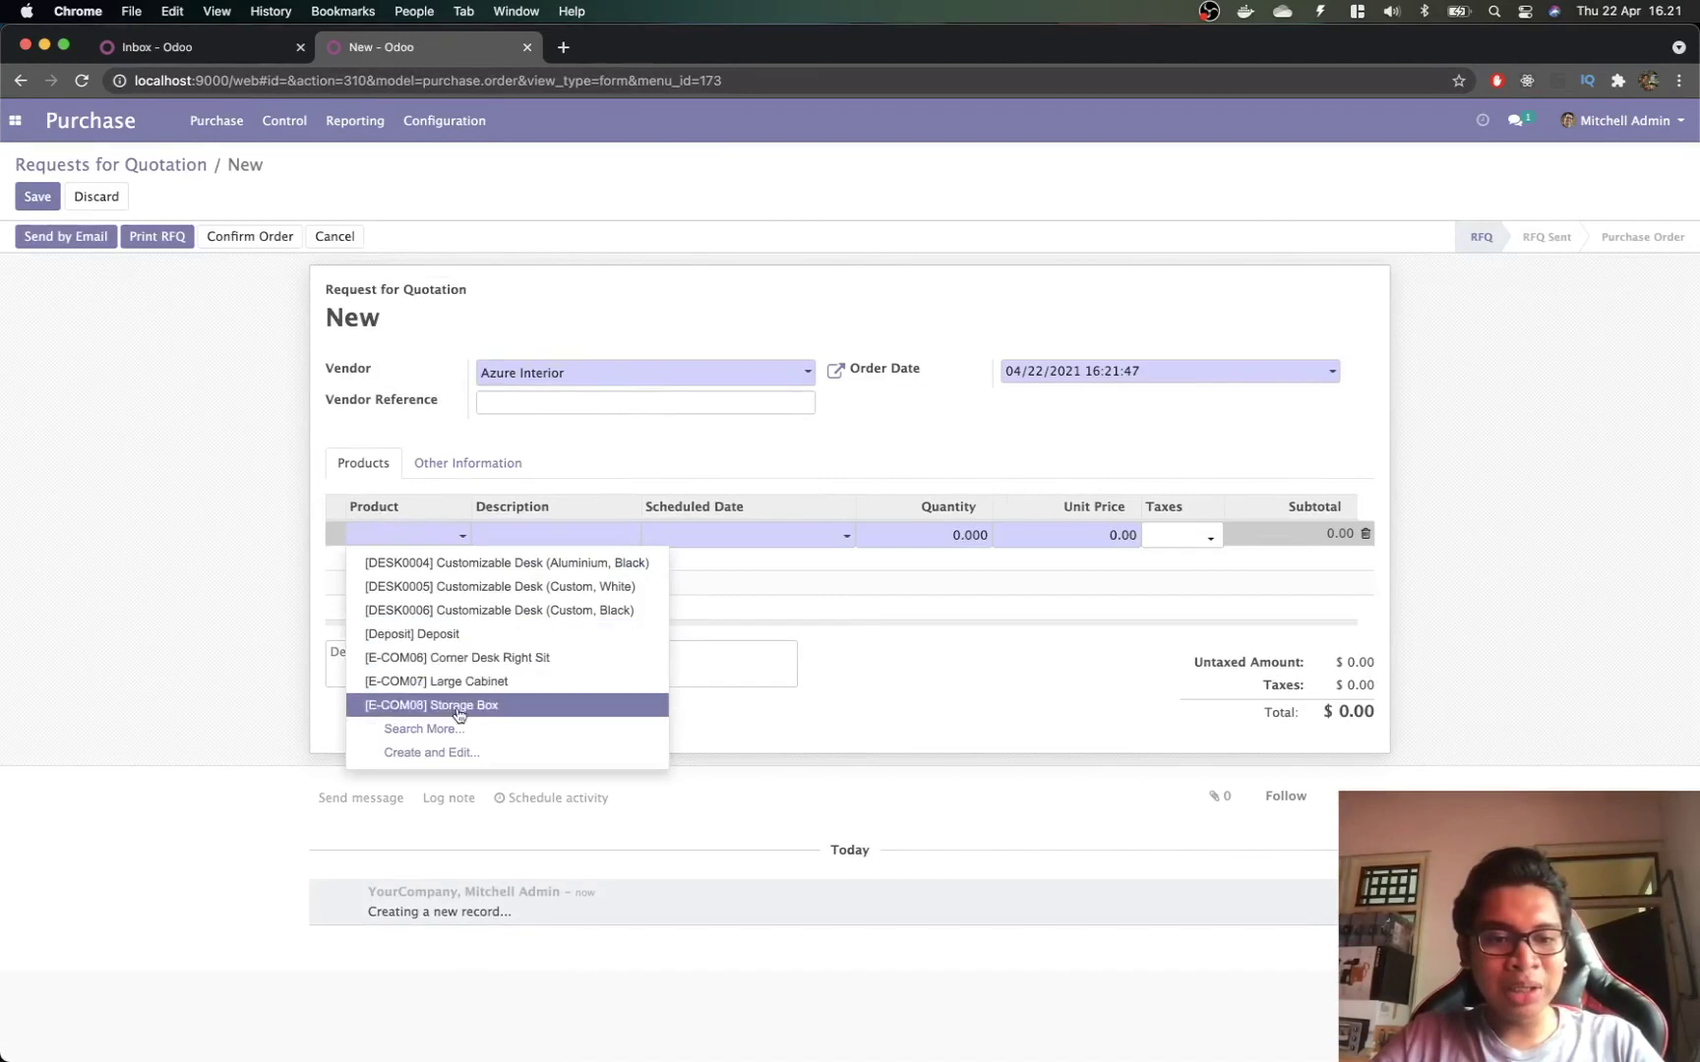
left_click(451, 681)
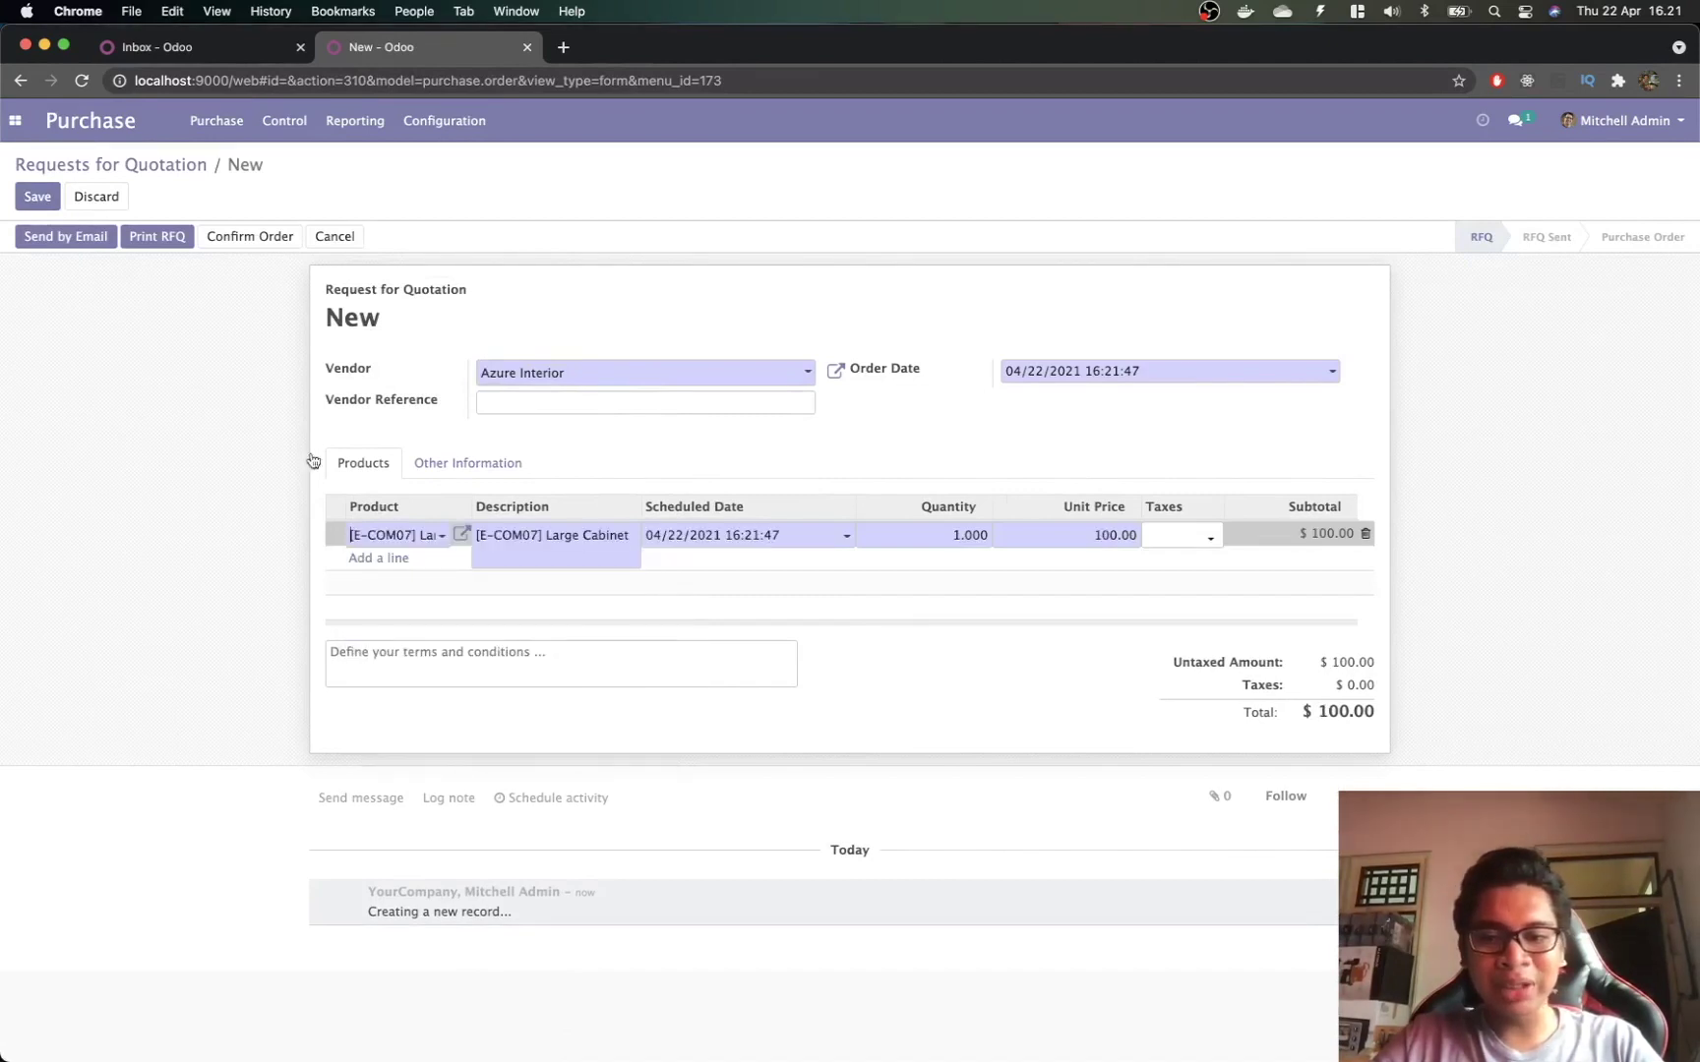
left_click(225, 240)
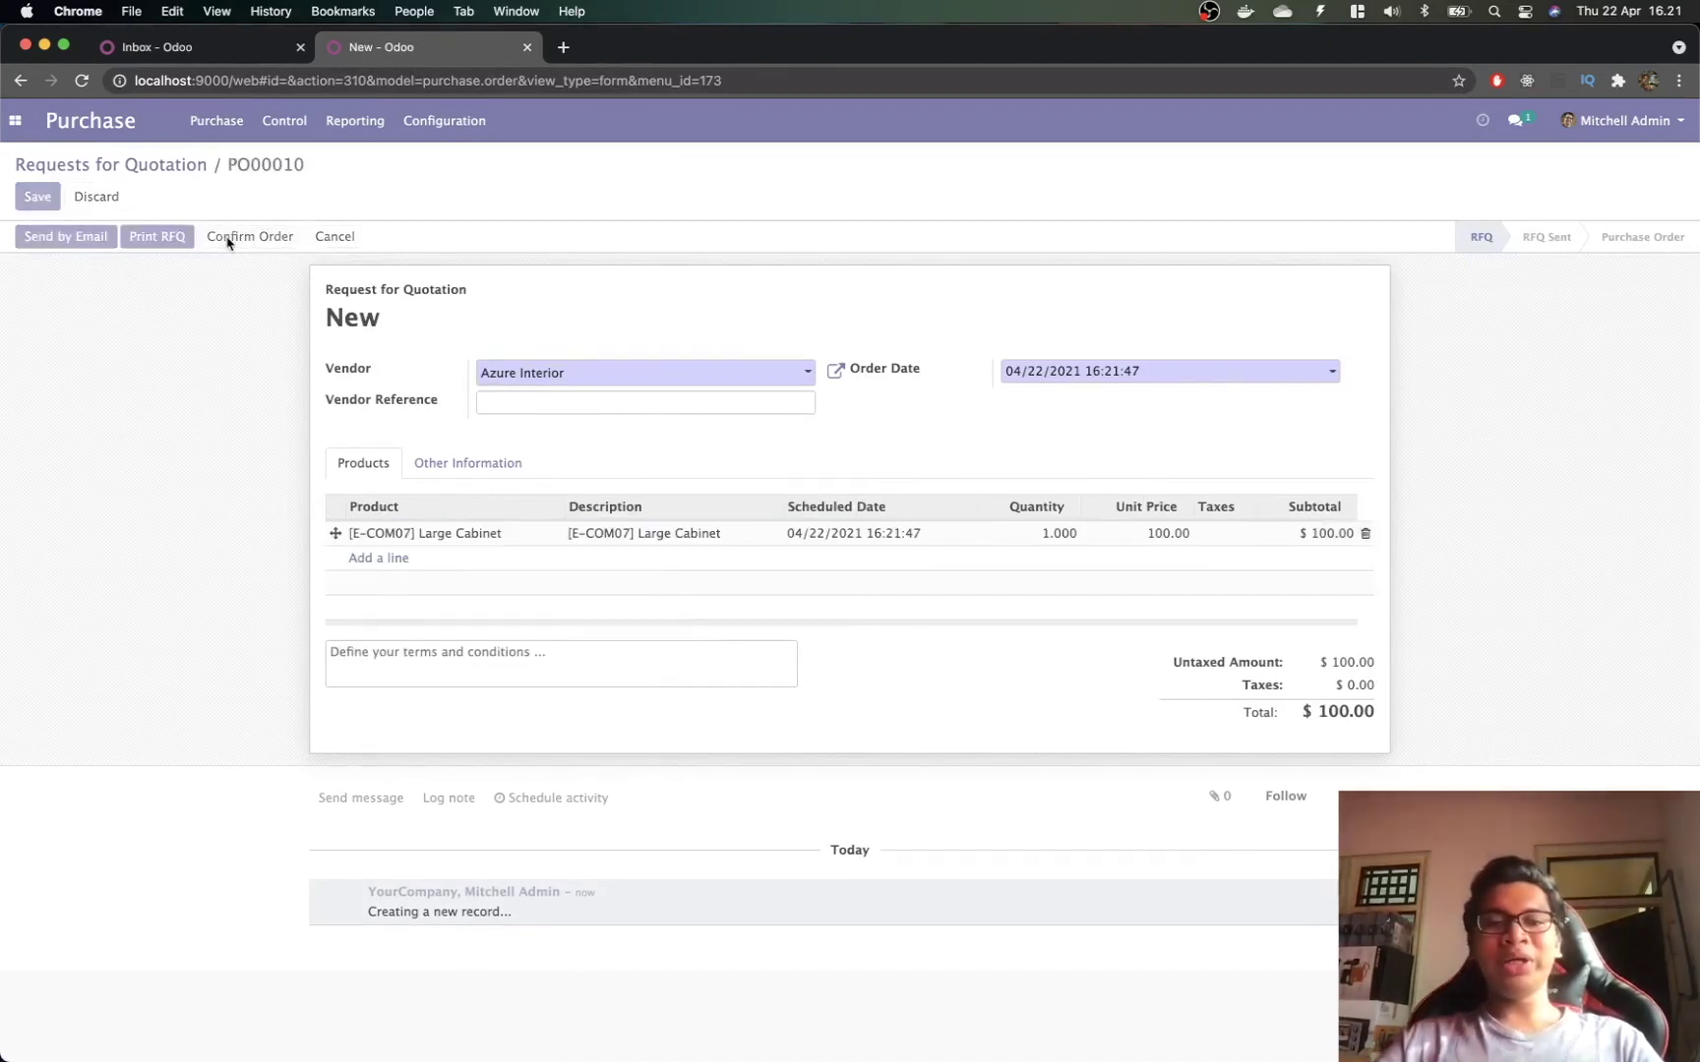
Step: Open the new order's receipt, set the Large Cabinet's done quantity to 1 into WH/Stock, and validate the receipt
left_click(68, 236)
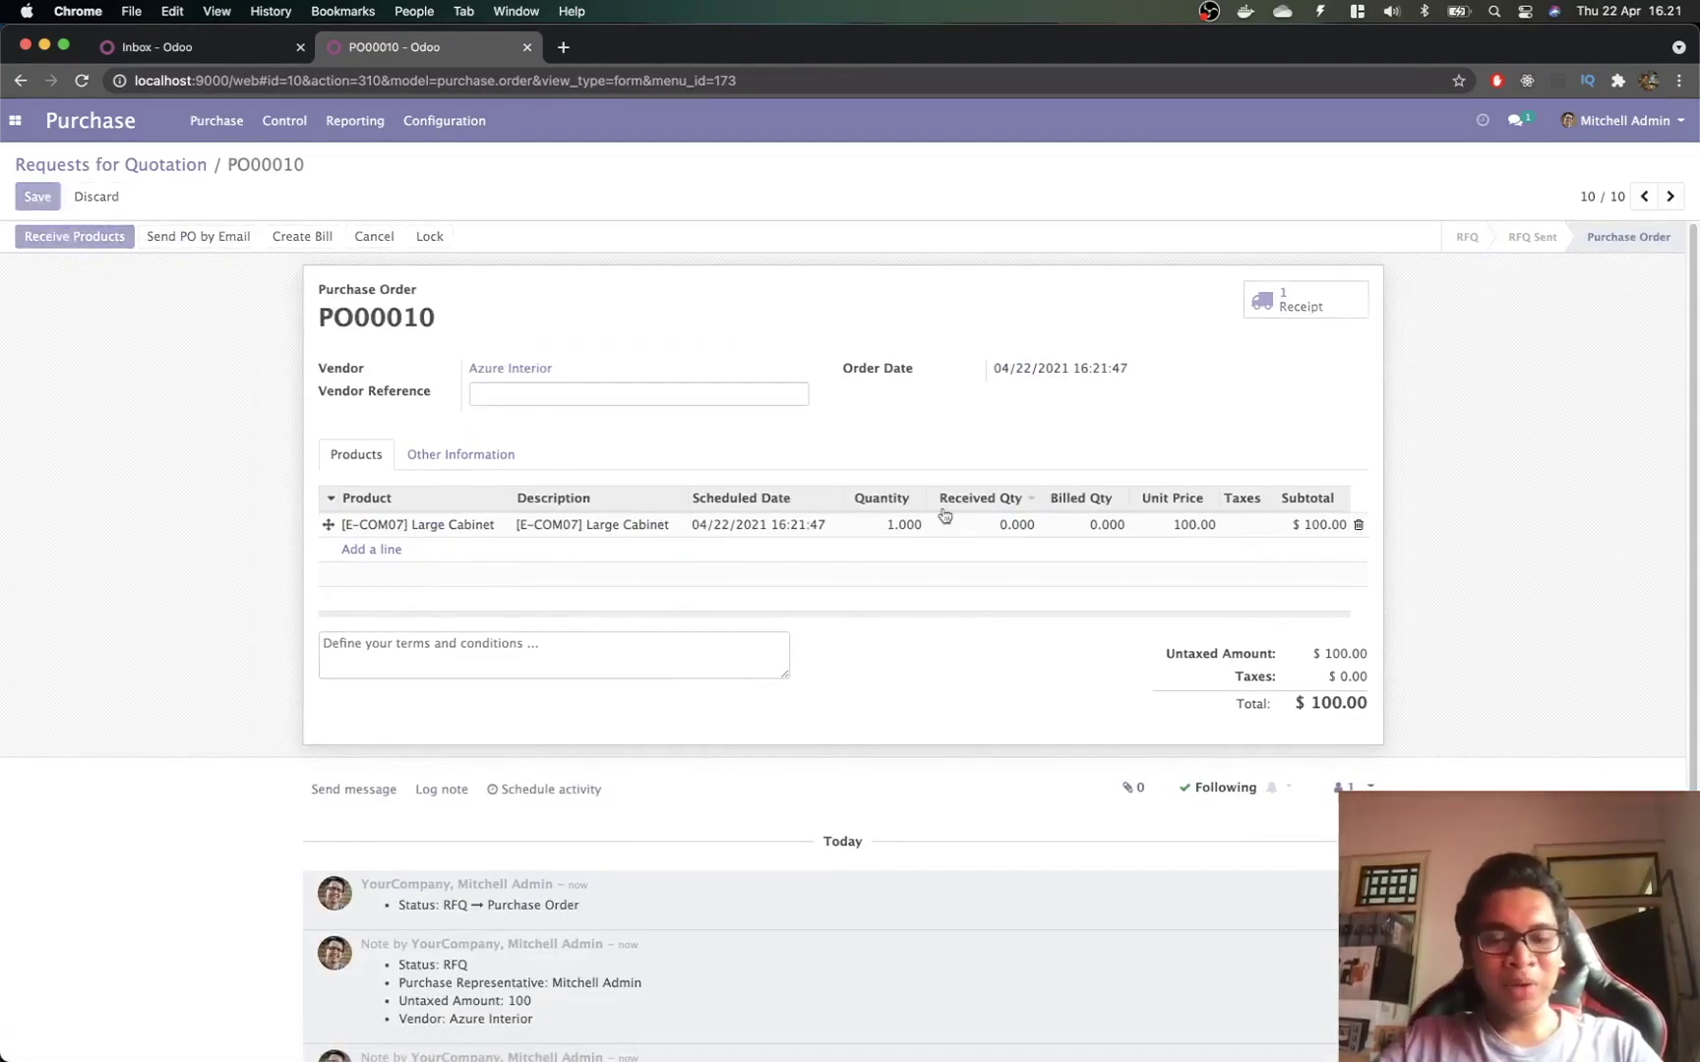
left_click(35, 197)
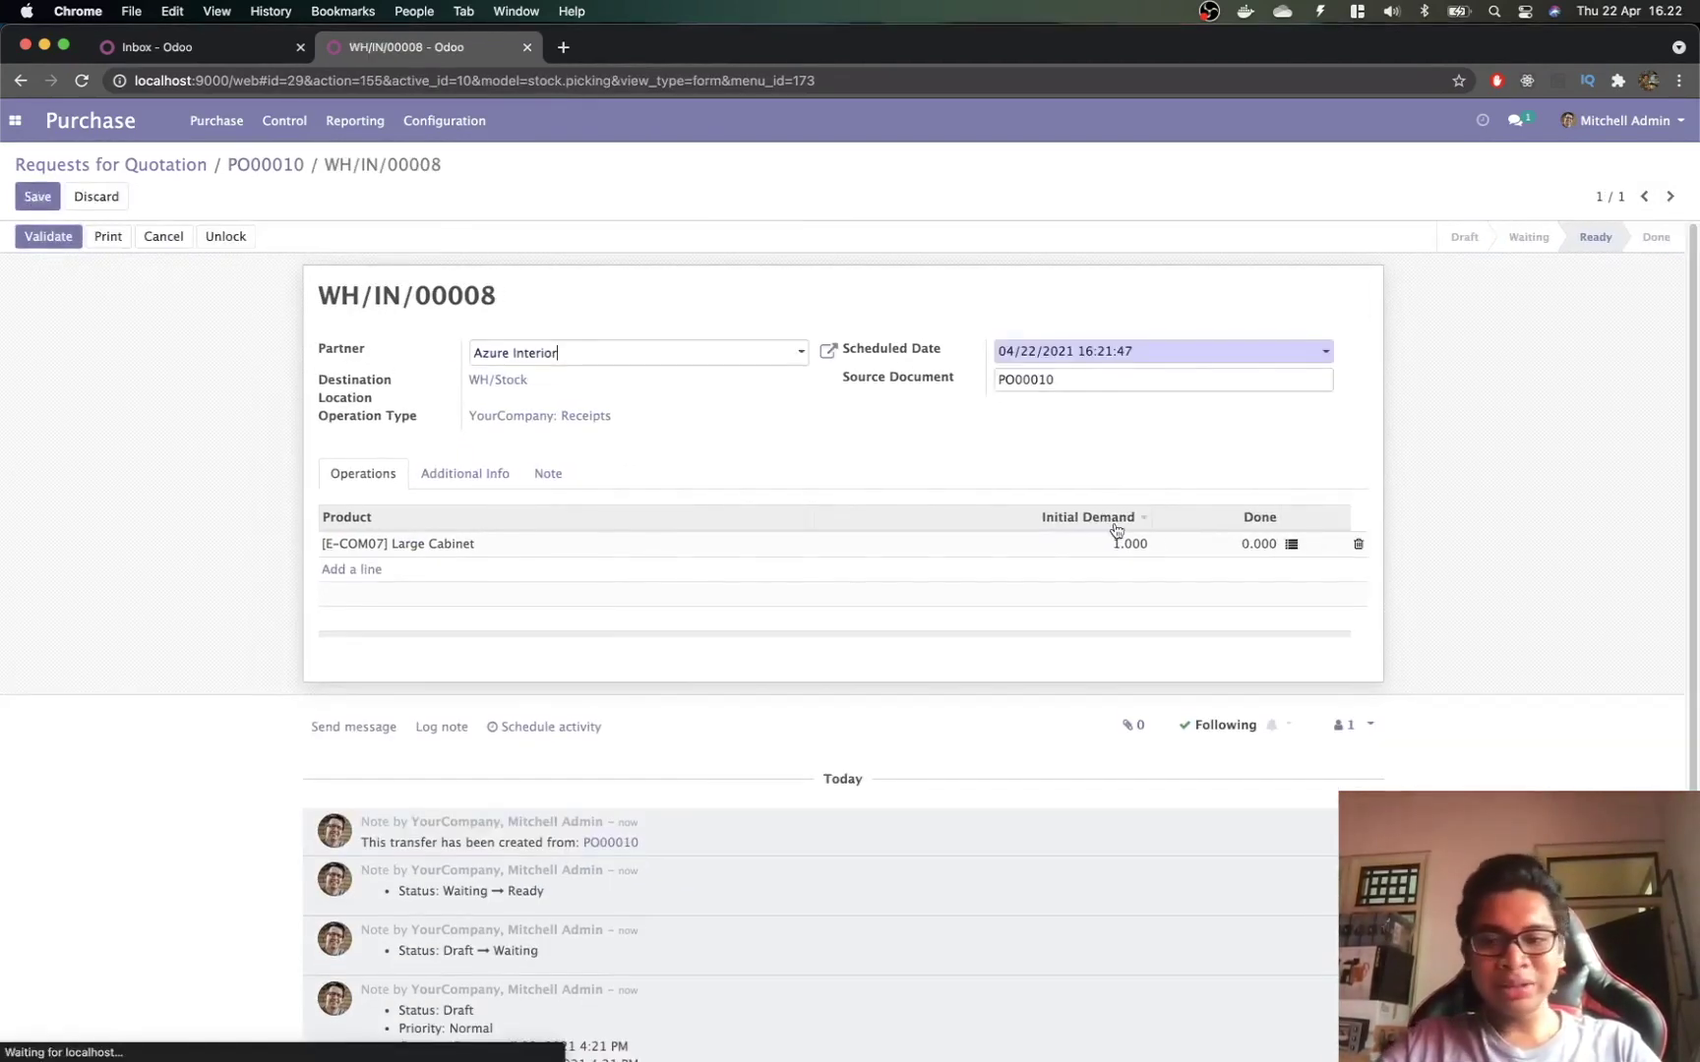
left_click(1291, 546)
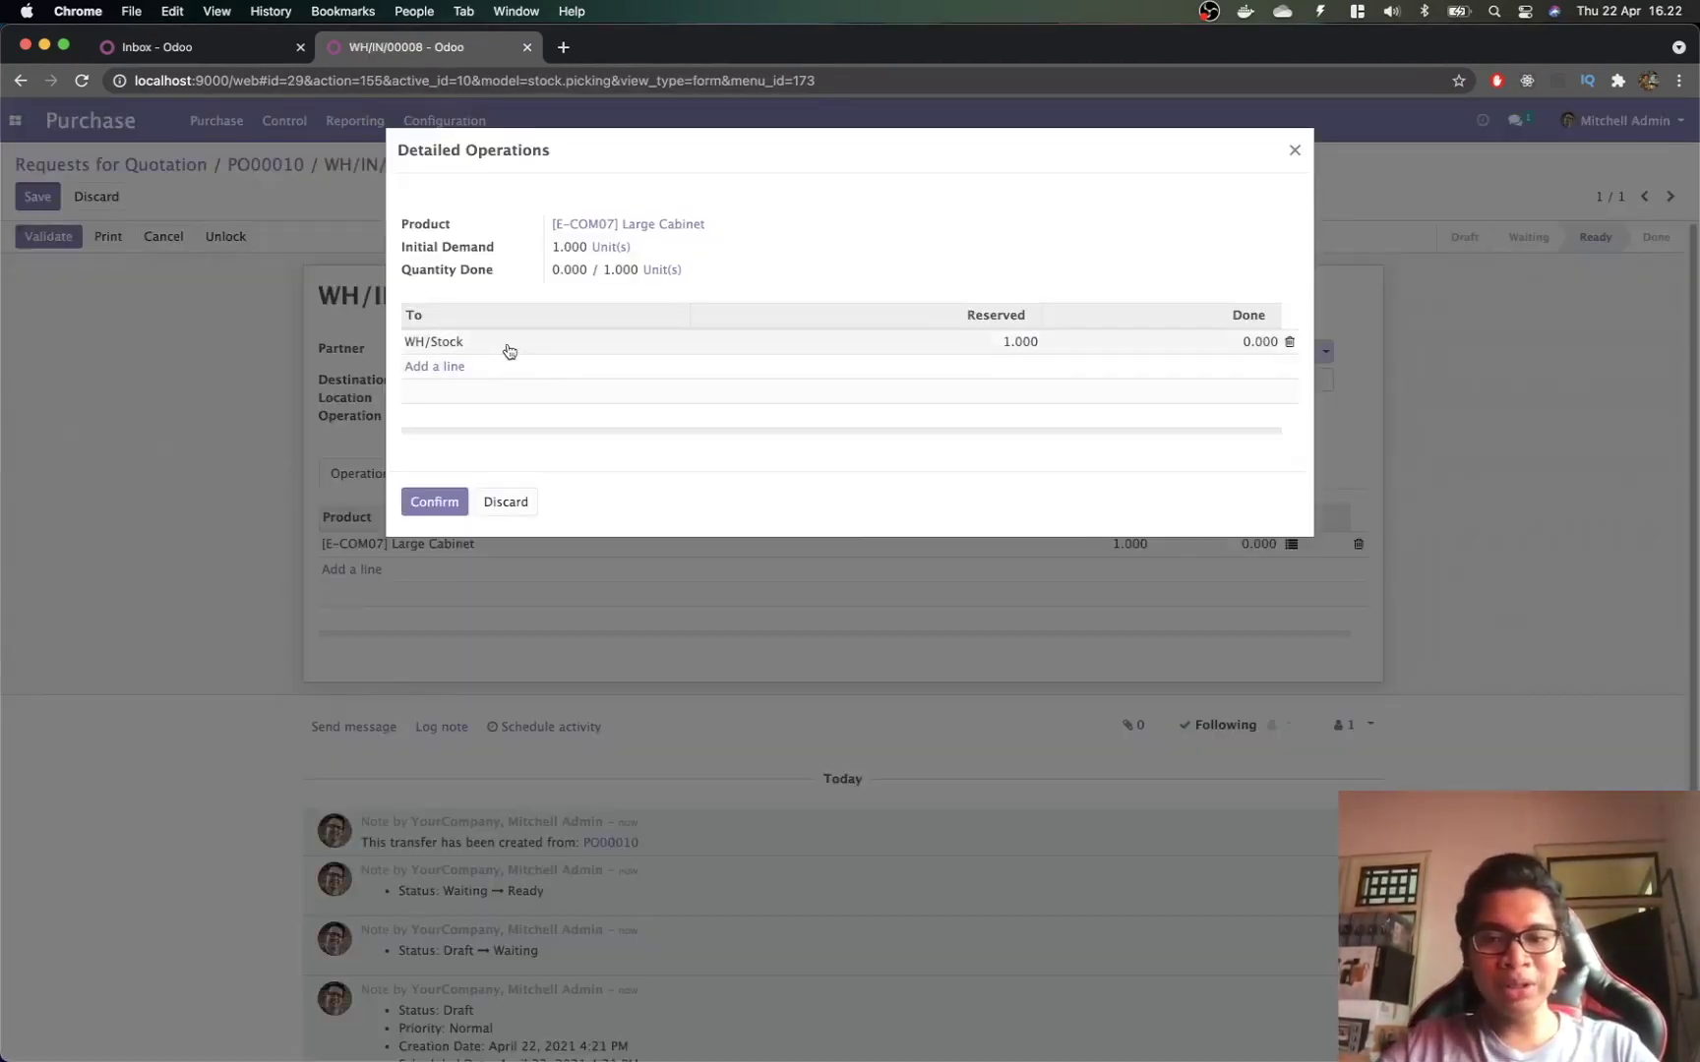
left_click(1250, 341)
type("1")
left_click(434, 501)
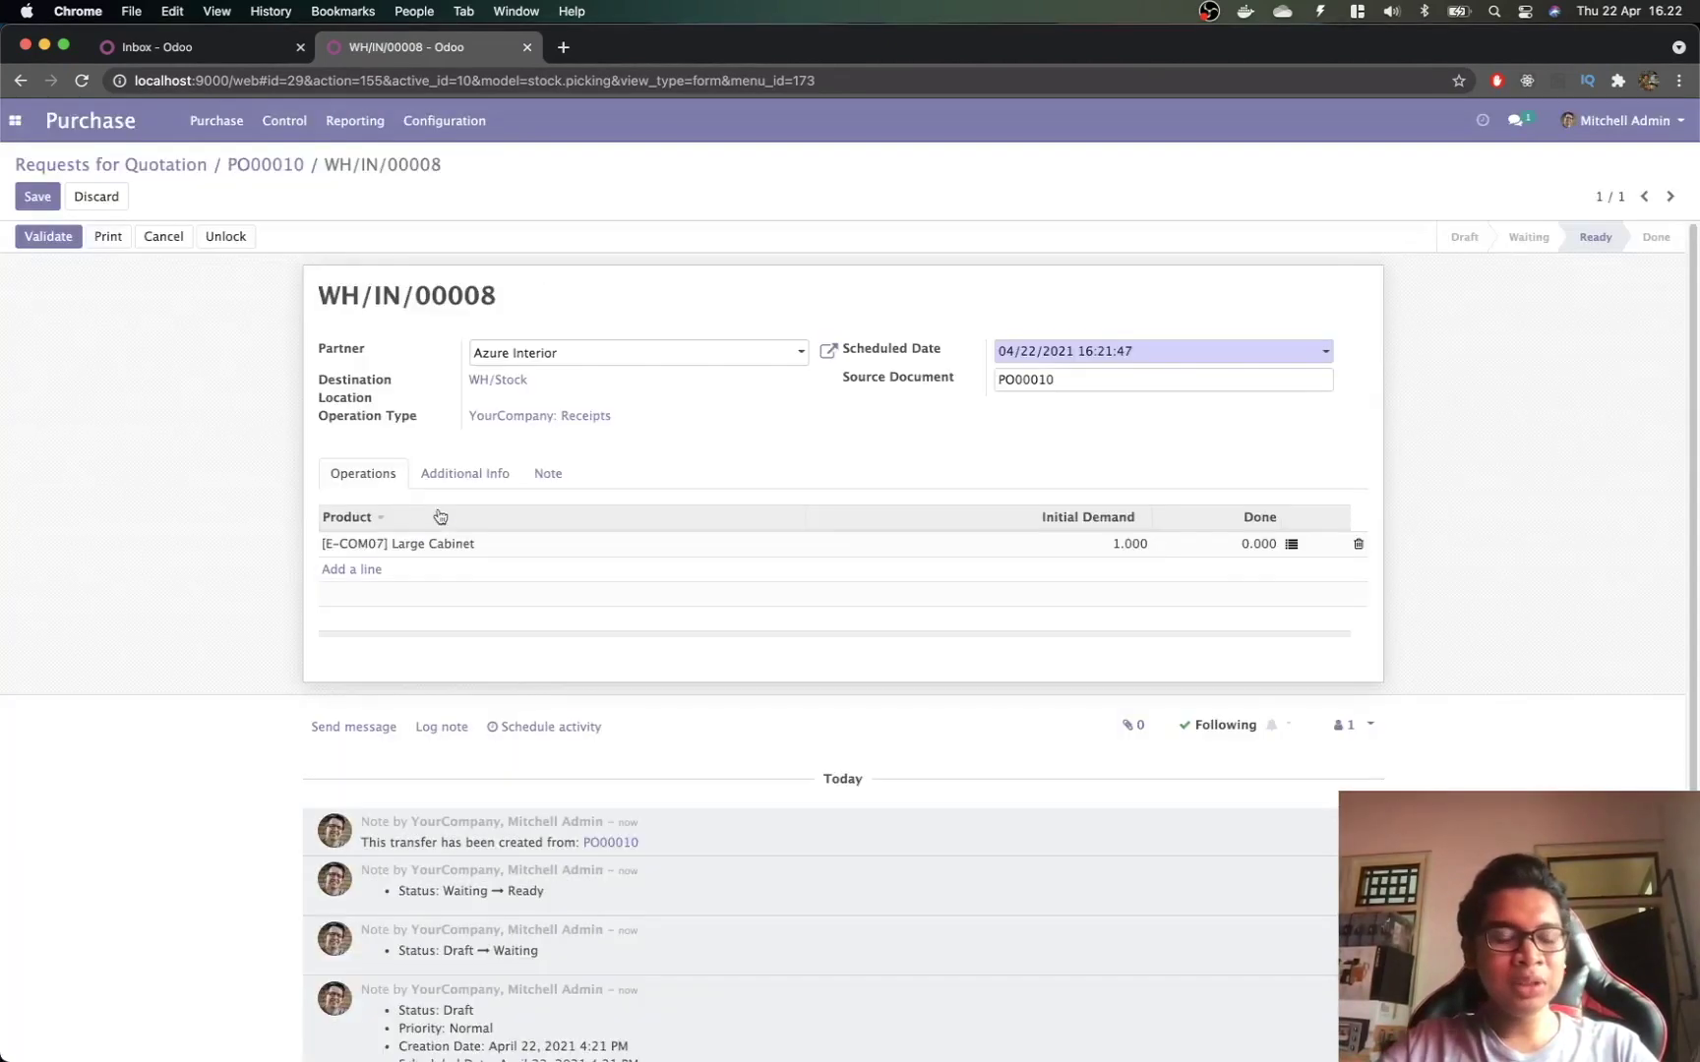
left_click(49, 237)
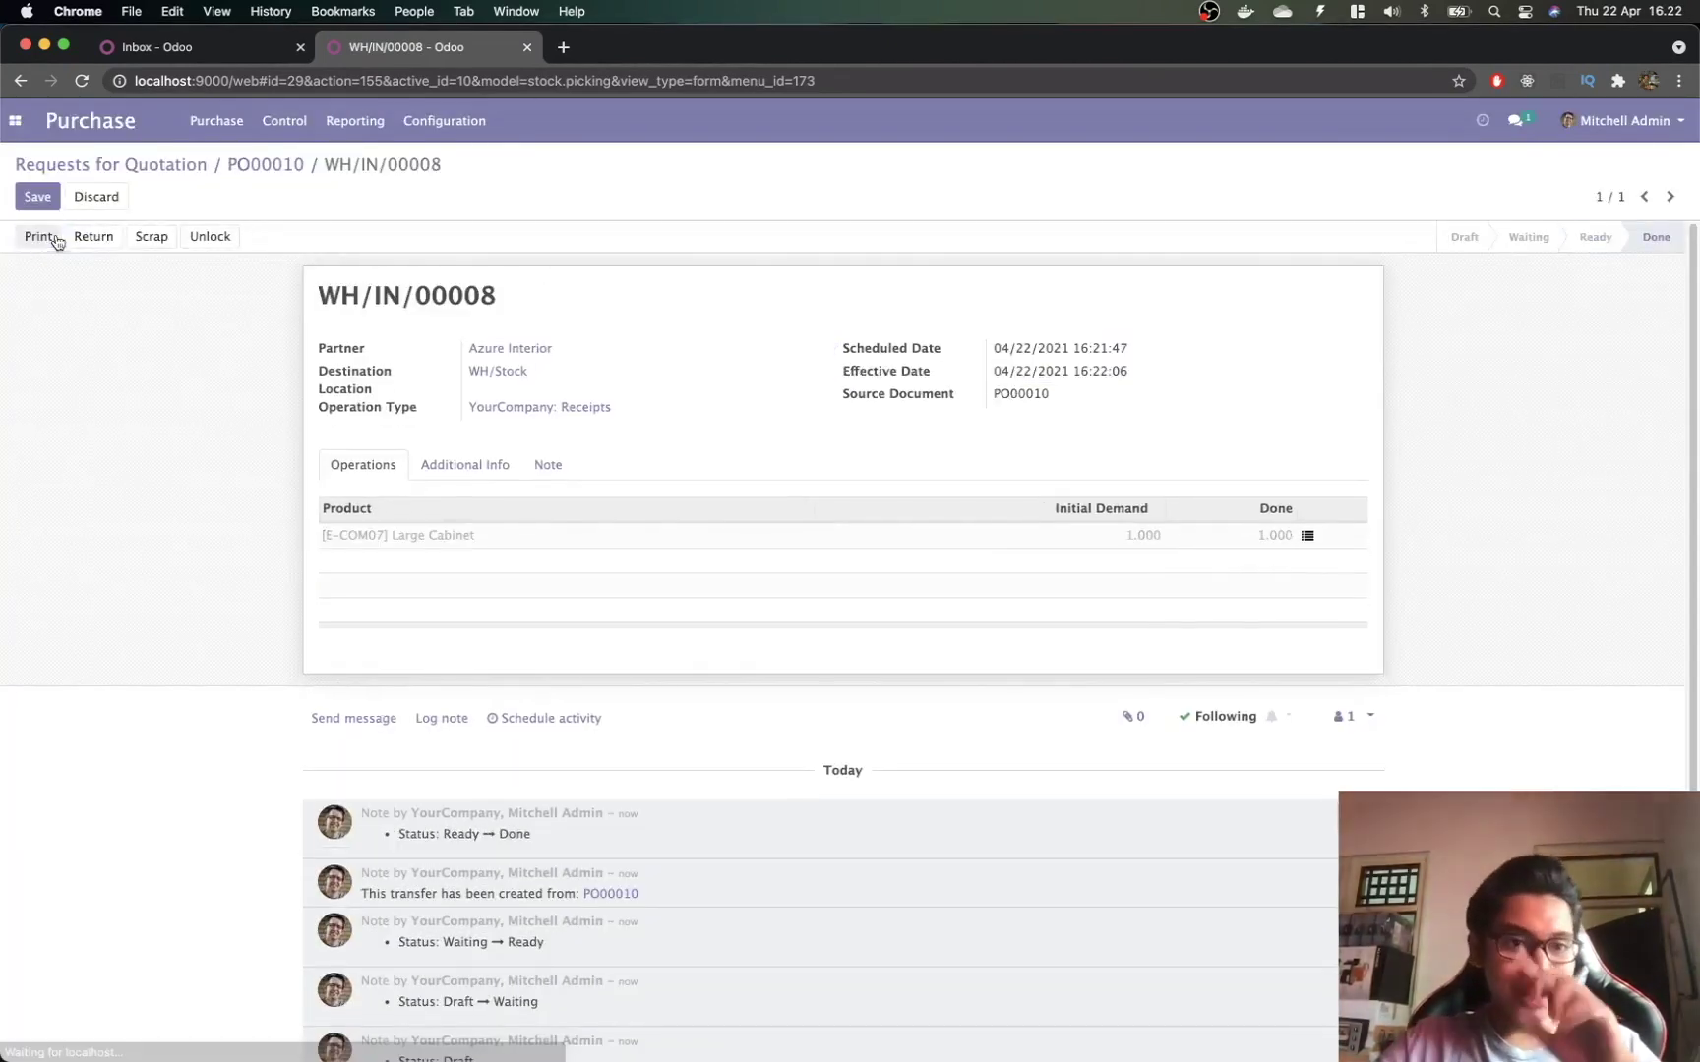
Step: Open PO00010's internal transfer from WH/Stock/Shelf 1 to WH/Stock/Shelf 2 in the Inventory transfers and try to cancel it
left_click(14, 120)
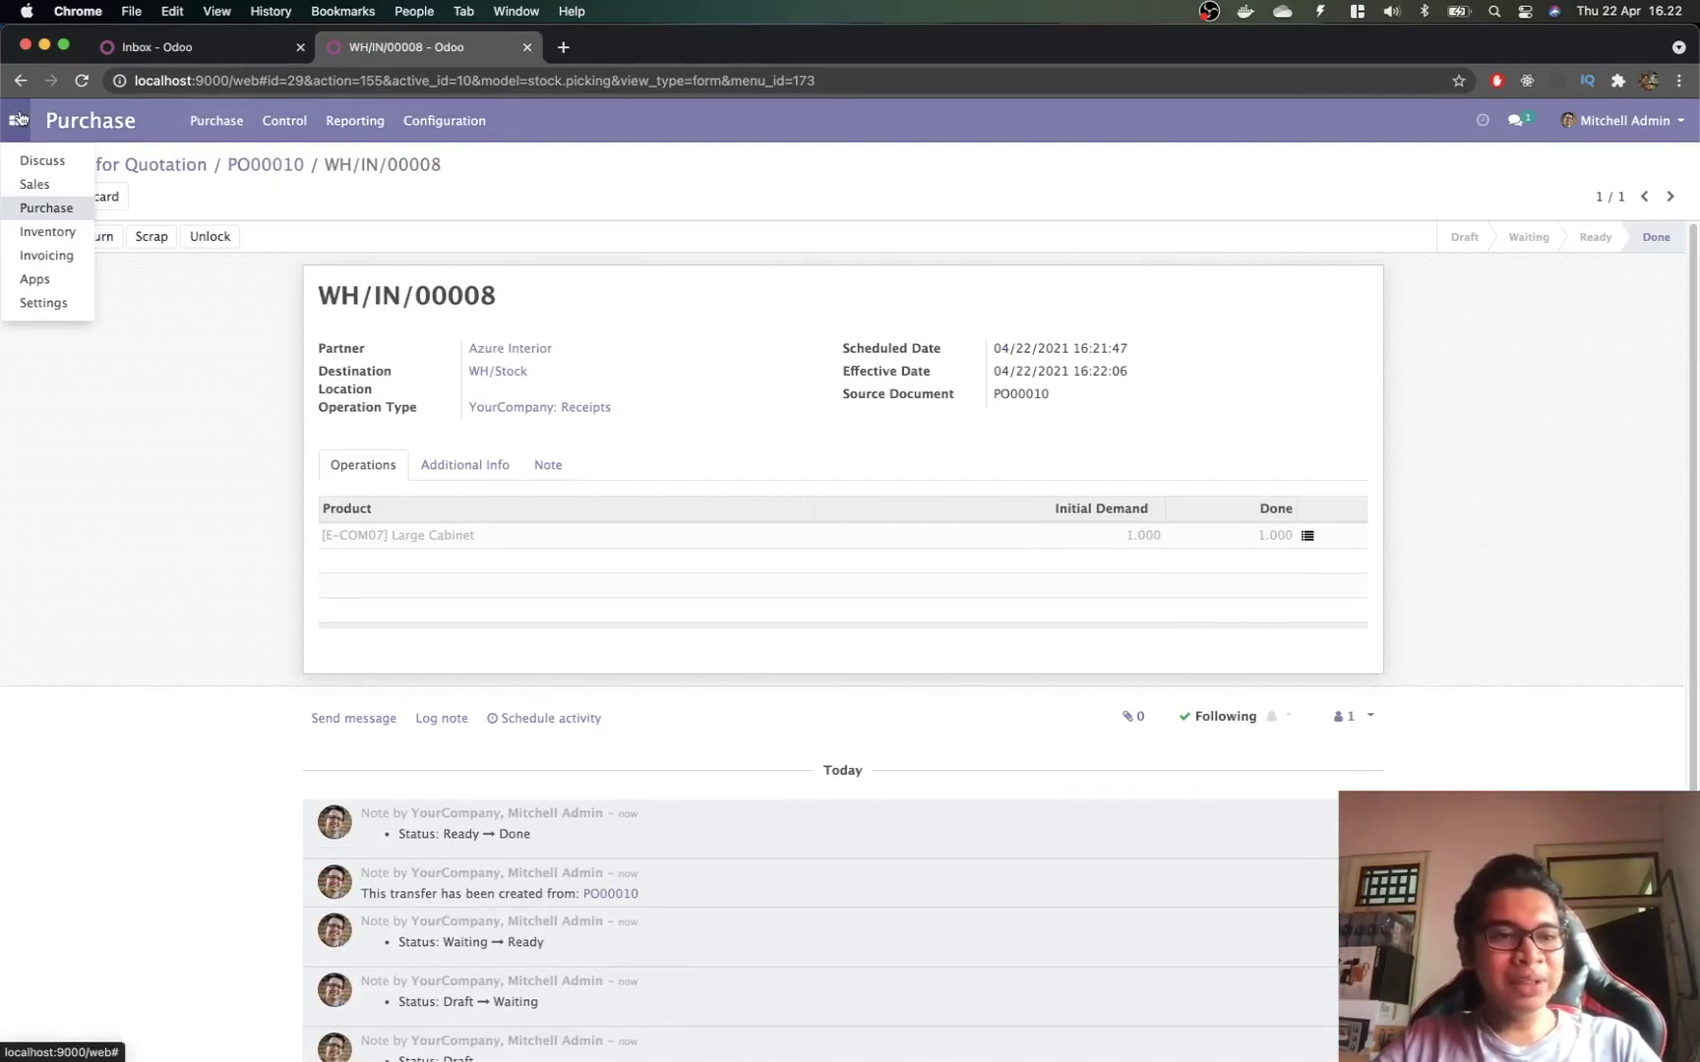
left_click(57, 240)
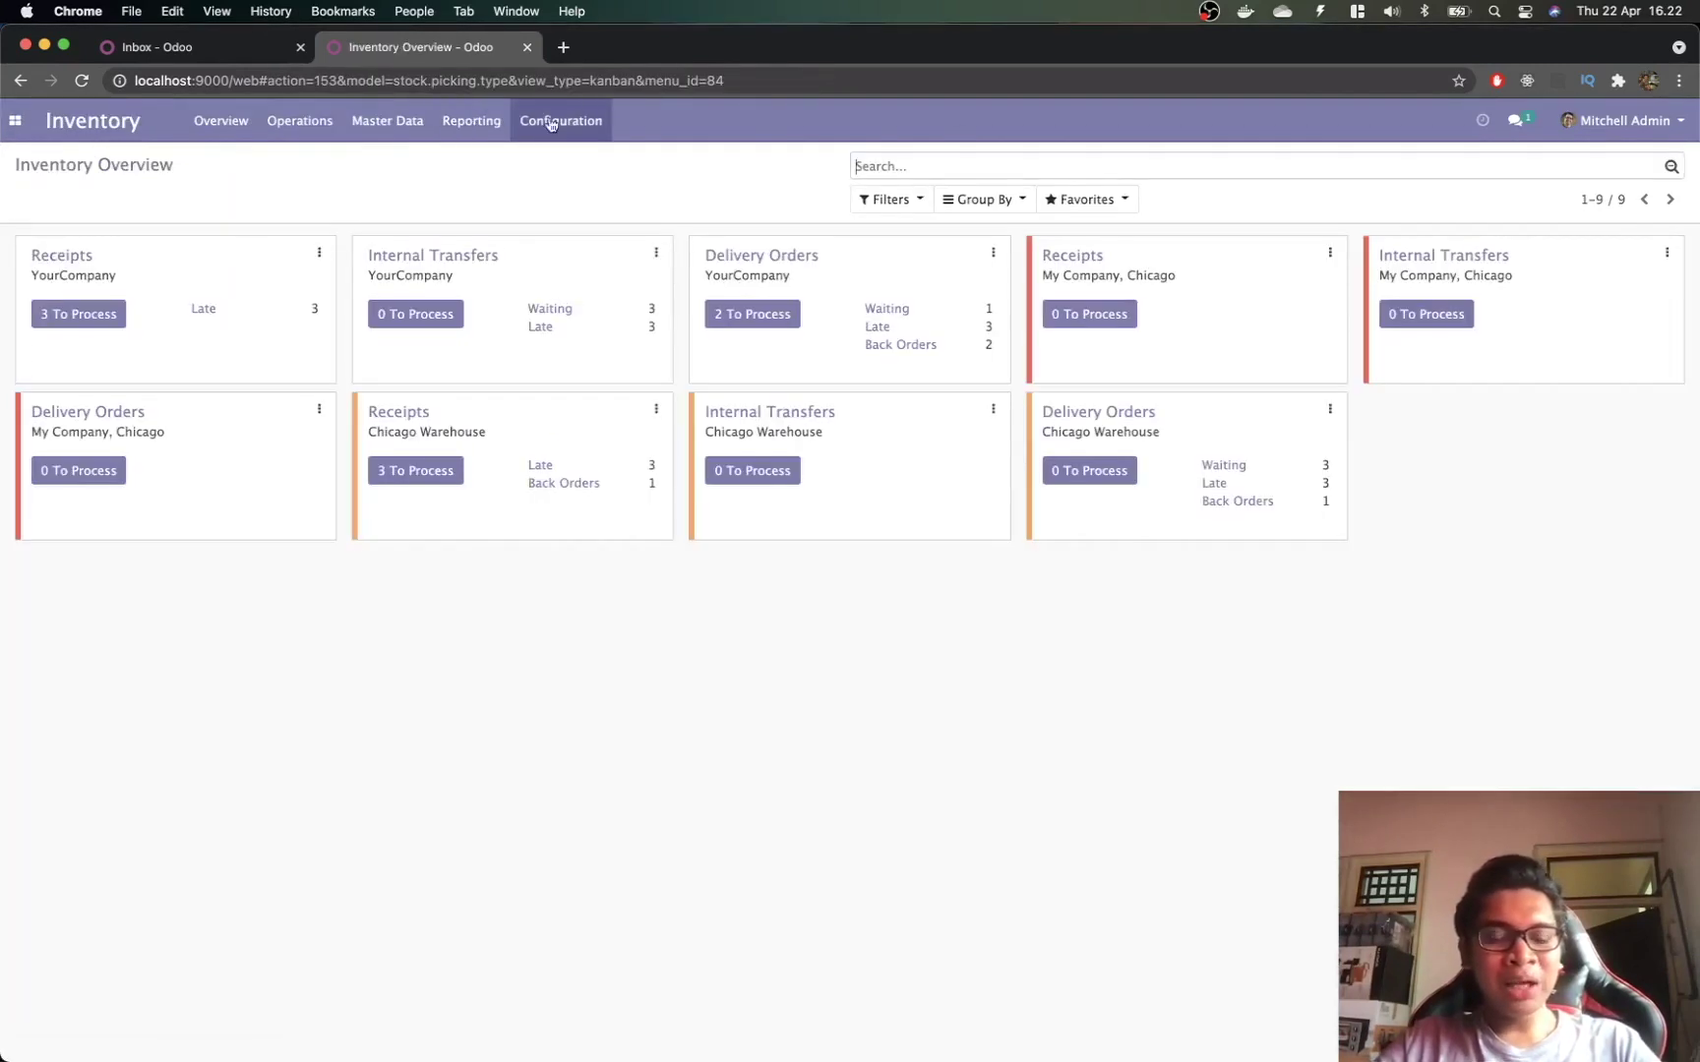
left_click(316, 123)
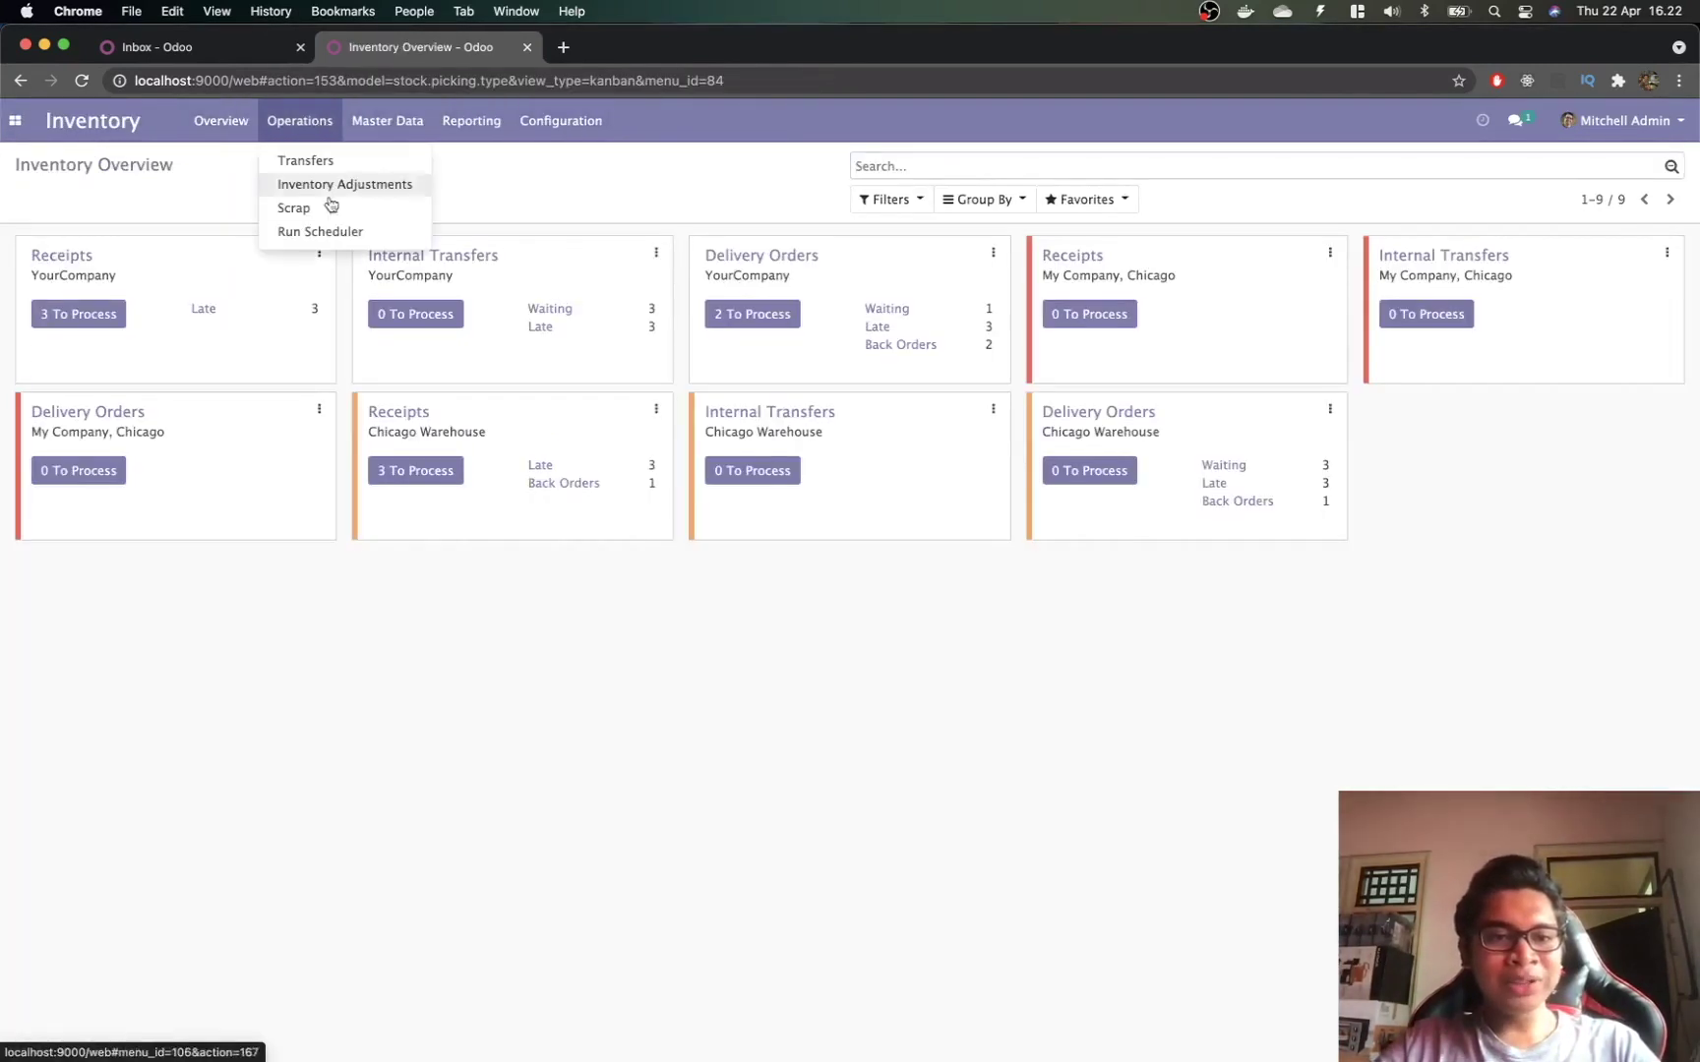
left_click(317, 163)
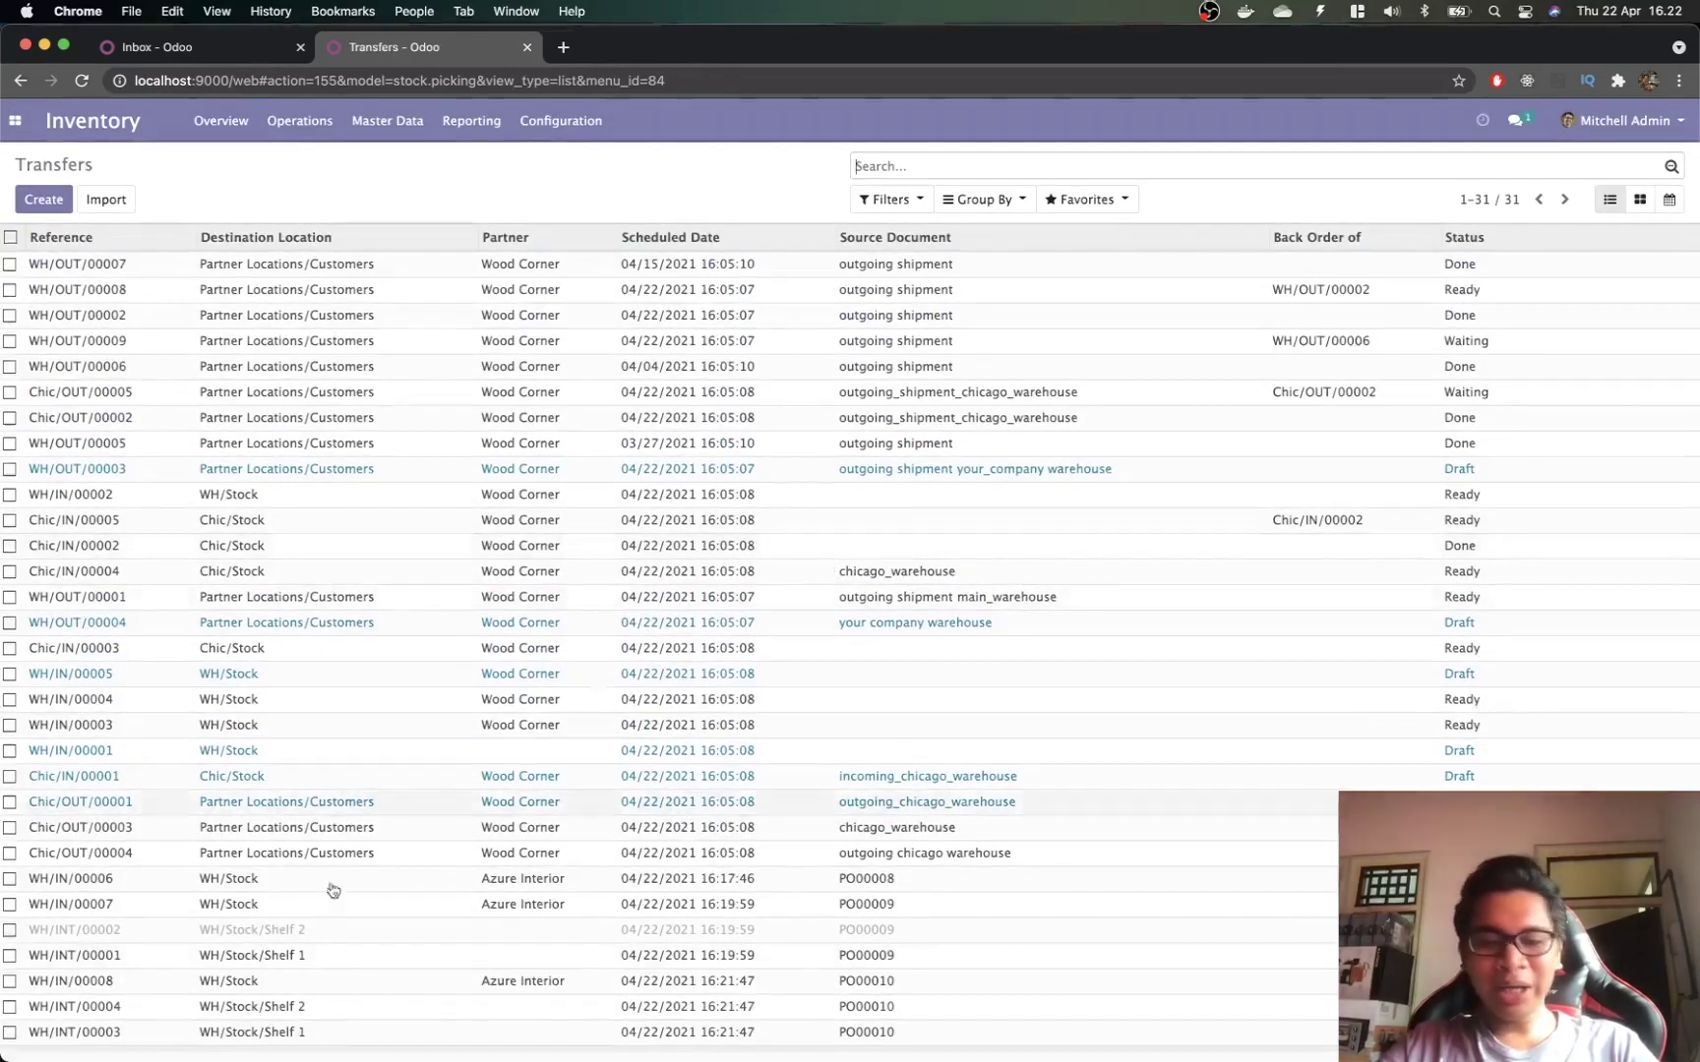
left_click(245, 1013)
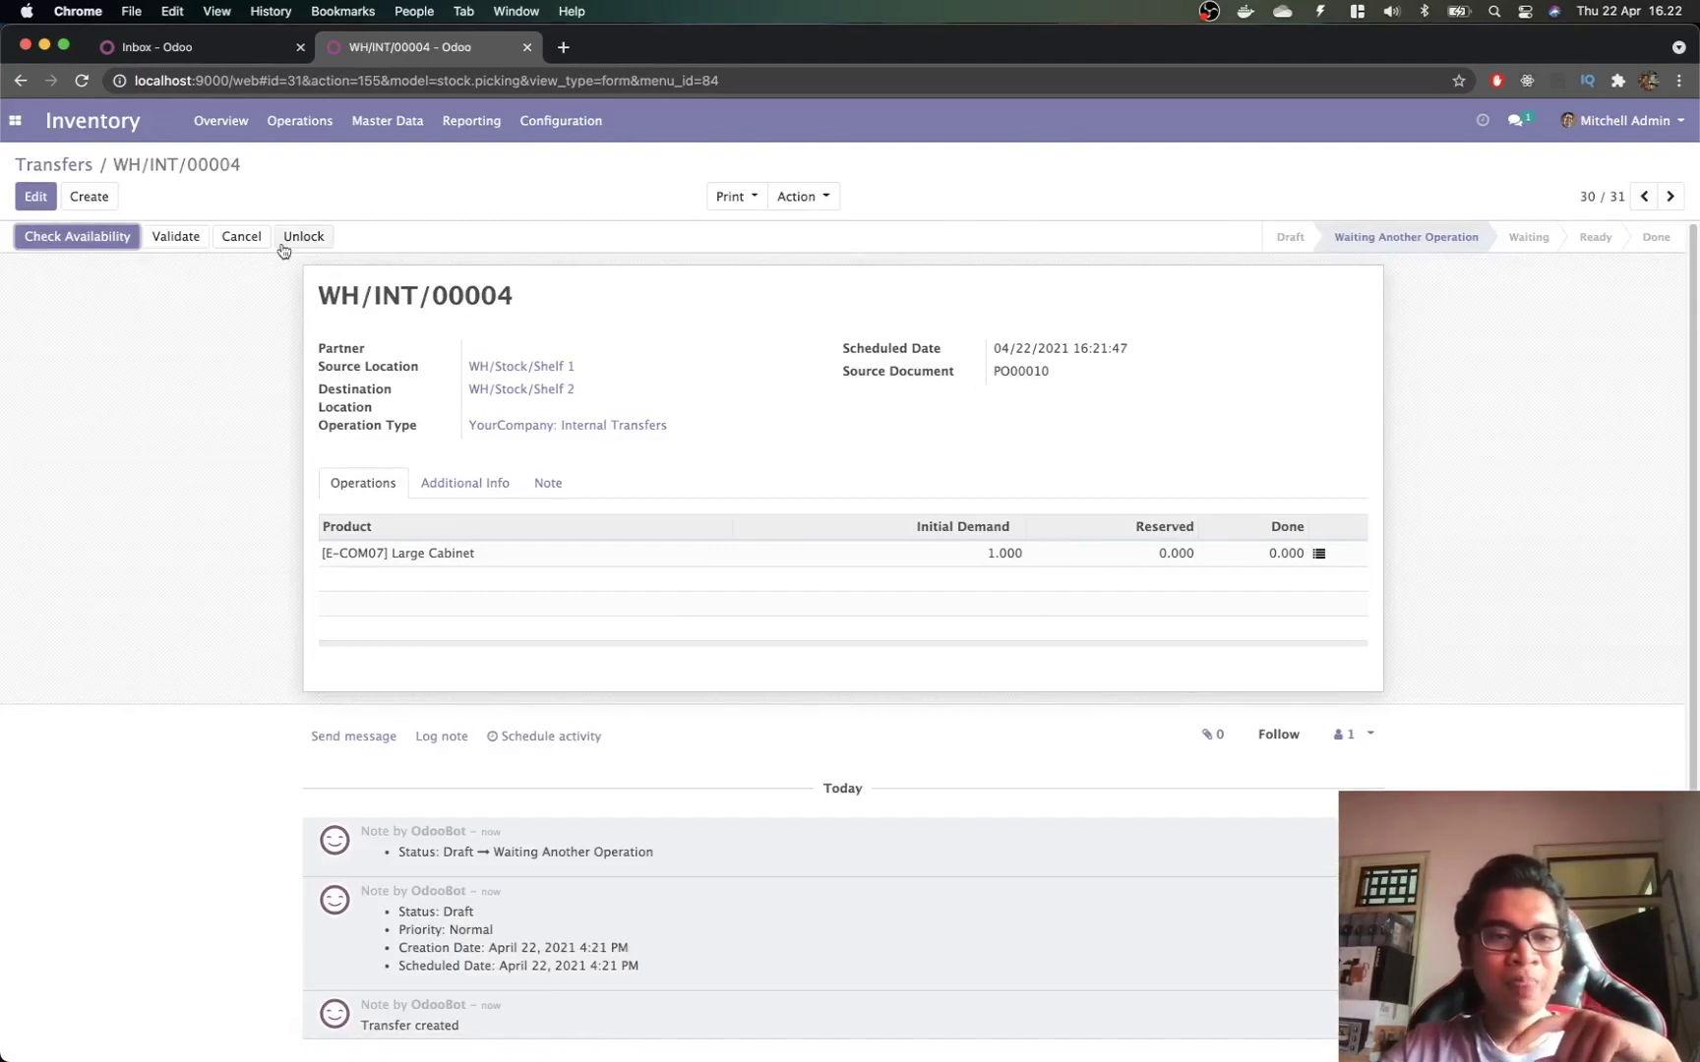
left_click(246, 238)
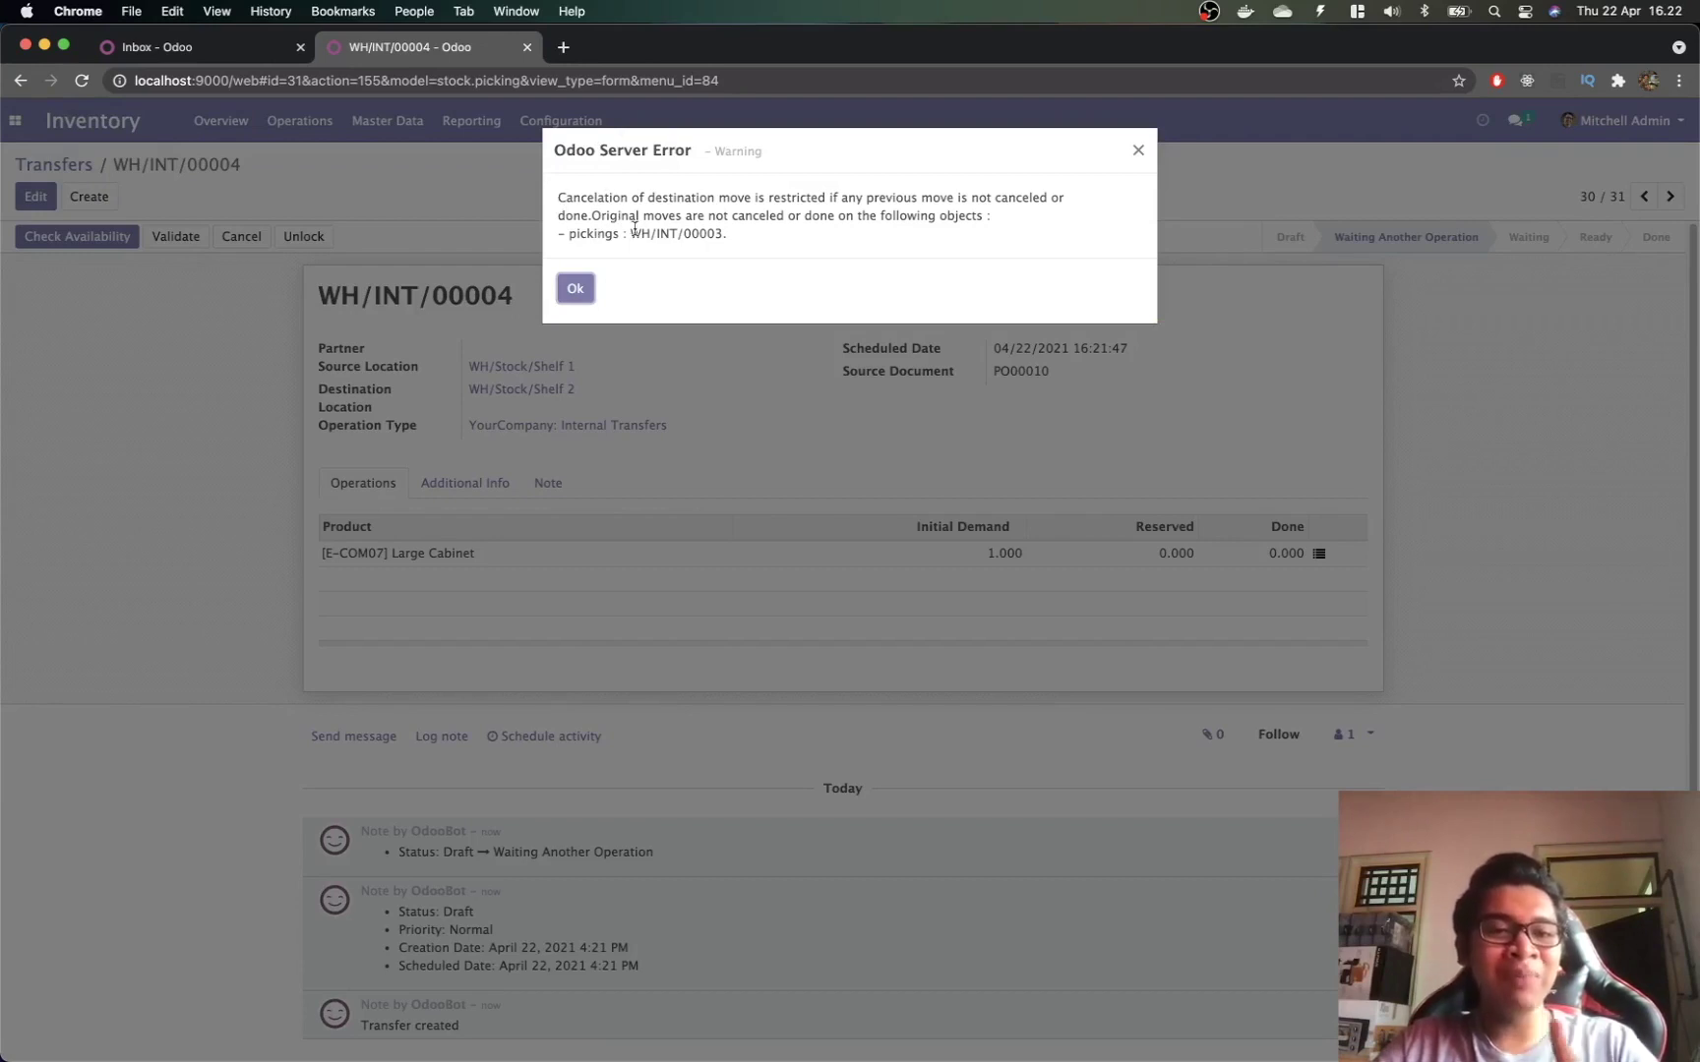
left_click_drag(629, 236, 753, 245)
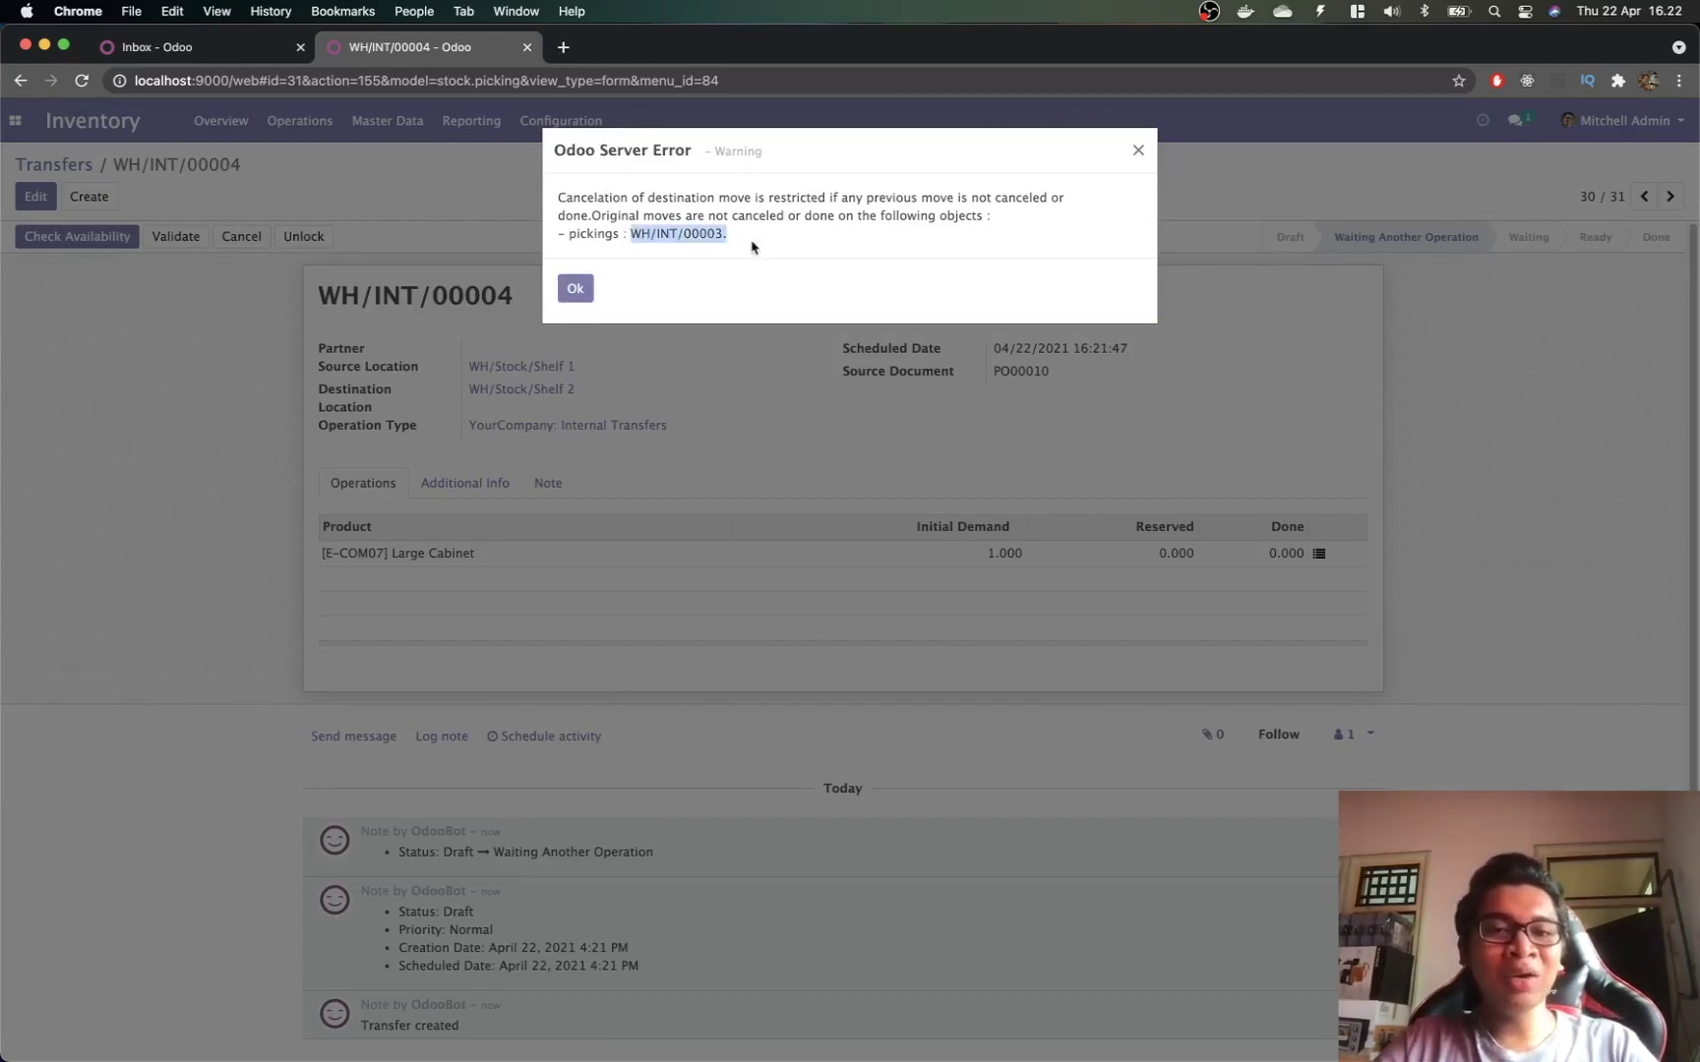
left_click(574, 289)
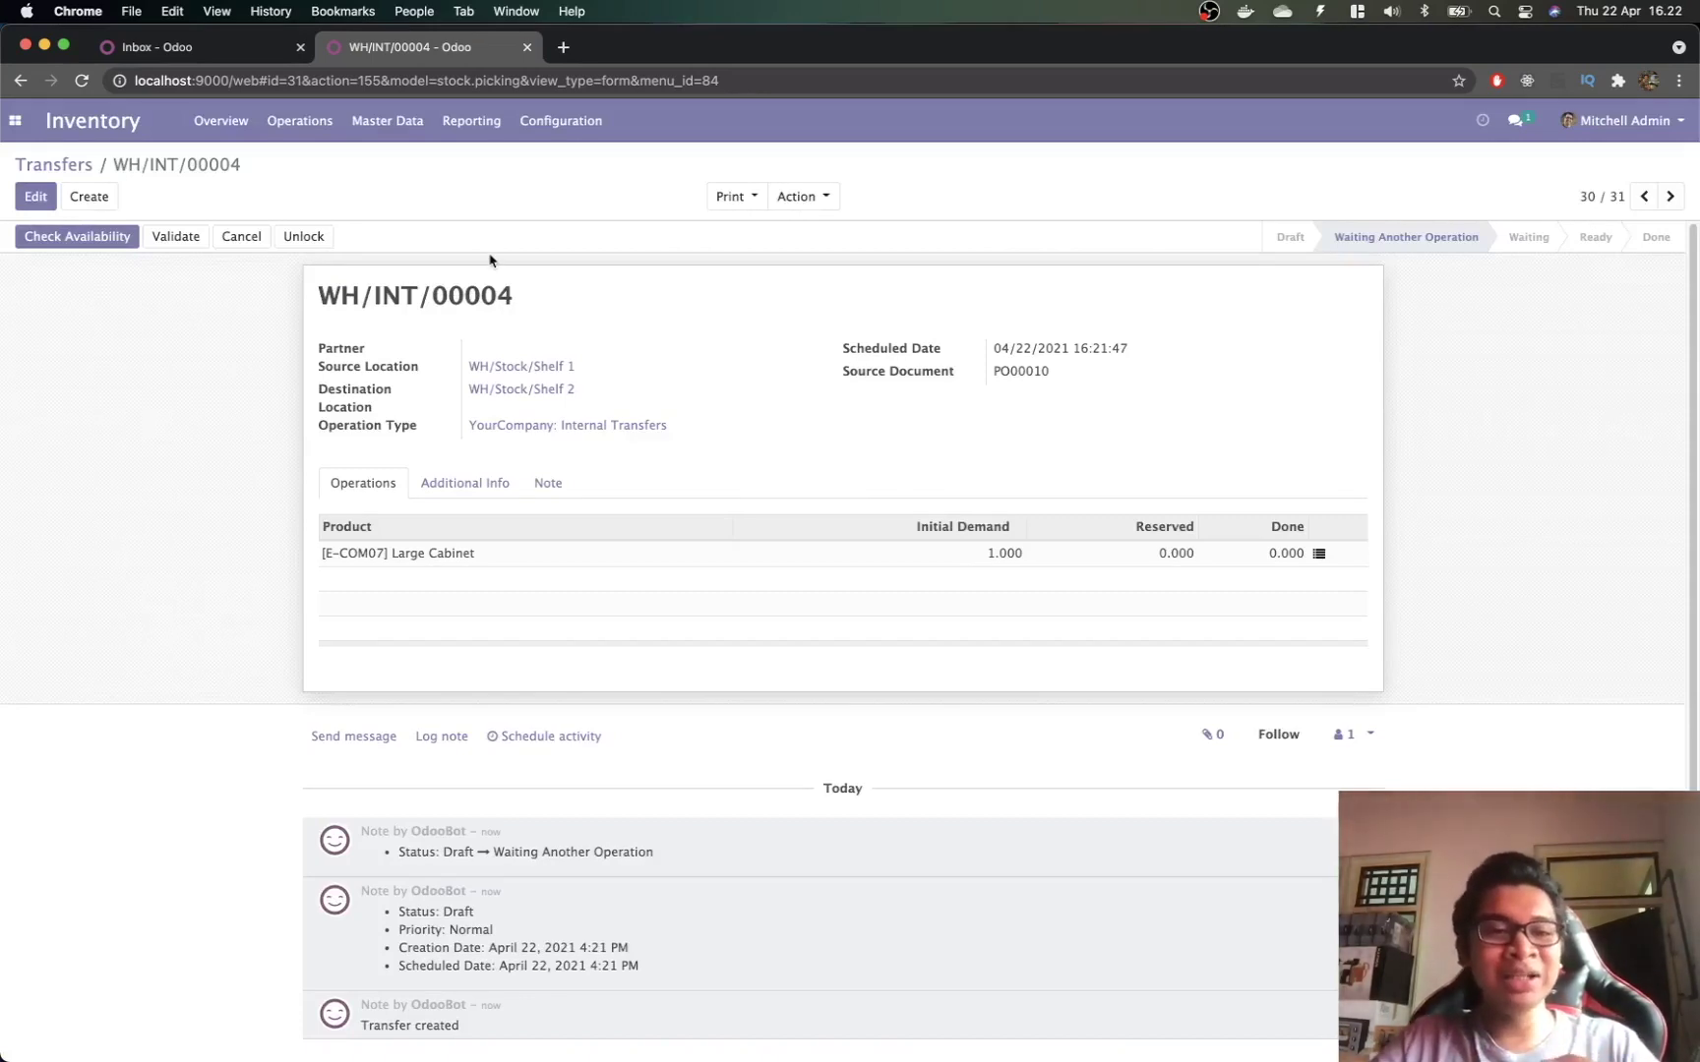
Step: Open PO00010's internal transfer from WH/Stock to WH/Stock/Shelf 1, check its availability, and try to validate it
left_click(55, 170)
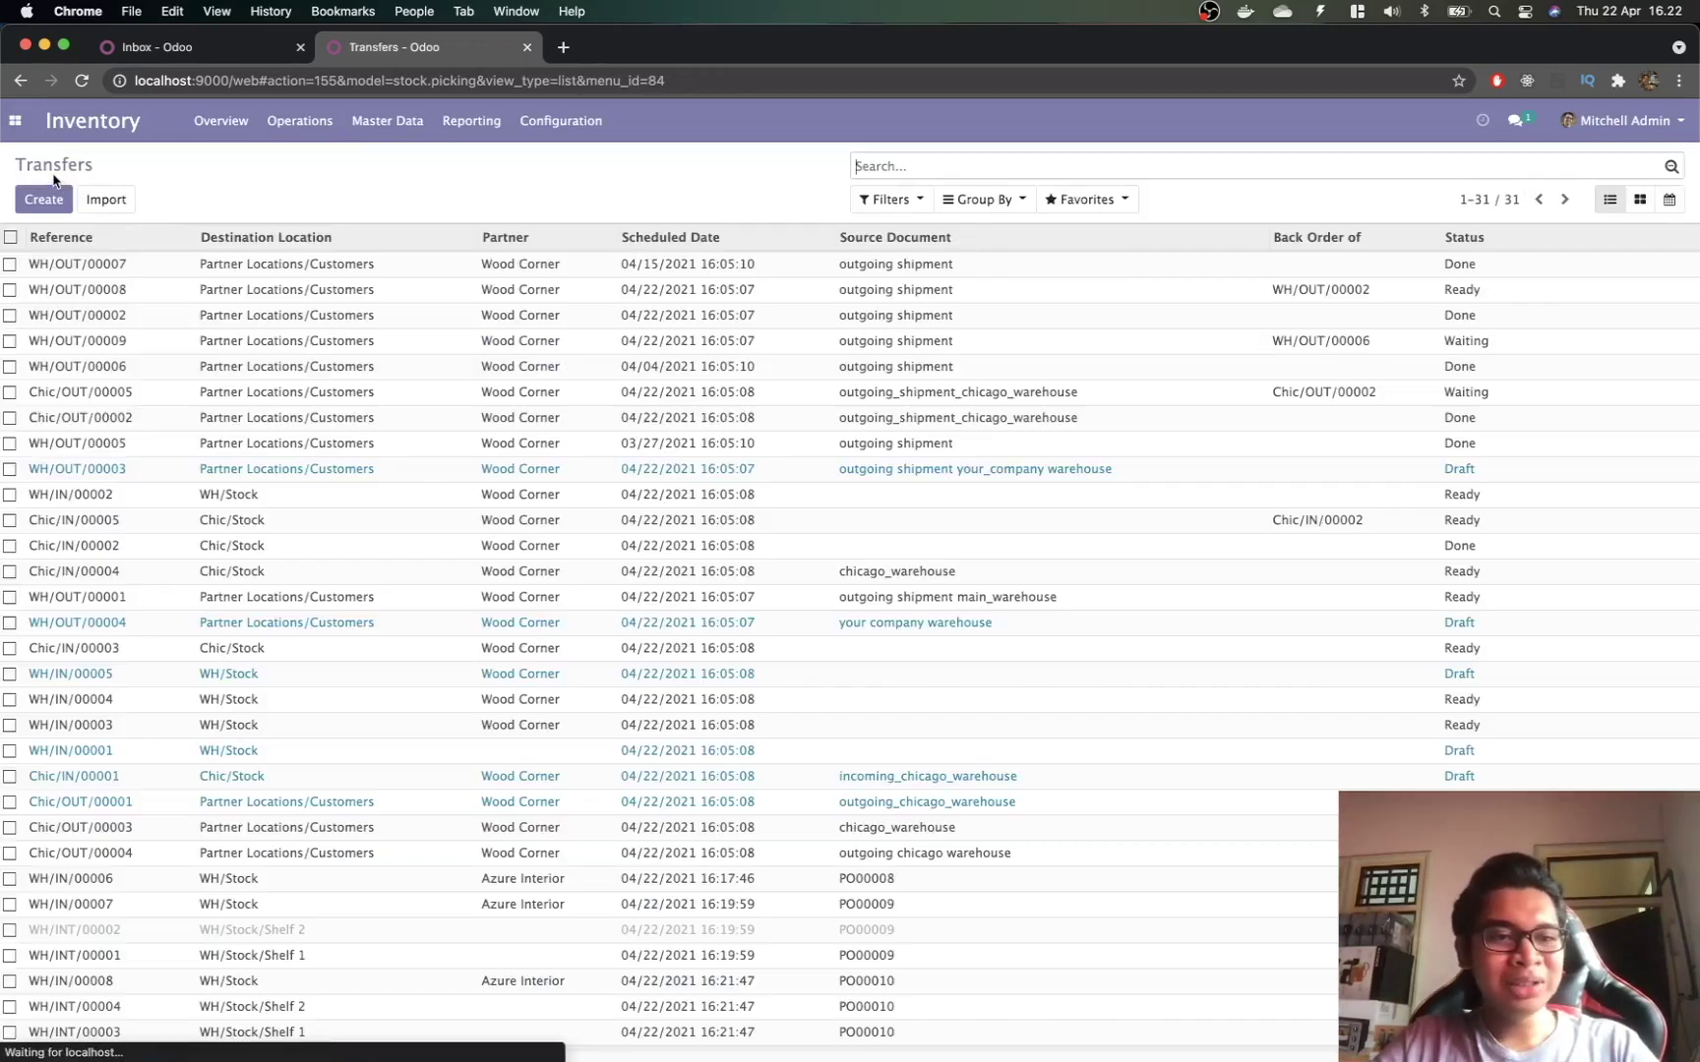
left_click(96, 1041)
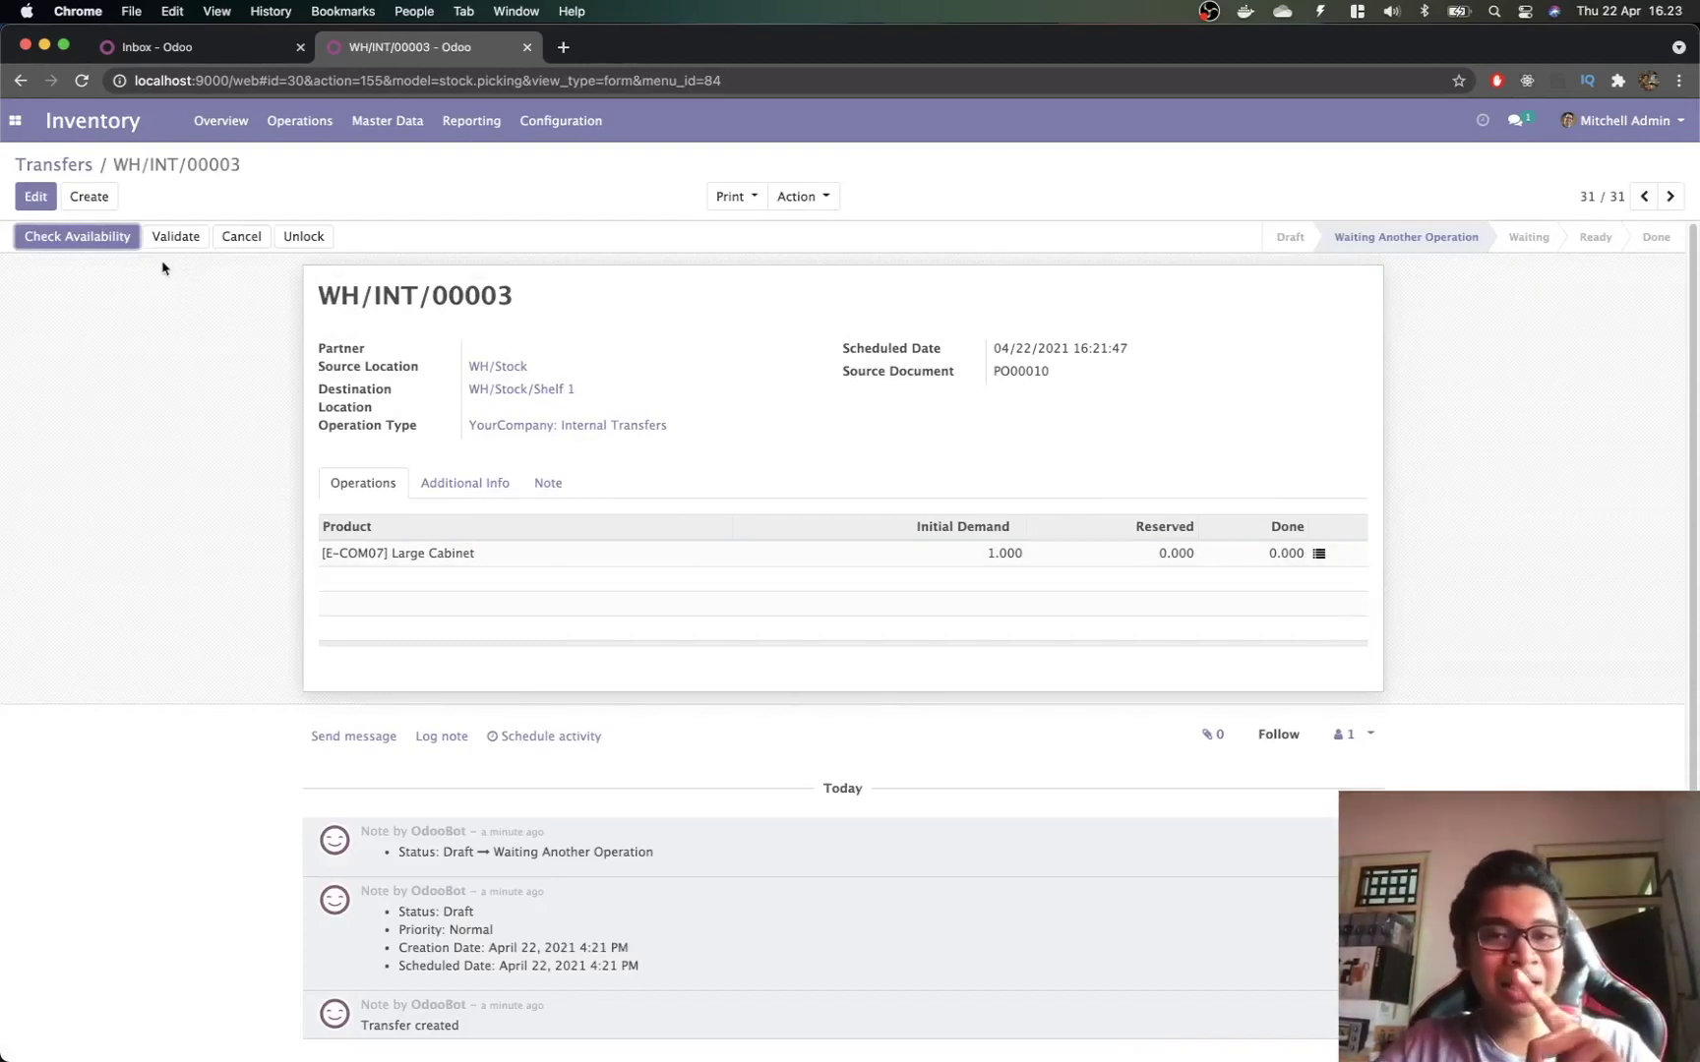
left_click(120, 237)
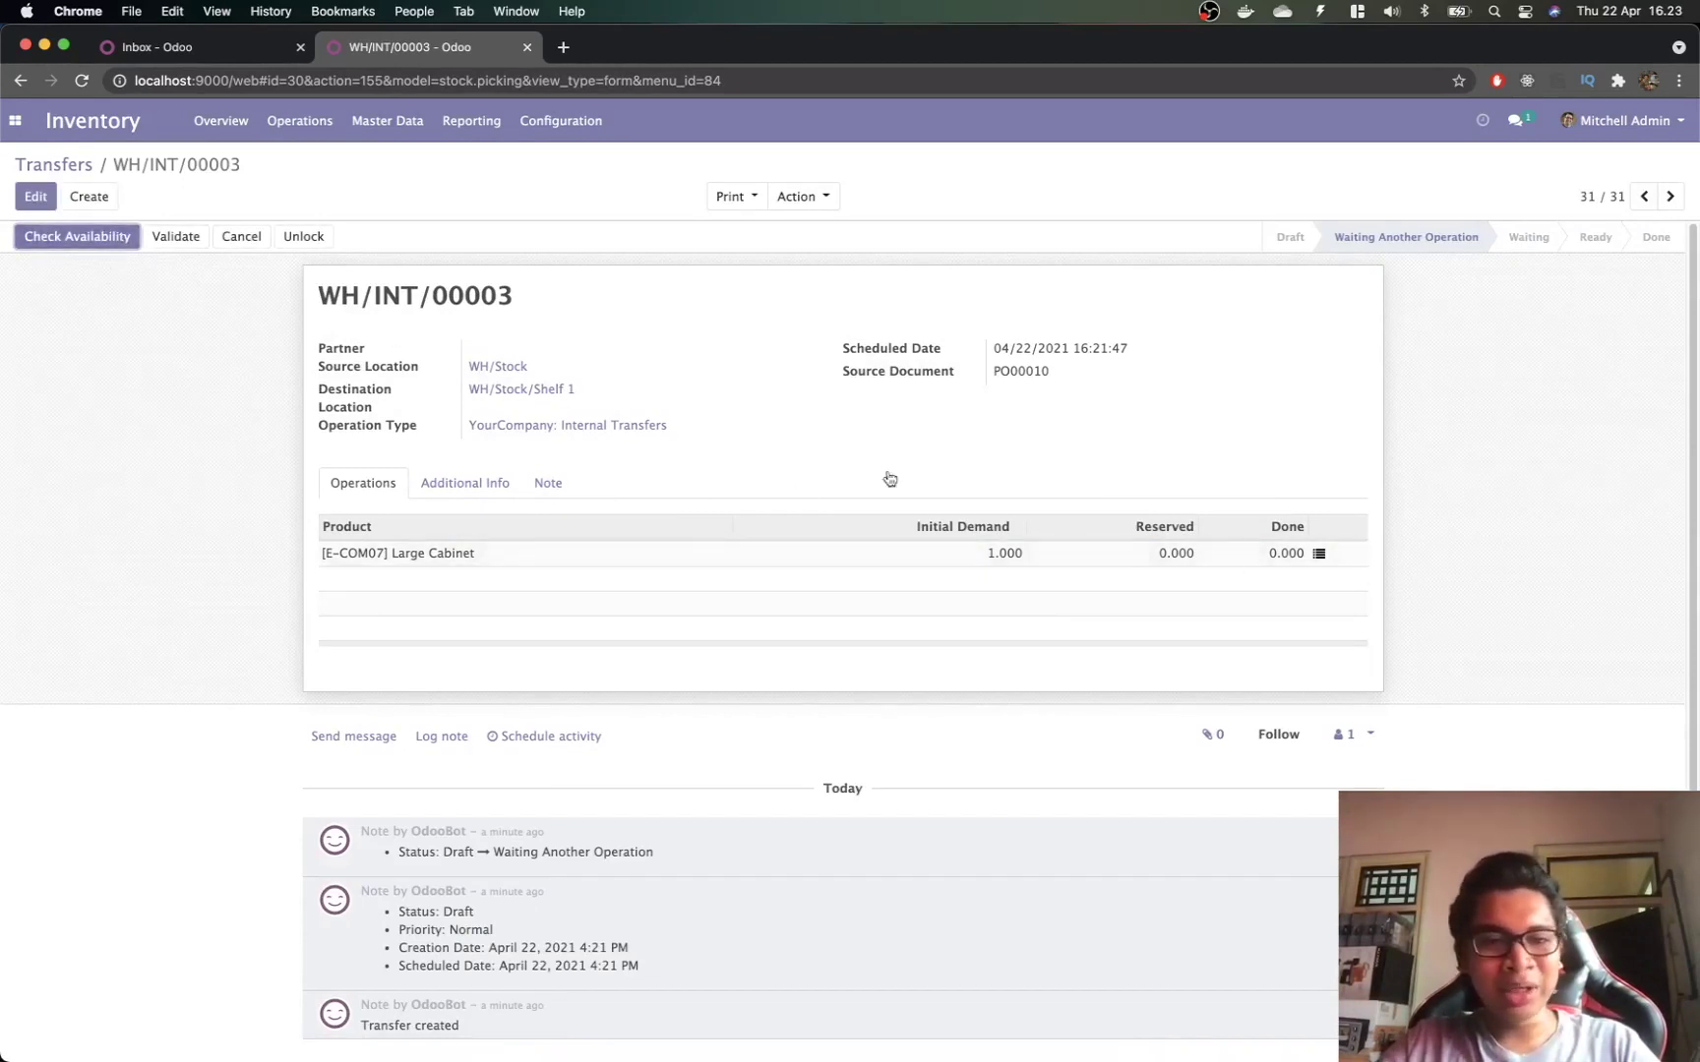
left_click(75, 239)
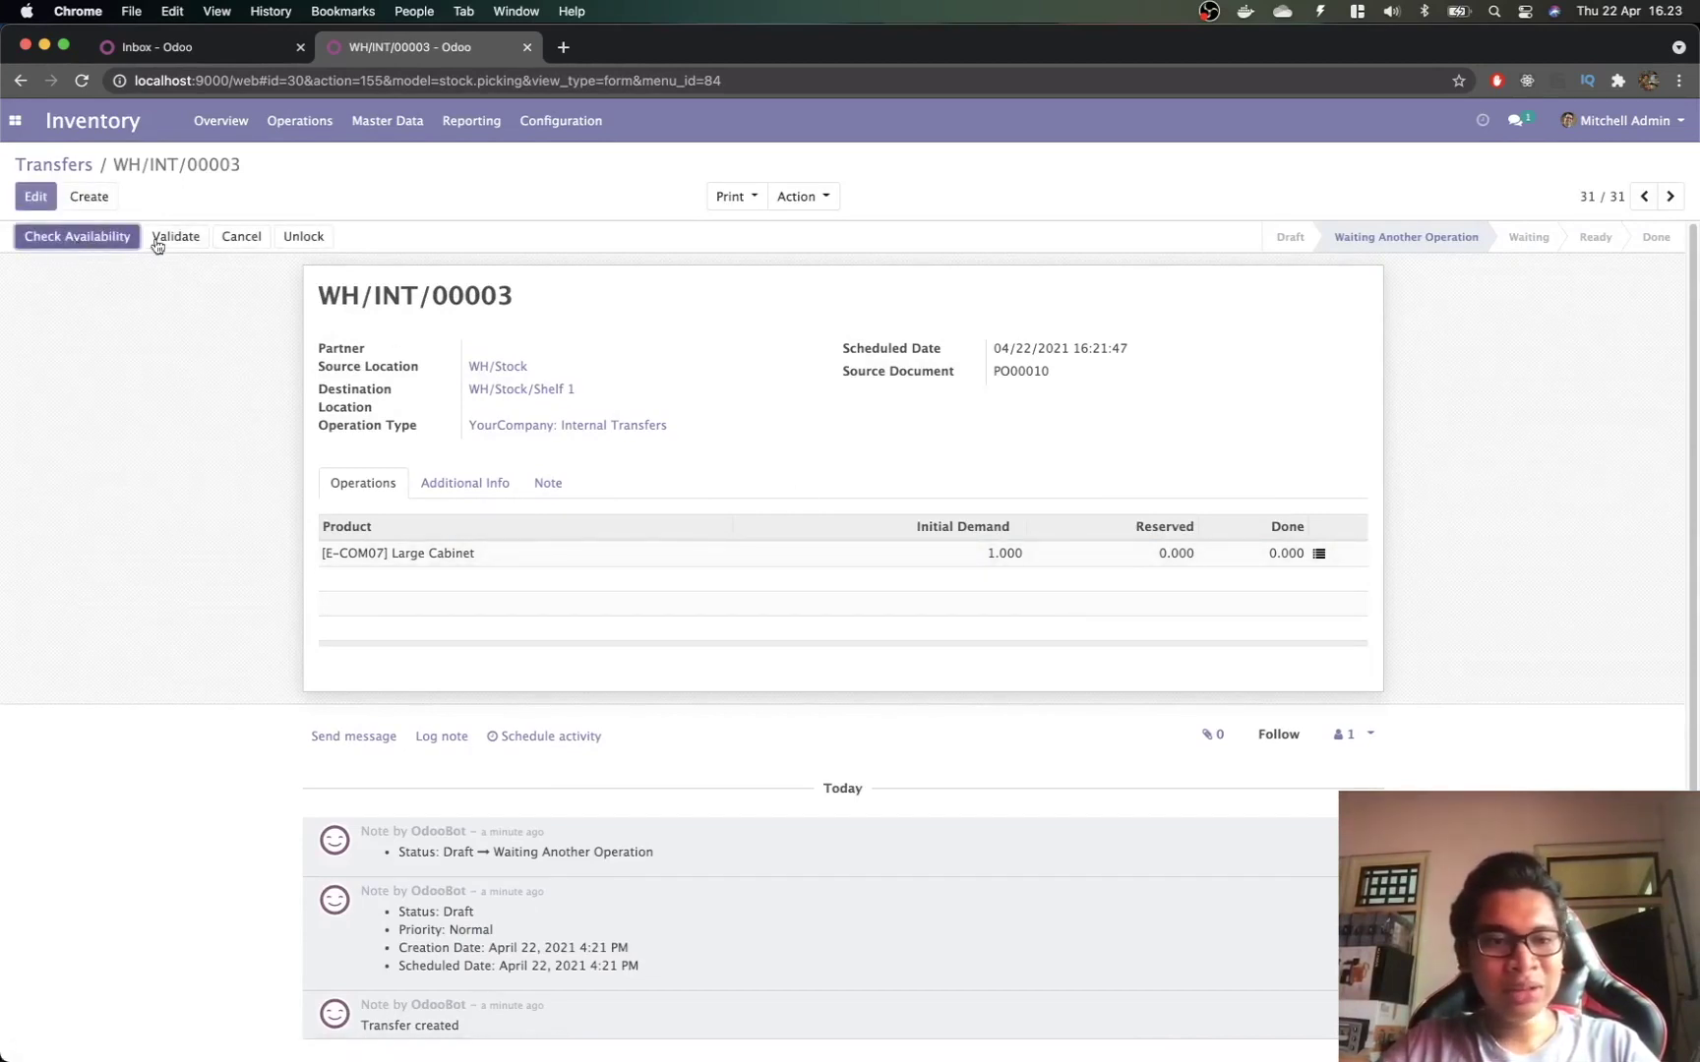
left_click(191, 239)
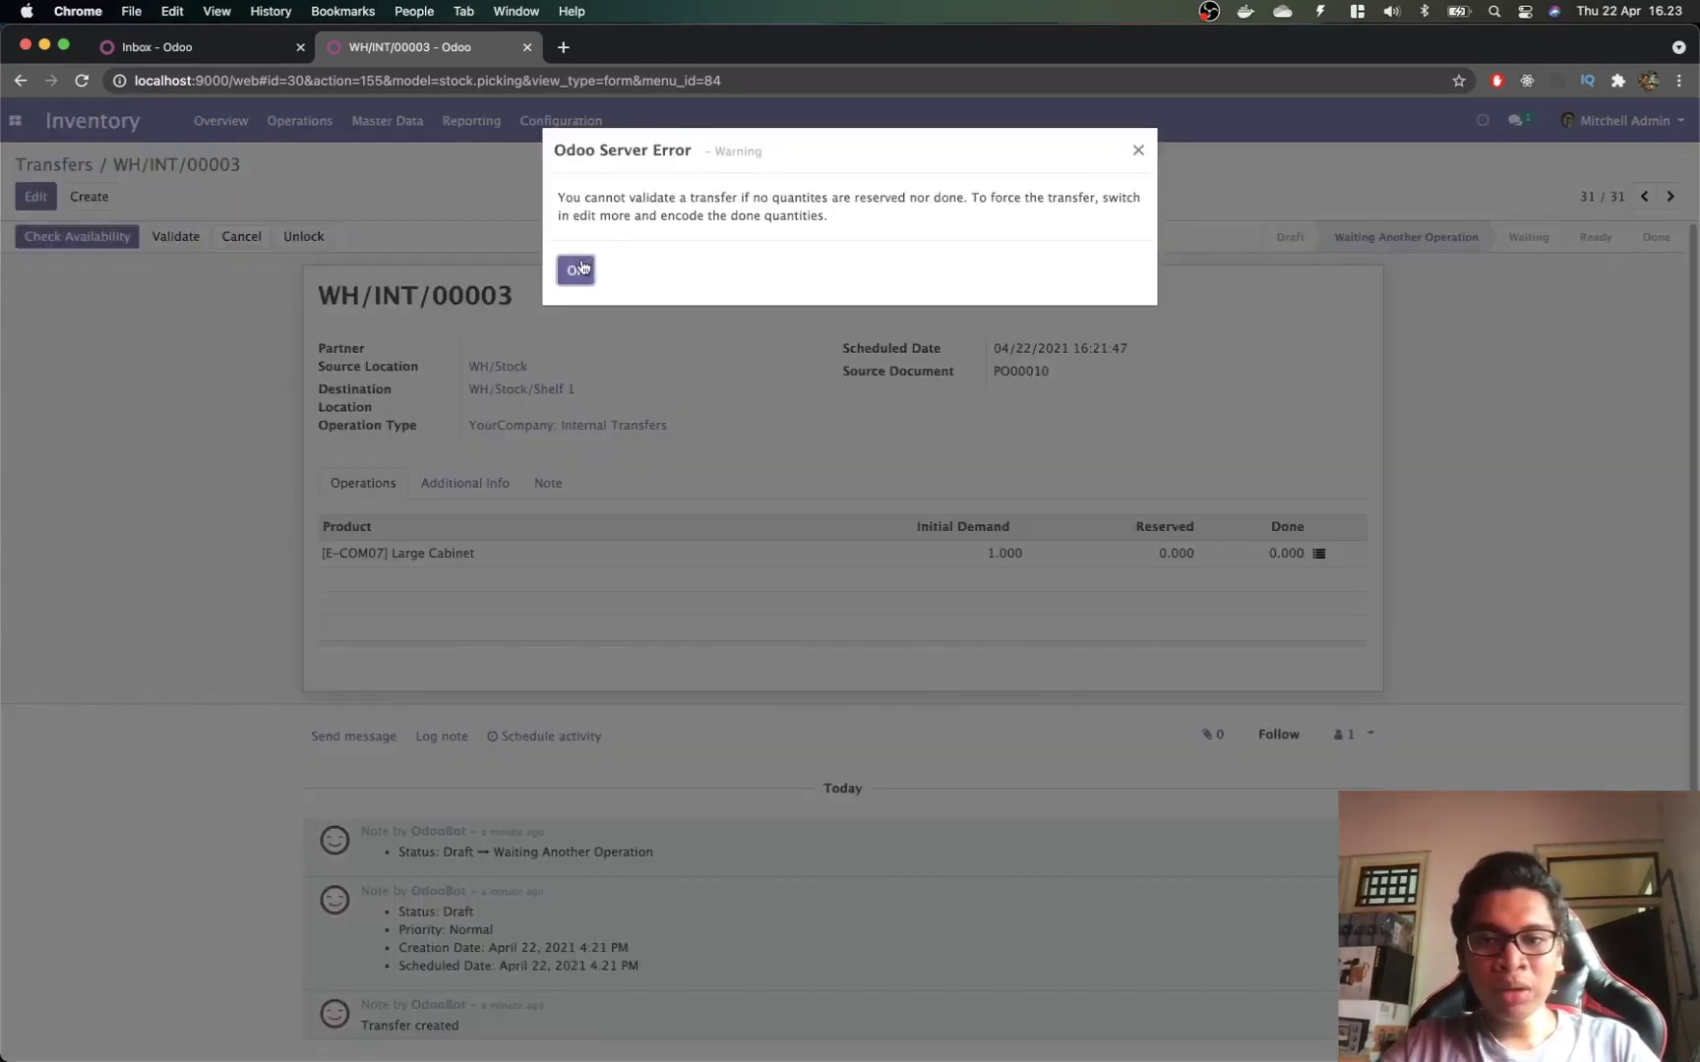
left_click(576, 269)
Step: Add a detailed Large Cabinet operation from WH/Stock to WH/Stock/Shelf 1 with a done quantity of 1, and validate the transfer
left_click(32, 202)
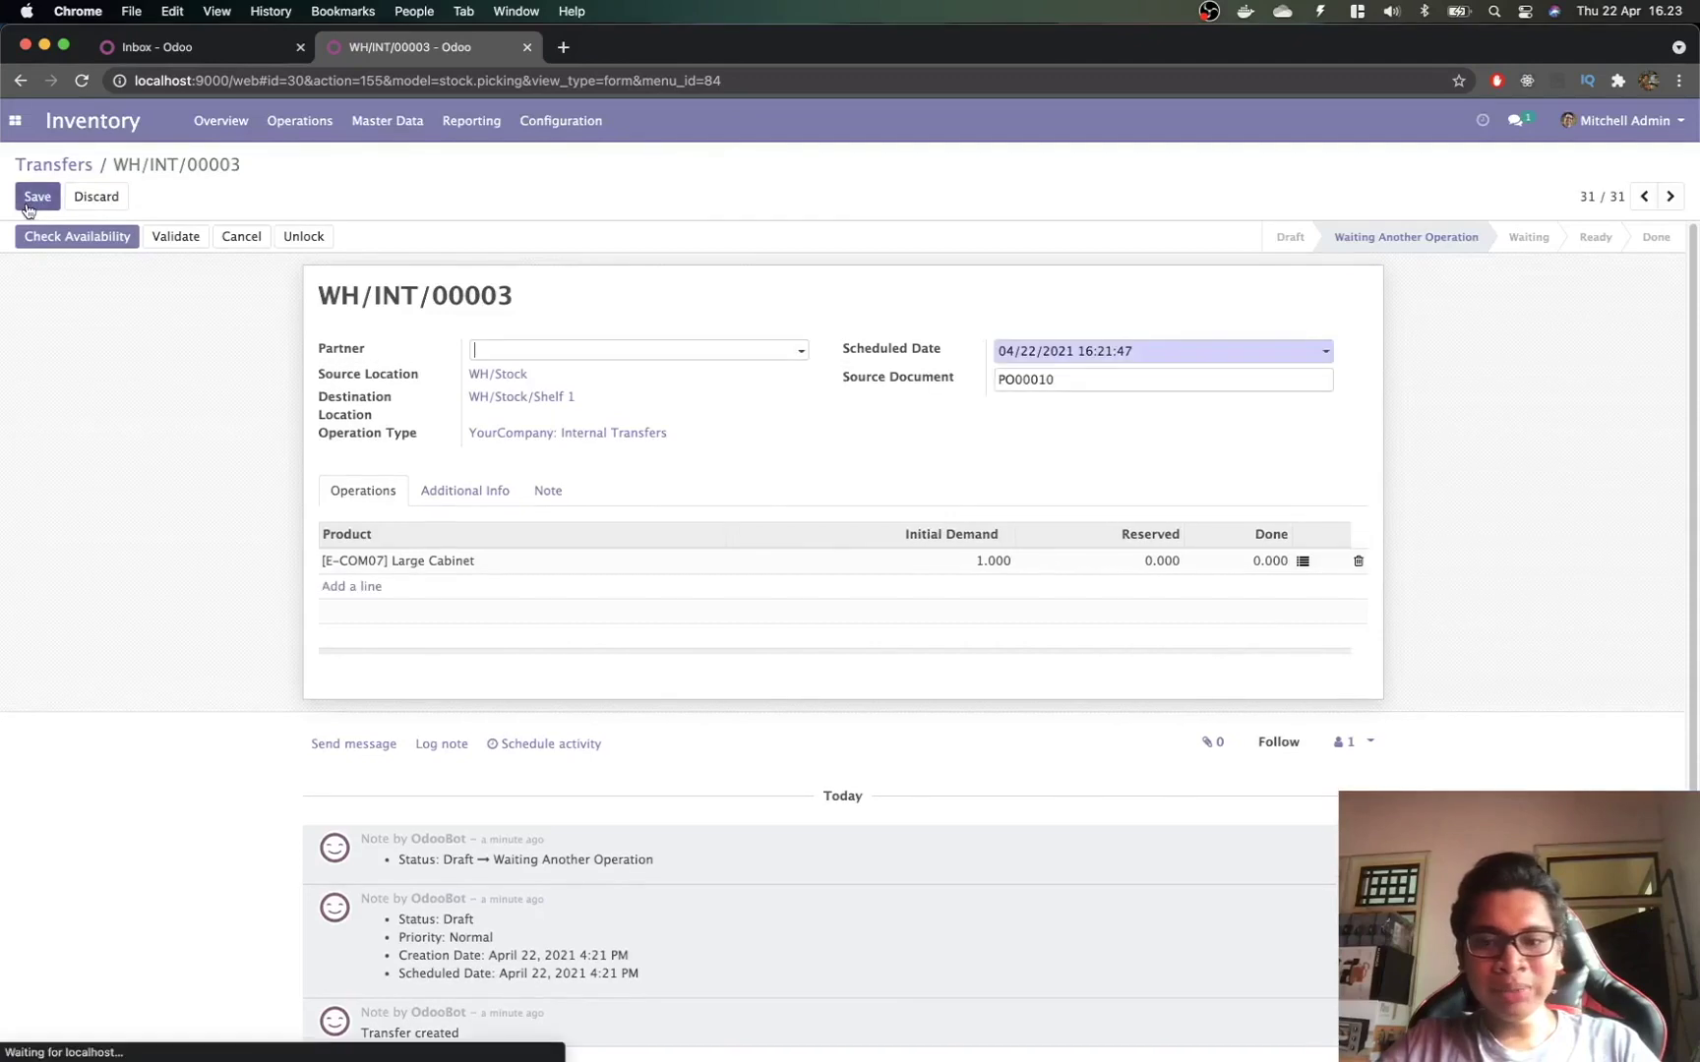
left_click(1302, 561)
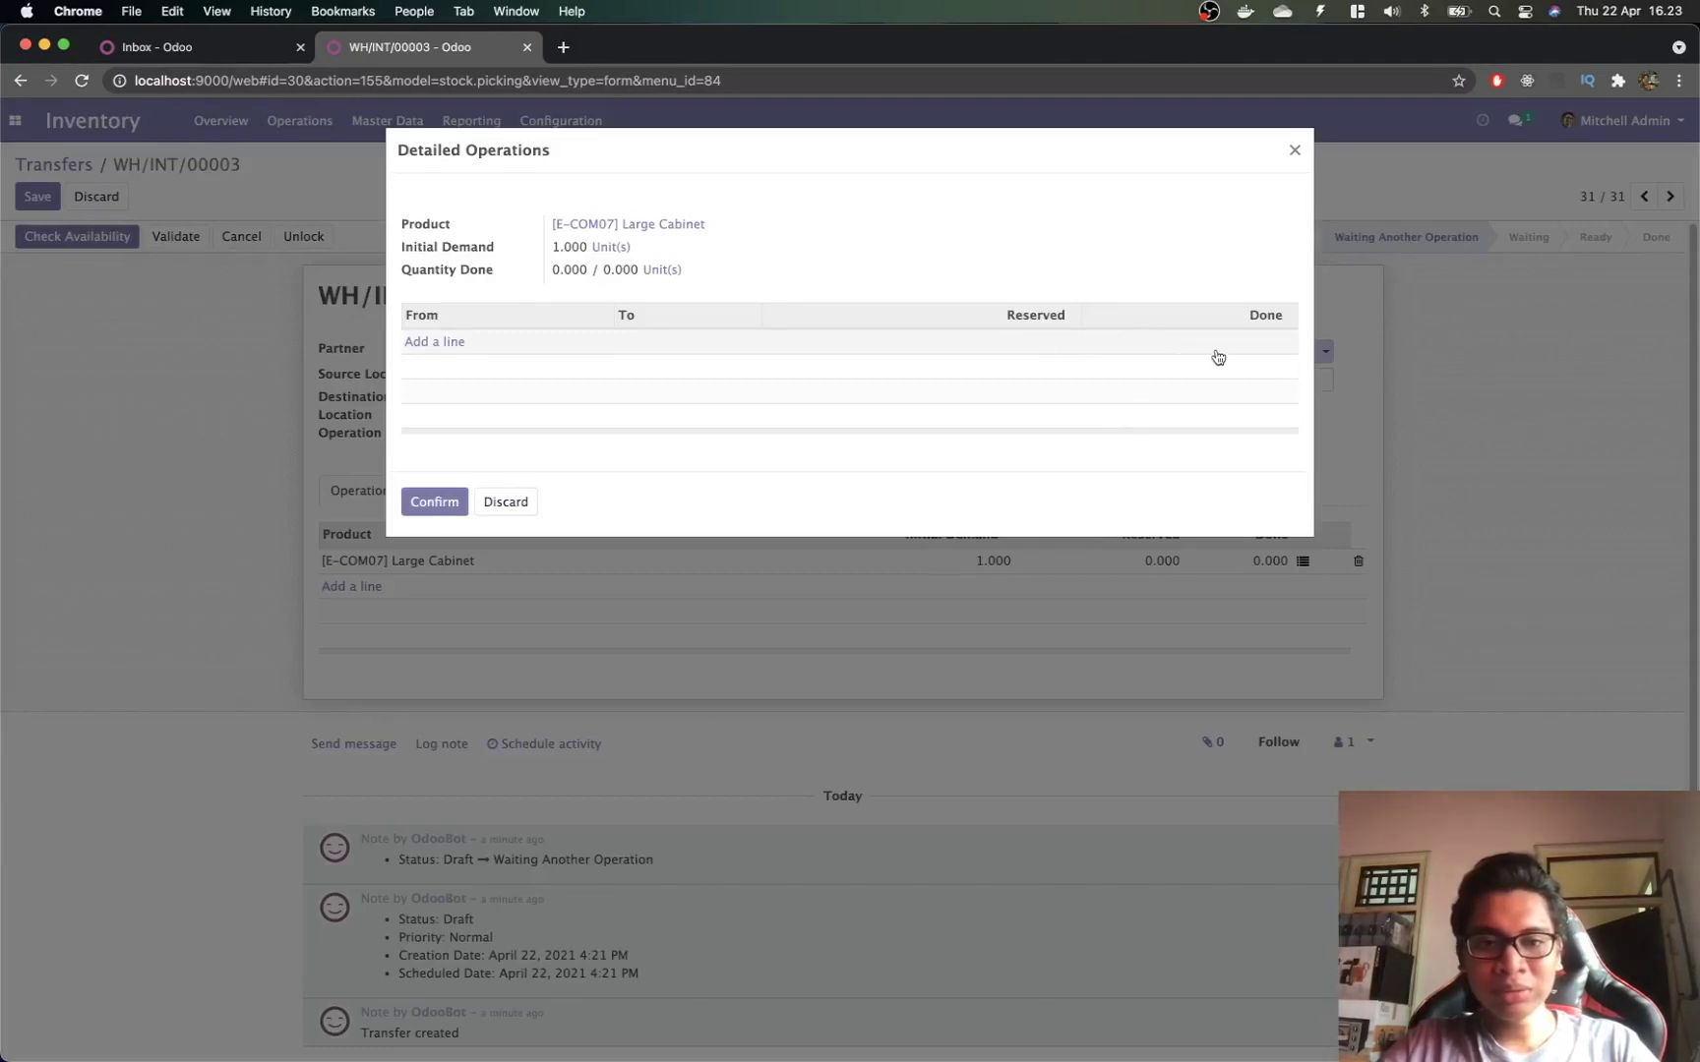
left_click(433, 343)
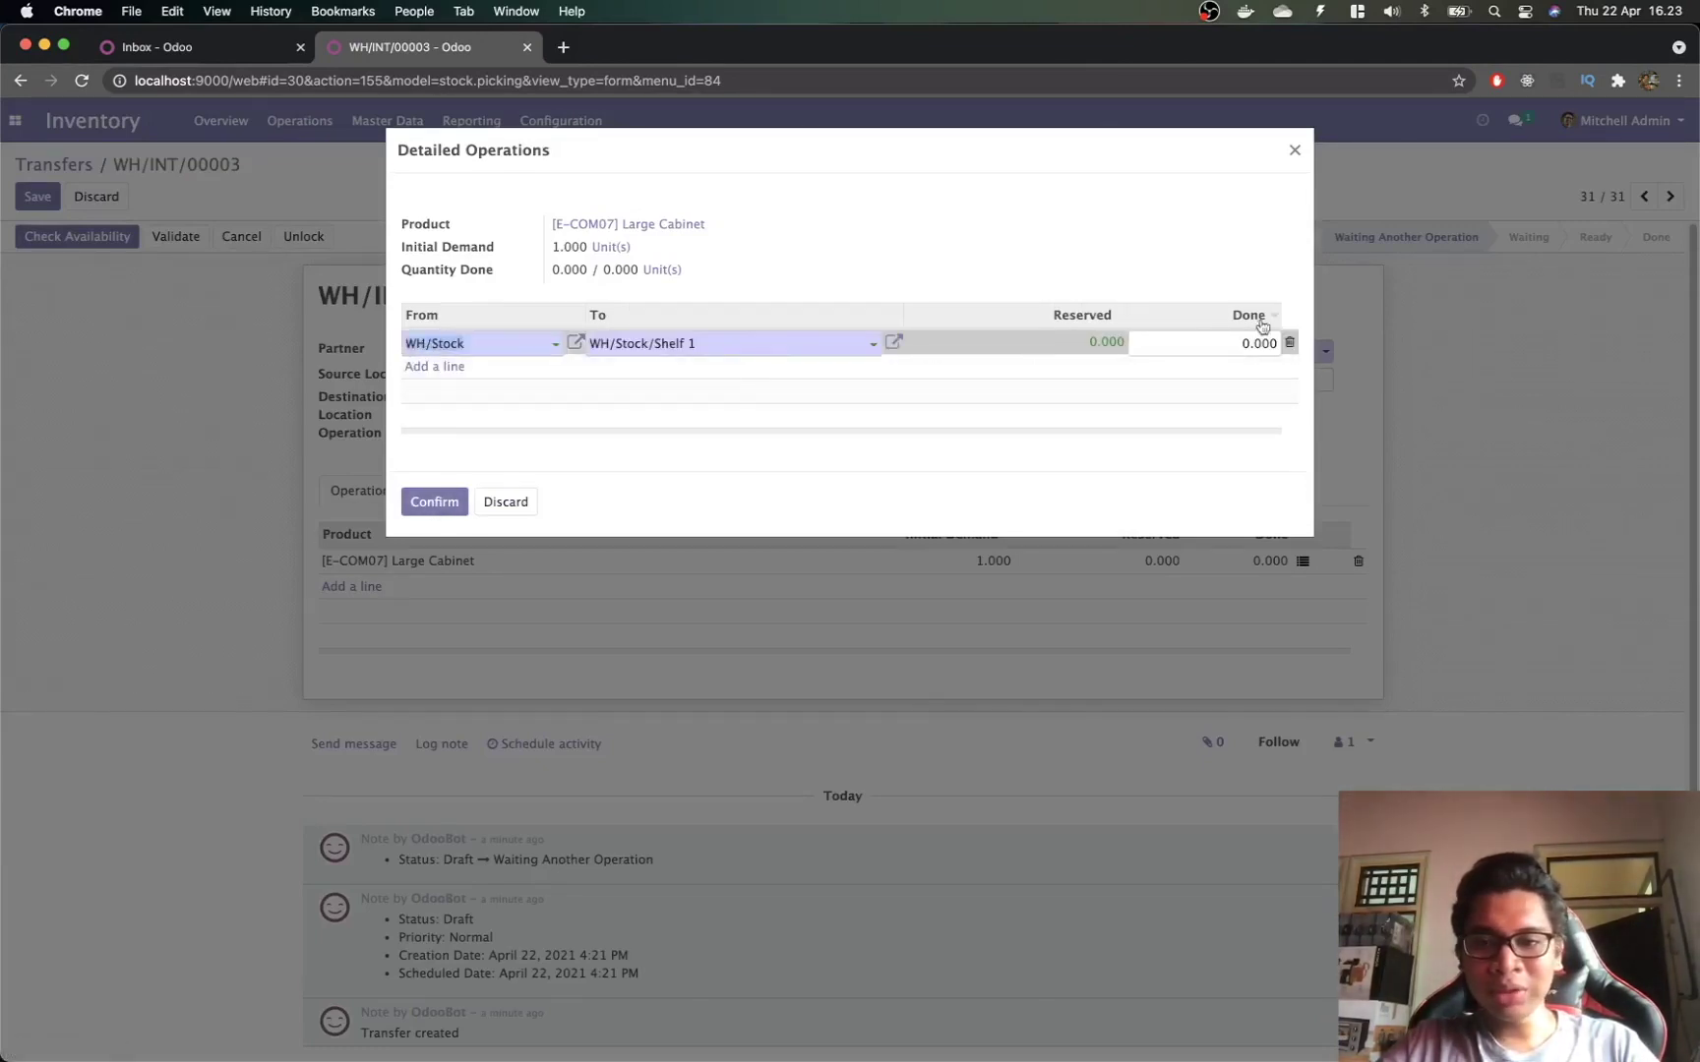
left_click(1266, 336)
type("1")
left_click(432, 501)
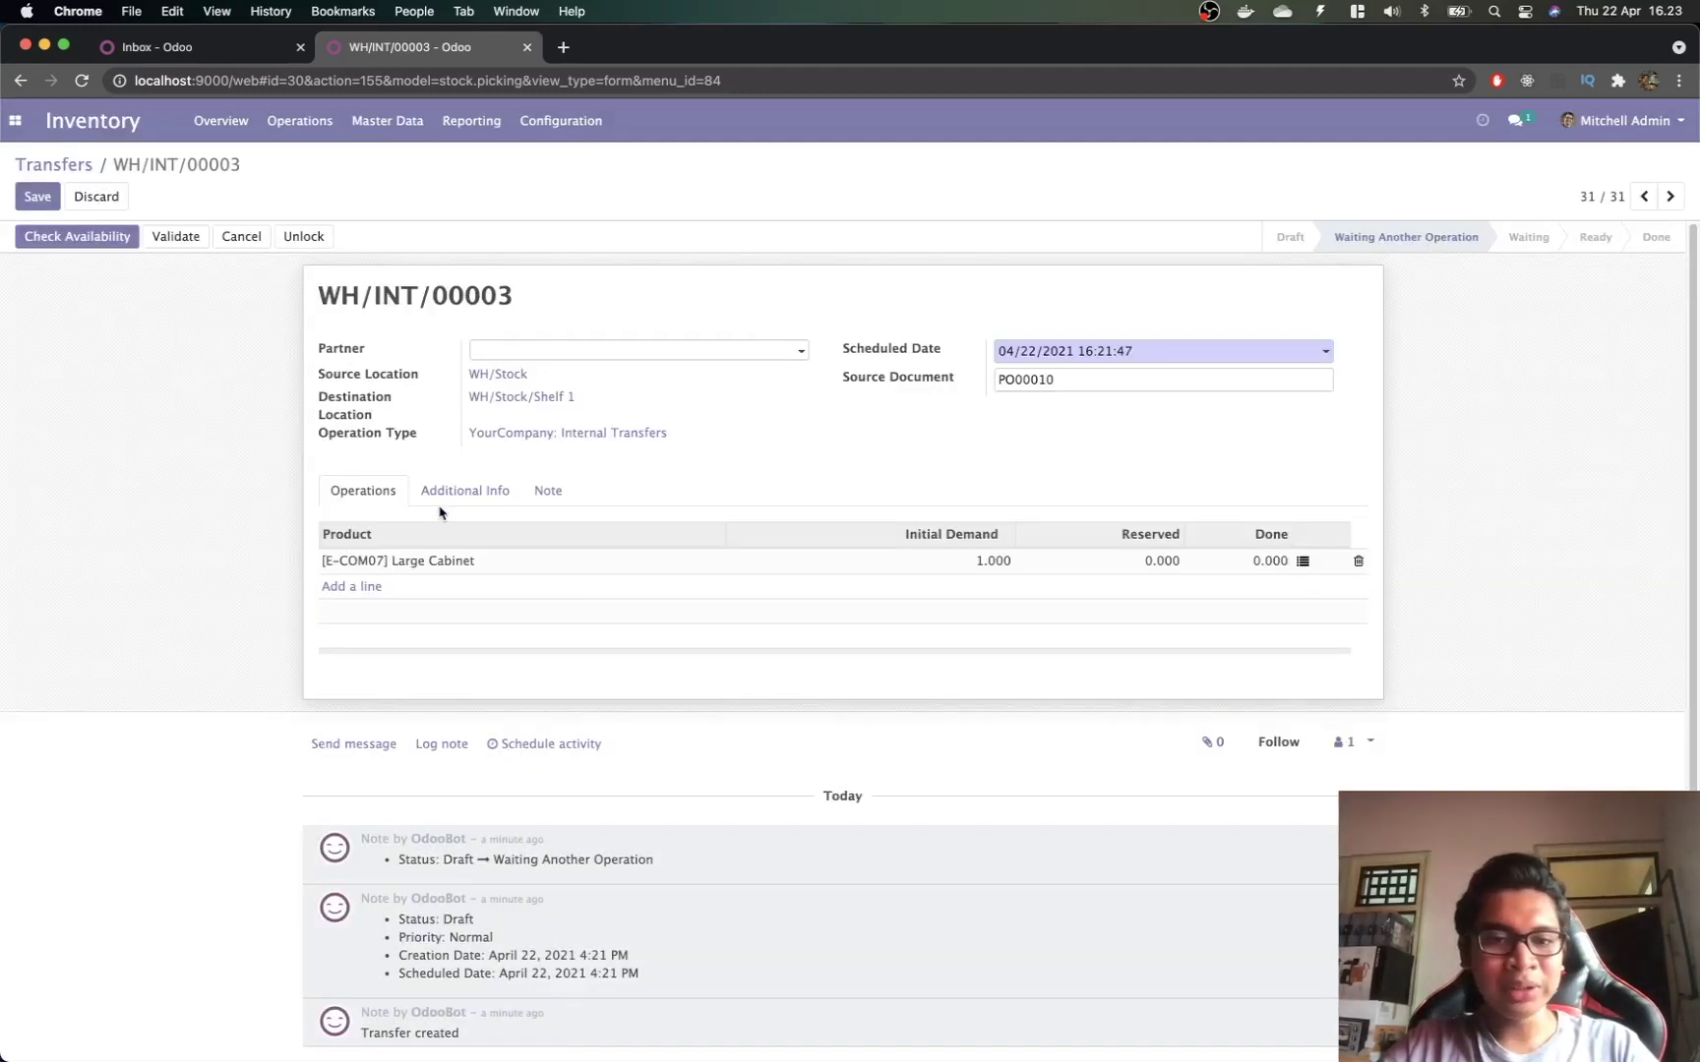
left_click(71, 238)
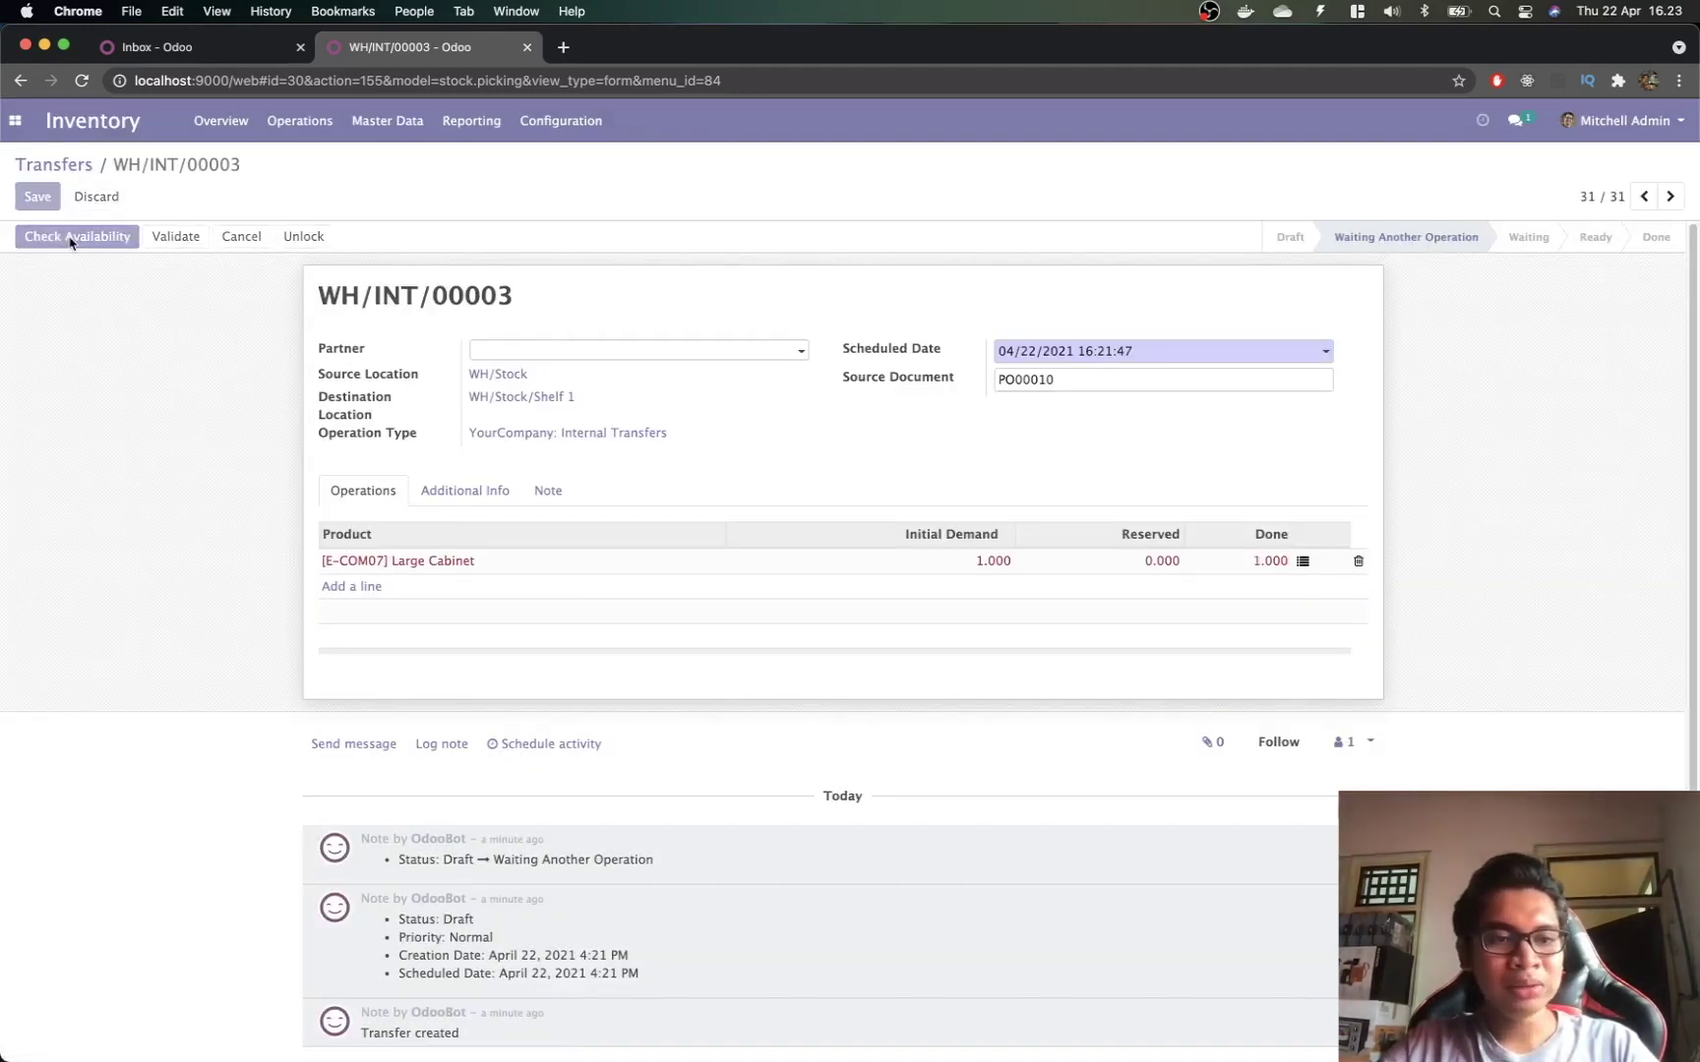
left_click(178, 238)
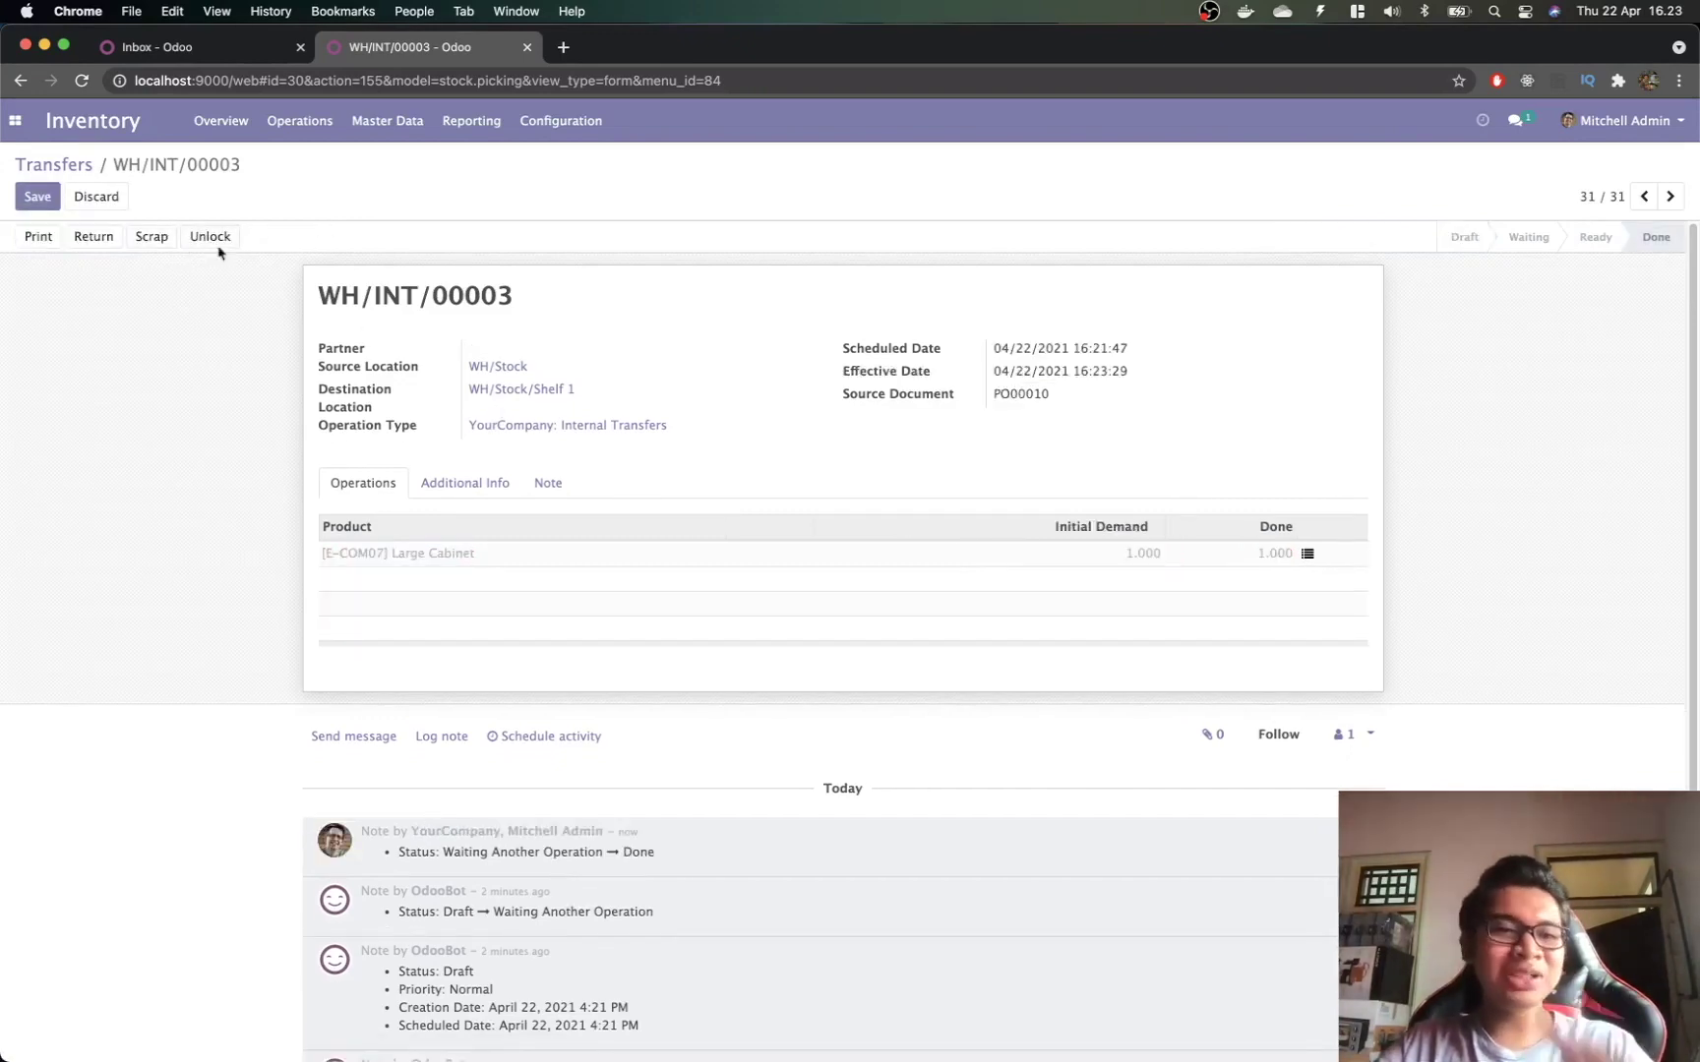
Step: Reopen PO00010's internal transfer to WH/Stock/Shelf 2, cancel it, and return to the transfers list
left_click(74, 176)
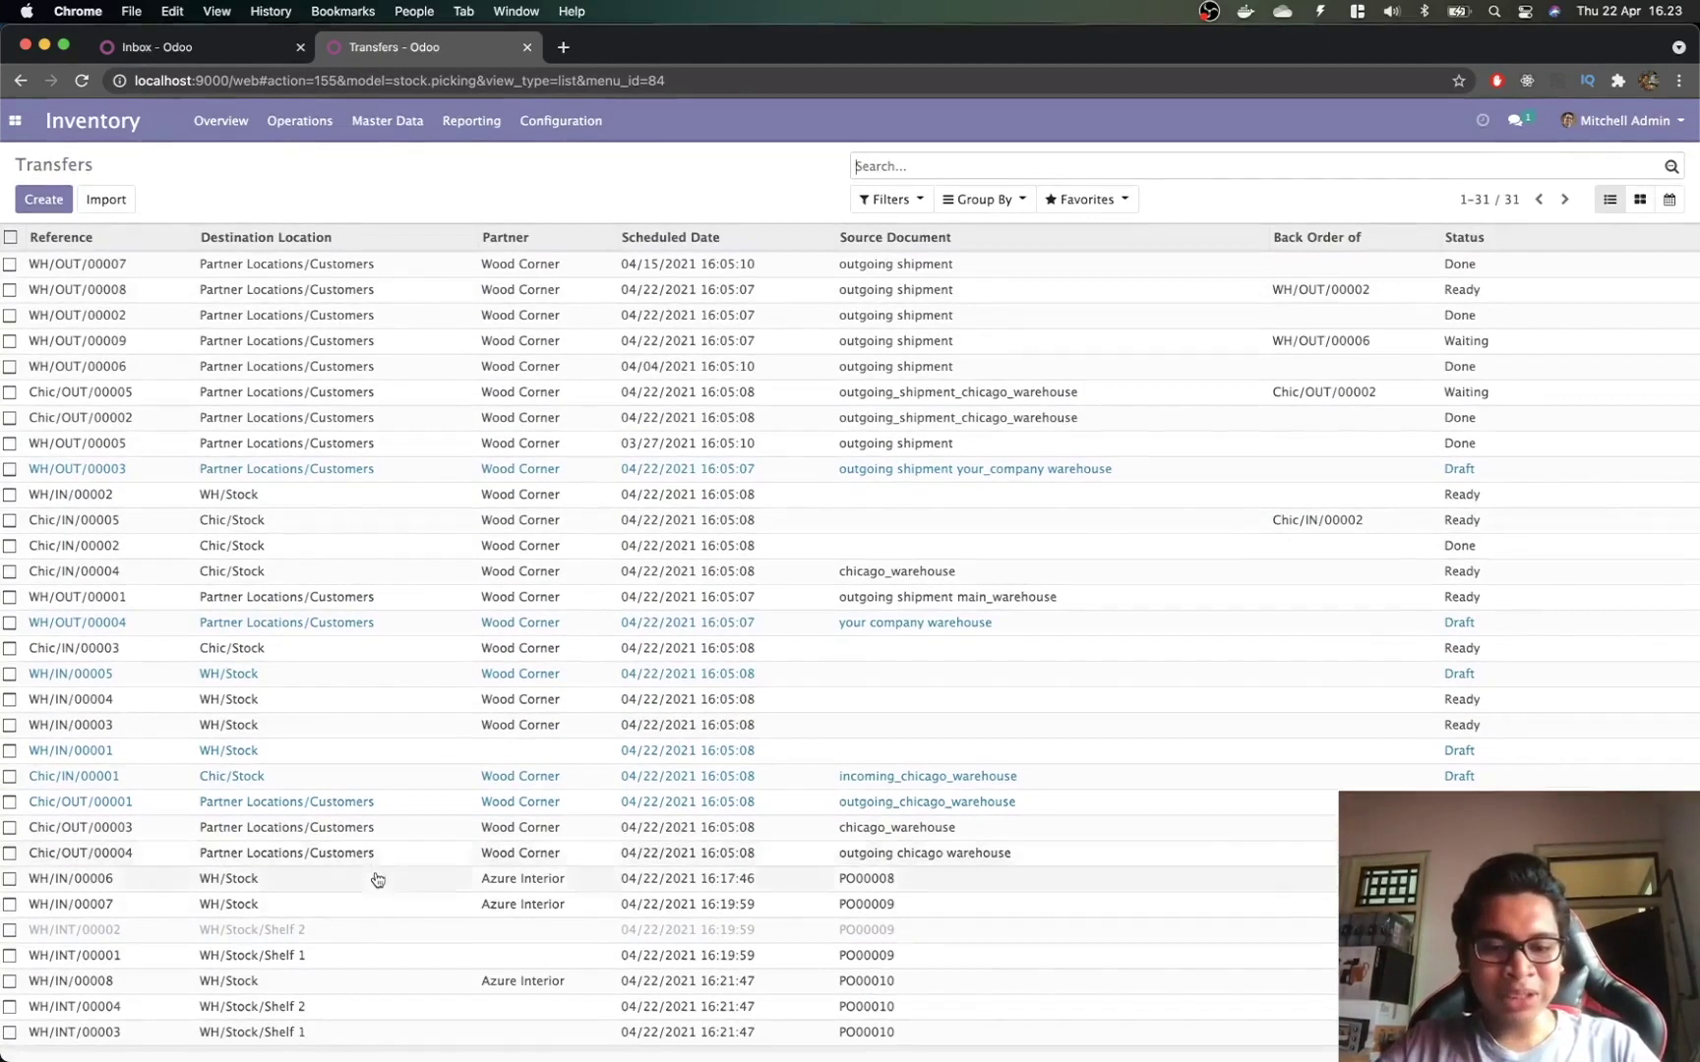
left_click(334, 1006)
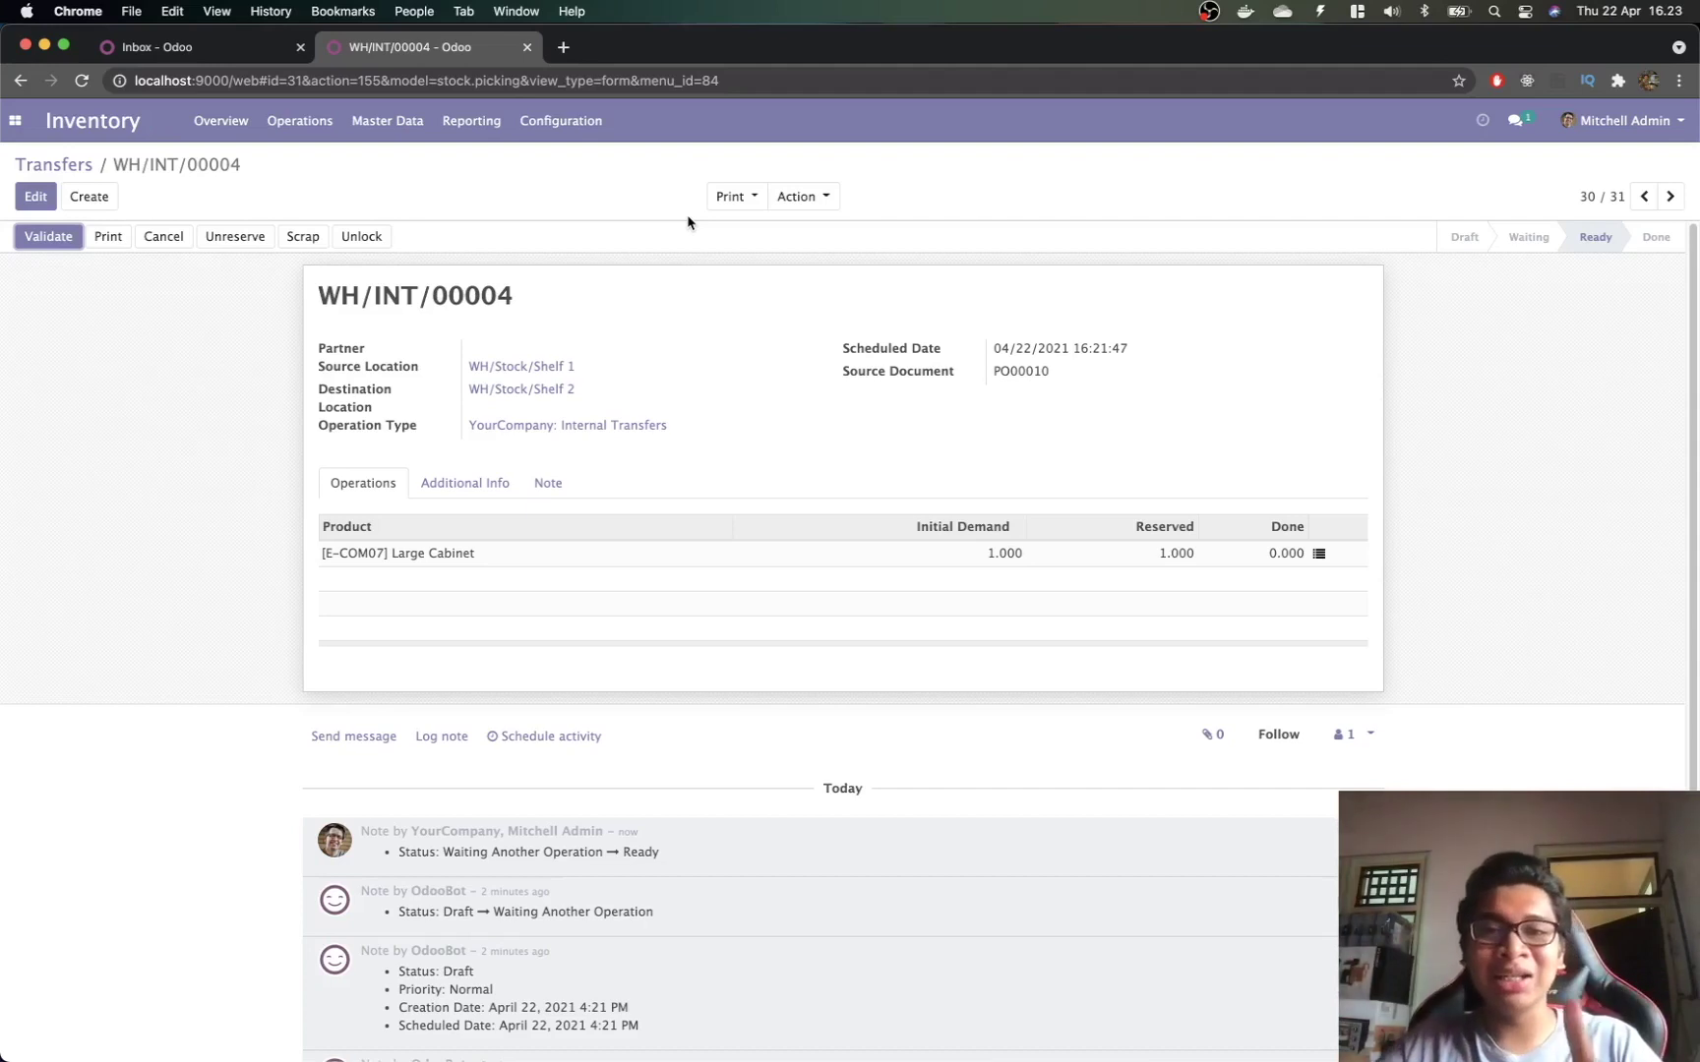
left_click(151, 241)
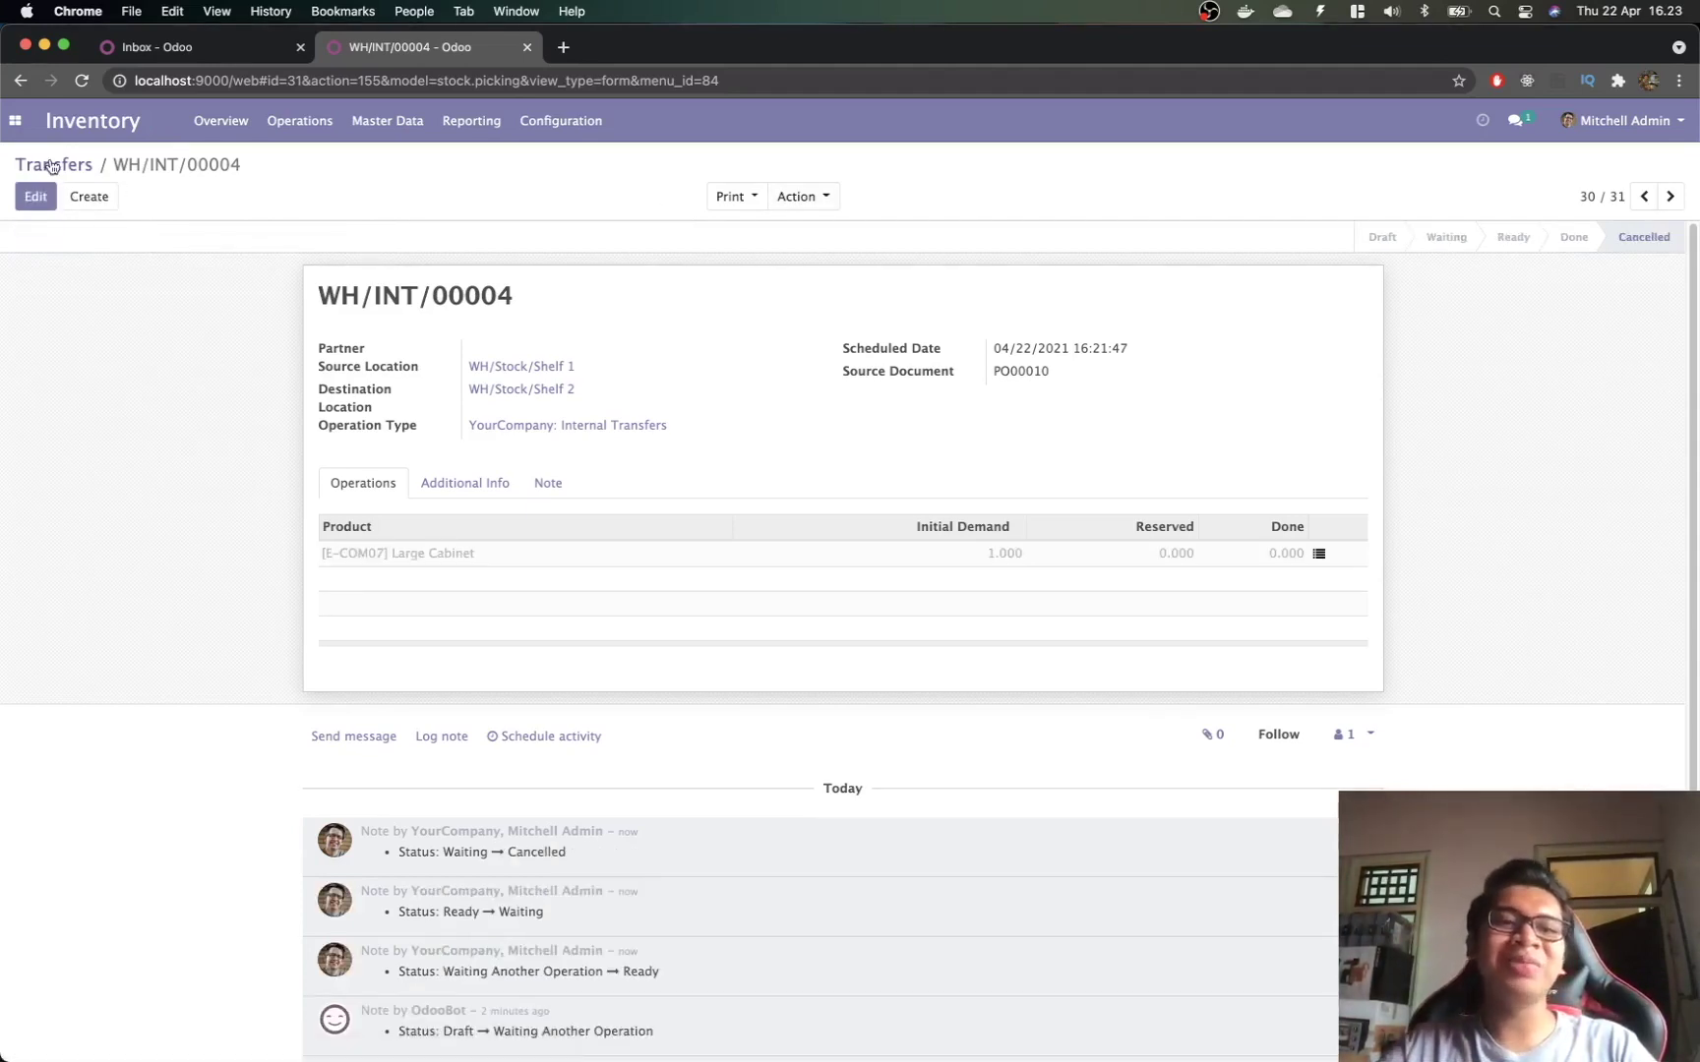
left_click(51, 162)
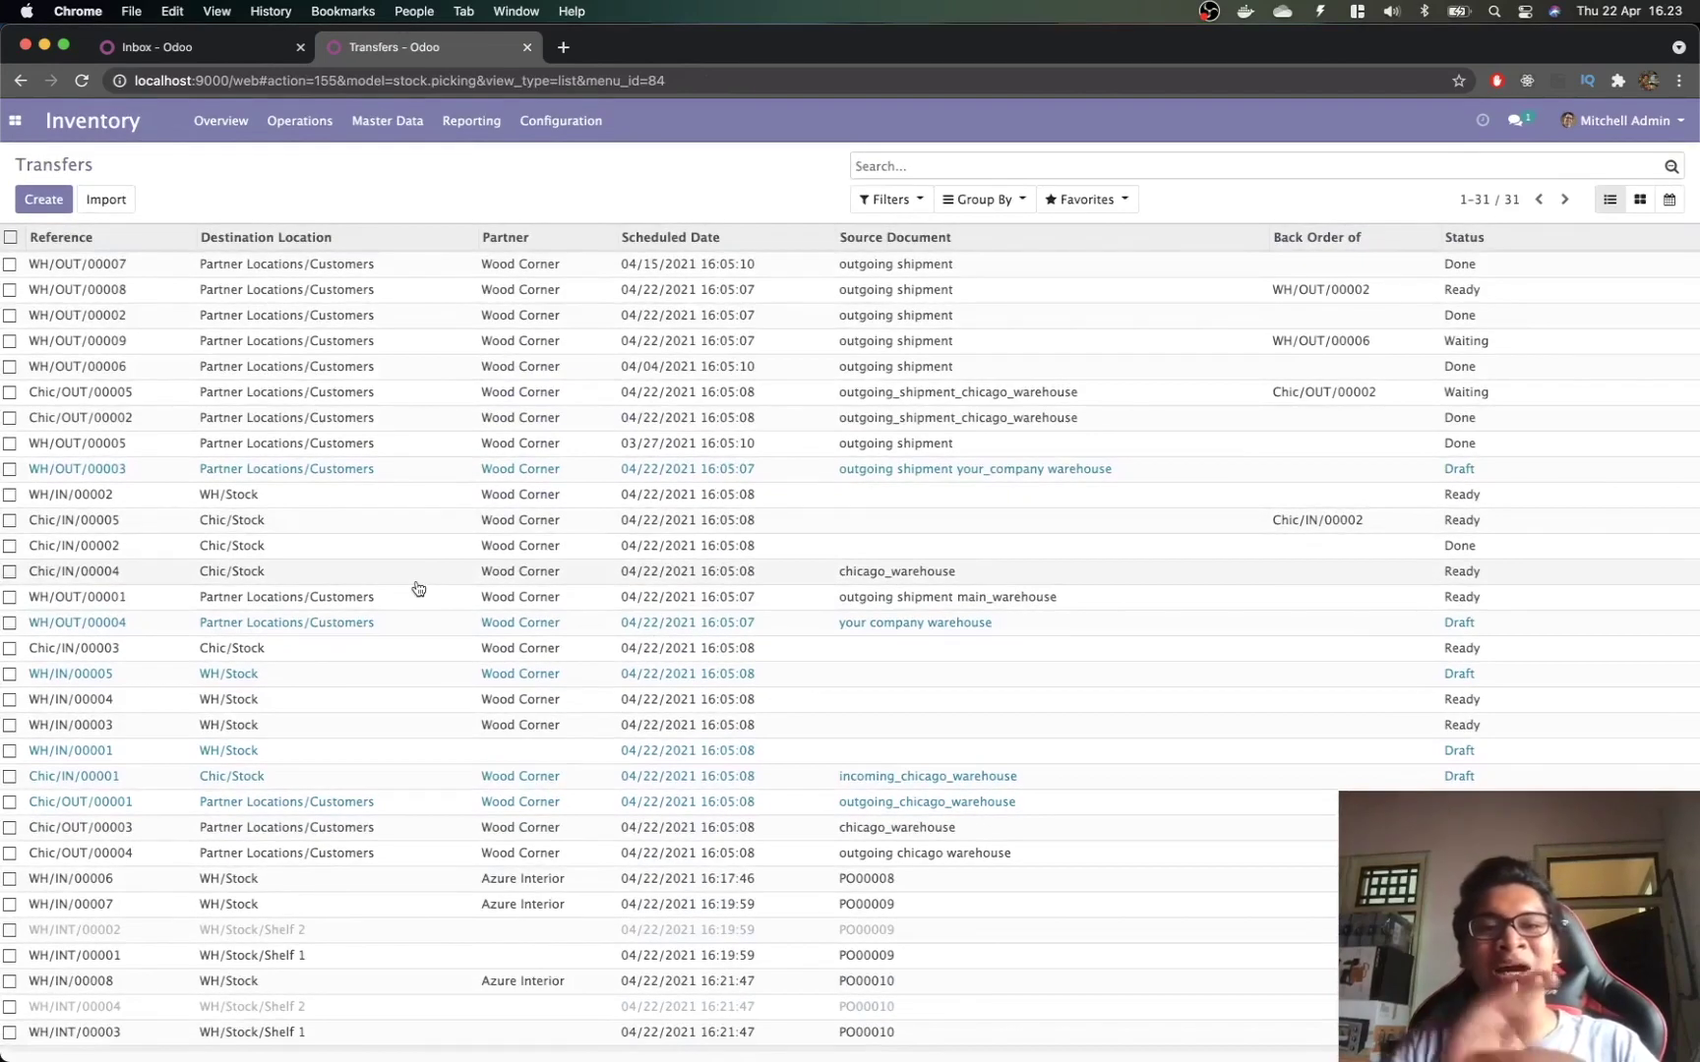